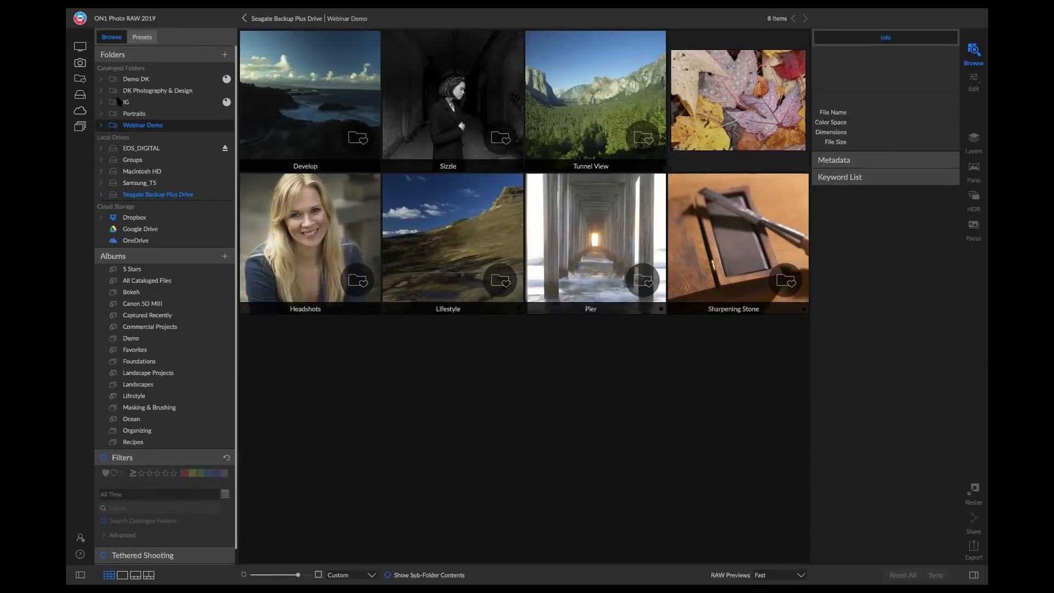
# Open the Sizzle subfolder of the Webinar Demo cataloged folder and look over its thumbnails.
pyautogui.click(101, 126)
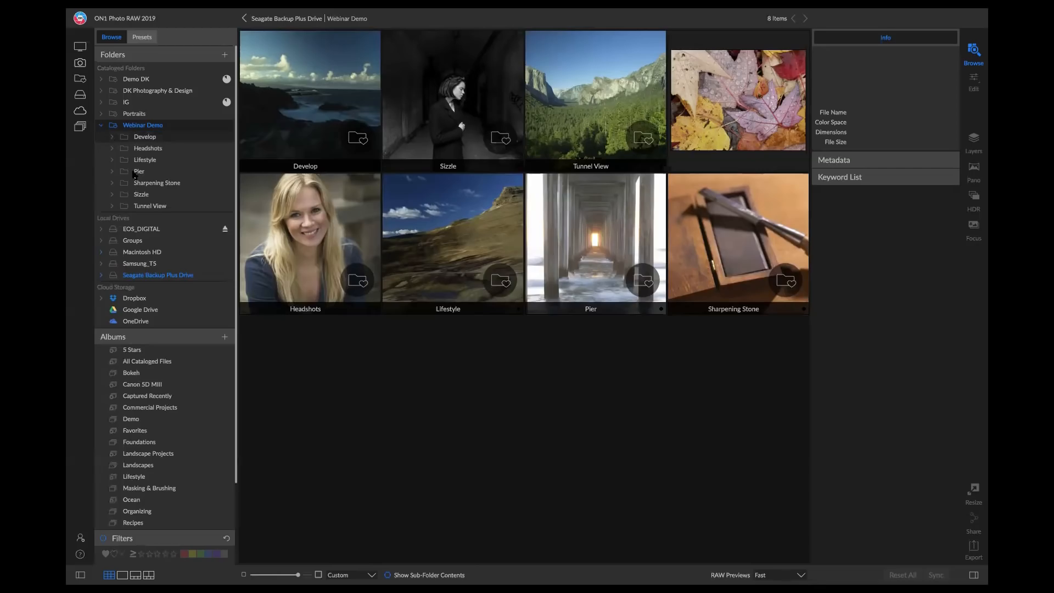
pyautogui.click(142, 195)
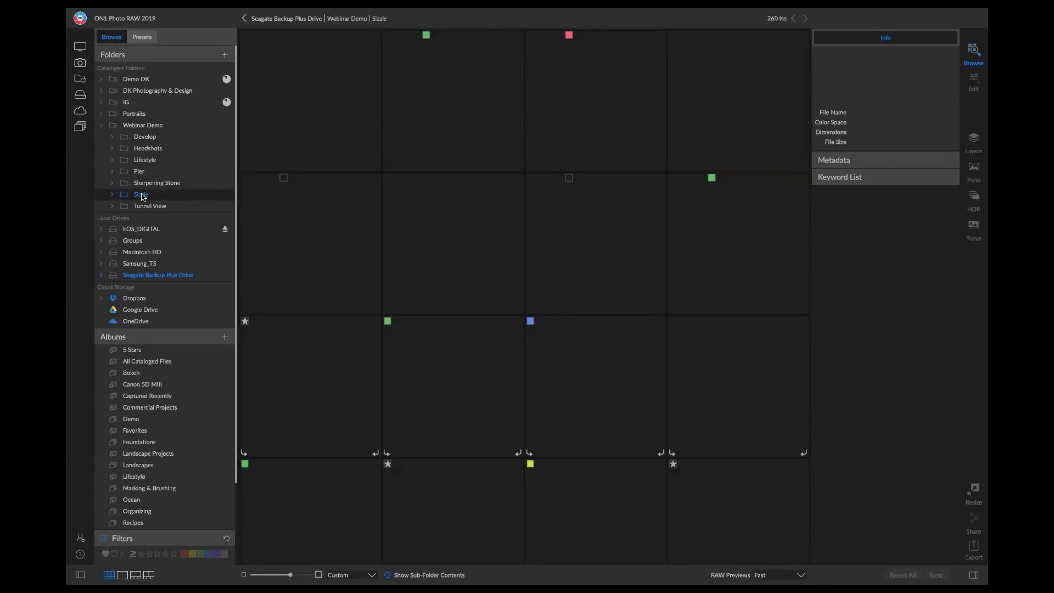
pyautogui.scroll(-3, 516, 155)
pyautogui.scroll(-8, 516, 154)
pyautogui.scroll(10, 297, 96)
# View the photos one by one in full size, from the first photo to the two climbers holding a flag.
pyautogui.click(293, 96)
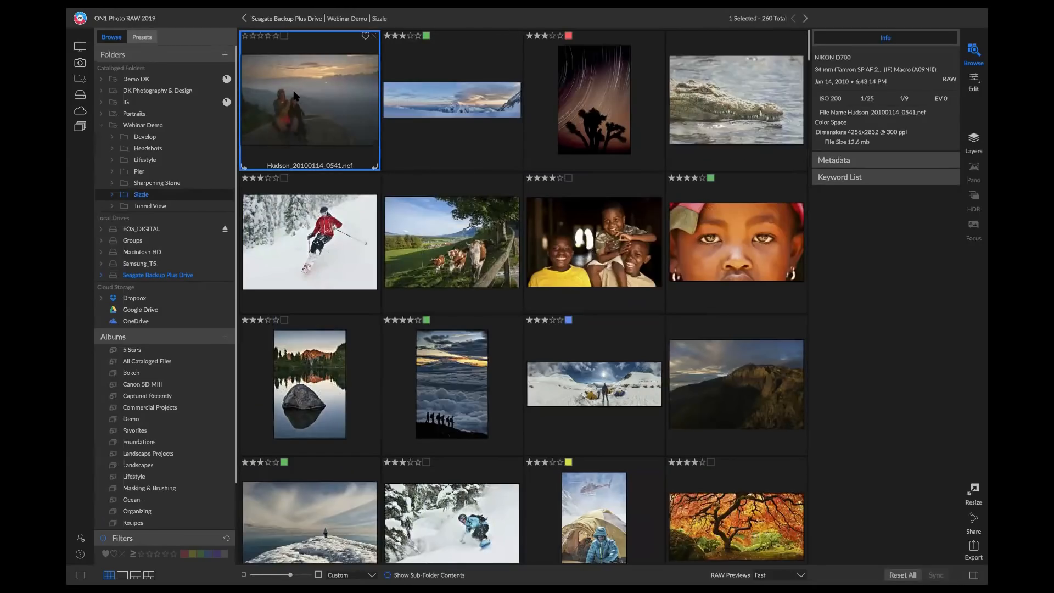
pyautogui.doubleClick(294, 96)
pyautogui.press('Right')
pyautogui.press('Right')
pyautogui.press('Right')
pyautogui.press('Right')
pyautogui.press('Right')
pyautogui.press('Right')
pyautogui.press('Right')
pyautogui.press('Right')
pyautogui.press('Right')
pyautogui.press('Right')
pyautogui.press('Right')
pyautogui.press('Right')
pyautogui.press('Right')
pyautogui.press('Right')
pyautogui.press('Right')
pyautogui.press('Right')
pyautogui.press('Right')
pyautogui.press('Right')
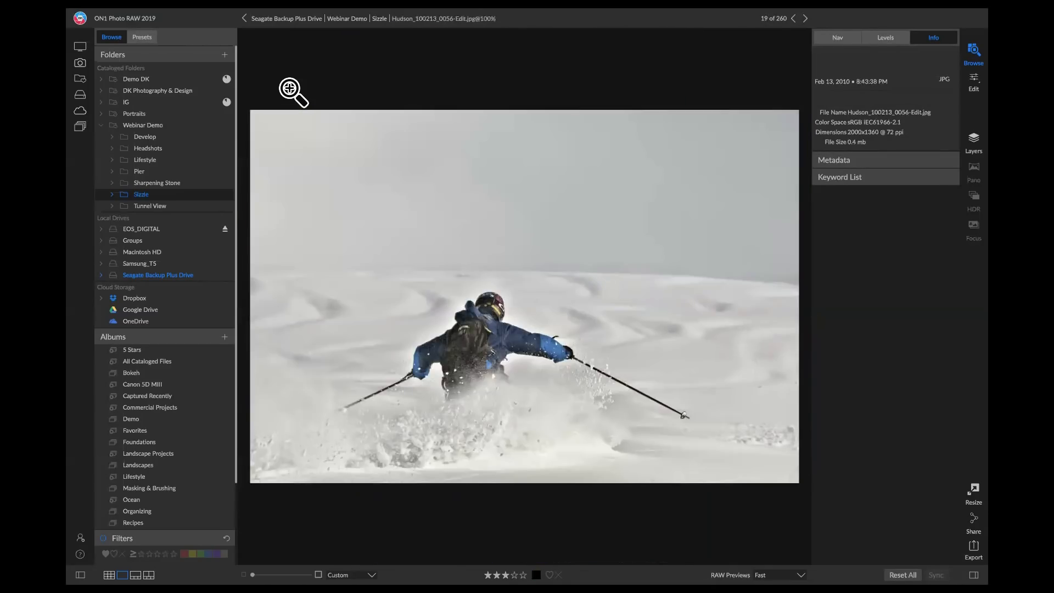
pyautogui.press('Right')
pyautogui.press('Right')
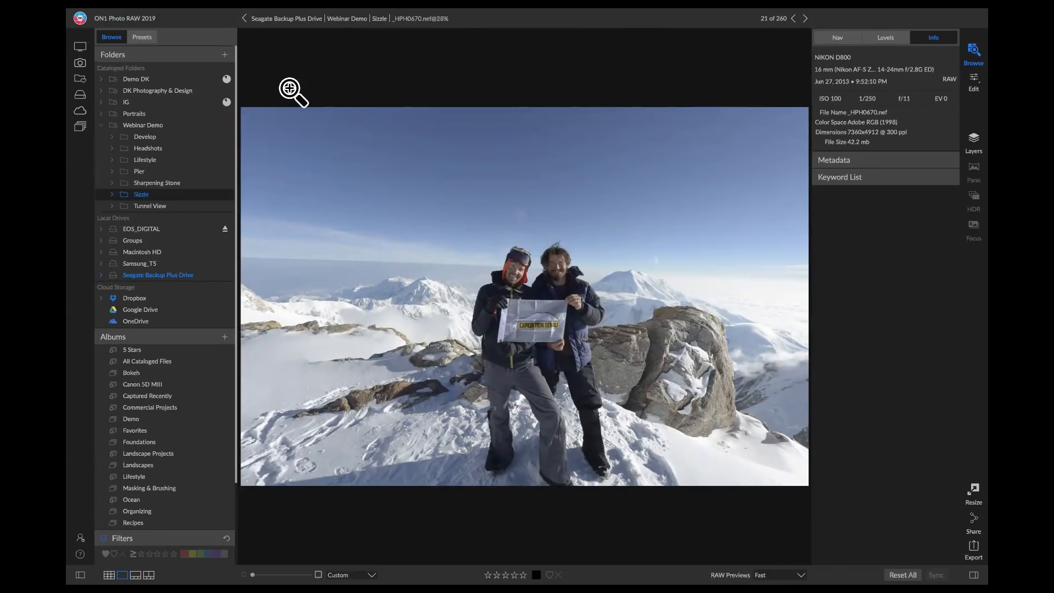
# Switch to filmstrip view and step forward from the climbers' photo to the photo of the vulture on a rock.
pyautogui.press('f')
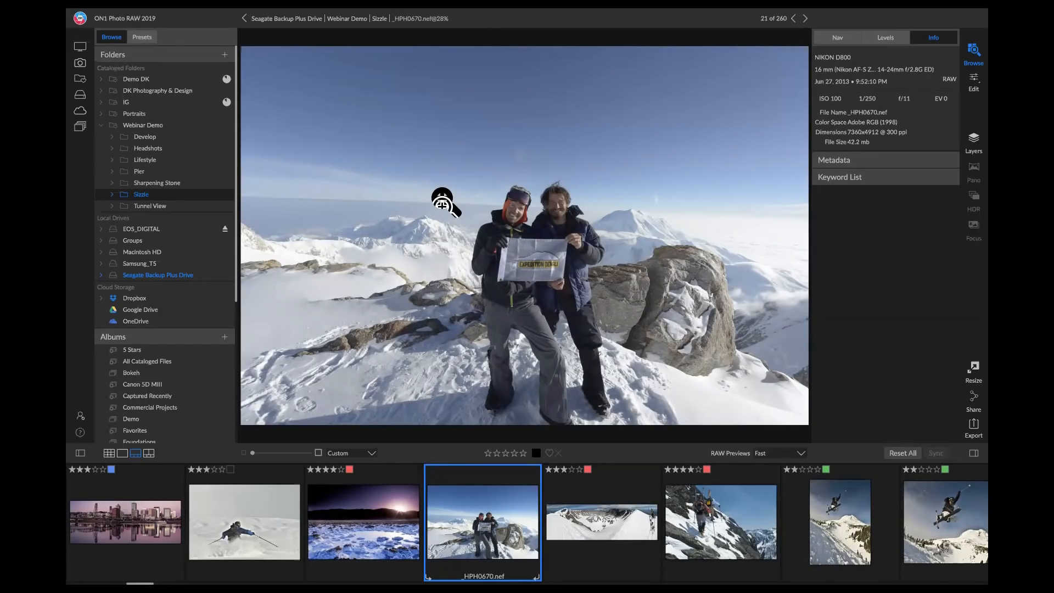
pyautogui.press('Right')
pyautogui.press('Right')
pyautogui.press('Right')
pyautogui.press('Right')
pyautogui.press('Right')
pyautogui.press('Right')
pyautogui.press('Right')
pyautogui.press('Right')
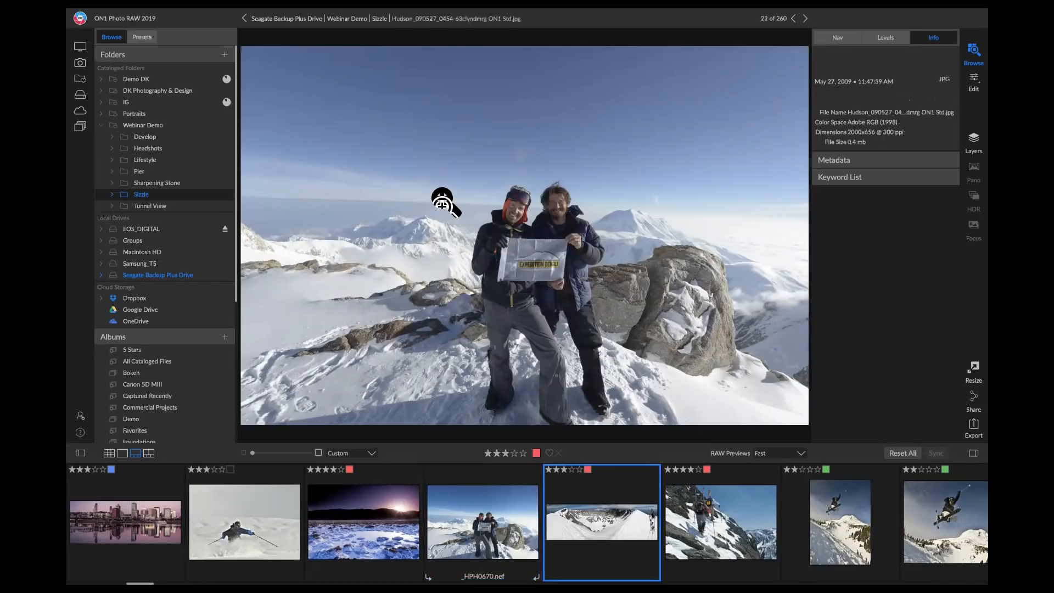
pyautogui.press('Right')
pyautogui.press('Right')
pyautogui.press('Right')
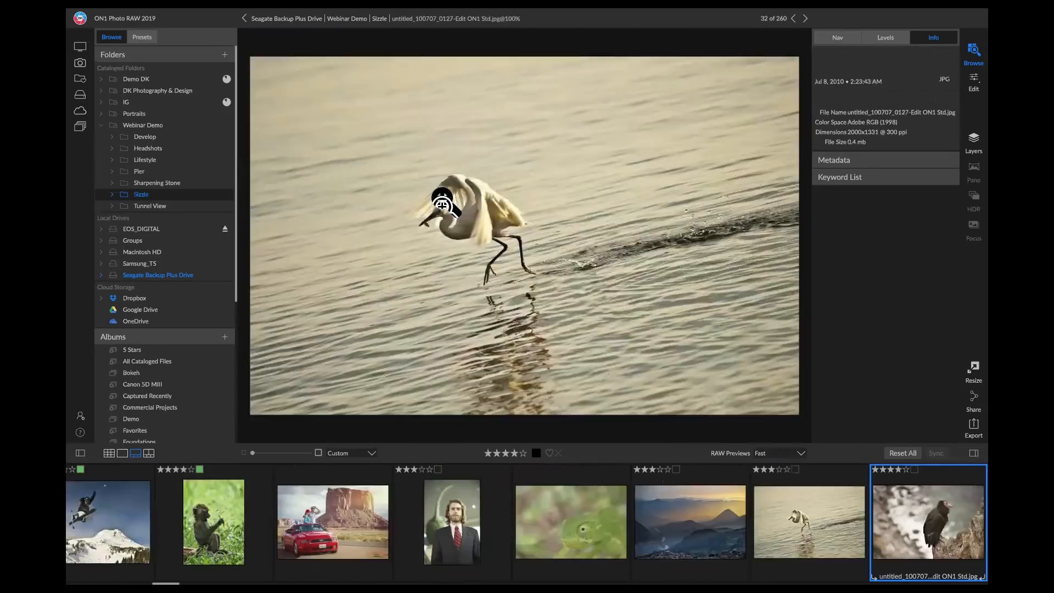
# Step back and forth through the filmstrip between the red convertible photo and the vulture photo.
pyautogui.press('Left')
pyautogui.press('Left')
pyautogui.press('Left')
pyautogui.press('Left')
pyautogui.press('Left')
pyautogui.press('Left')
pyautogui.press('Right')
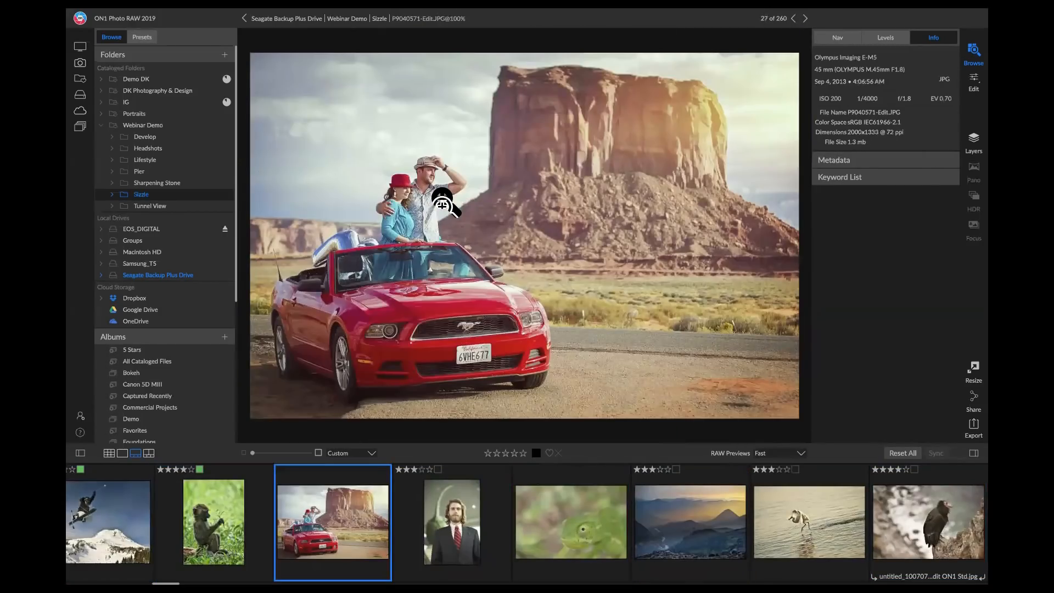
pyautogui.press('Right')
pyautogui.press('Right')
pyautogui.press('Right')
pyautogui.press('Right')
pyautogui.press('Right')
pyautogui.press('Right')
pyautogui.press('Right')
pyautogui.press('Right')
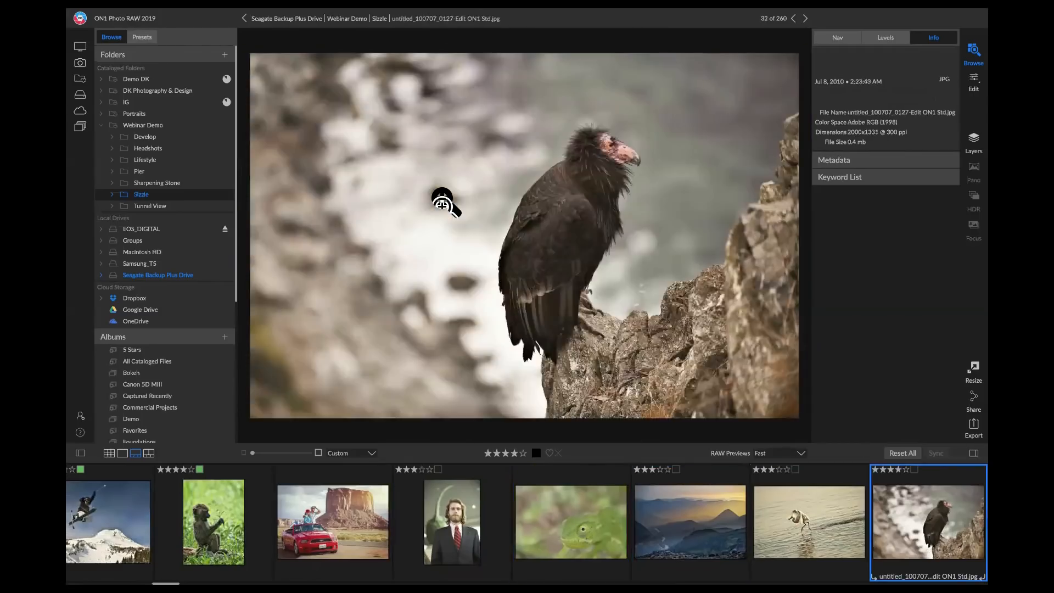
pyautogui.press('Right')
pyautogui.press('Left')
pyautogui.press('Left')
pyautogui.press('Left')
pyautogui.press('Left')
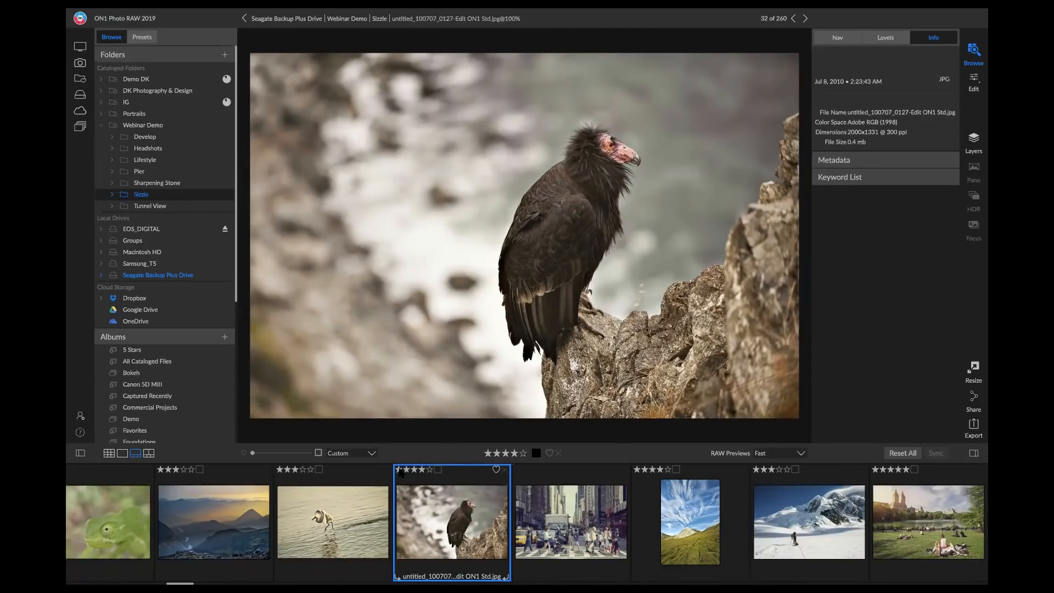
# Rate the vulture and city crosswalk photos five stars each, with the vulture's color label set to None.
pyautogui.click(430, 470)
pyautogui.click(438, 469)
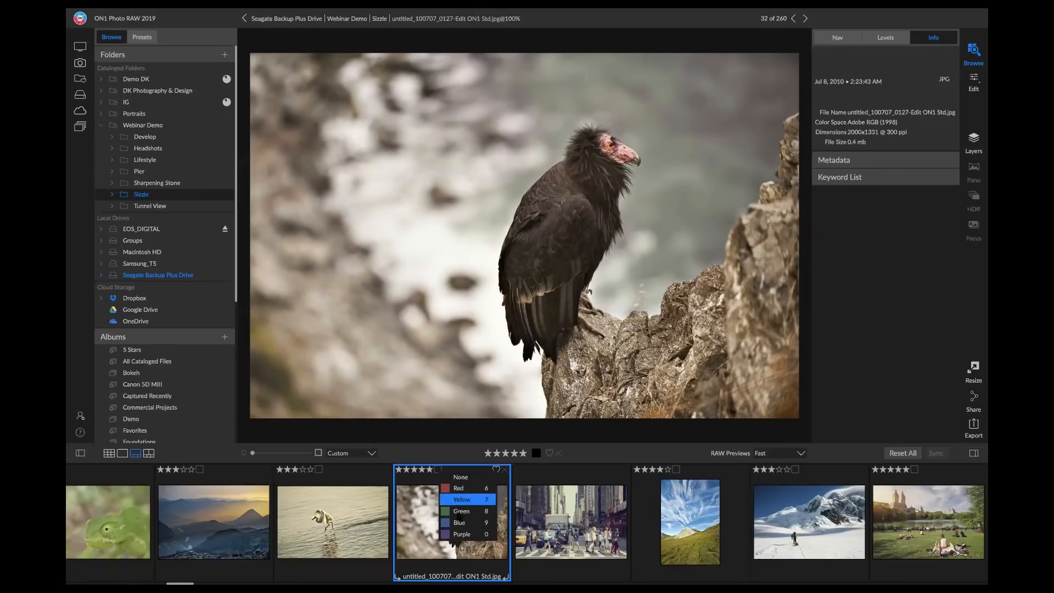
pyautogui.click(460, 477)
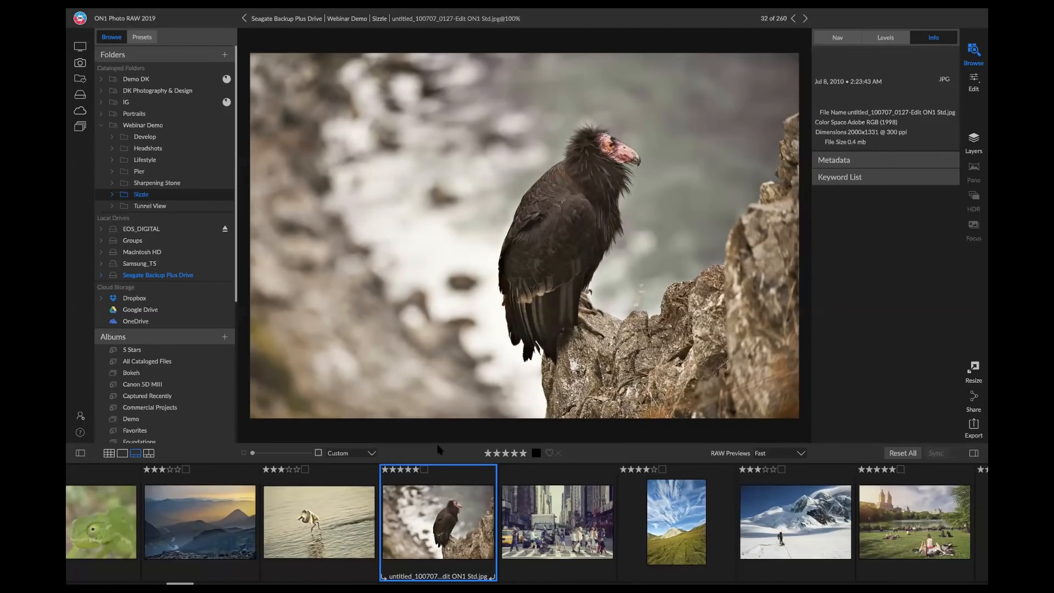
pyautogui.click(538, 500)
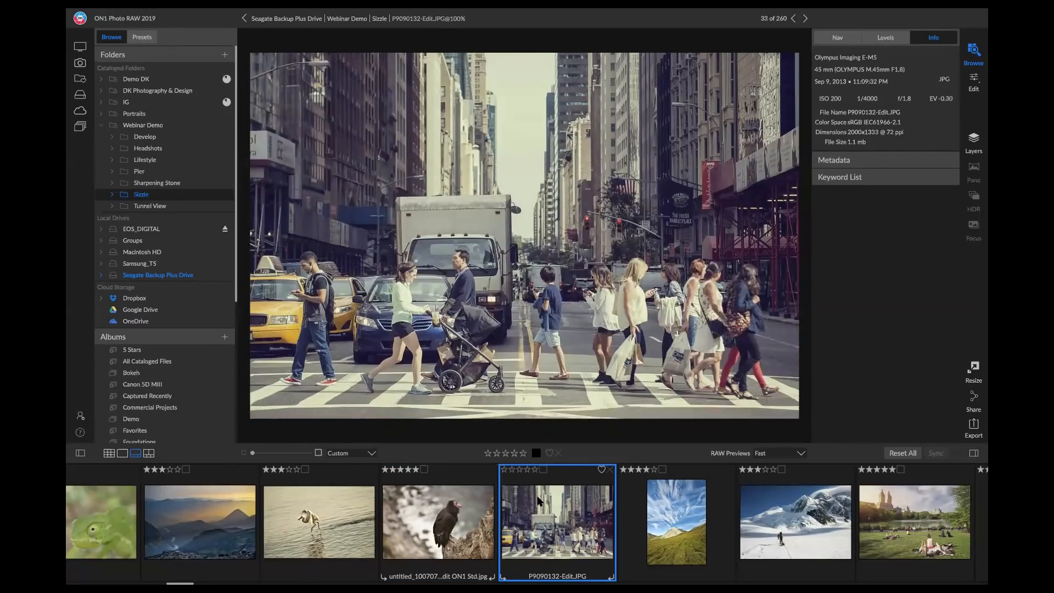
pyautogui.press('5')
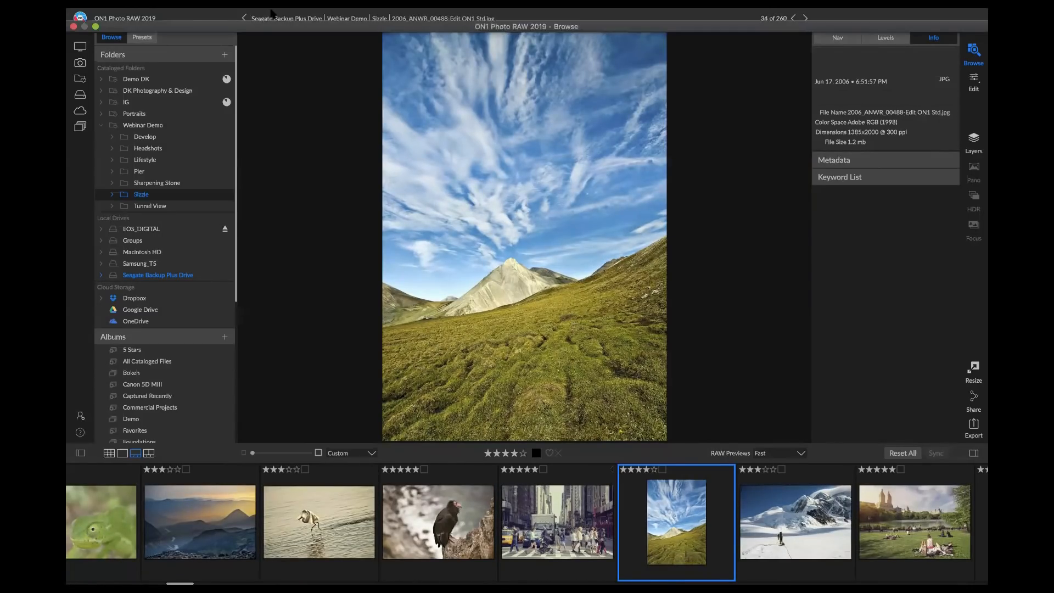
# Rate the green mountain valley photo three stars with Auto Advance switched off, and switch Auto Advance back on.
pyautogui.click(271, 13)
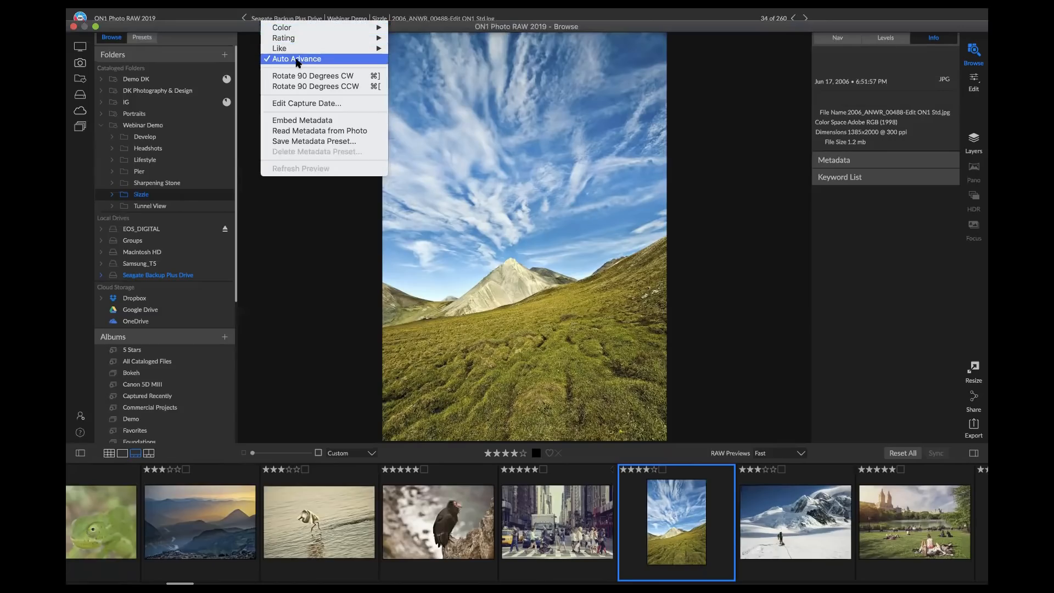
pyautogui.click(297, 59)
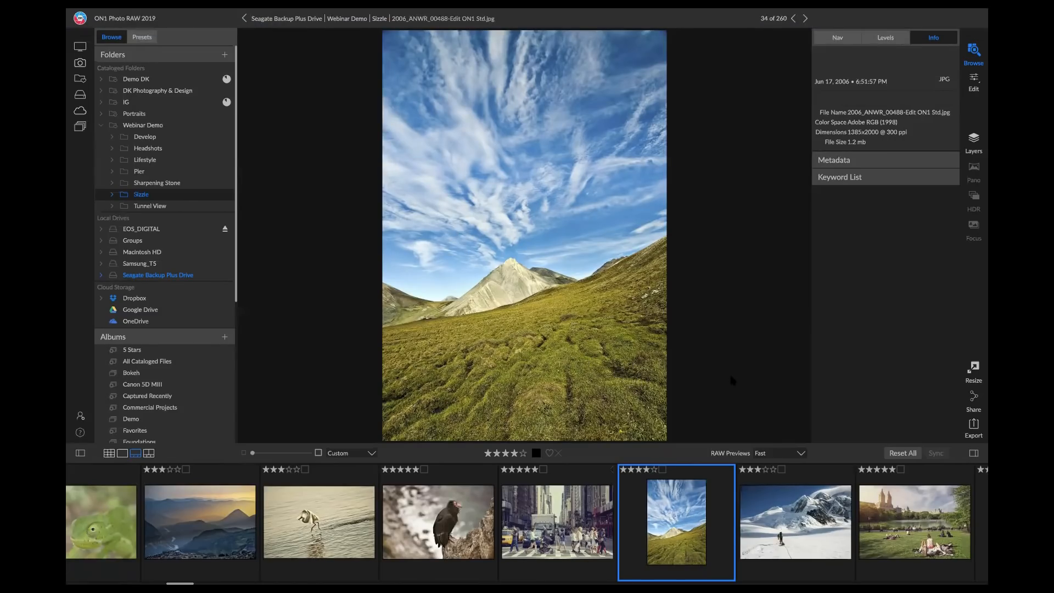
pyautogui.press('3')
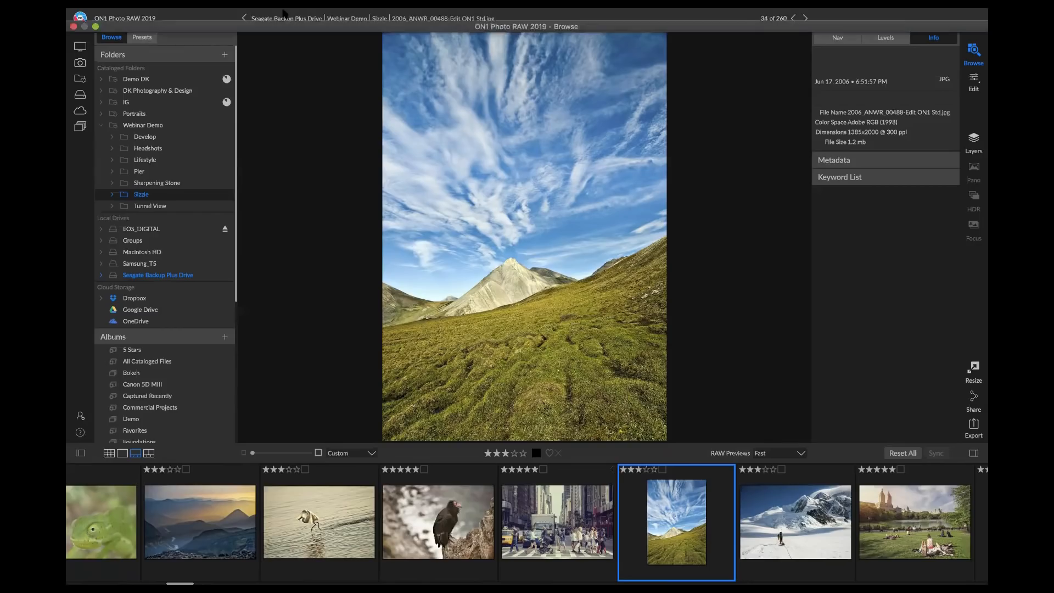
pyautogui.click(281, 15)
pyautogui.click(292, 59)
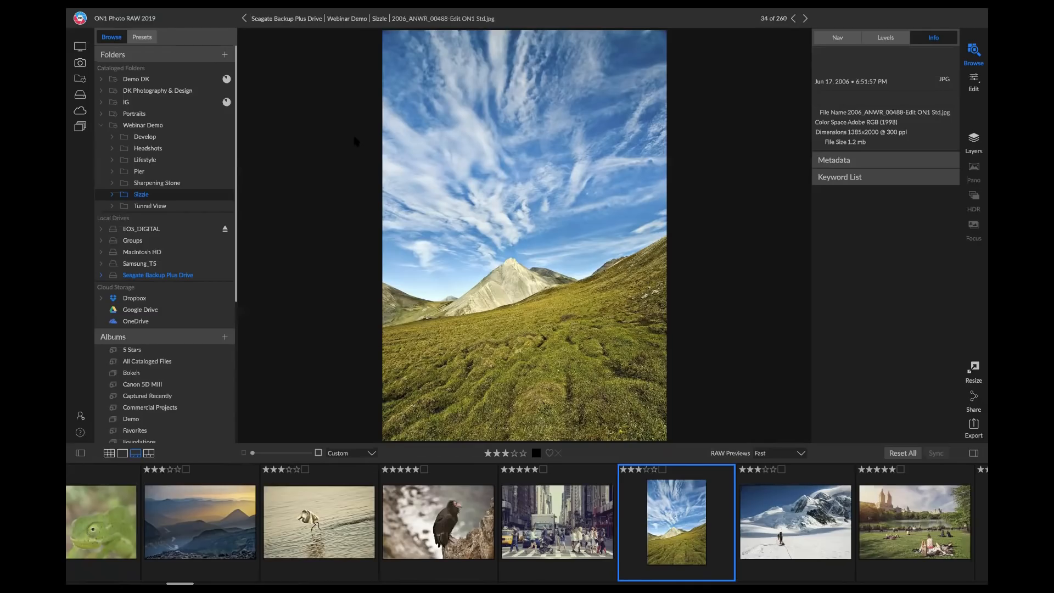
# Rate consecutive photos in order: valley 4 stars, snowy peak 5, the park, cyclist 2, goggles portrait 5, egret 3, chameleon 5, sunset 2, beach 5.
pyautogui.press('Right')
pyautogui.press('Right')
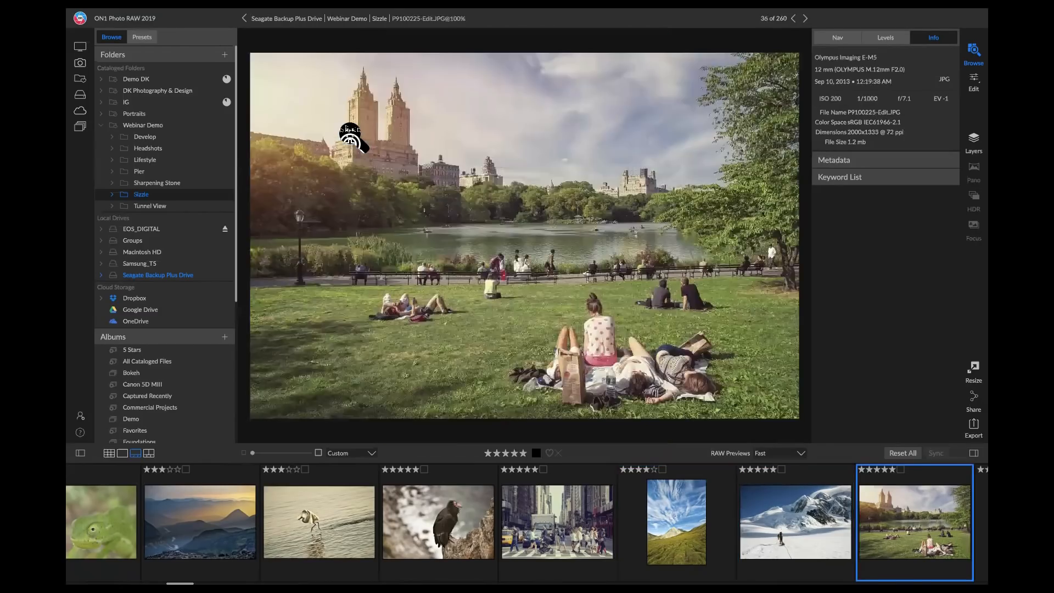
pyautogui.press('Right')
pyautogui.press('Right')
pyautogui.press('Right')
pyautogui.press('Right')
pyautogui.press('Right')
pyautogui.press('Right')
pyautogui.press('Right')
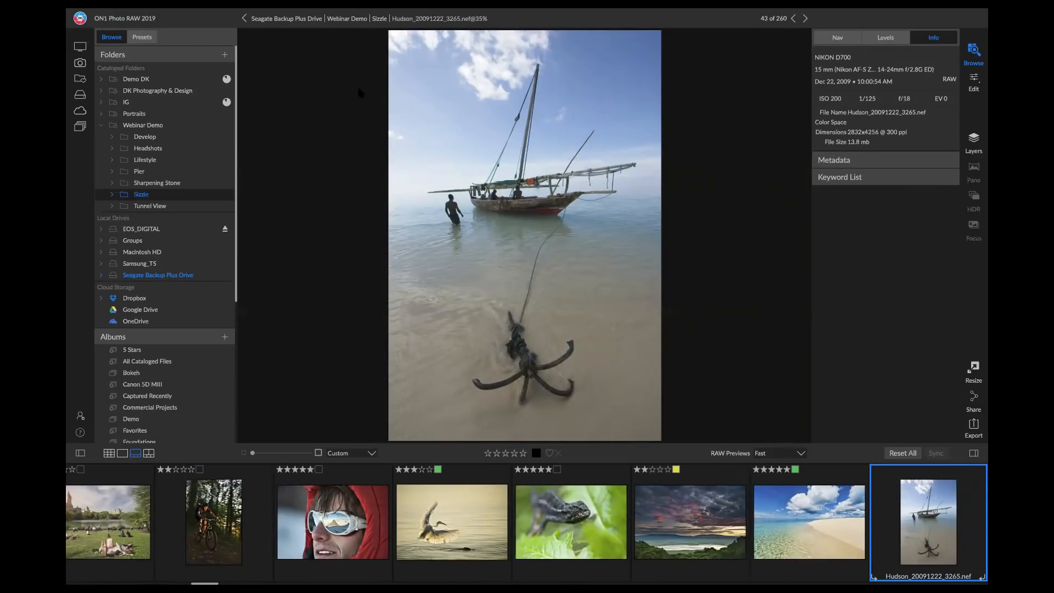
# Alternate between the thumbnail grid and the filmstrip view of the anchored boat photo, finishing in the grid.
pyautogui.press('g')
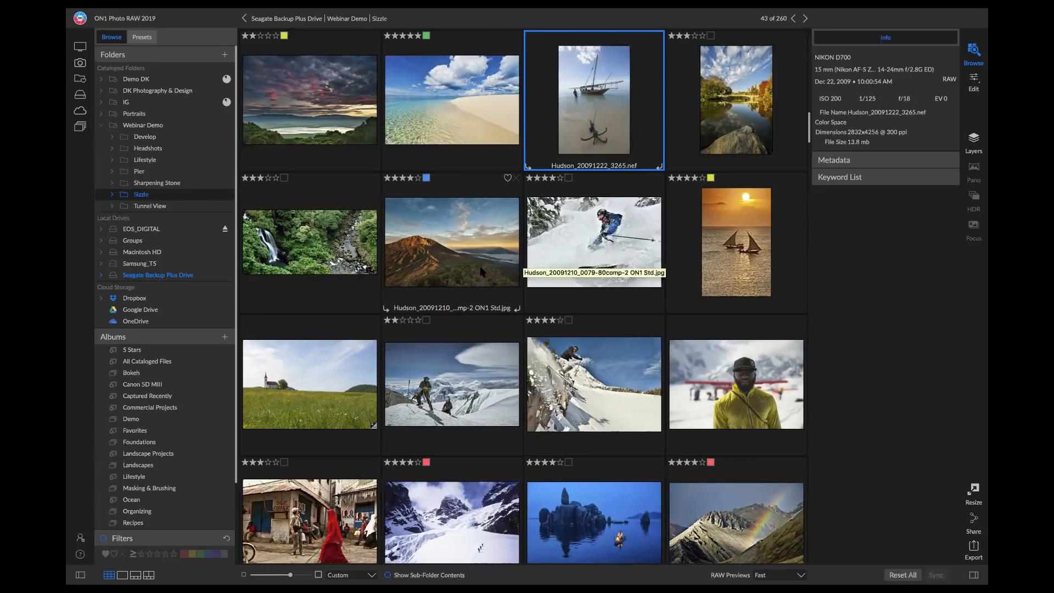
pyautogui.press('f')
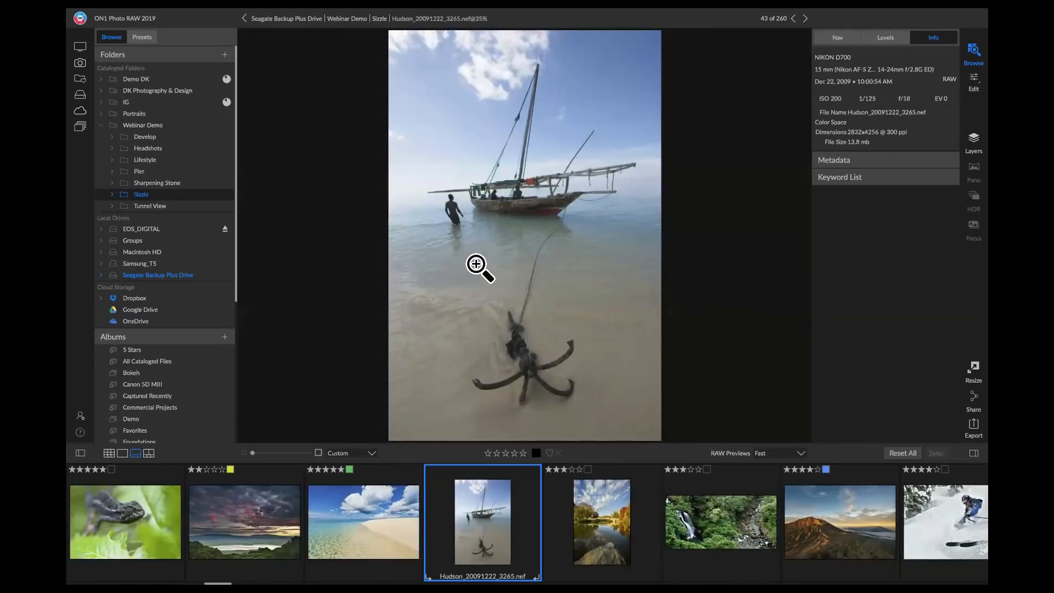
pyautogui.press('g')
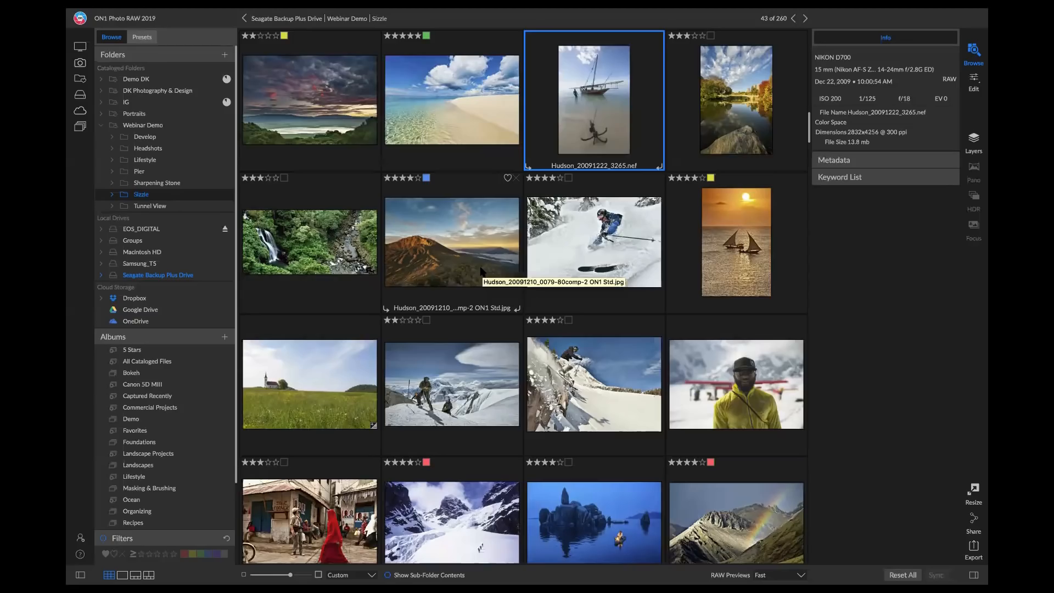
# Open the boat photo in Edit, and return to Browse to view it full size before going back to the grid.
pyautogui.press('super+2')
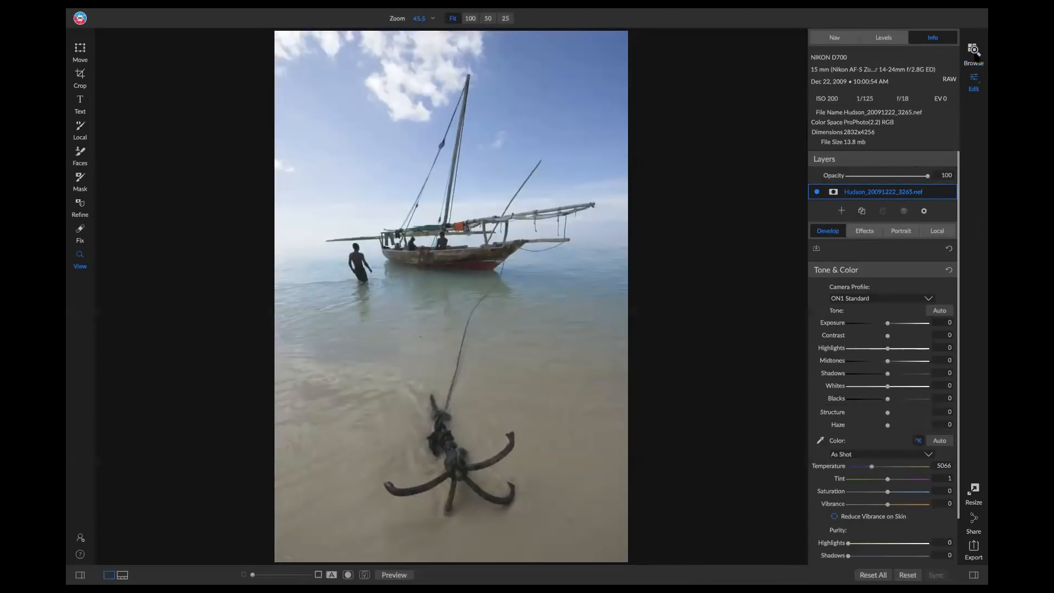
pyautogui.click(974, 51)
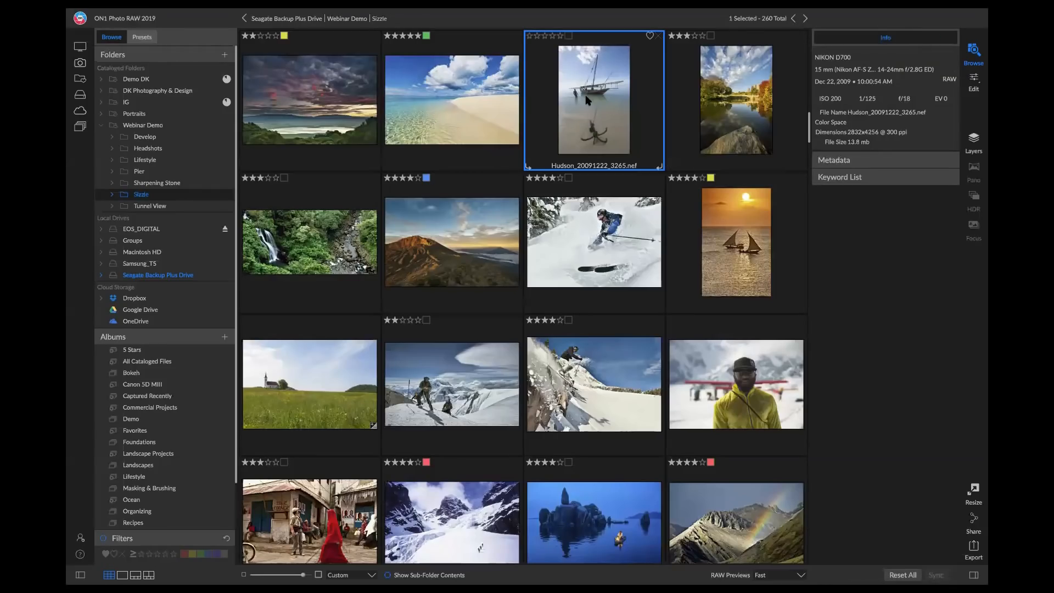
pyautogui.doubleClick(586, 100)
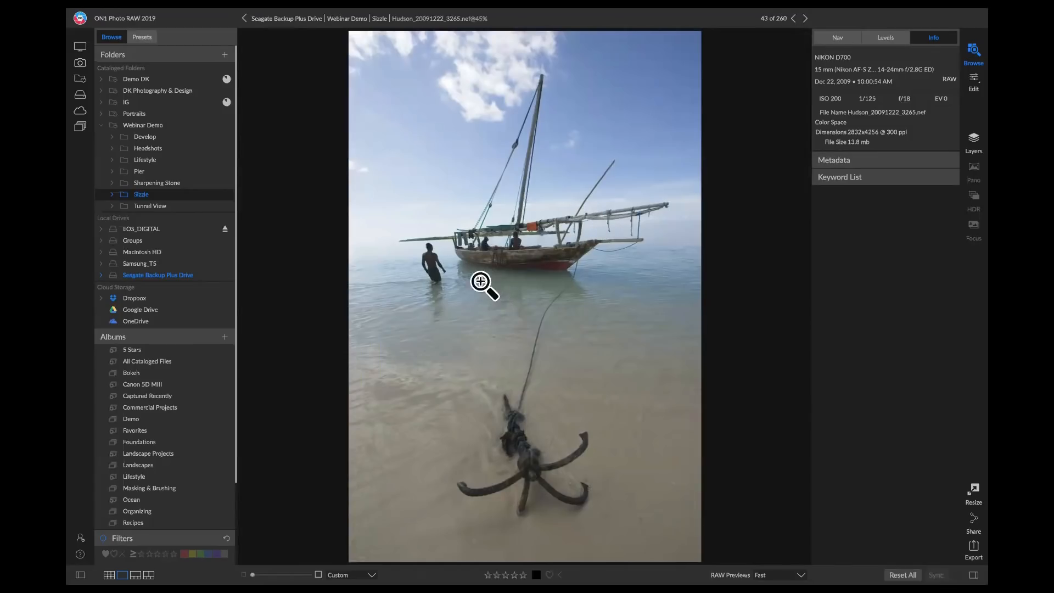
pyautogui.click(378, 23)
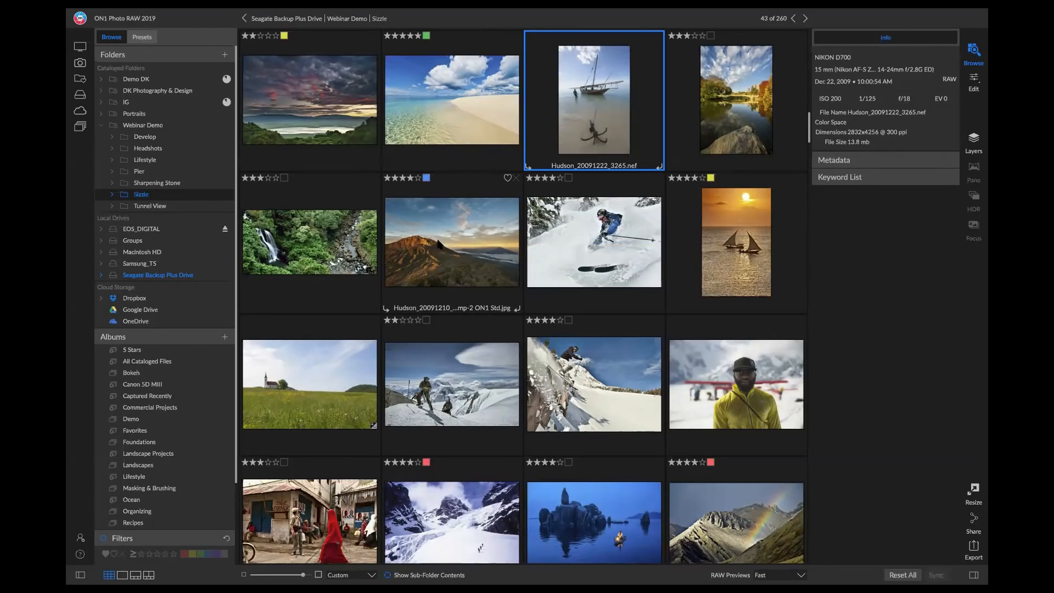
# Select the six consecutive photos from the red sunset to the volcano and rearrange them within the thumbnail grid.
pyautogui.click(324, 118)
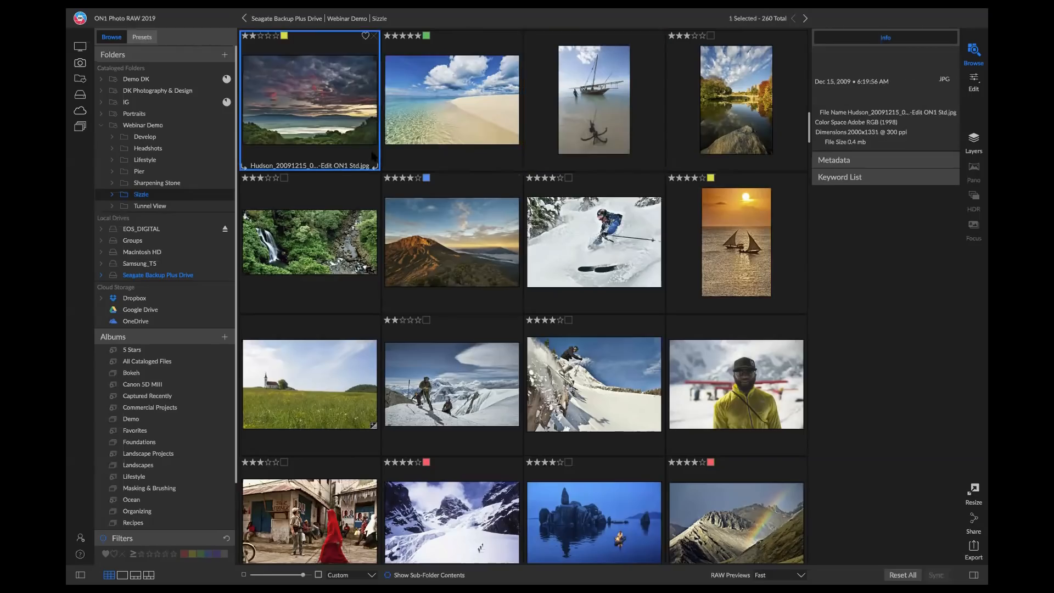
pyautogui.keyDown('shift'); pyautogui.click(464, 243); pyautogui.keyUp('shift')
pyautogui.moveTo(234, 228); pyautogui.dragTo(367, 132)
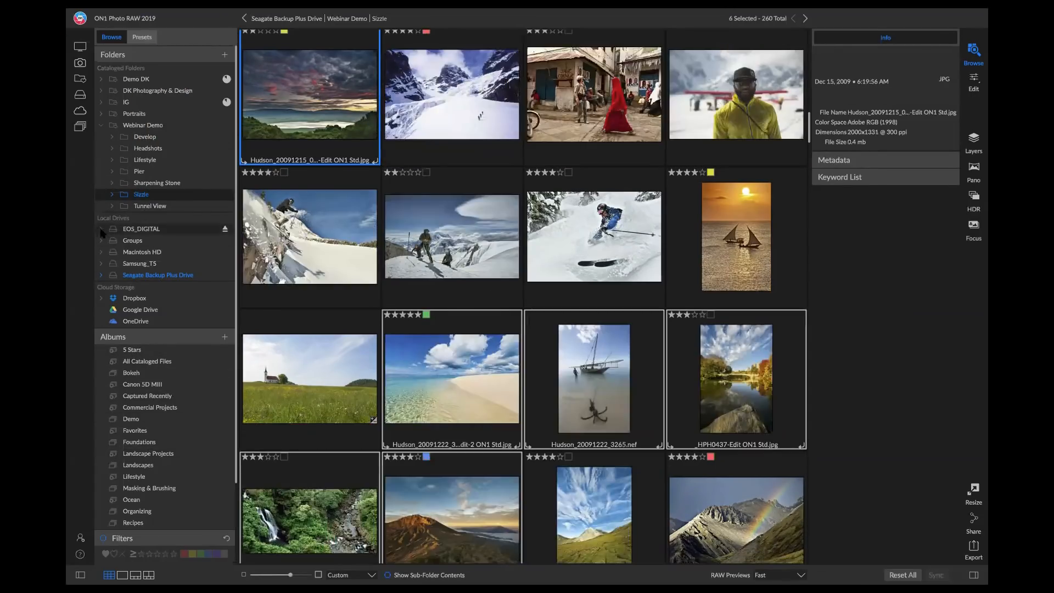
# Expand the Macintosh HD and Samsung_T5 drives and try to move the six selected photos to a folder on Samsung_T5.
pyautogui.click(100, 261)
pyautogui.click(100, 263)
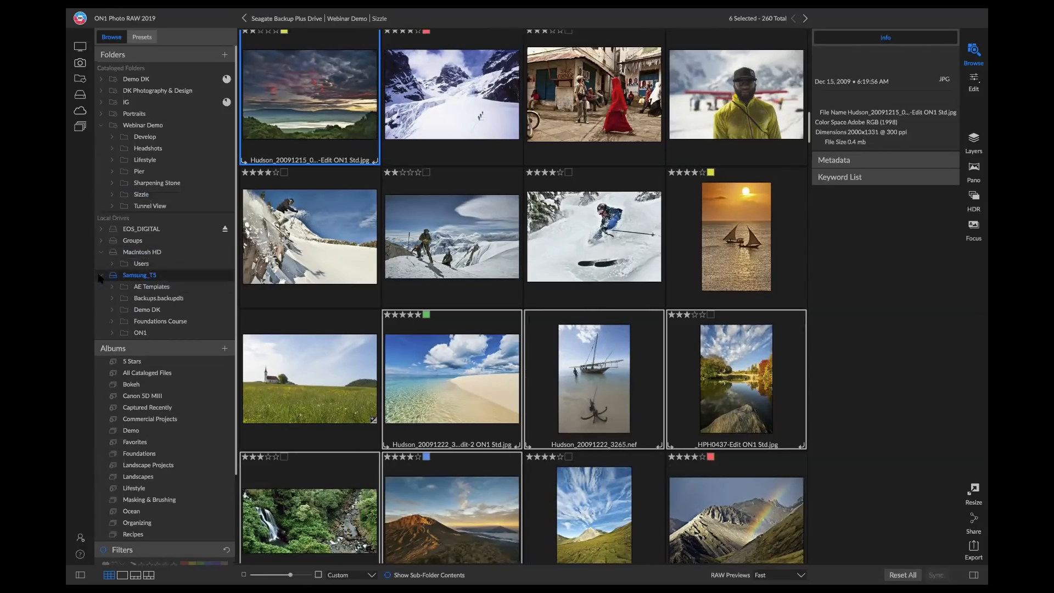
pyautogui.moveTo(315, 92); pyautogui.dragTo(171, 289)
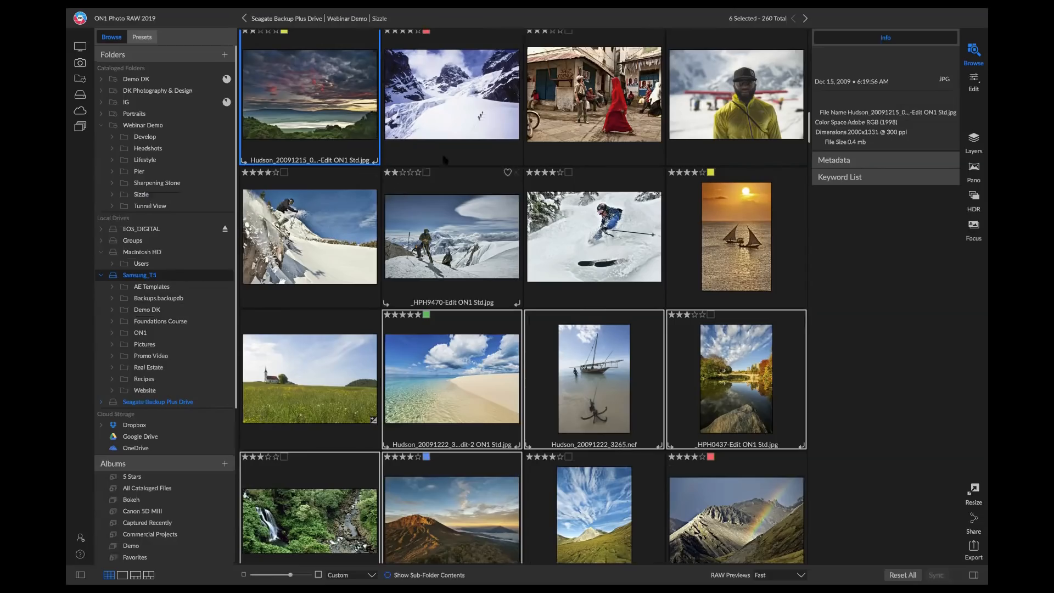
# Replace the multiple selection with only the first photo in the folder, the couple seated at sunset.
pyautogui.click(455, 126)
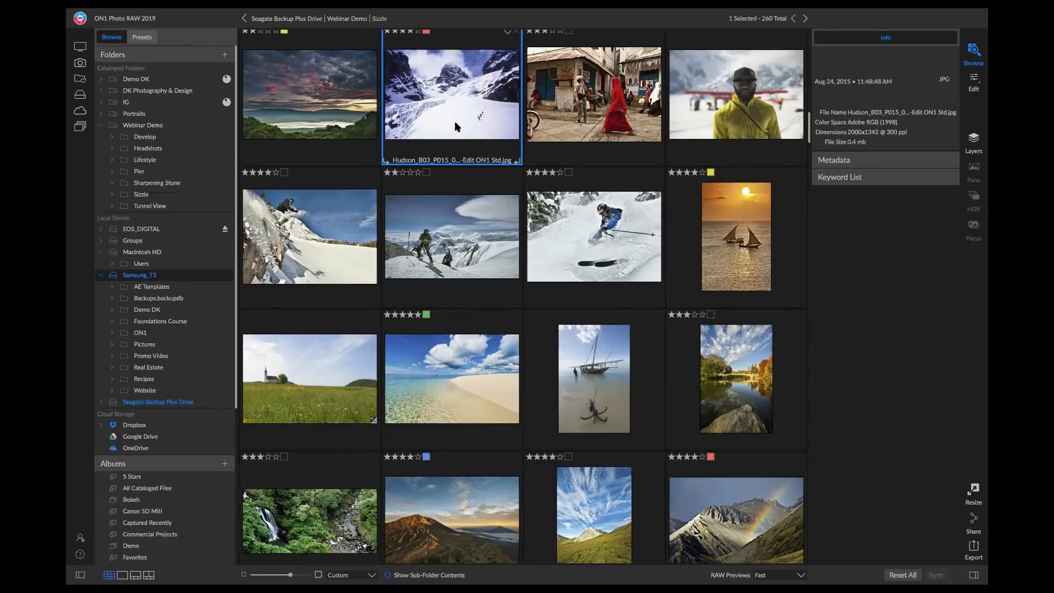
pyautogui.scroll(15, 467, 175)
pyautogui.scroll(1, 475, 216)
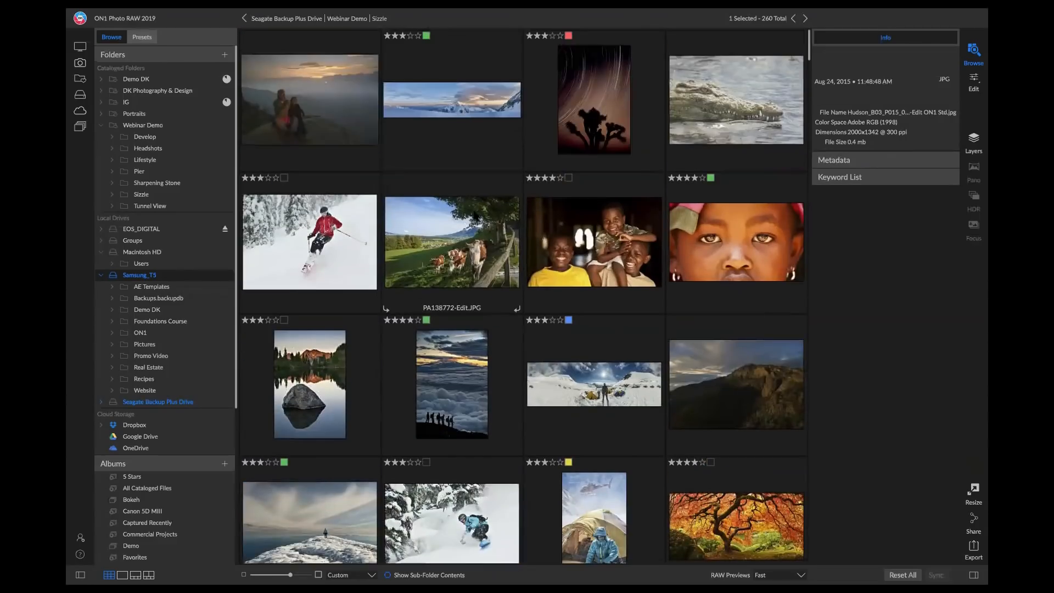
pyautogui.click(322, 113)
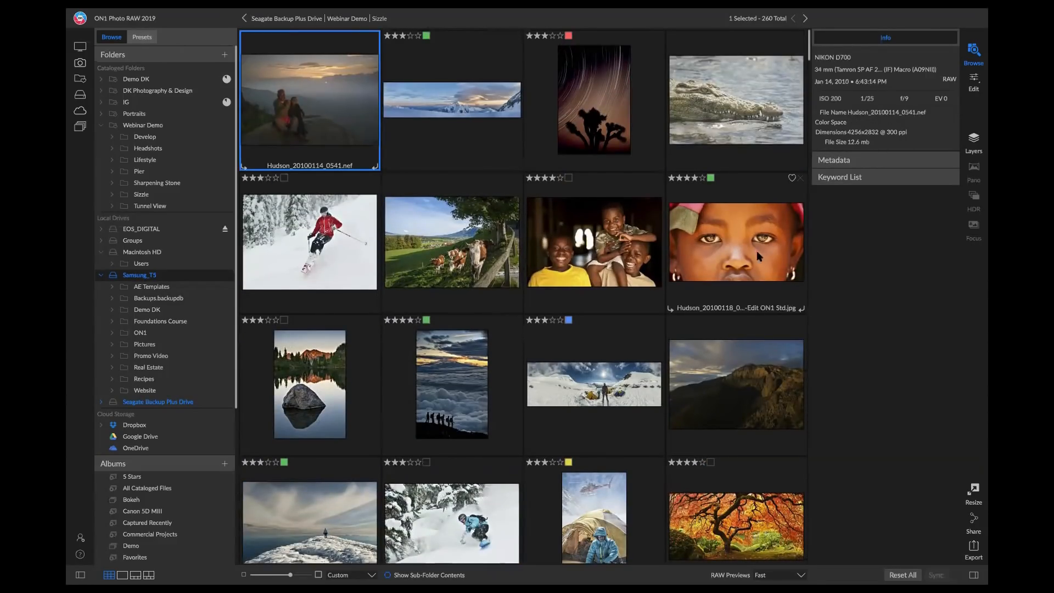
# Try to add a subfolder named Photos that takes in the first eight photos of the Sizzle folder.
pyautogui.keyDown('shift'); pyautogui.click(727, 247); pyautogui.keyUp('shift')
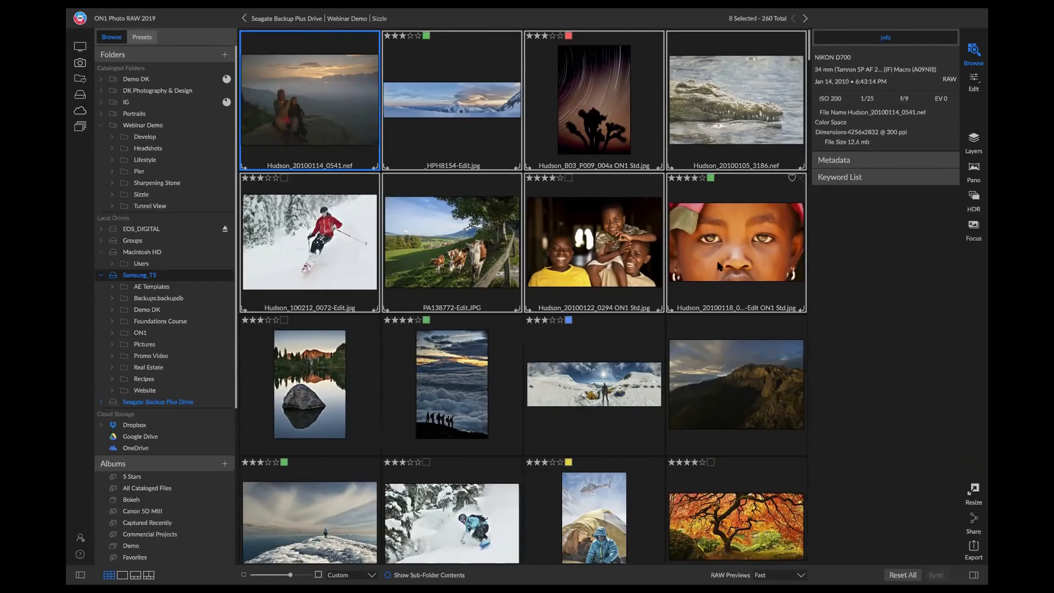
pyautogui.rightClick(457, 231)
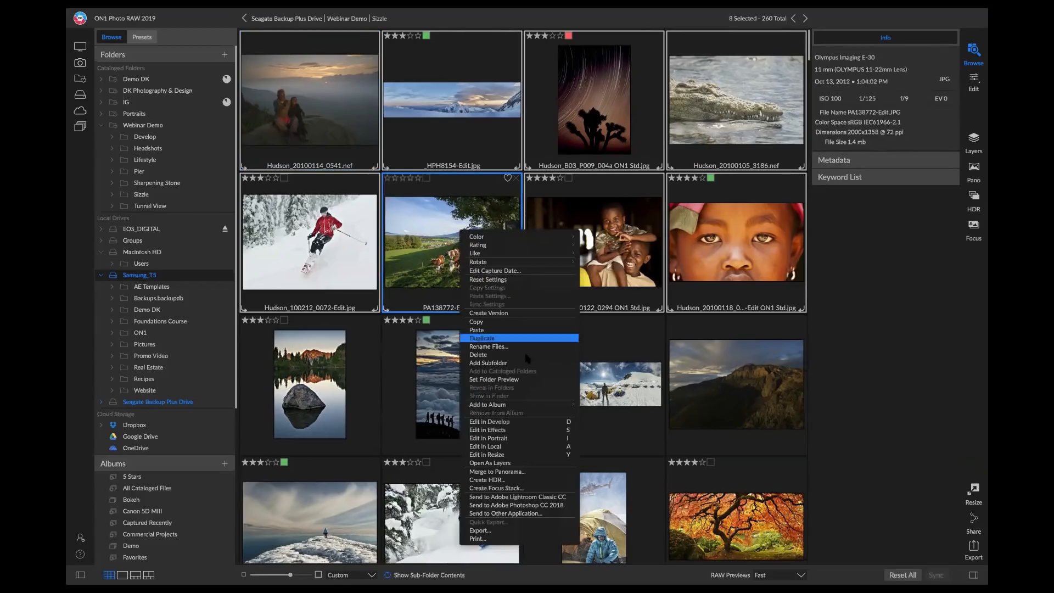
pyautogui.click(516, 363)
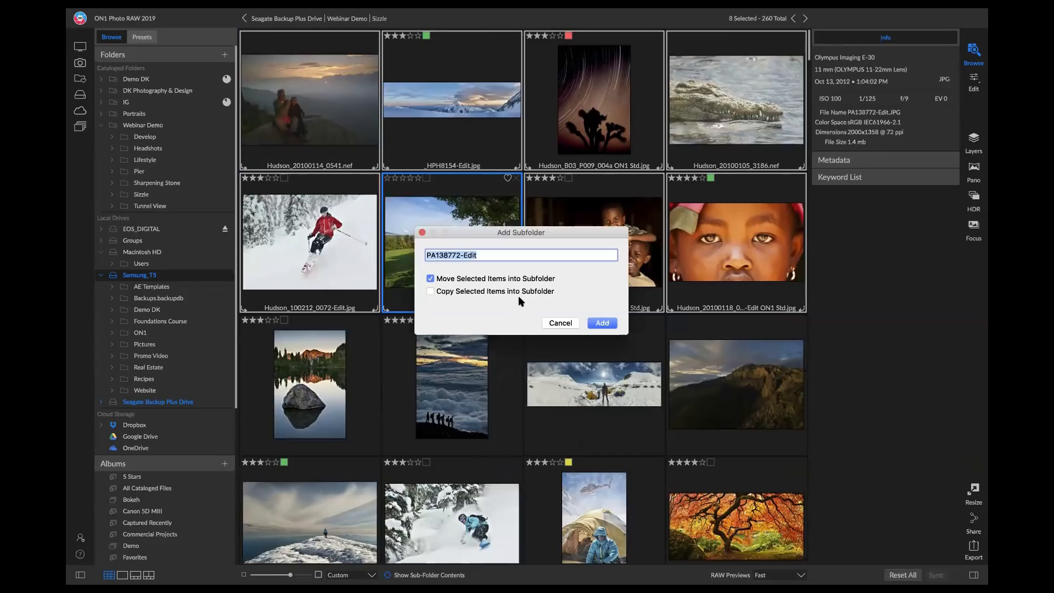
pyautogui.write('Photos')
pyautogui.click(561, 323)
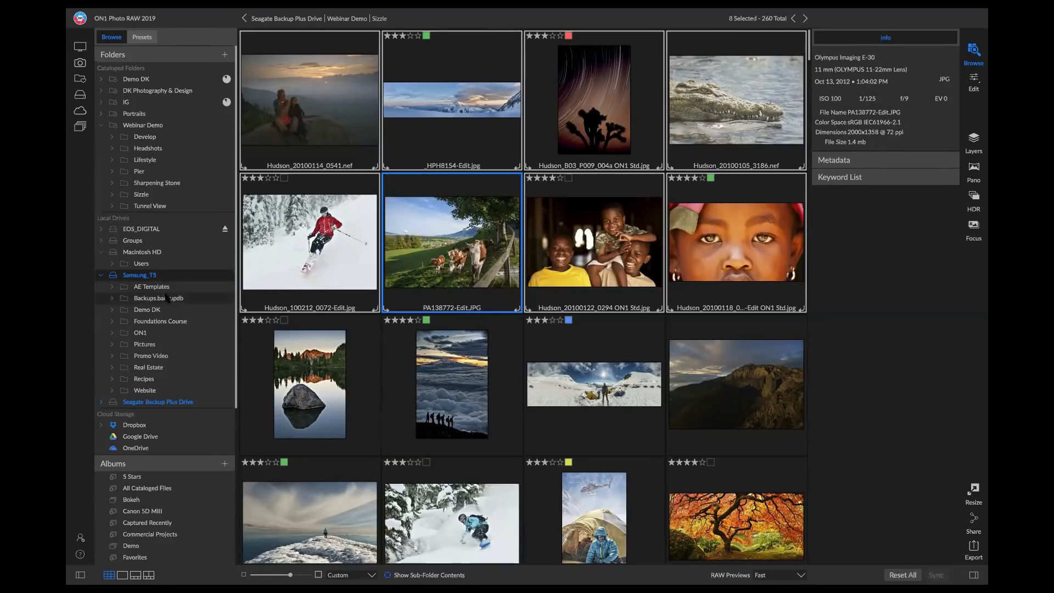
# Enable filtering across the cataloged folders, search for "Oregon coast", and look through the matching photos.
pyautogui.scroll(-5, 109, 430)
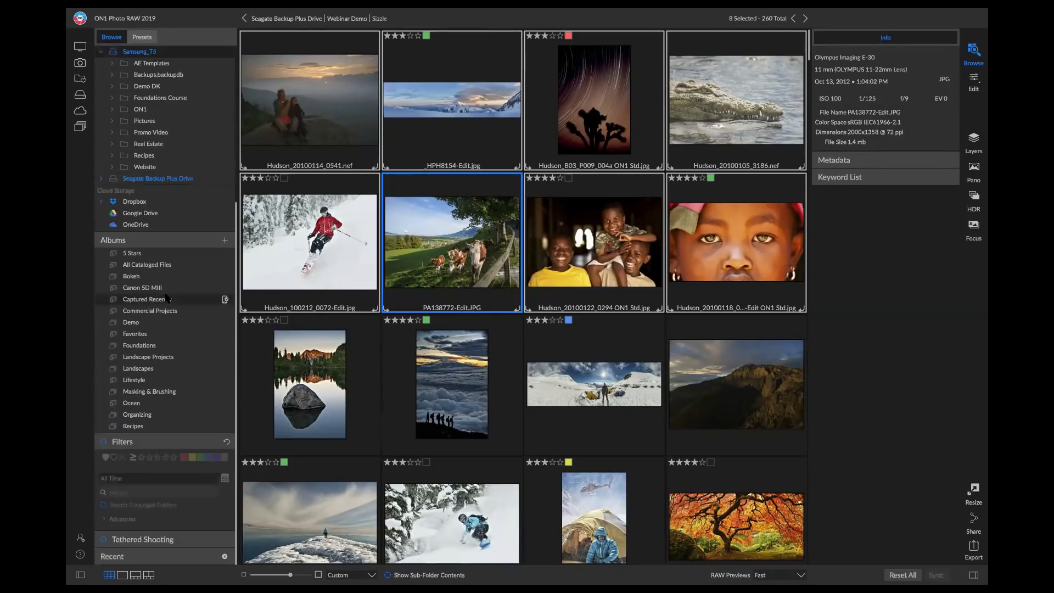
pyautogui.click(104, 443)
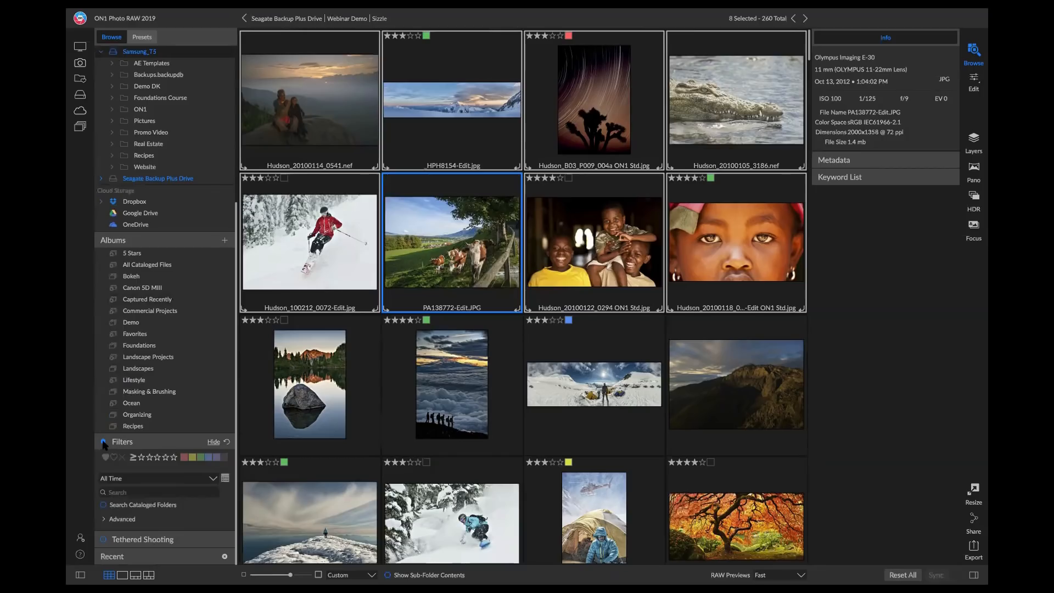
pyautogui.click(103, 504)
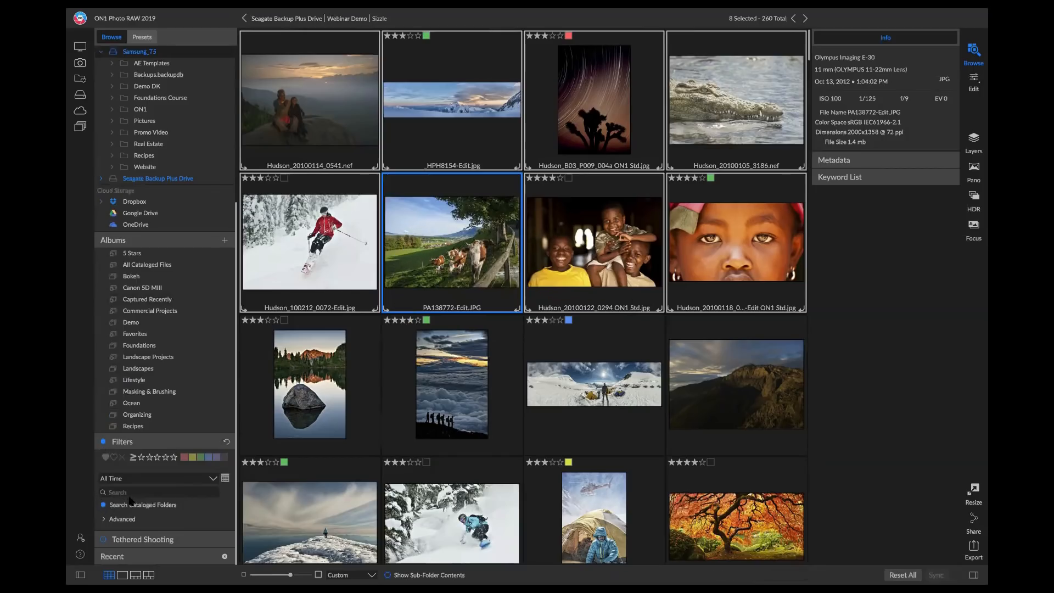
pyautogui.write('Oregon coast')
pyautogui.press('Return')
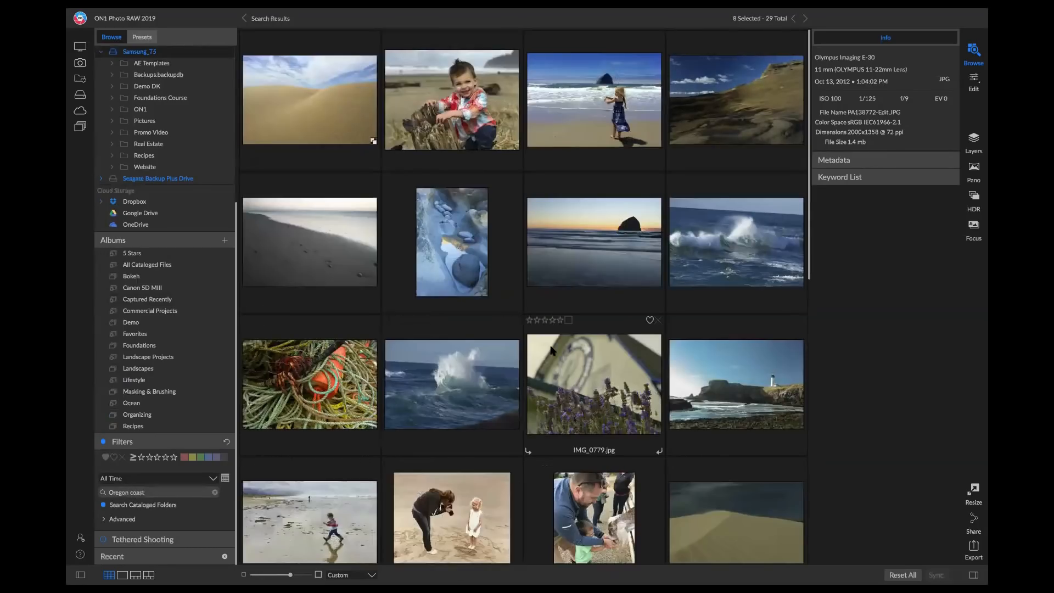
pyautogui.scroll(-10, 551, 350)
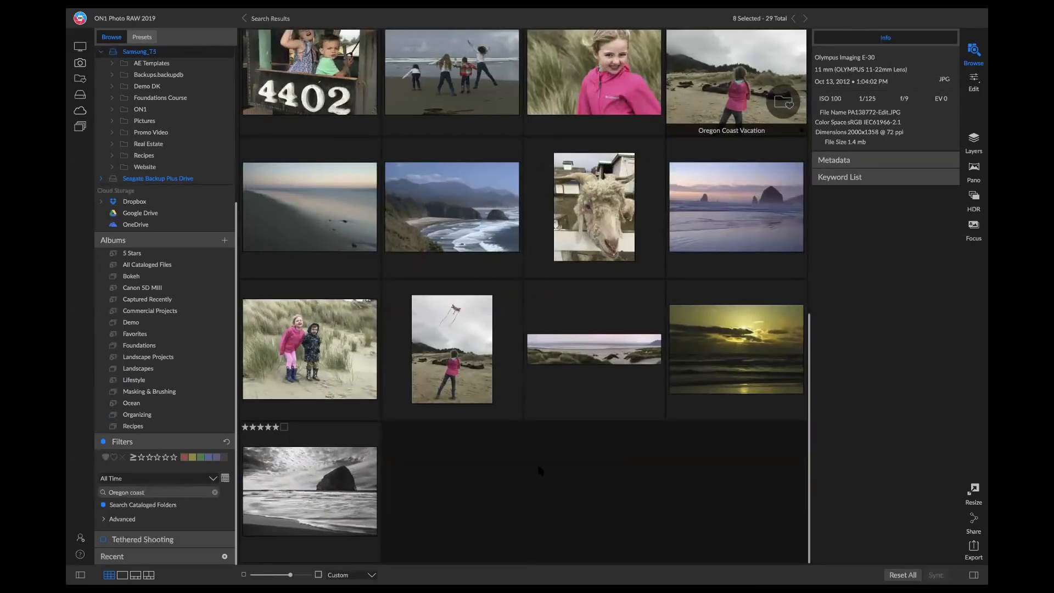
# Narrow the Oregon coast search with an advanced Time of Day criterion set to Evening, and view the pebbled beach photo full size.
pyautogui.click(104, 519)
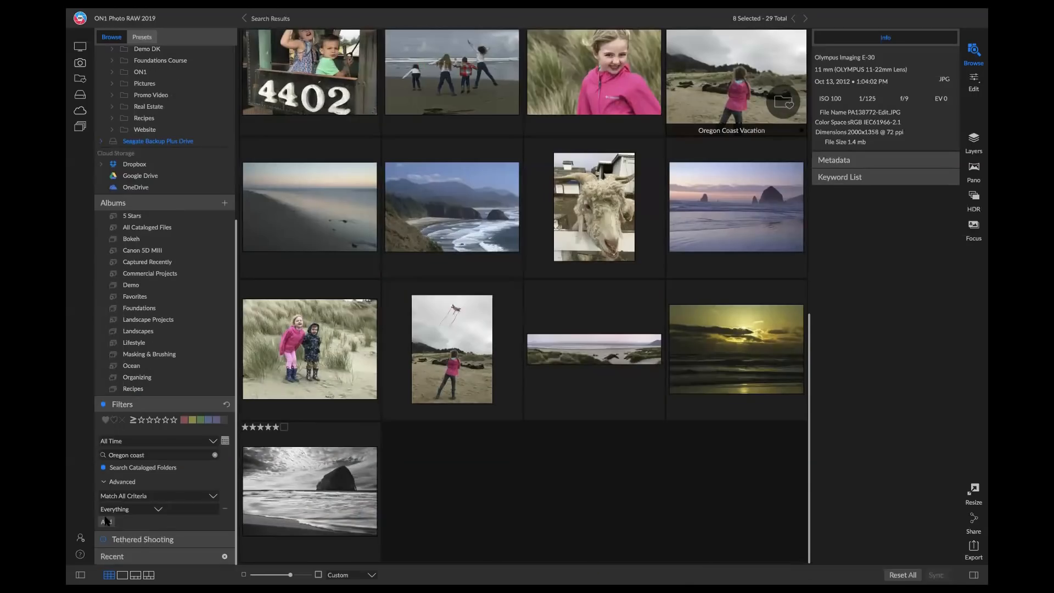
pyautogui.click(122, 511)
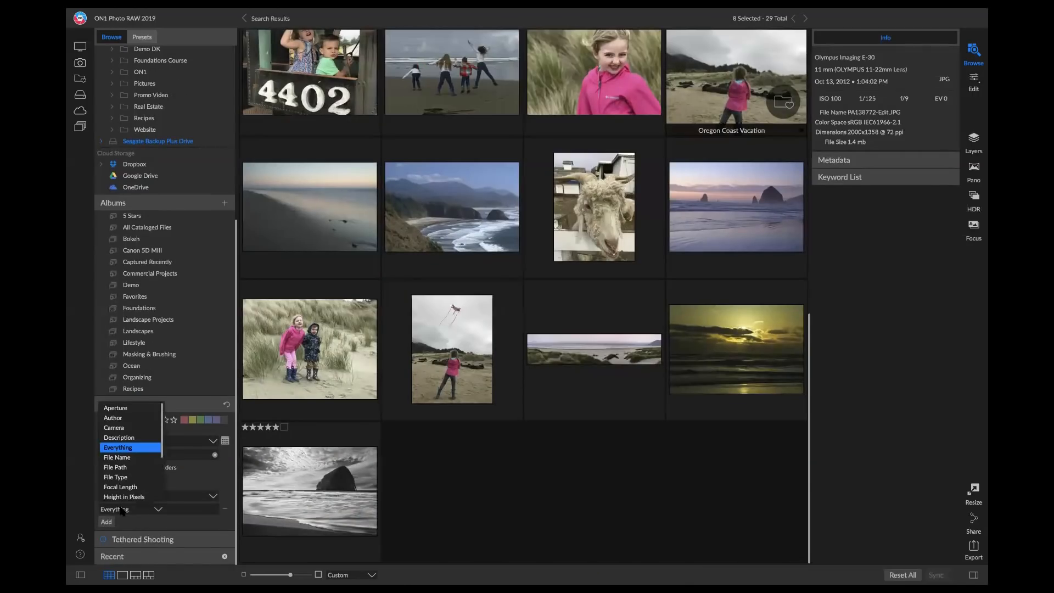
pyautogui.scroll(-3, 124, 491)
pyautogui.click(124, 477)
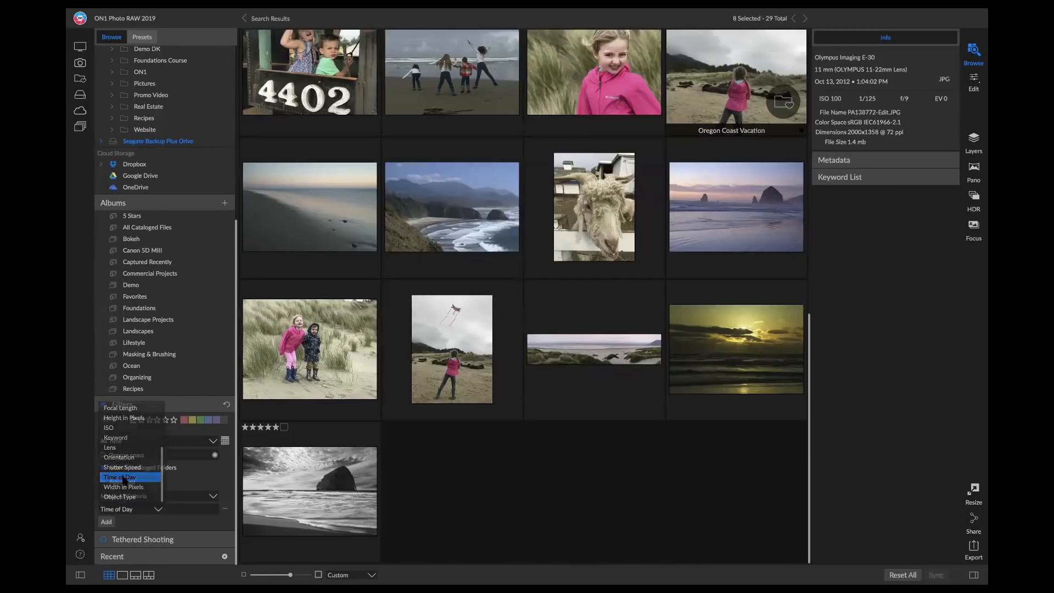
pyautogui.click(185, 509)
pyautogui.click(202, 550)
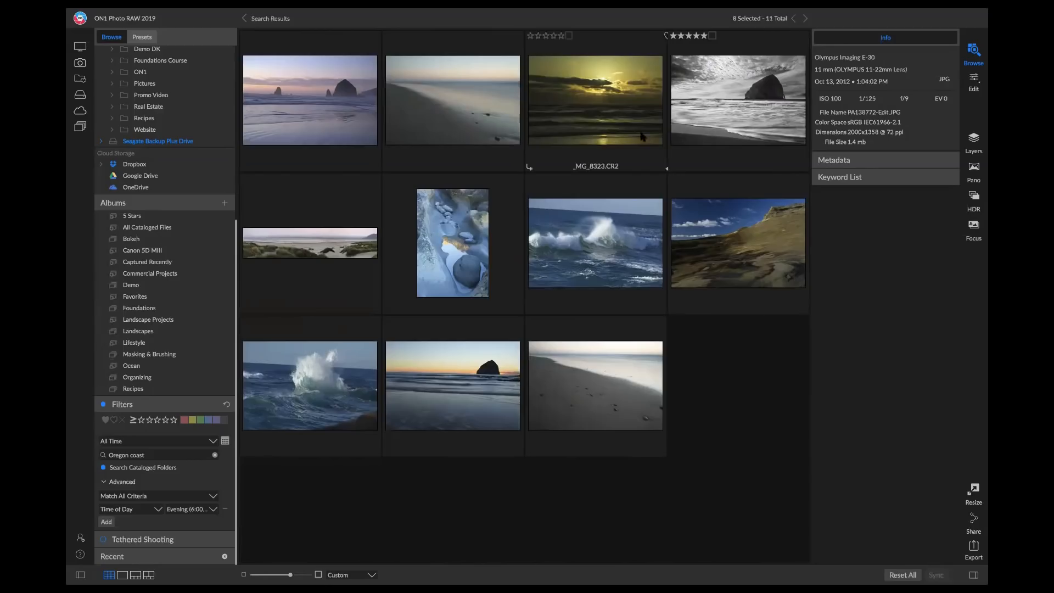
pyautogui.doubleClick(601, 387)
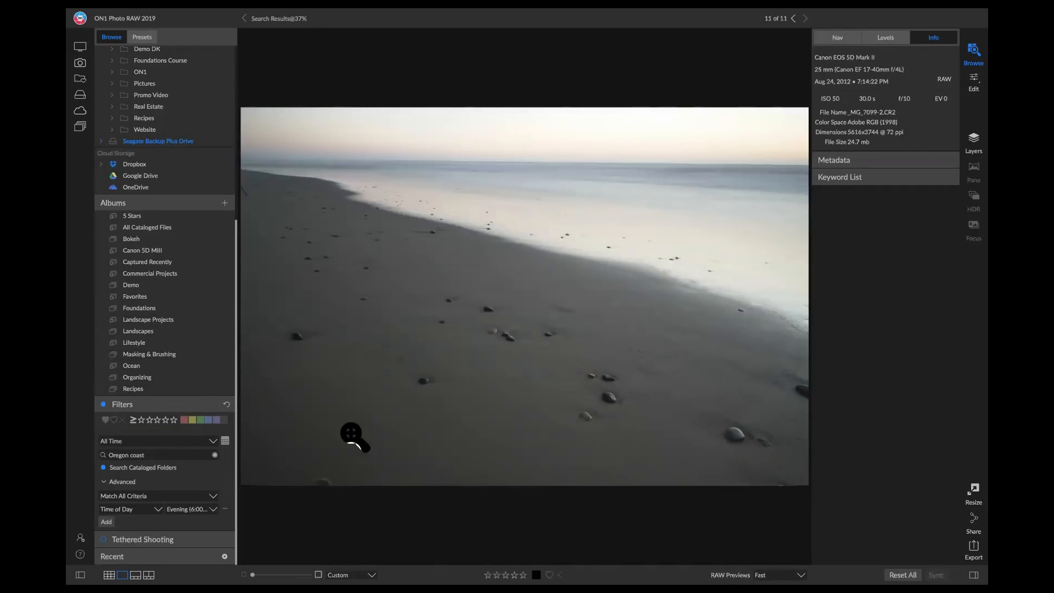
# Look into the Develop folder of Webinar Demo, and open Thors Well.cr2 from the Demo album in Edit.
pyautogui.scroll(5, 166, 147)
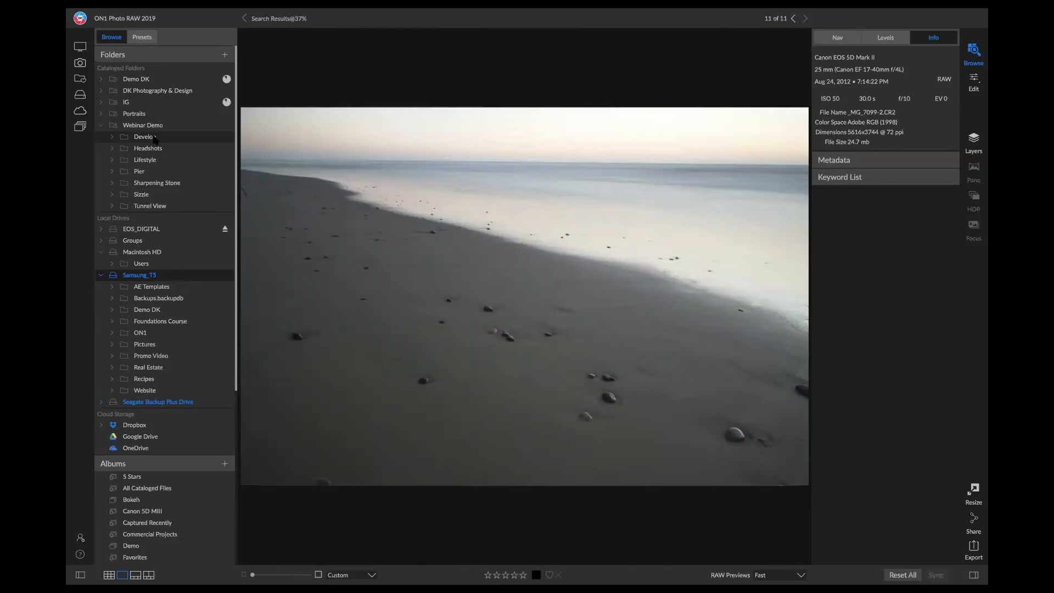
pyautogui.click(154, 139)
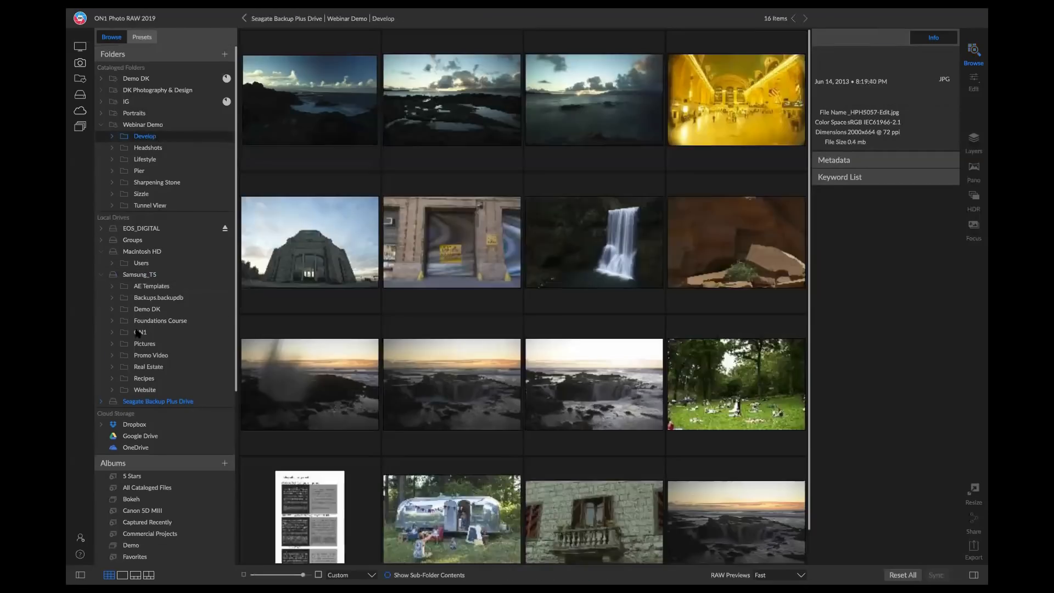
pyautogui.scroll(-4, 141, 290)
pyautogui.click(136, 318)
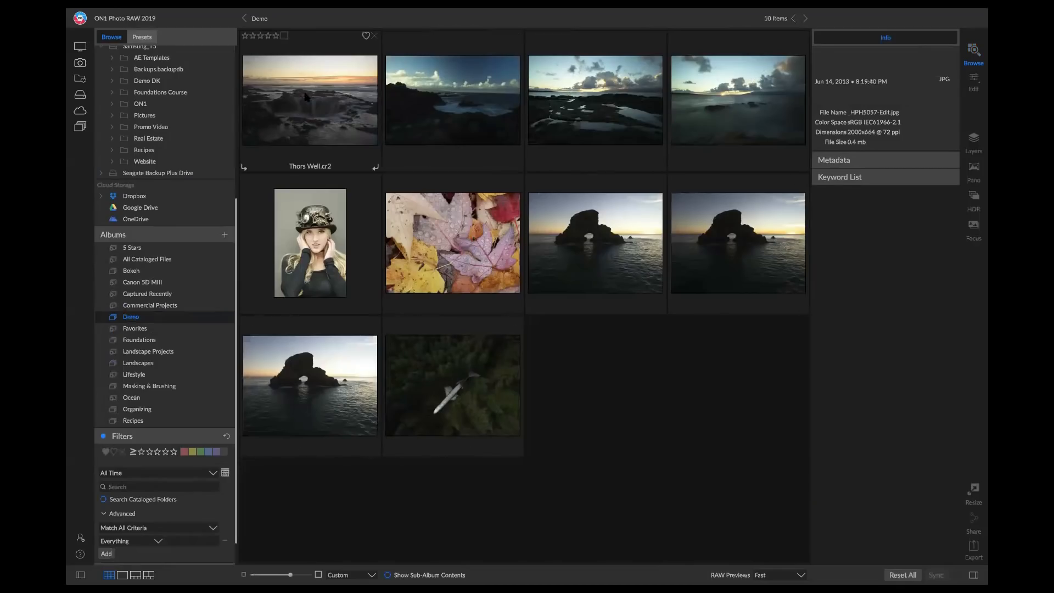
pyautogui.click(326, 97)
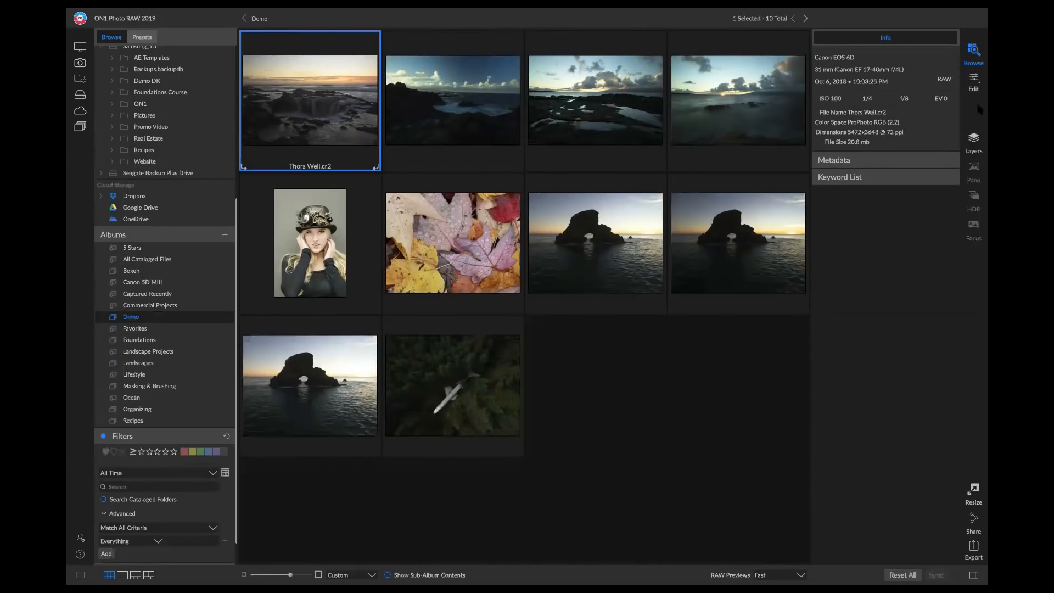
pyautogui.click(974, 80)
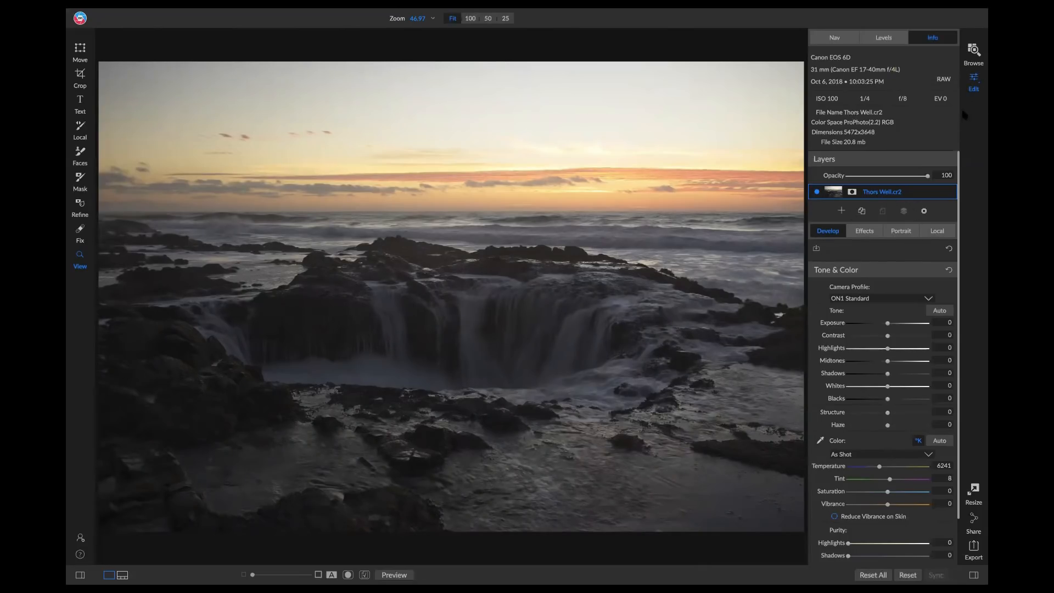
# In Develop, set the Thors Well photo's Exposure to -1.7, Shadows to 100 and Blacks to -17.
pyautogui.moveTo(976, 83)
pyautogui.moveTo(887, 325); pyautogui.dragTo(873, 325)
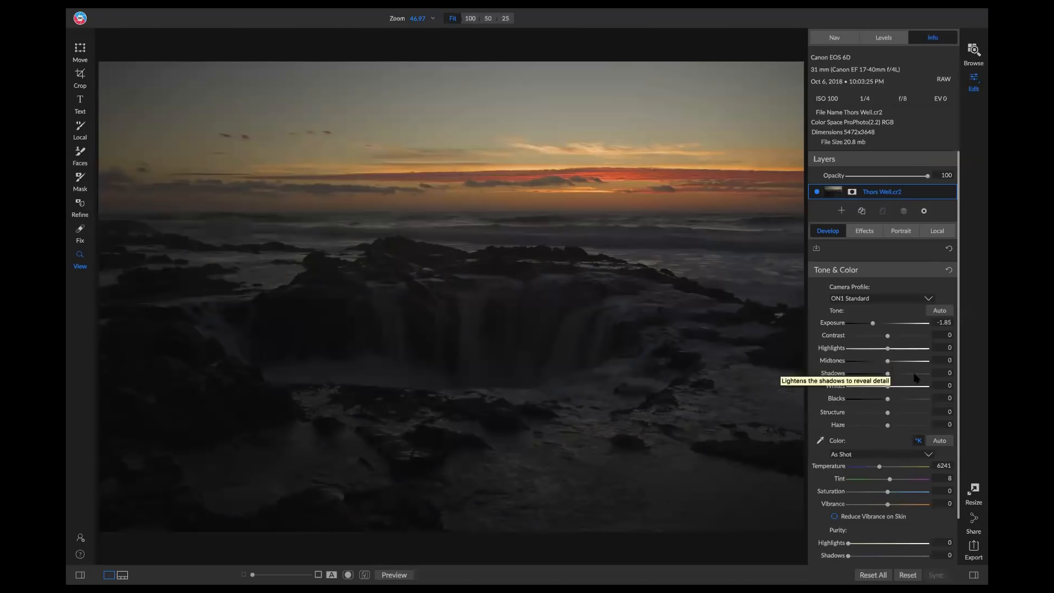
pyautogui.moveTo(888, 375); pyautogui.dragTo(924, 378)
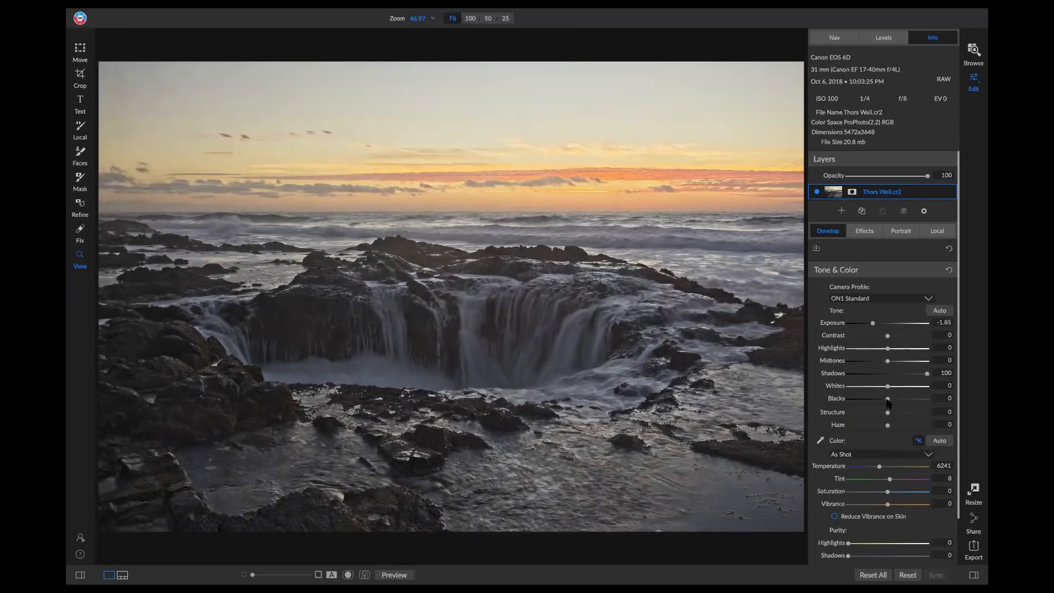
pyautogui.moveTo(884, 403); pyautogui.dragTo(881, 404)
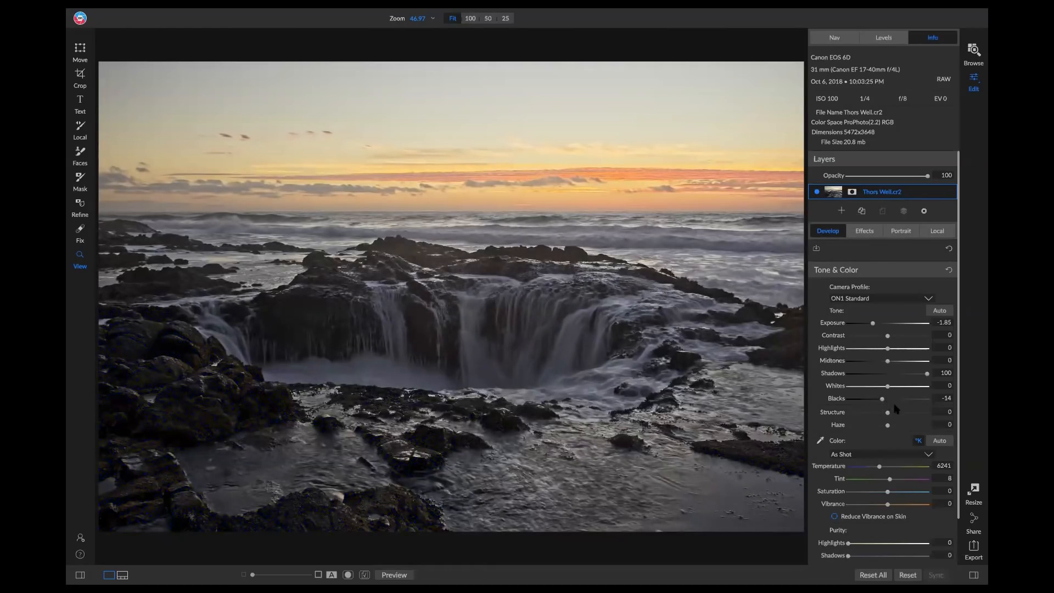
pyautogui.doubleClick(838, 400)
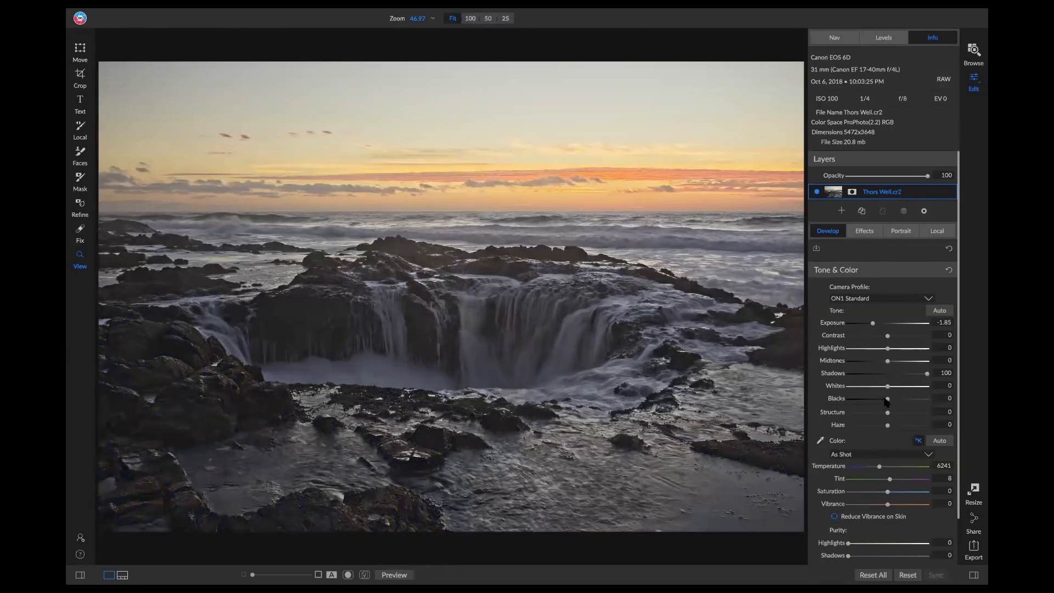
pyautogui.moveTo(883, 401); pyautogui.dragTo(879, 402)
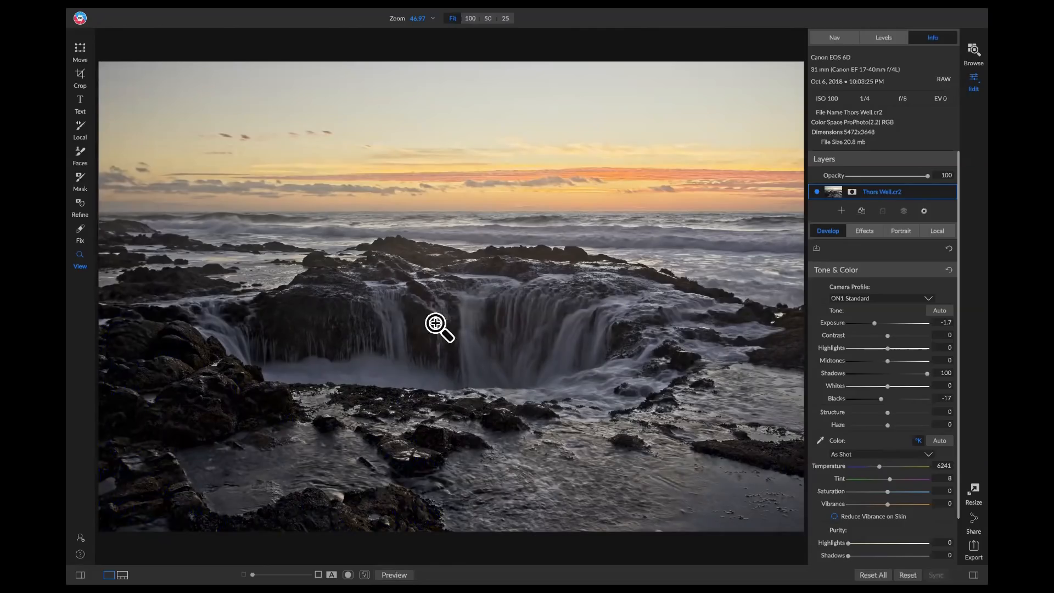
# Add a Darken local adjustment over the sky with a Linear Top gradient mask, and align its centre and feather with the horizon.
pyautogui.click(939, 233)
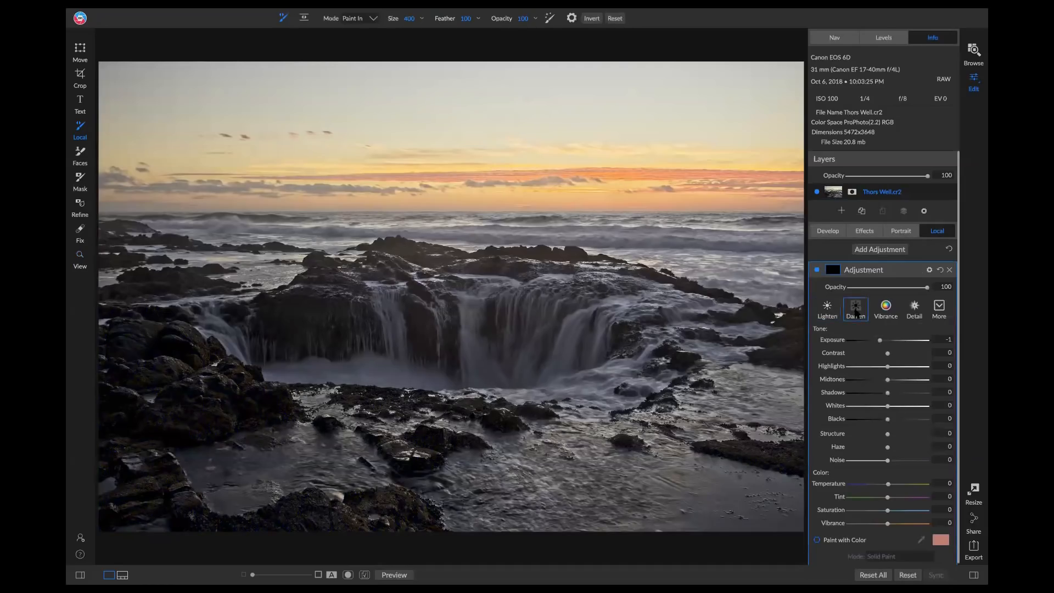
pyautogui.click(856, 309)
pyautogui.click(304, 18)
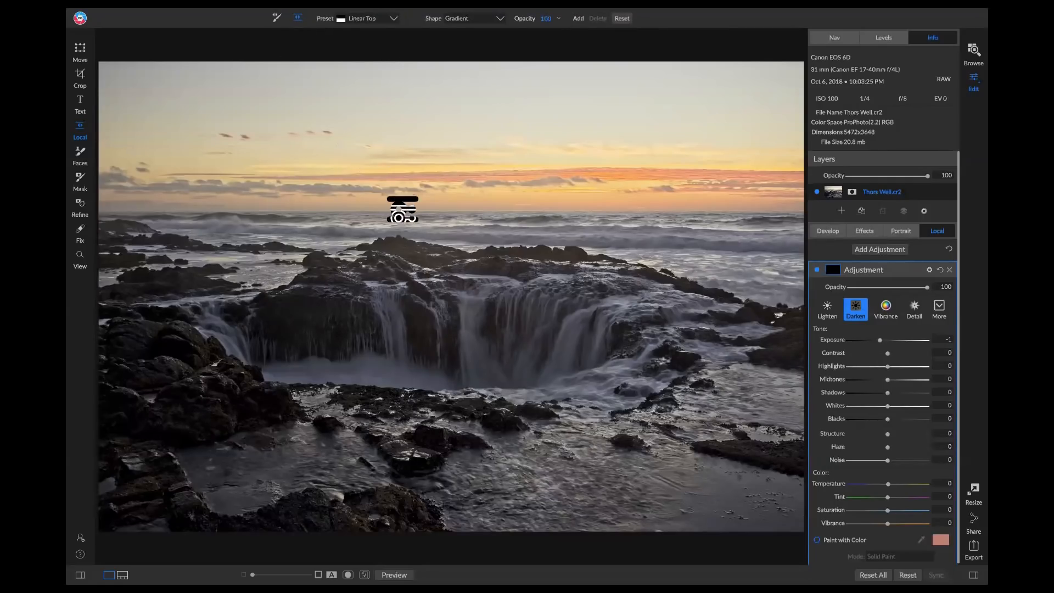
pyautogui.click(401, 215)
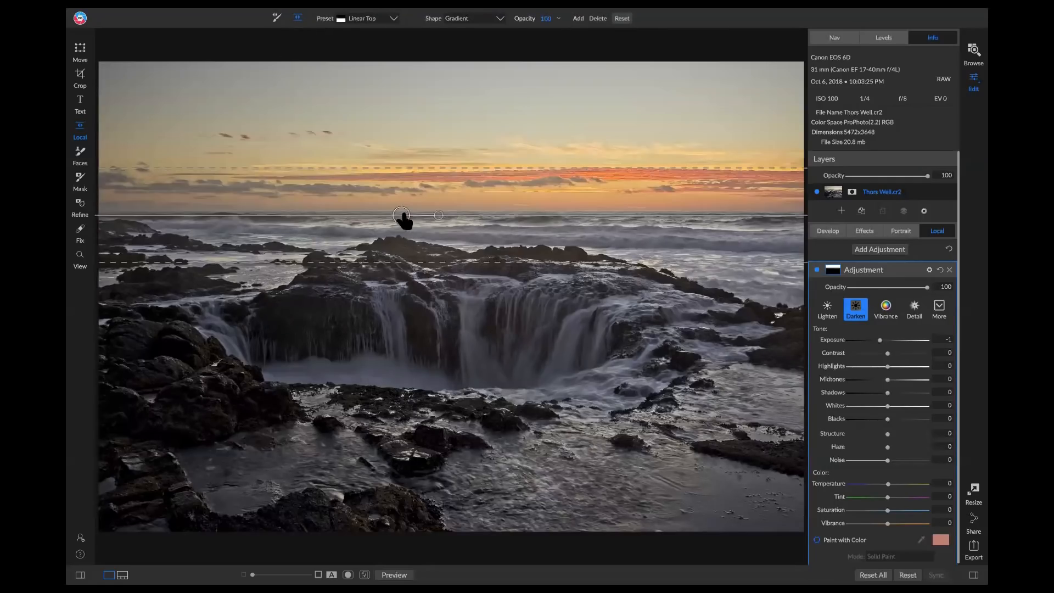
pyautogui.moveTo(434, 217); pyautogui.dragTo(406, 212)
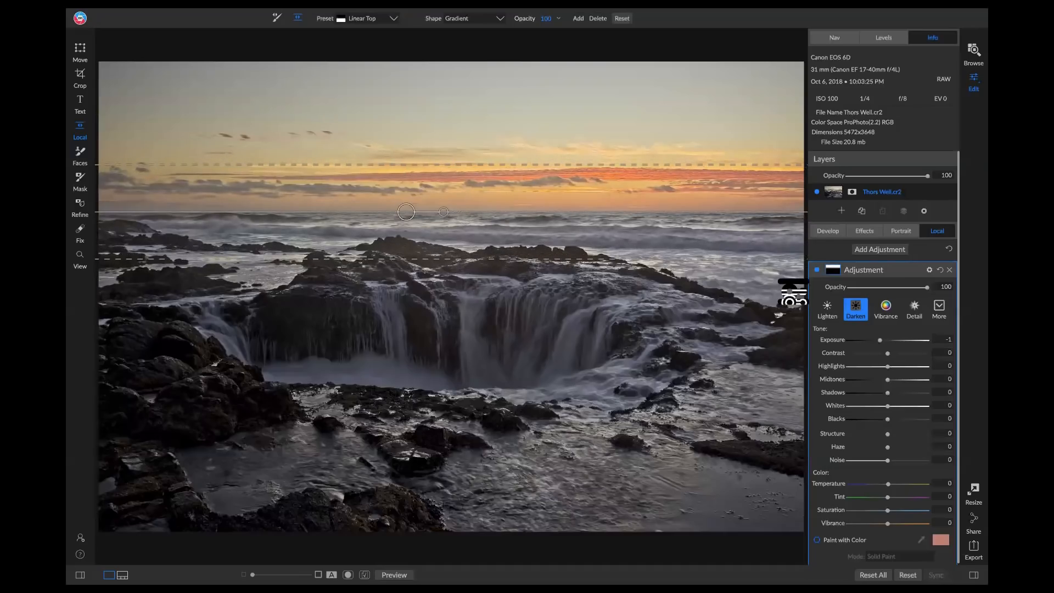
pyautogui.click(816, 271)
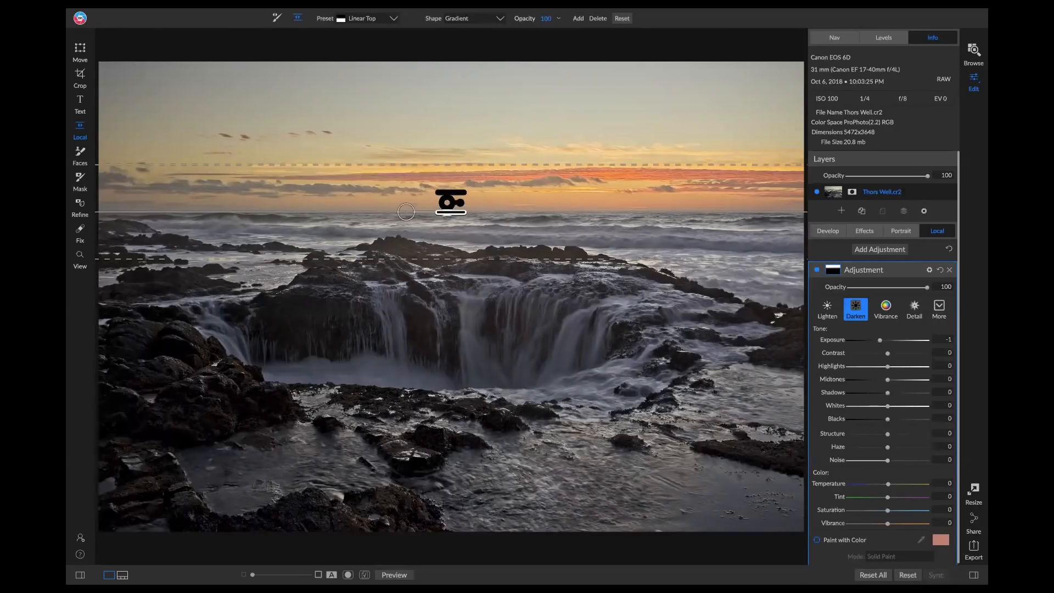
pyautogui.moveTo(480, 165)
pyautogui.mouseDown()
pyautogui.moveTo(475, 184)
pyautogui.moveTo(475, 118)
pyautogui.moveTo(475, 203)
pyautogui.moveTo(473, 150)
pyautogui.moveTo(477, 160)
pyautogui.mouseUp()
pyautogui.moveTo(407, 213); pyautogui.dragTo(409, 221)
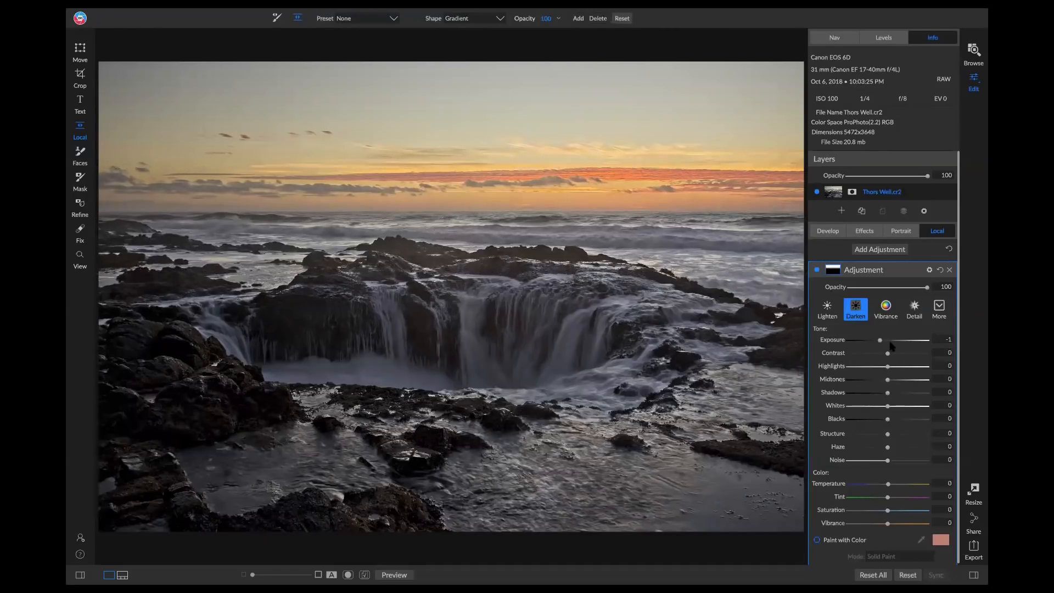
# Set the sky adjustment's Exposure to -1.2, Contrast 21, Midtones 23, Shadows 35, Blacks -9 and Structure 26, and compare it off and on.
pyautogui.moveTo(880, 341)
pyautogui.mouseDown()
pyautogui.moveTo(895, 353)
pyautogui.moveTo(878, 342)
pyautogui.mouseUp()
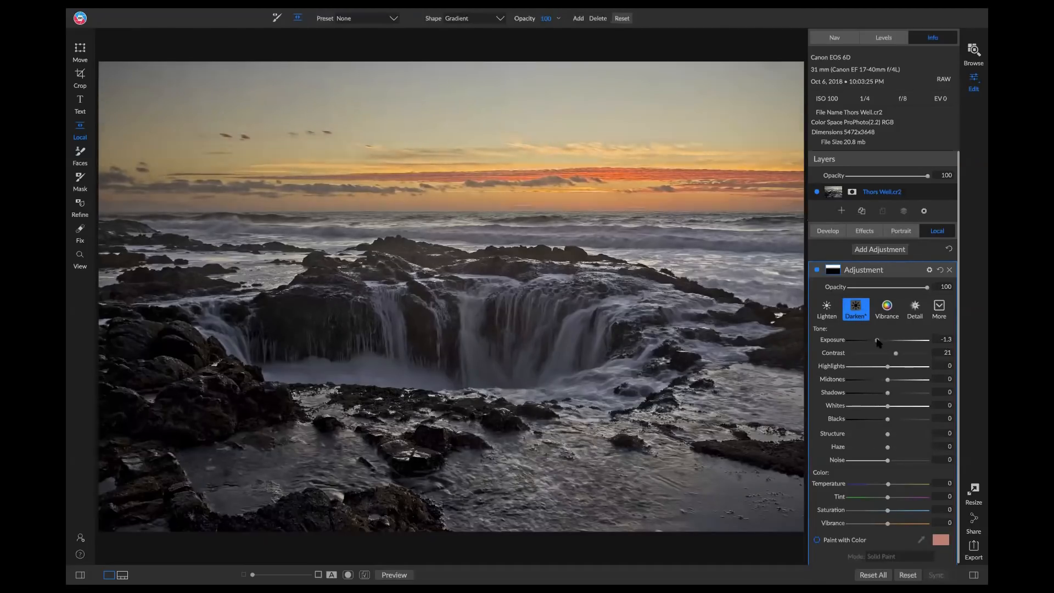
pyautogui.moveTo(888, 393)
pyautogui.mouseDown()
pyautogui.moveTo(903, 395)
pyautogui.moveTo(898, 382)
pyautogui.mouseUp()
pyautogui.moveTo(888, 419); pyautogui.dragTo(898, 435)
pyautogui.click(817, 270)
pyautogui.click(816, 270)
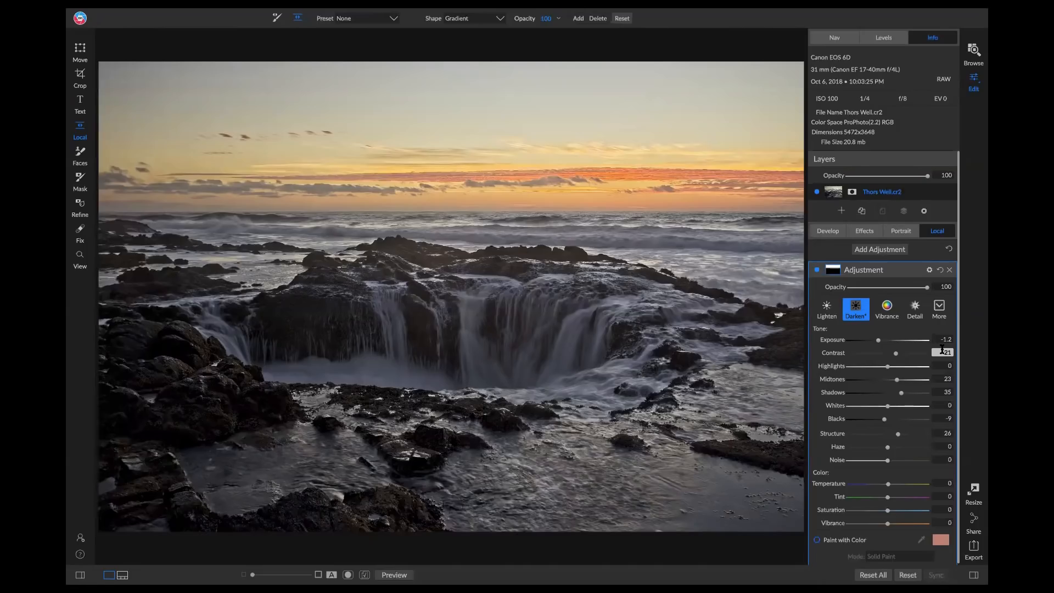
# Show the filmstrip, select the first four photos from Thors Well.cr2 to _MG_0618.CR2, and sync the Thors Well edits across them.
pyautogui.press('f')
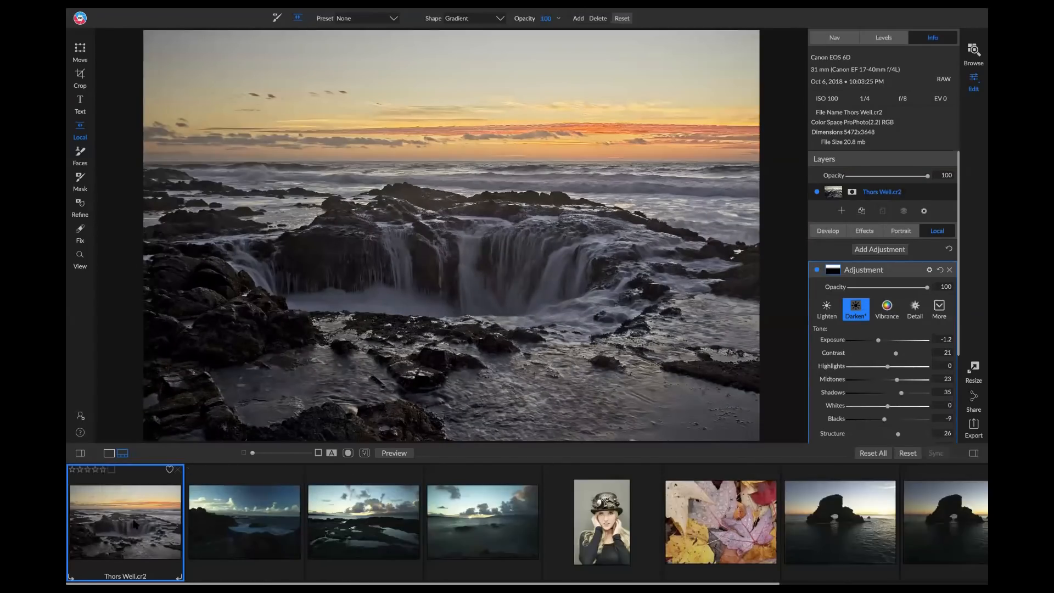
pyautogui.keyDown('shift'); pyautogui.click(476, 521); pyautogui.keyUp('shift')
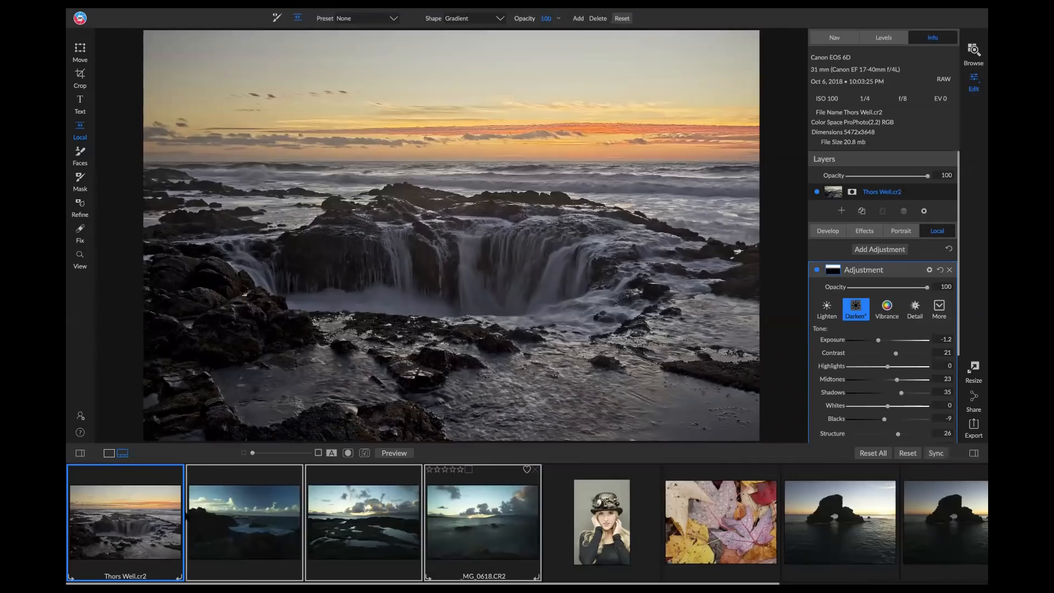
pyautogui.click(937, 453)
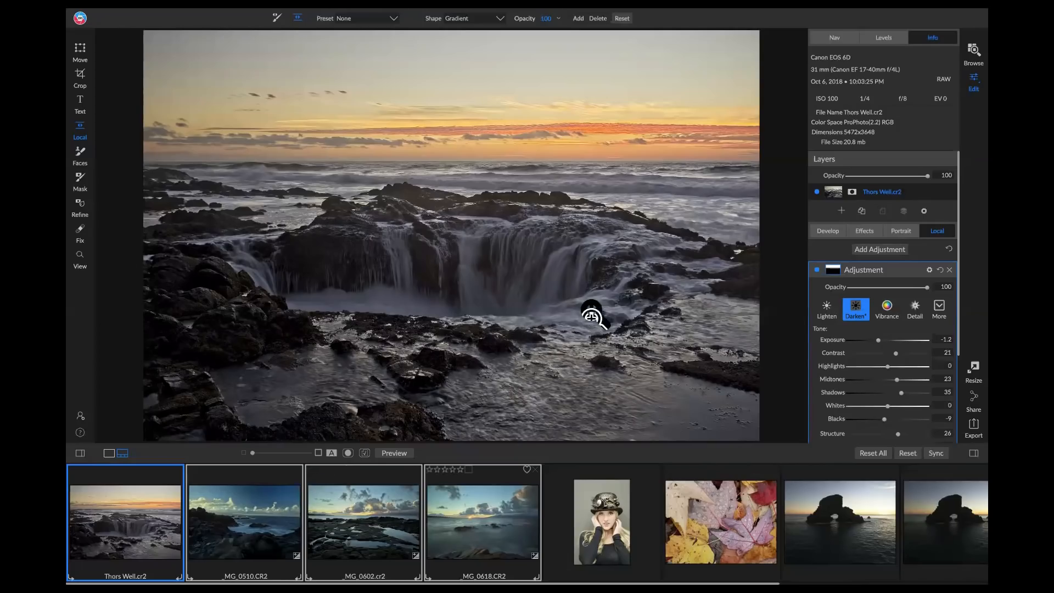
# Remove the isolated foreground rock in the water with the Perfect Eraser and the birds in the sky with the Retouch Brush.
pyautogui.press('e')
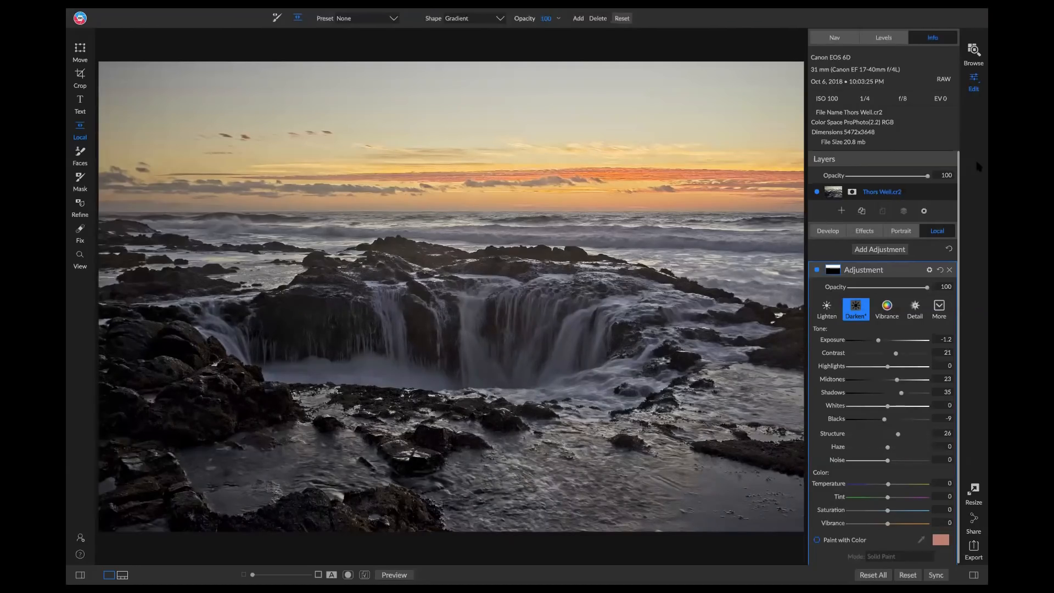
pyautogui.click(80, 234)
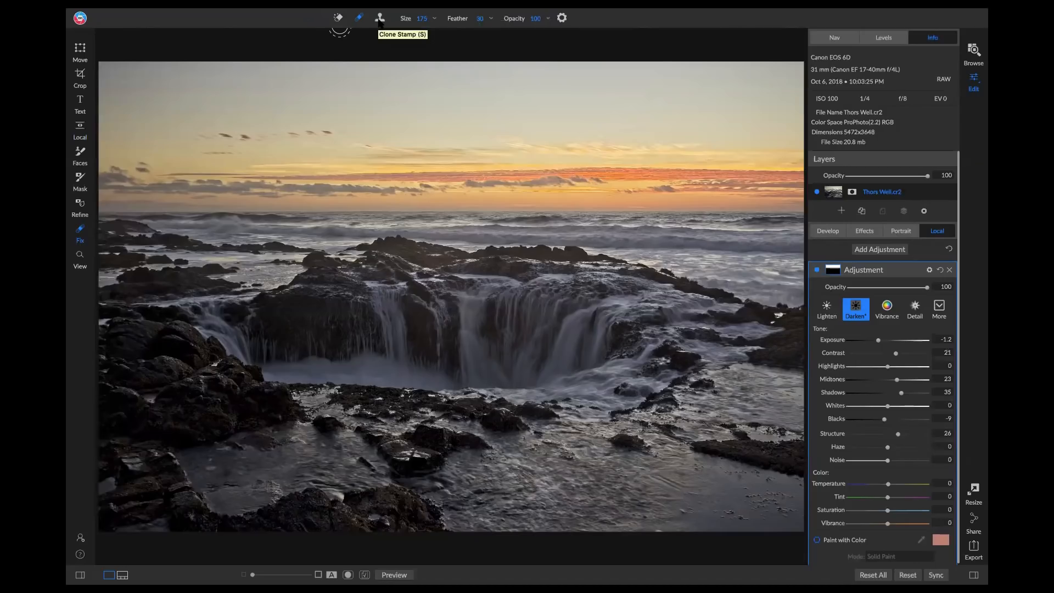
pyautogui.click(338, 18)
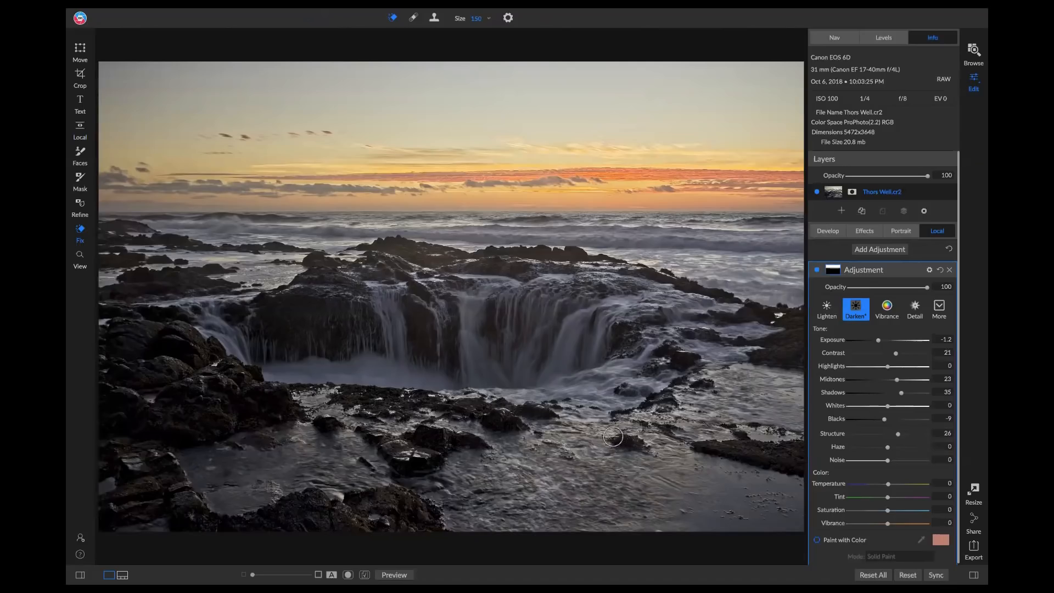
pyautogui.click(614, 439)
pyautogui.moveTo(613, 439)
pyautogui.mouseDown()
pyautogui.moveTo(648, 451)
pyautogui.moveTo(613, 448)
pyautogui.mouseUp()
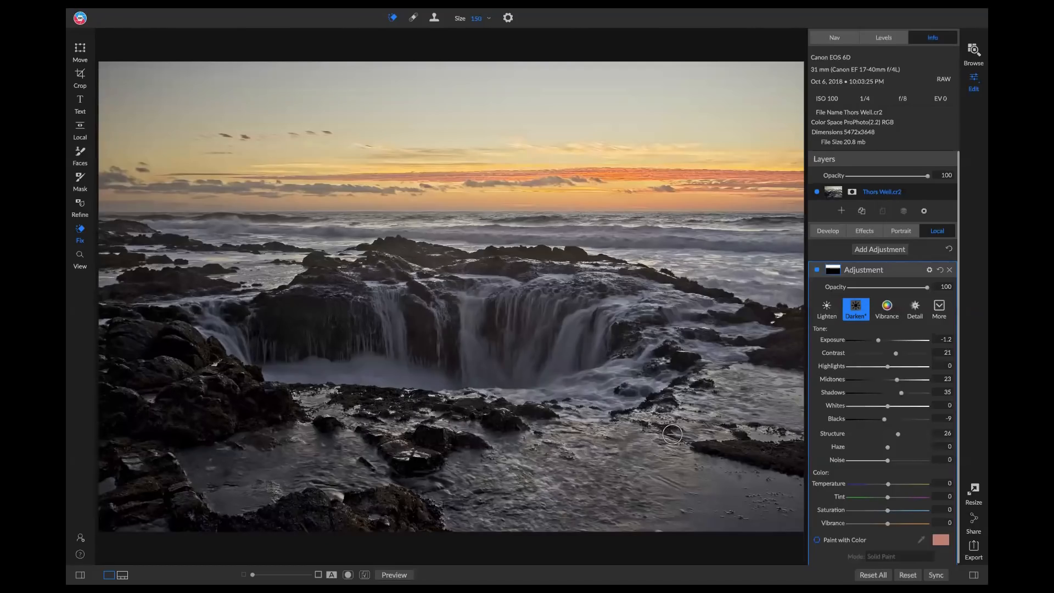
pyautogui.click(414, 18)
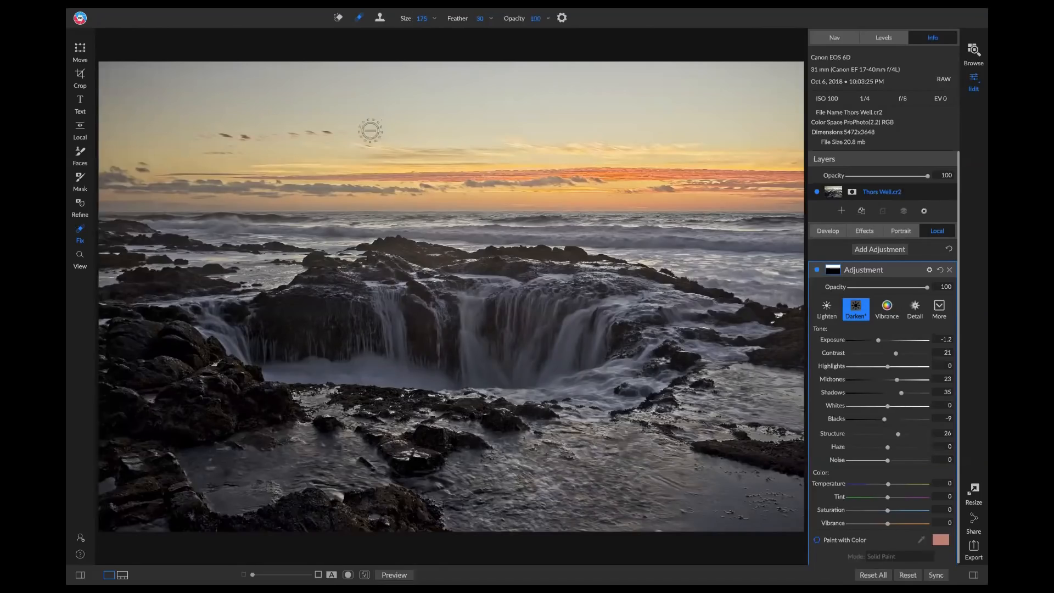
pyautogui.moveTo(191, 139); pyautogui.dragTo(345, 131)
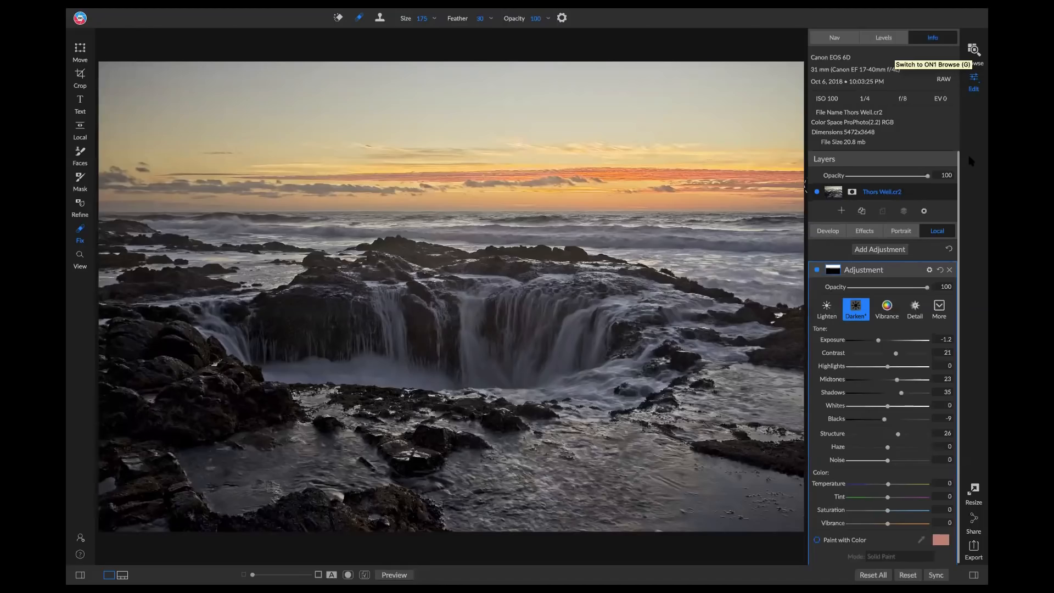
# Return to Browse and collapse the Webinar Demo, Samsung_T5 and Macintosh HD entries in the folder tree.
pyautogui.press('g')
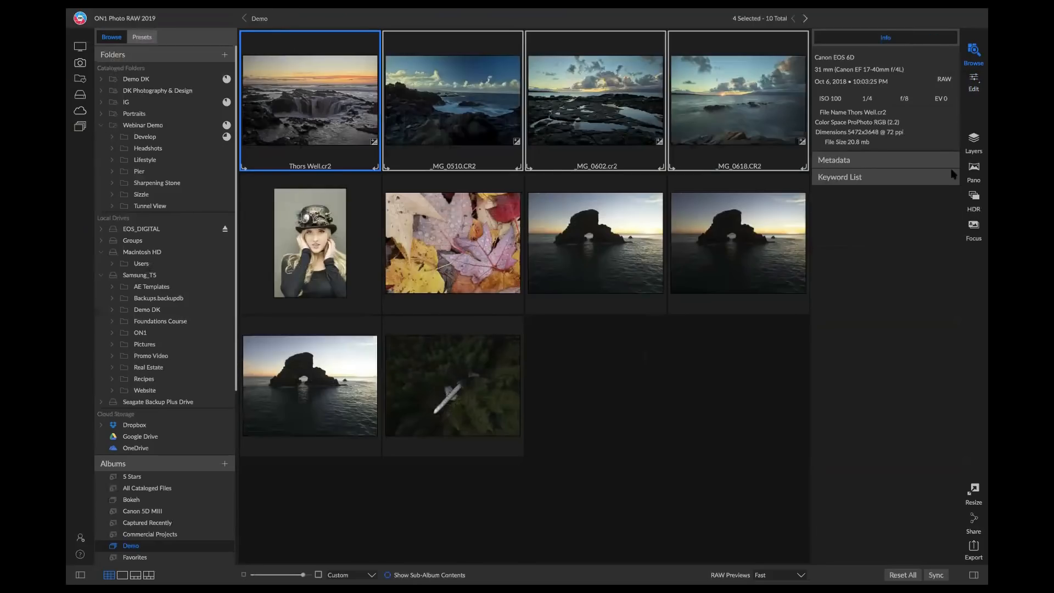
pyautogui.click(101, 125)
pyautogui.click(101, 194)
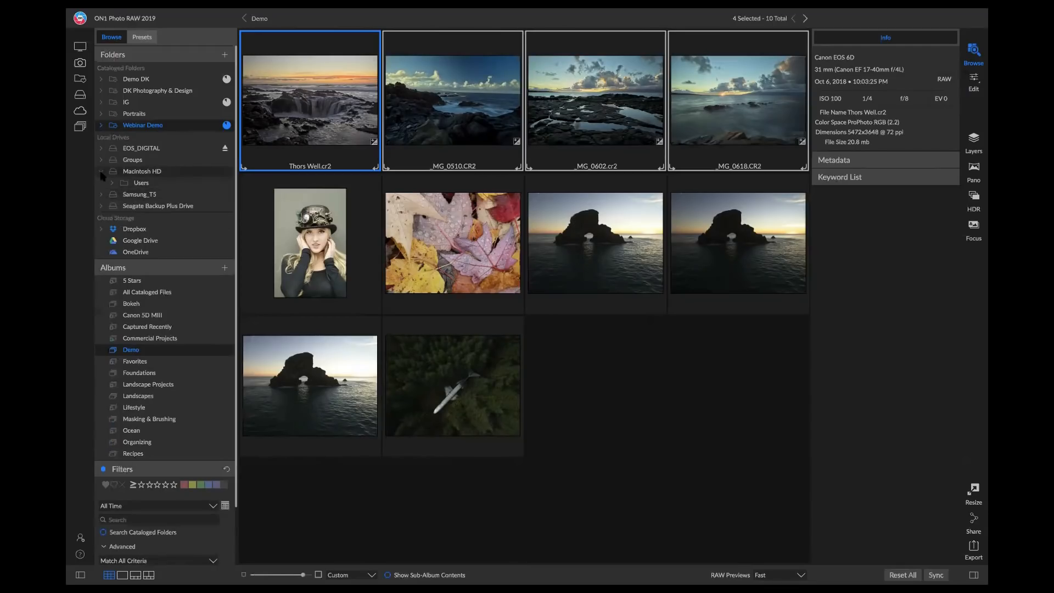
pyautogui.click(101, 171)
# Search the cataloged folders for "oregon coast".
pyautogui.scroll(-2, 147, 370)
pyautogui.click(139, 450)
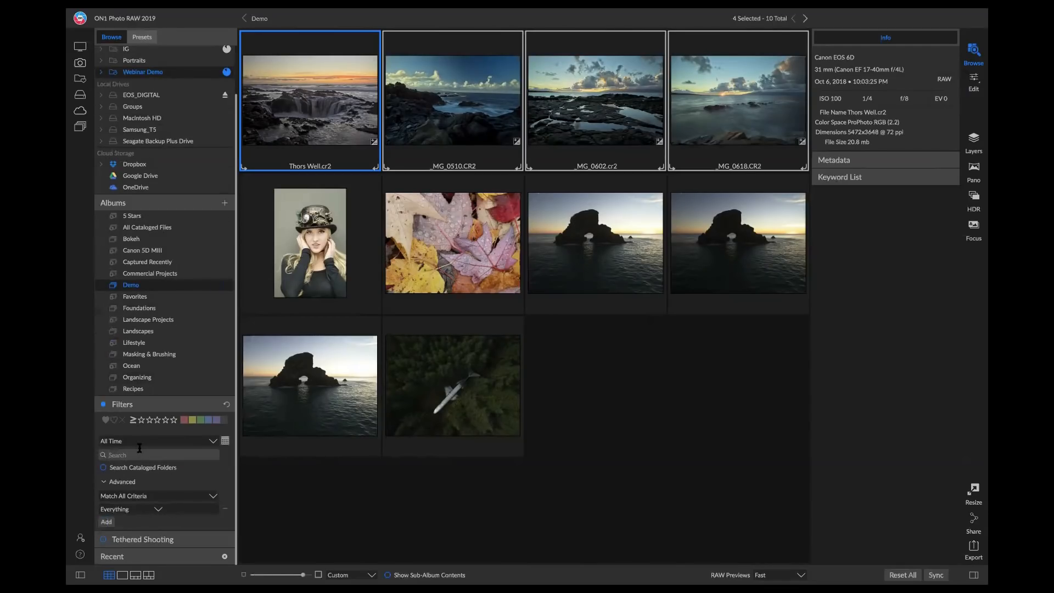
pyautogui.write('oregon coast')
pyautogui.press('Return')
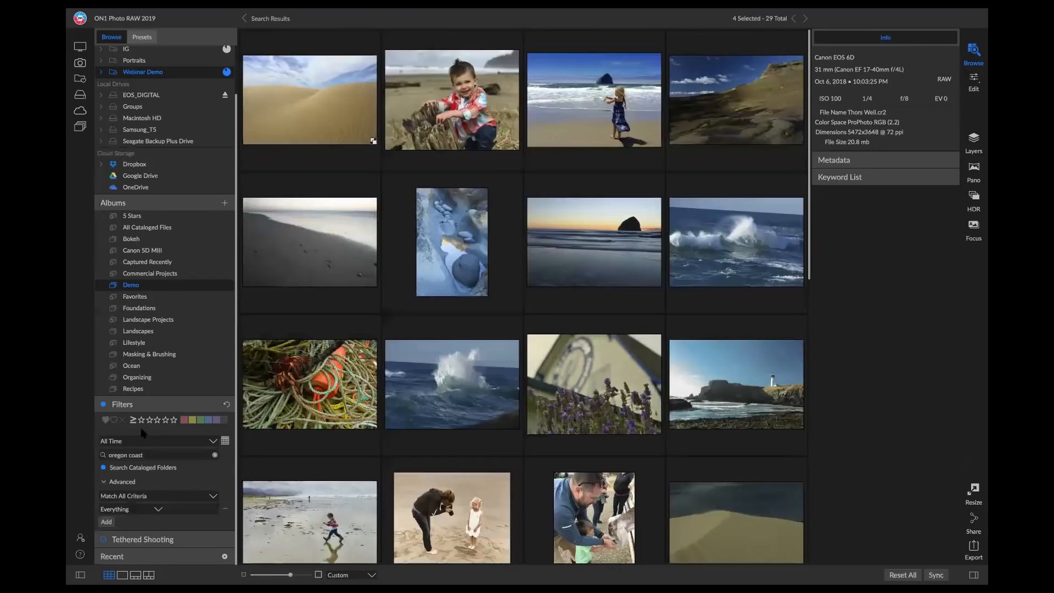
# Set the advanced filter criterion to Shutter Speed and view its available values without choosing one.
pyautogui.click(129, 510)
pyautogui.scroll(-2, 127, 459)
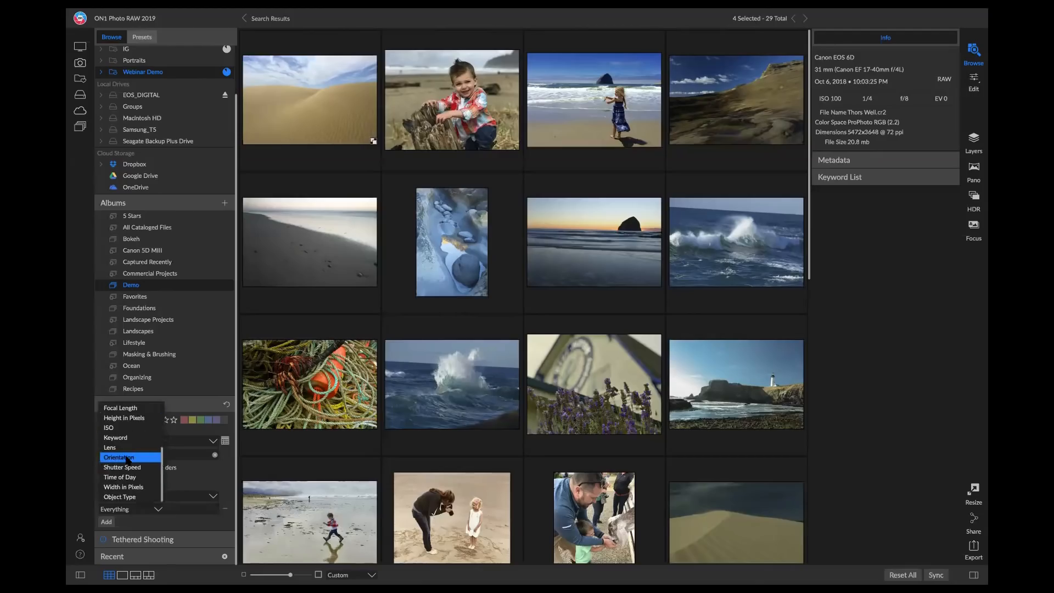
pyautogui.scroll(3, 128, 459)
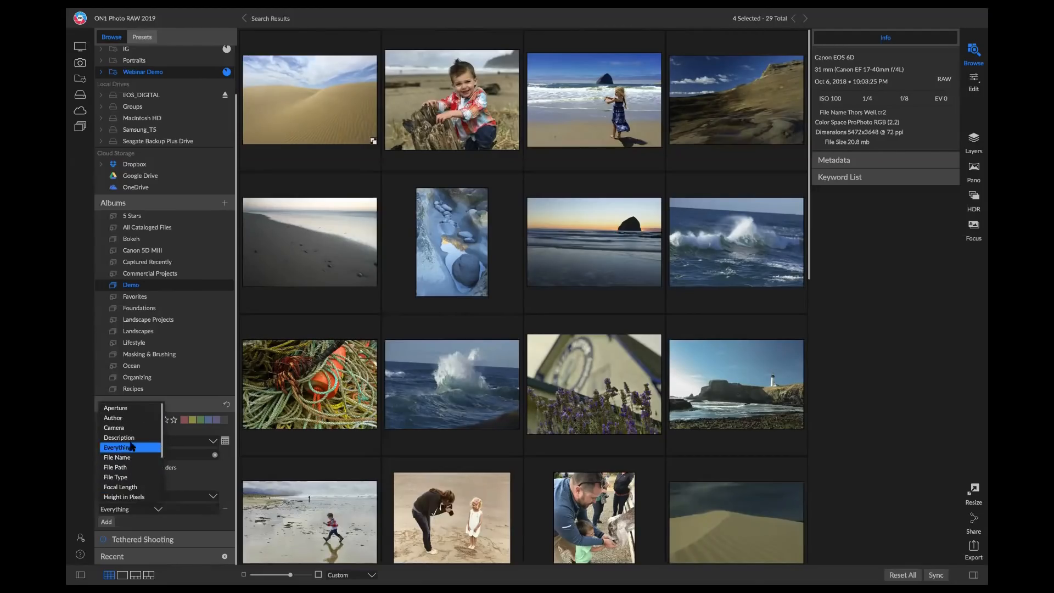
pyautogui.scroll(-3, 125, 447)
pyautogui.scroll(-1, 122, 456)
pyautogui.click(135, 467)
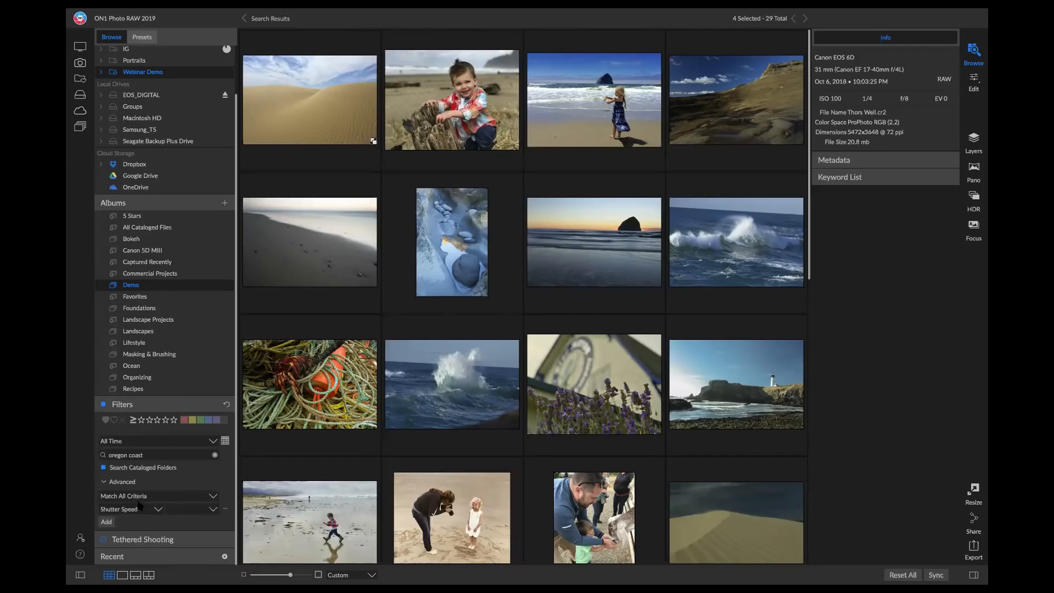
pyautogui.click(197, 509)
pyautogui.scroll(-3, 191, 471)
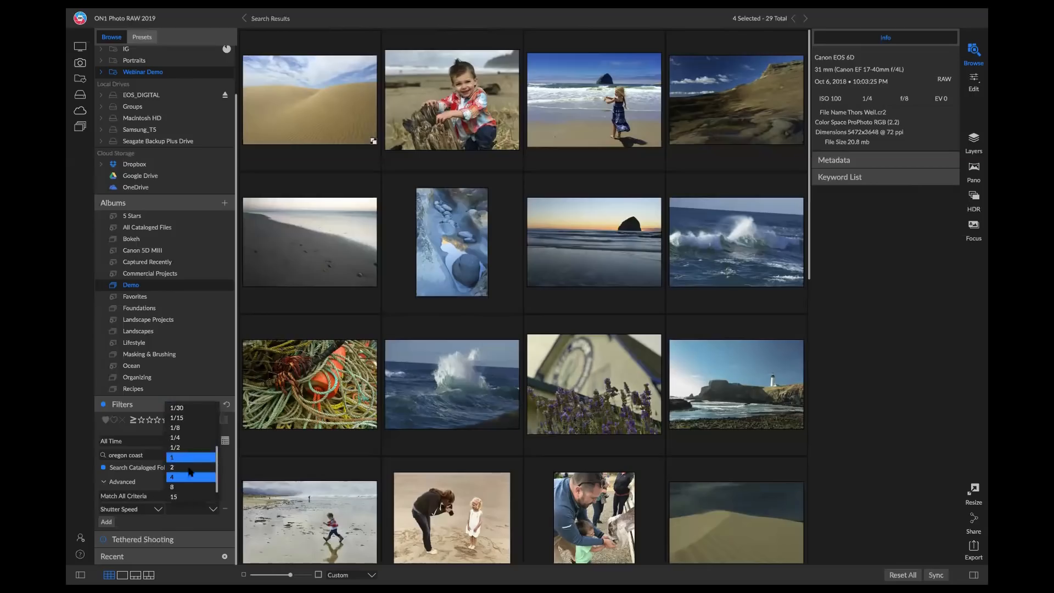
pyautogui.click(224, 461)
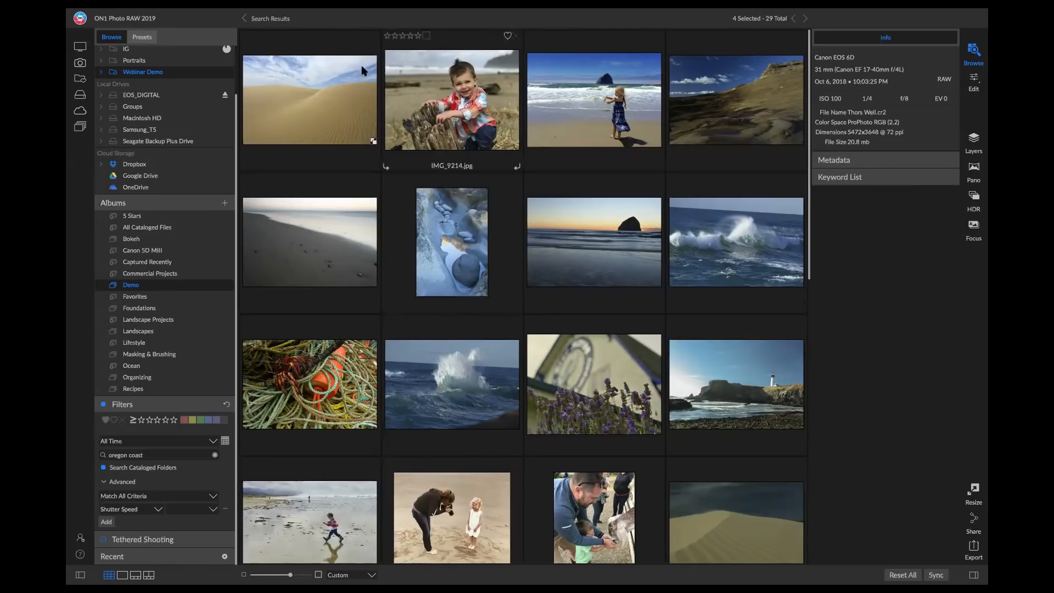
# Examine the program's help resources, including the Online Help and Video Tutorials entries.
pyautogui.moveTo(272, 15)
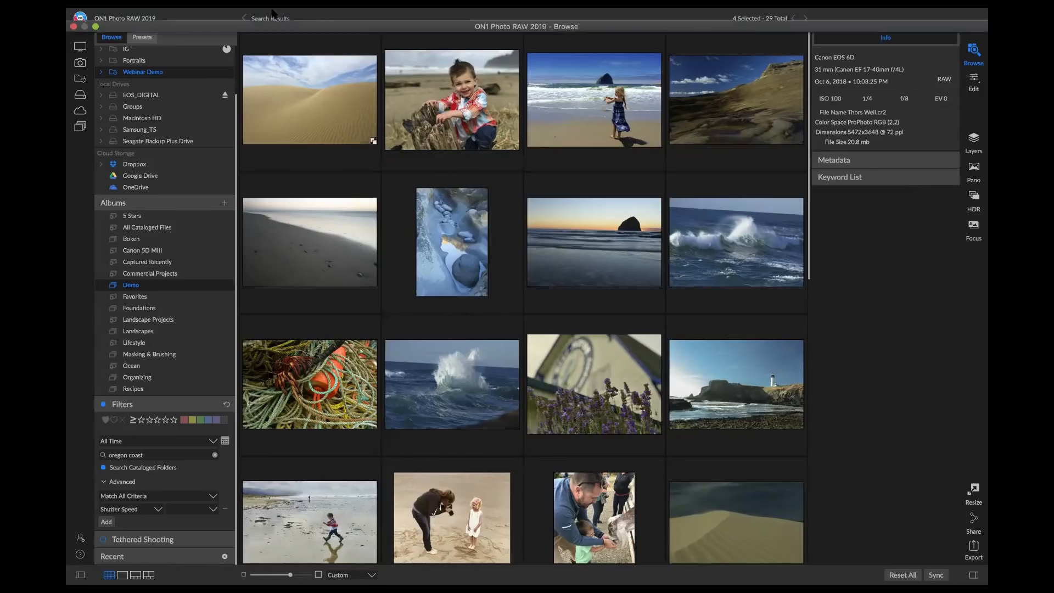
pyautogui.click(446, 17)
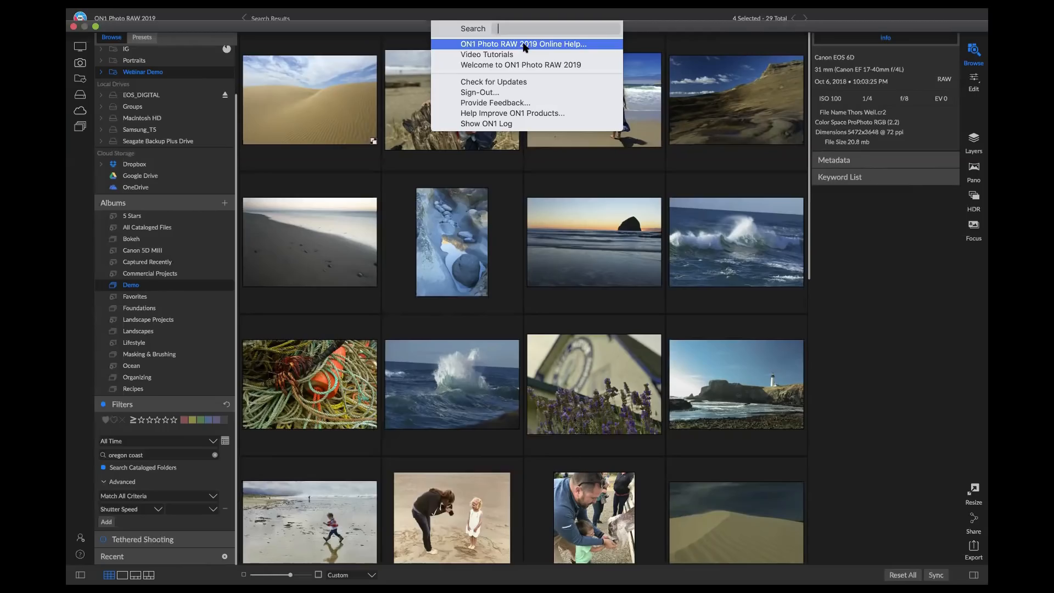
pyautogui.click(511, 16)
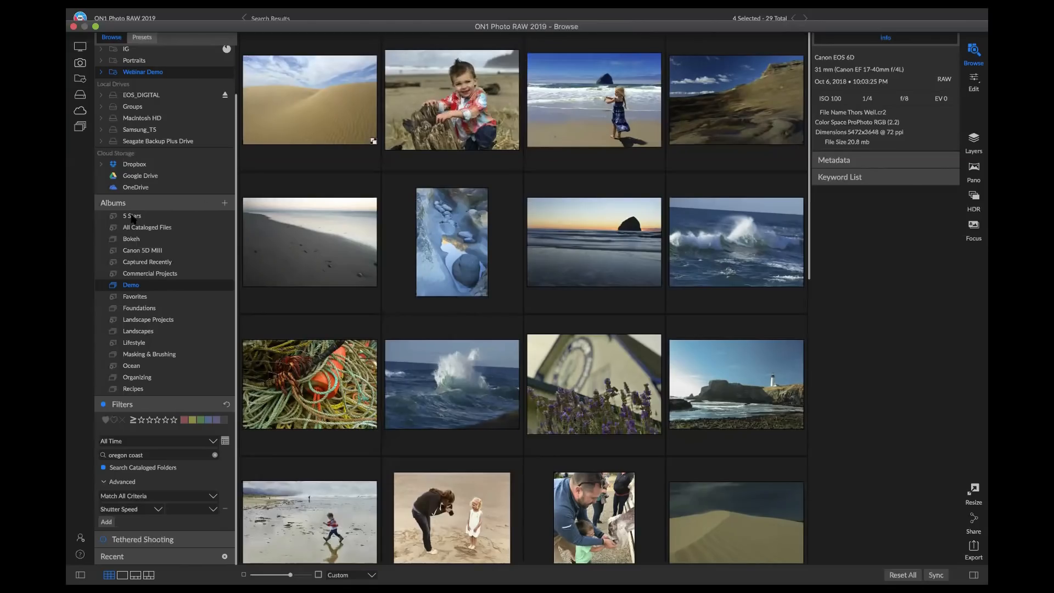
pyautogui.scroll(2, 118, 229)
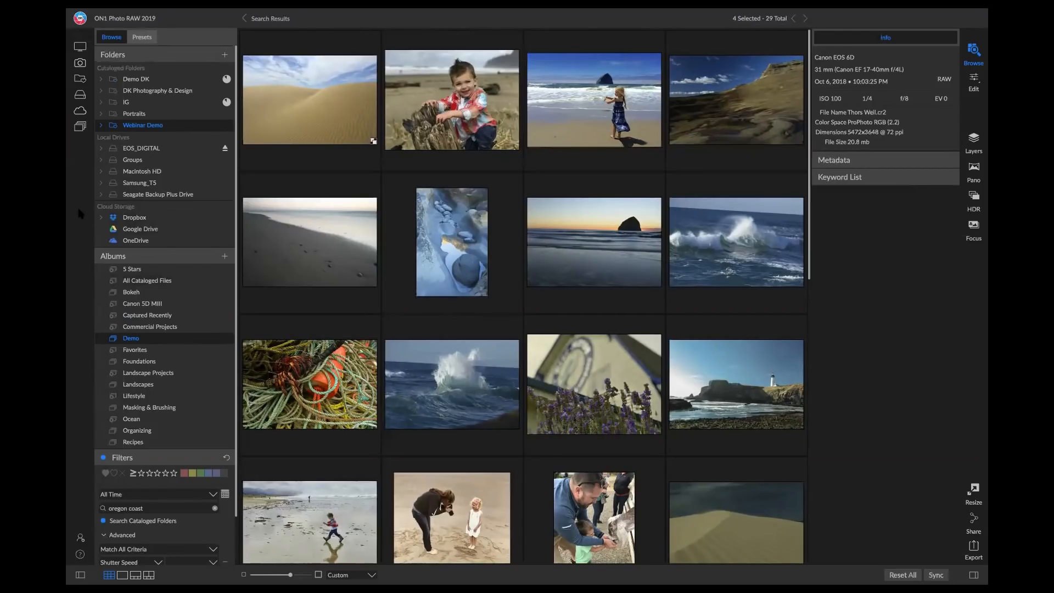
pyautogui.click(448, 13)
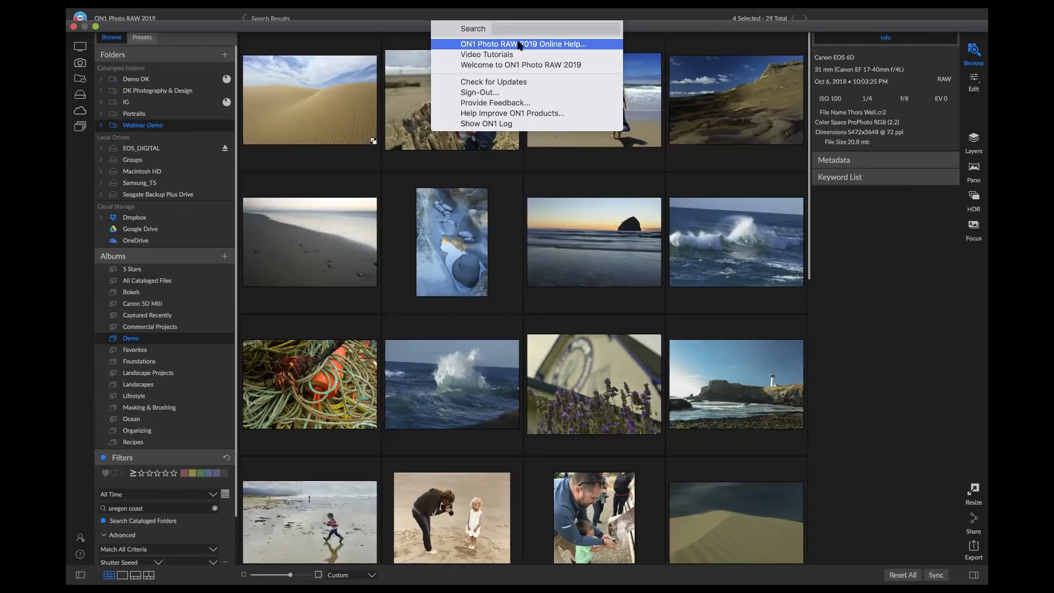
pyautogui.click(77, 167)
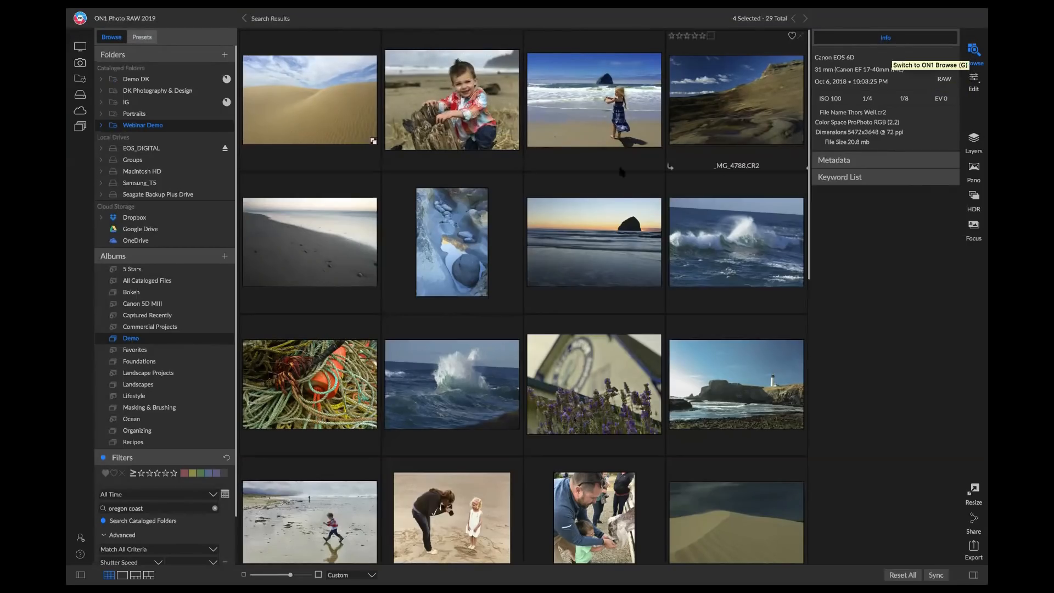
pyautogui.click(449, 14)
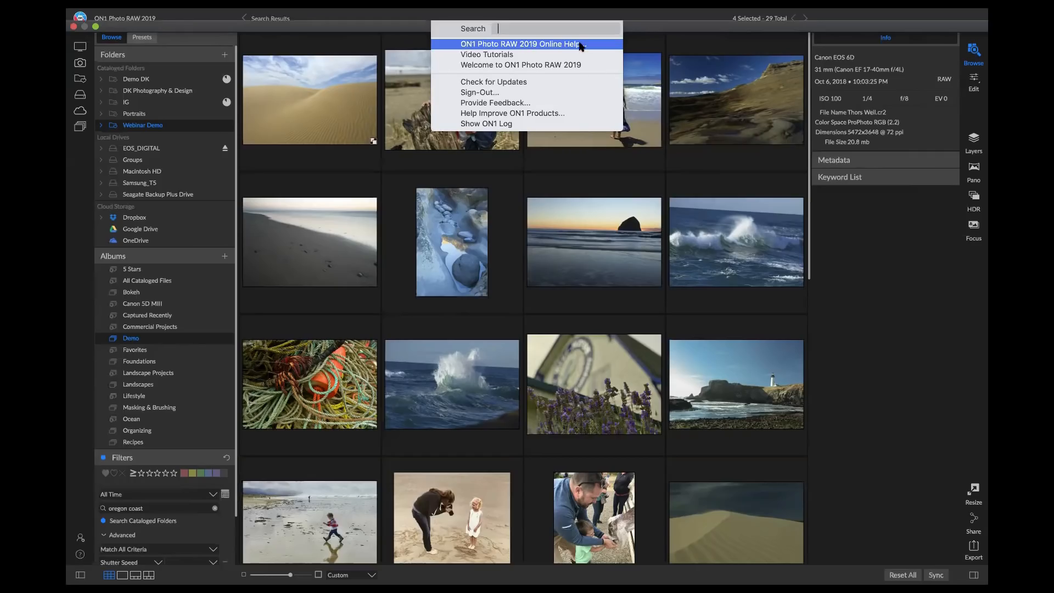
pyautogui.moveTo(442, 13)
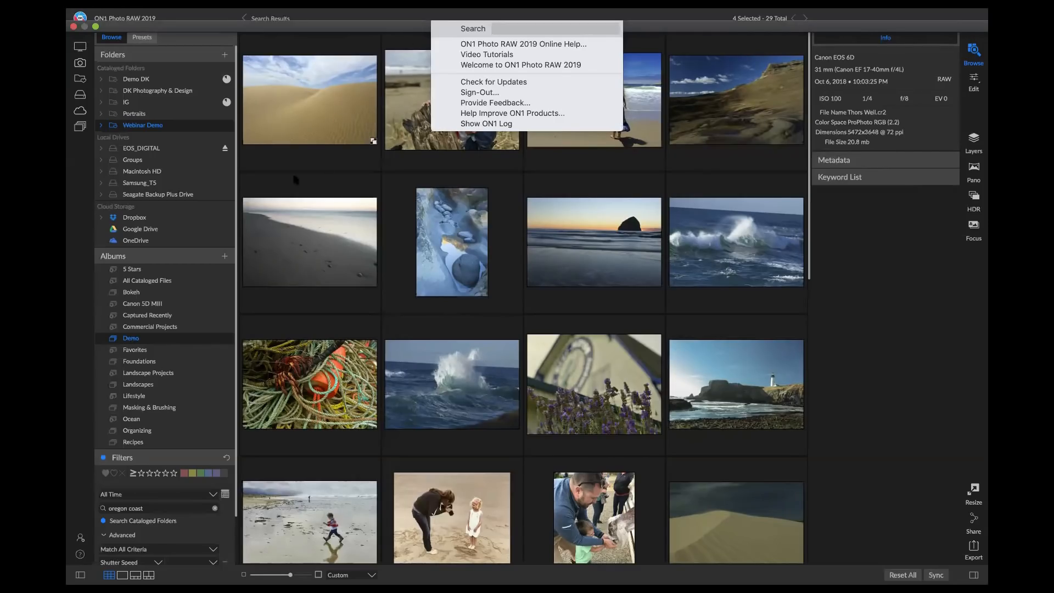
pyautogui.click(330, 277)
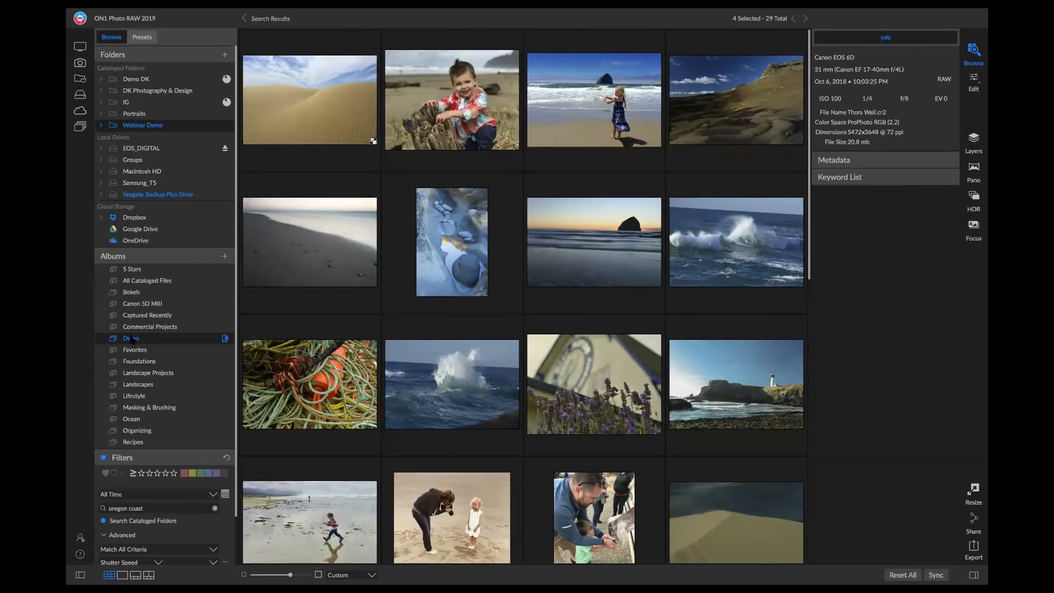
# Open the Webinar Demo > Tunnel View folder, select _MG_5753.CR2 through _MG_5771.CR2, and merge them in Create Panorama.
pyautogui.click(101, 125)
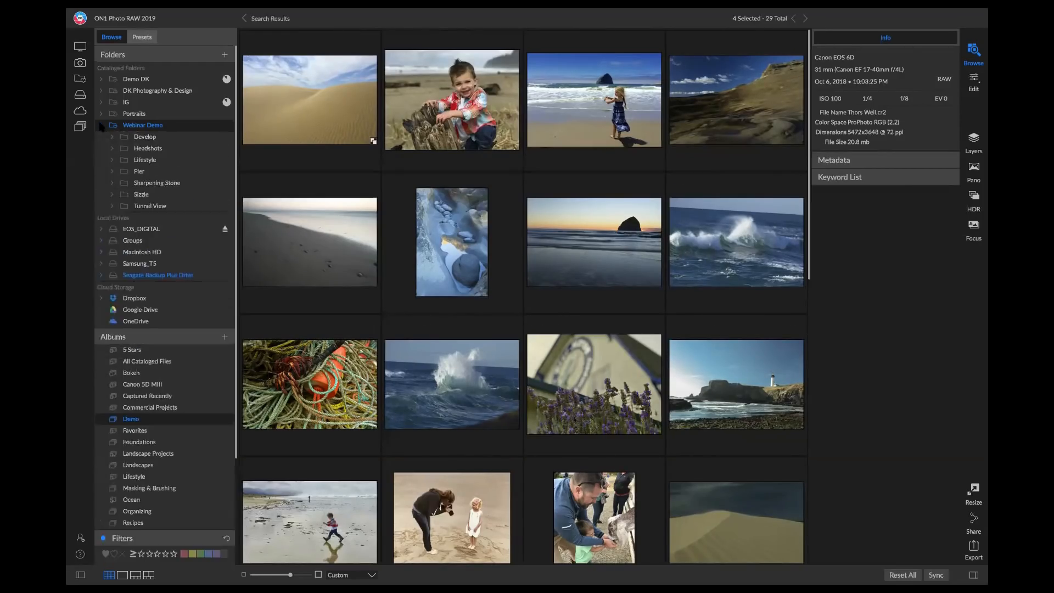
pyautogui.click(145, 204)
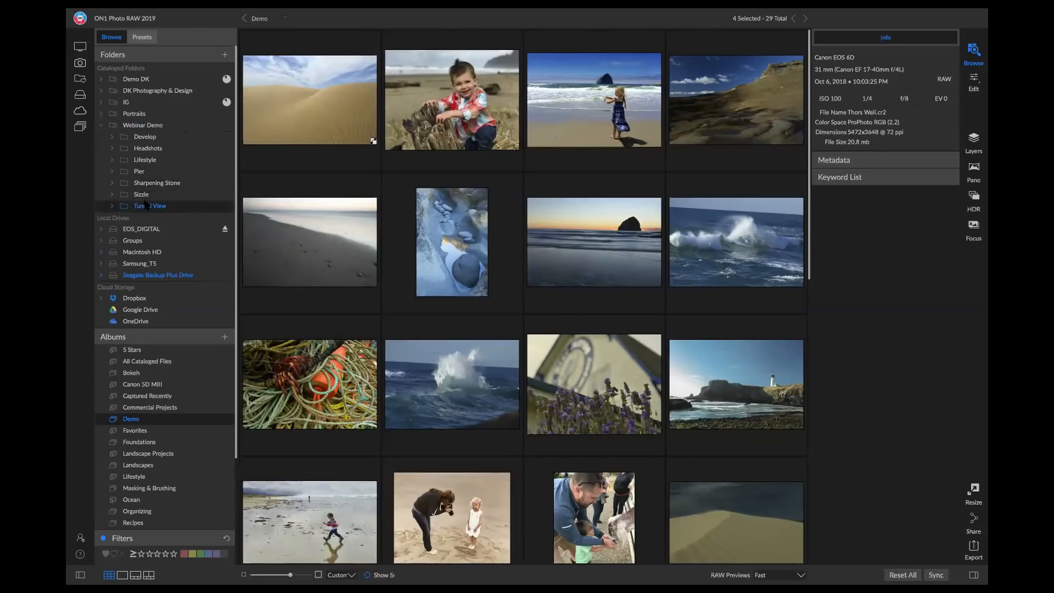
pyautogui.click(328, 100)
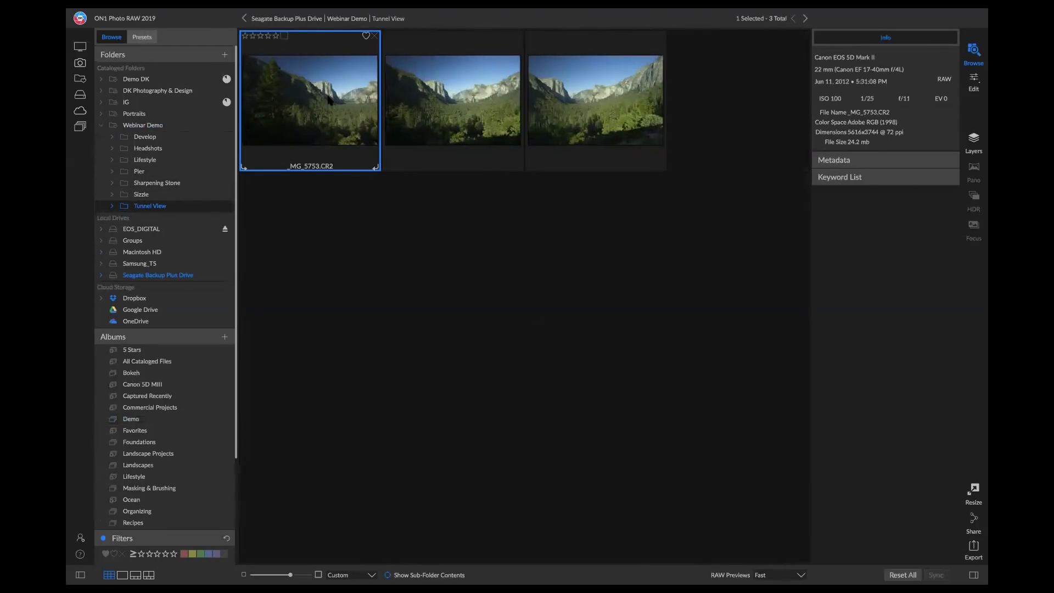
pyautogui.keyDown('shift'); pyautogui.click(569, 111); pyautogui.keyUp('shift')
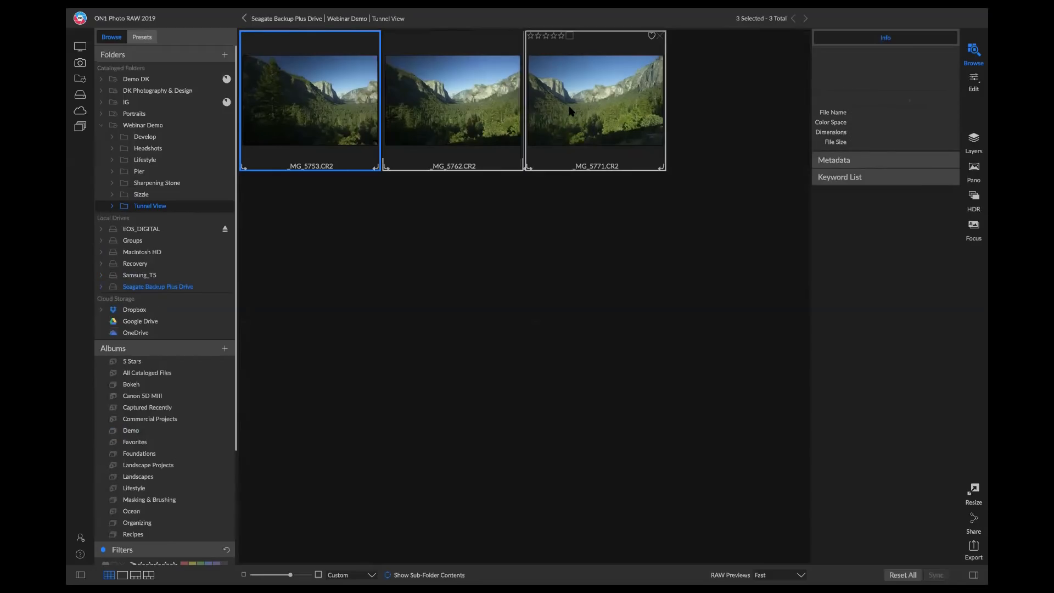
pyautogui.click(975, 169)
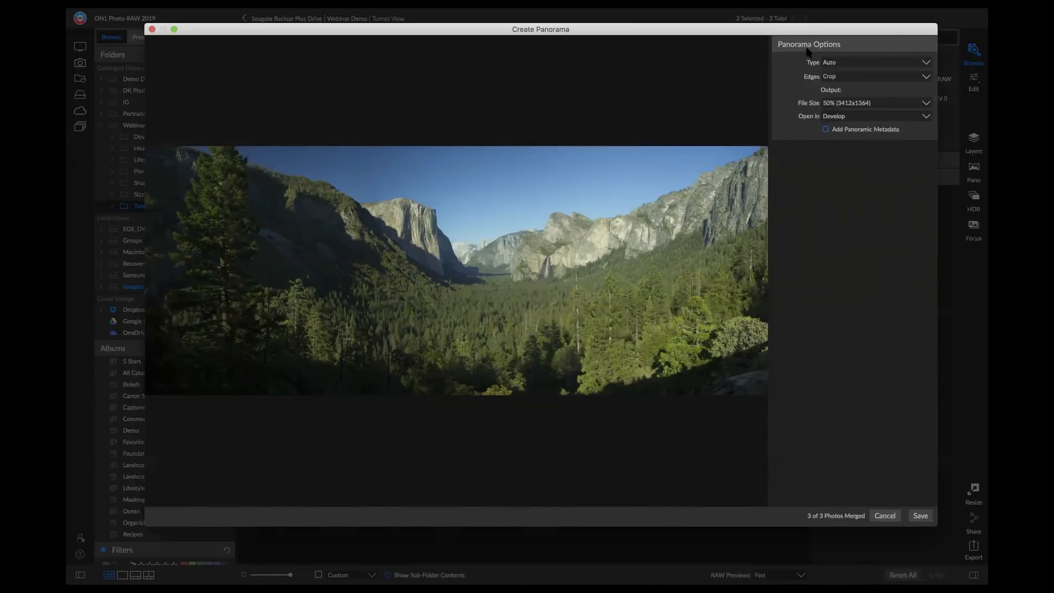
# Review the Type and Edges choices for the panorama, previewing Warp to Fill and keeping Auto and Crop.
pyautogui.click(840, 62)
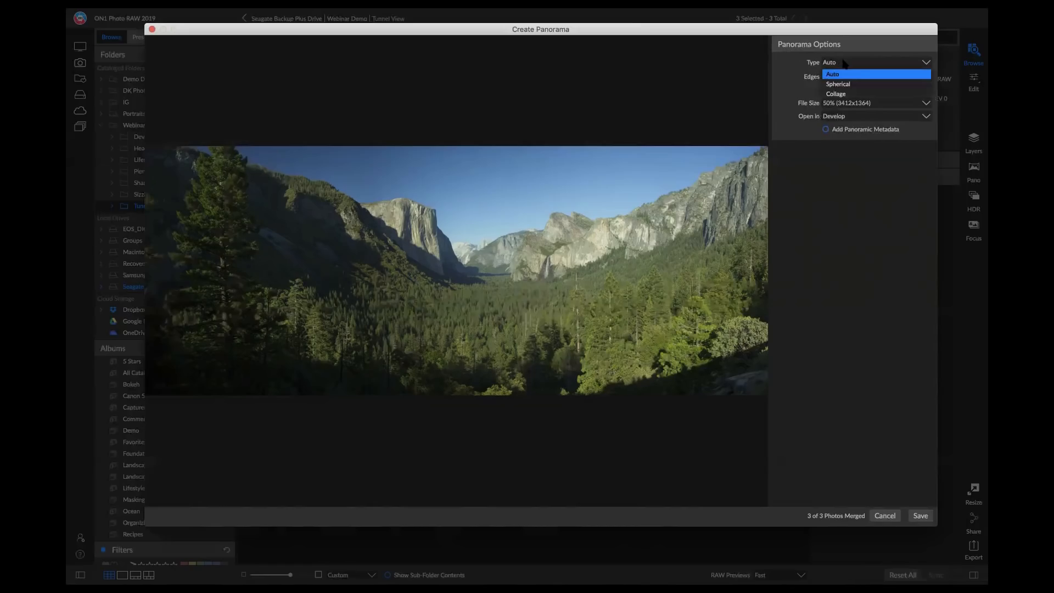
pyautogui.click(837, 73)
pyautogui.click(849, 78)
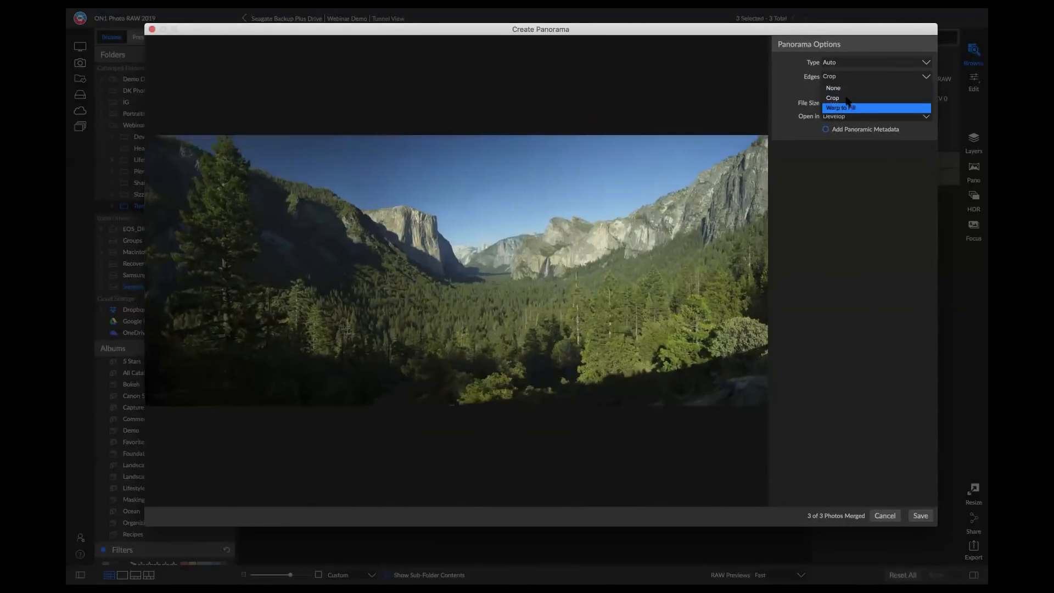
pyautogui.click(833, 98)
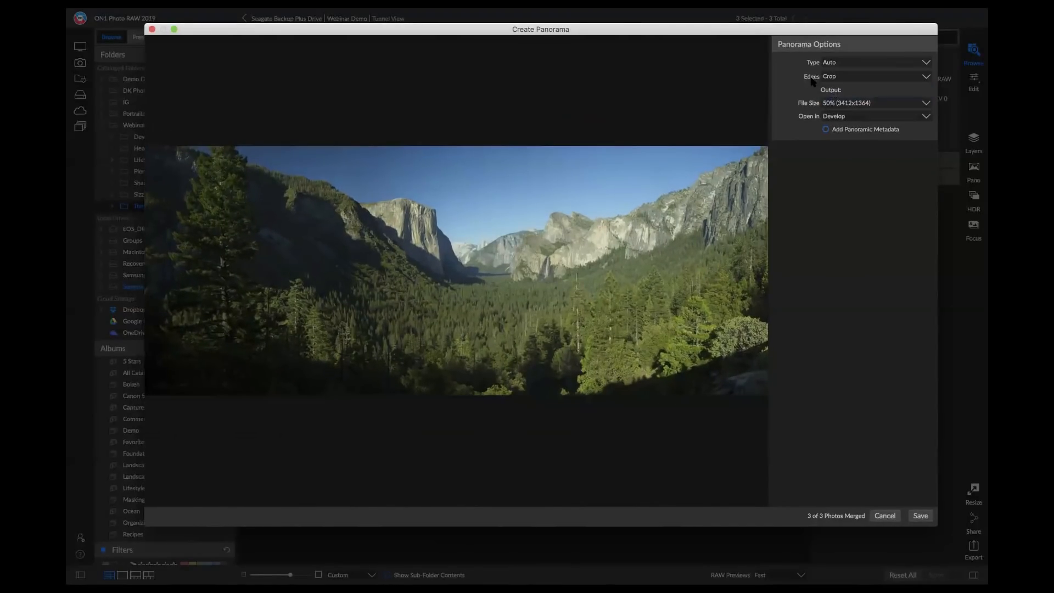
pyautogui.click(881, 77)
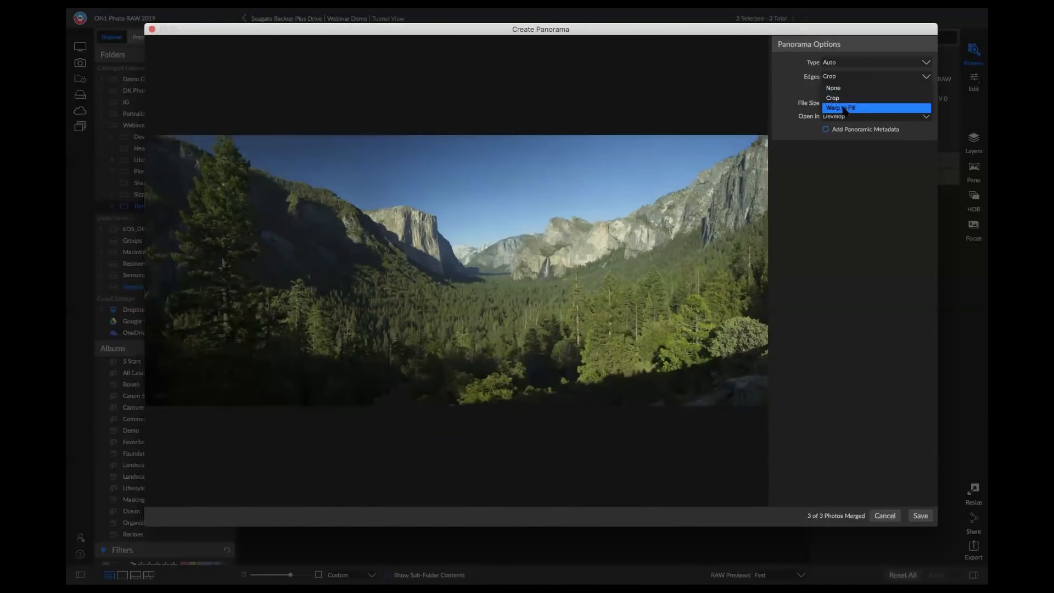
pyautogui.click(848, 98)
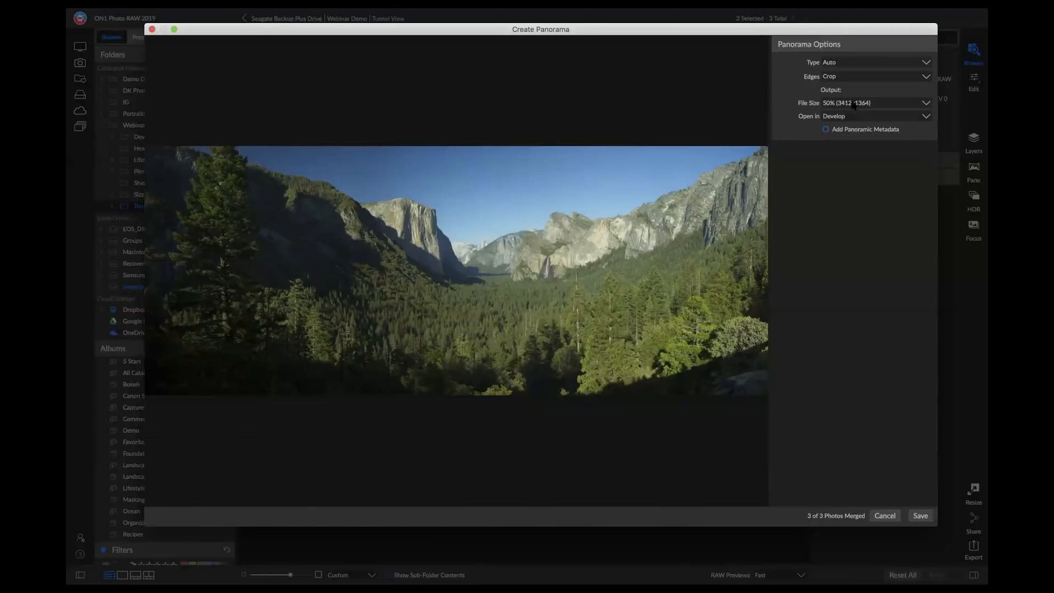
# Review the panorama's File Size and Open In choices, and cancel the panorama without saving.
pyautogui.click(852, 103)
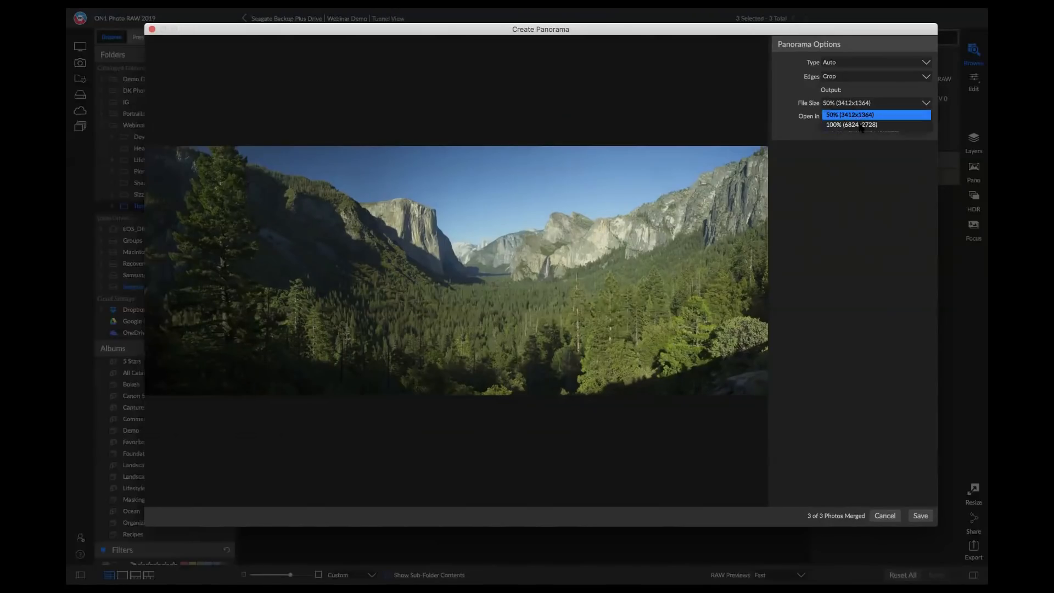
pyautogui.click(802, 88)
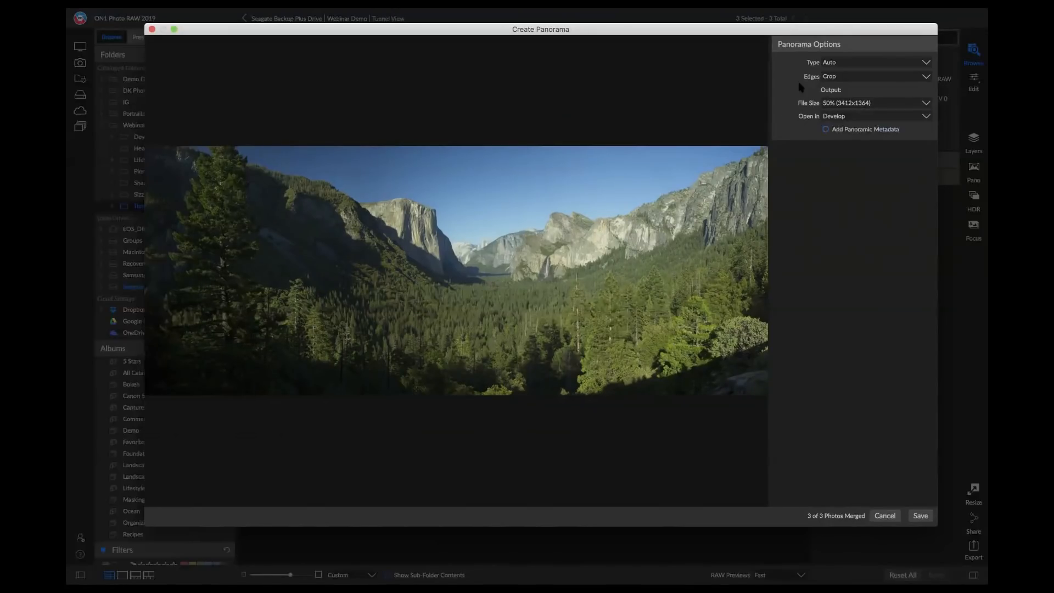
pyautogui.click(869, 117)
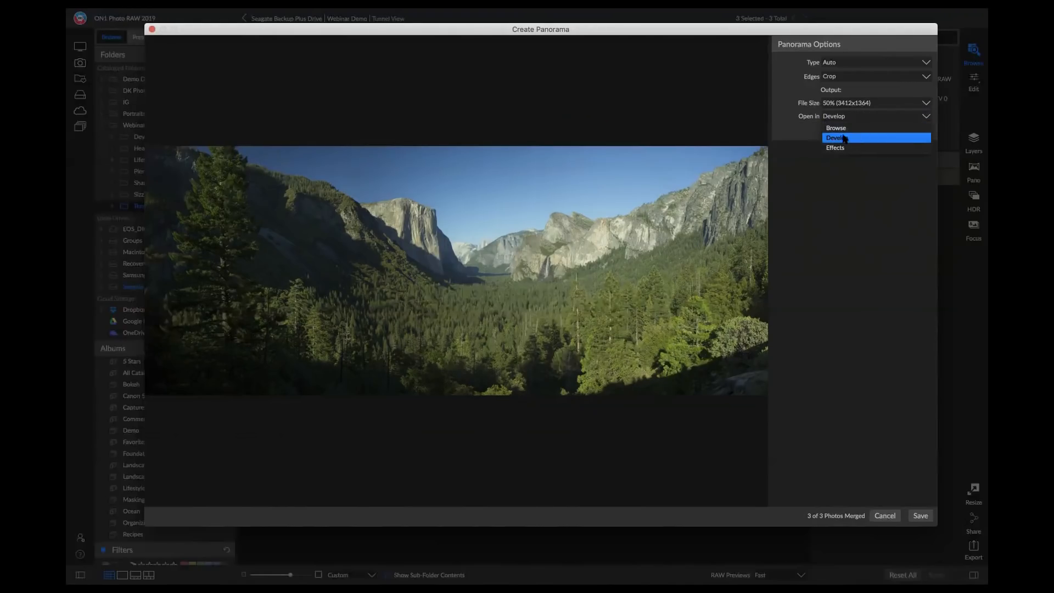
pyautogui.click(794, 102)
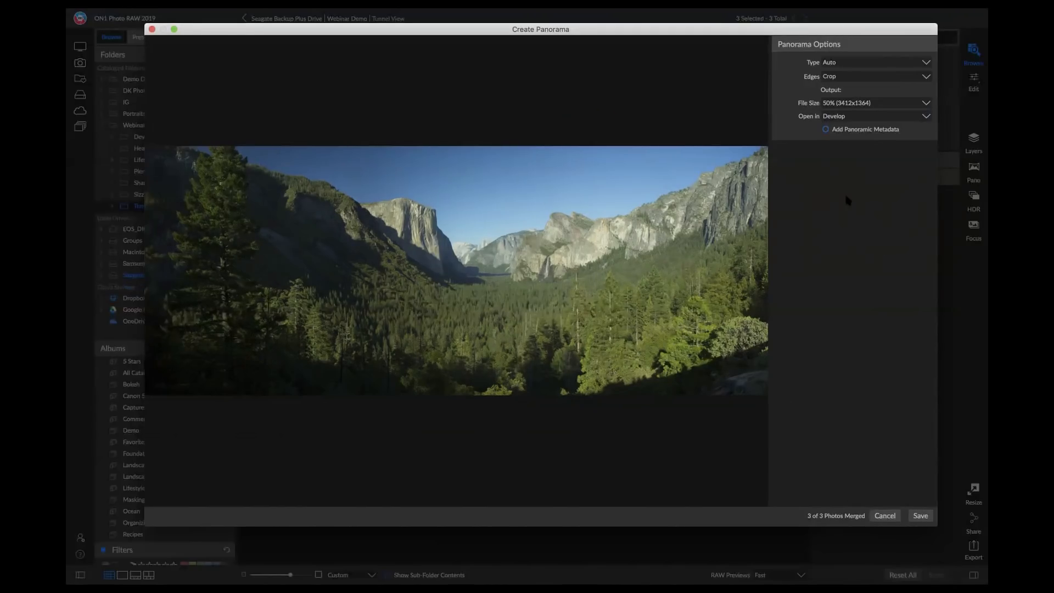
pyautogui.click(884, 515)
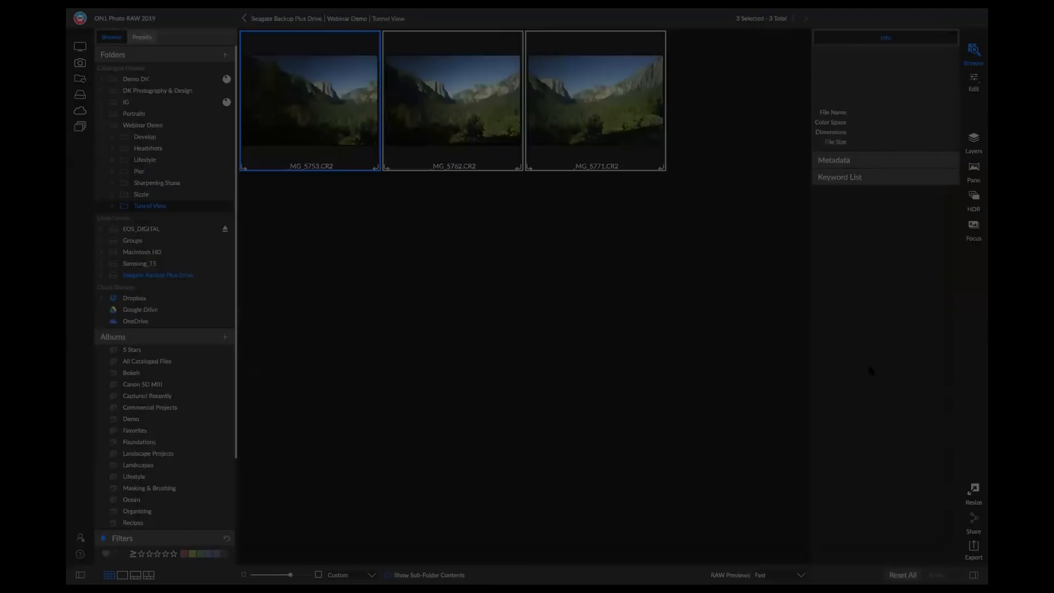
# Open the Webinar Demo > Sharpening Stone folder and view its first photo, _MG_8358.CR2, enlarged.
pyautogui.click(598, 265)
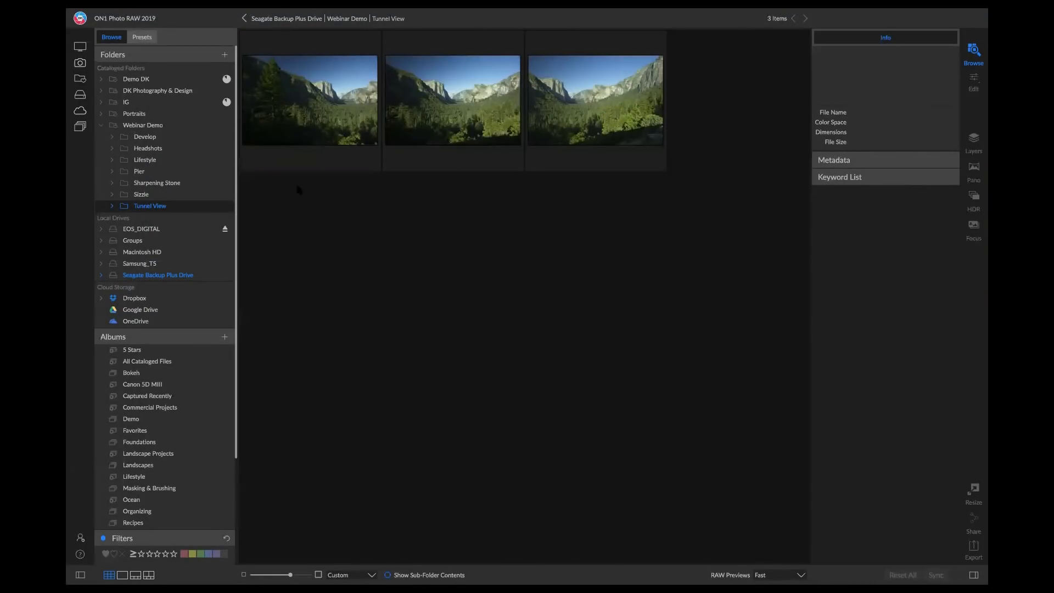
pyautogui.click(157, 183)
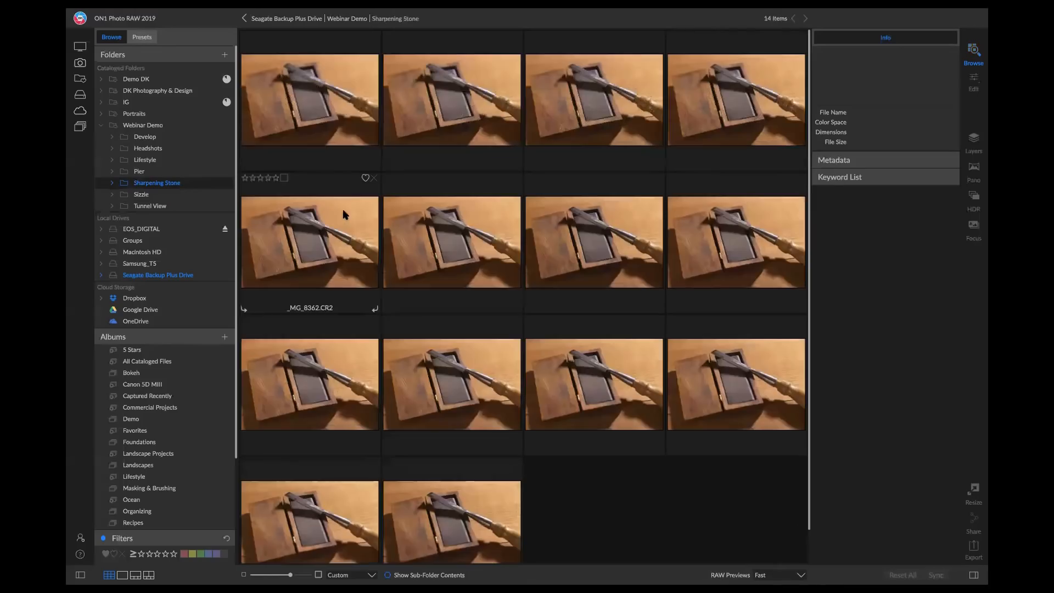
pyautogui.doubleClick(329, 116)
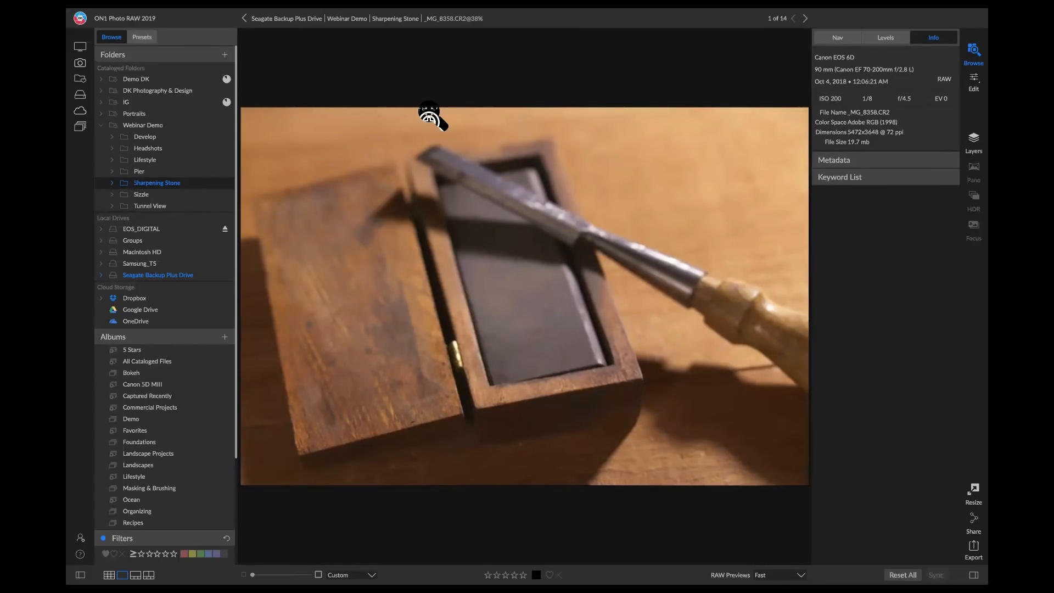
# Go forward and back through the enlarged Sharpening Stone photos to compare their focus points, ending on _MG_8358.CR2.
pyautogui.press('Right')
pyautogui.press('Right')
pyautogui.press('Right')
pyautogui.press('Right')
pyautogui.press('Right')
pyautogui.press('Right')
pyautogui.press('Right')
pyautogui.press('Right')
pyautogui.press('Right')
pyautogui.press('Right')
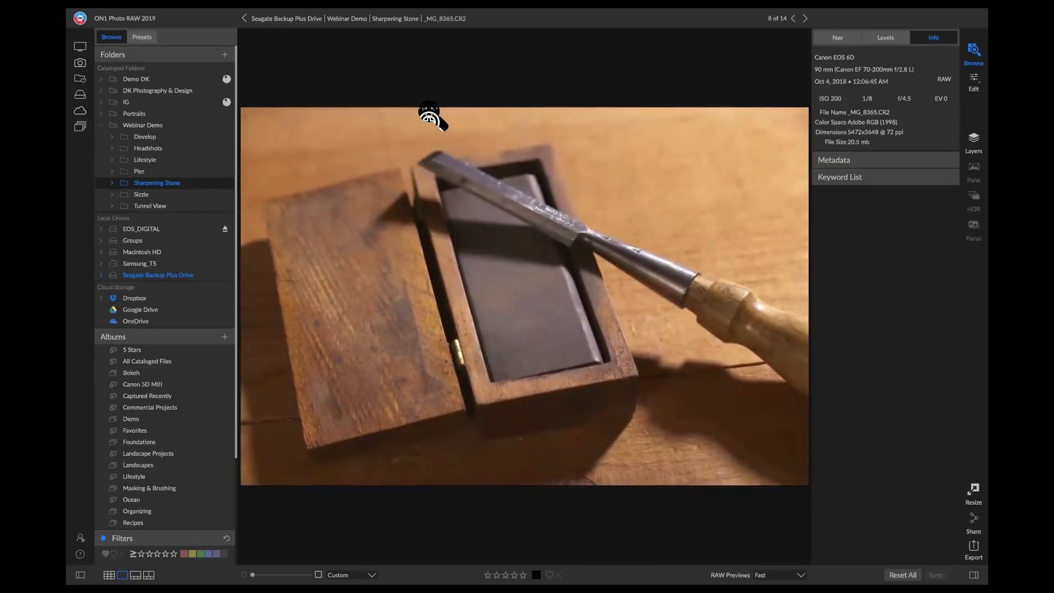
pyautogui.press('Right')
pyautogui.press('Right')
pyautogui.press('Right')
pyautogui.press('Left')
pyautogui.press('Left')
pyautogui.press('Left')
pyautogui.press('Left')
pyautogui.press('Left')
pyautogui.press('Left')
pyautogui.press('Left')
pyautogui.press('Left')
pyautogui.press('Left')
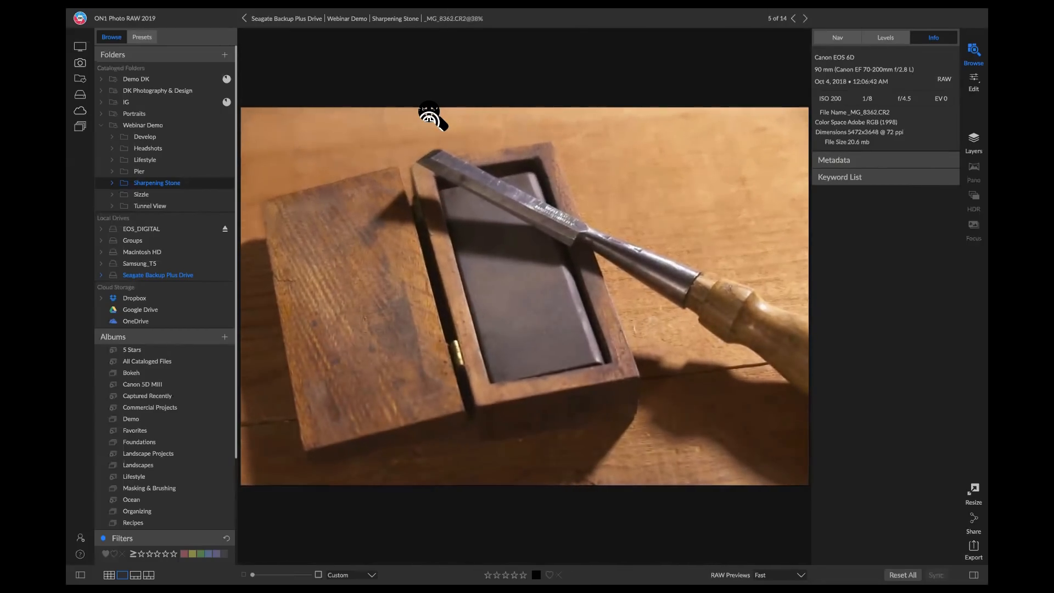
pyautogui.press('Left')
pyautogui.press('Left')
pyautogui.press('Left')
pyautogui.press('Left')
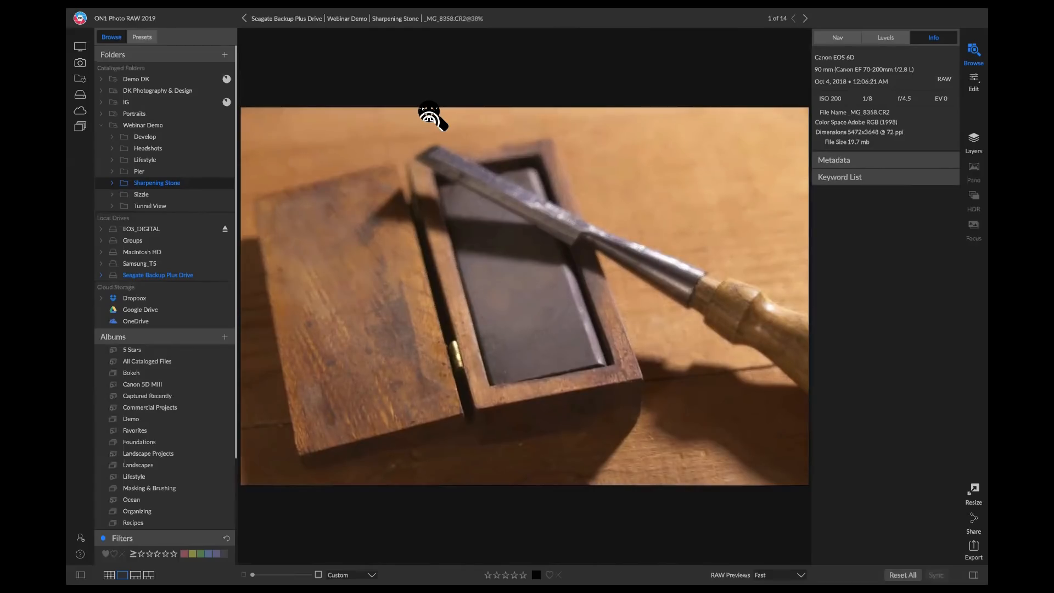
# Return to the thumbnail grid, select all the Sharpening Stone photos, and combine them with Focus Stacking.
pyautogui.click(388, 21)
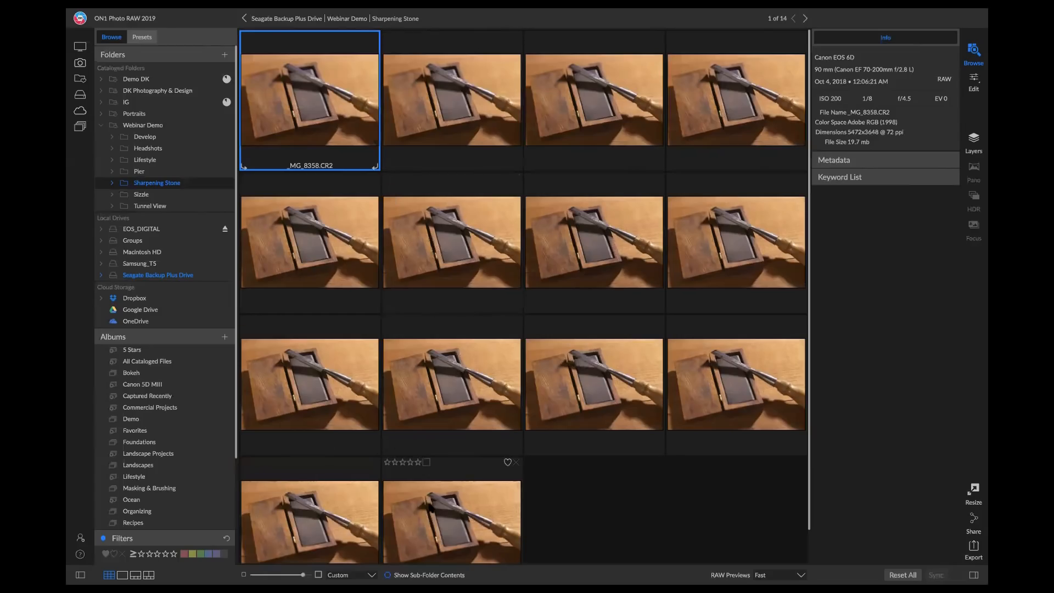
pyautogui.keyDown('shift'); pyautogui.click(432, 508); pyautogui.keyUp('shift')
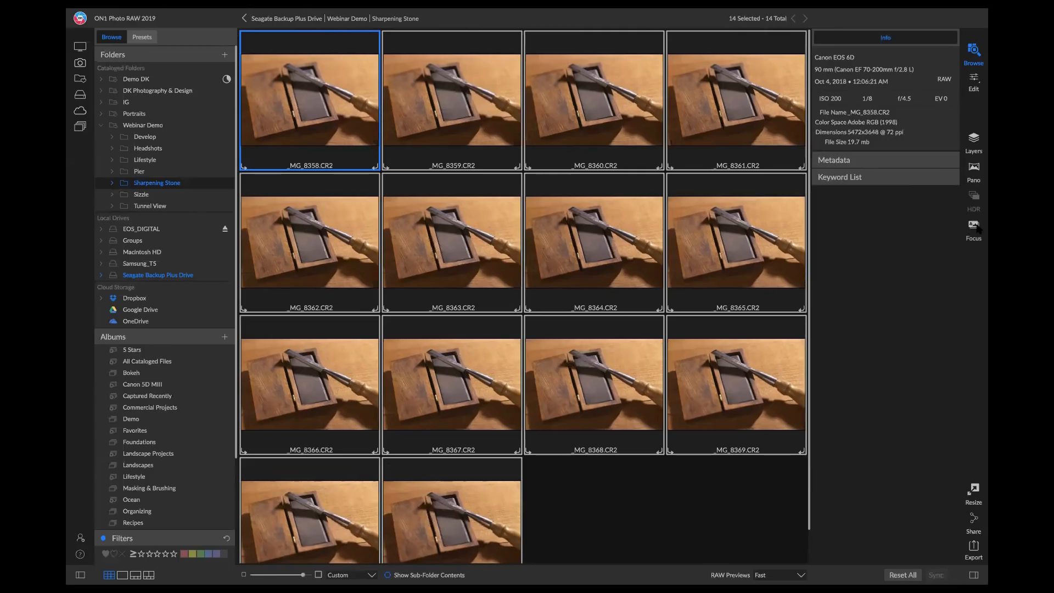
pyautogui.click(976, 227)
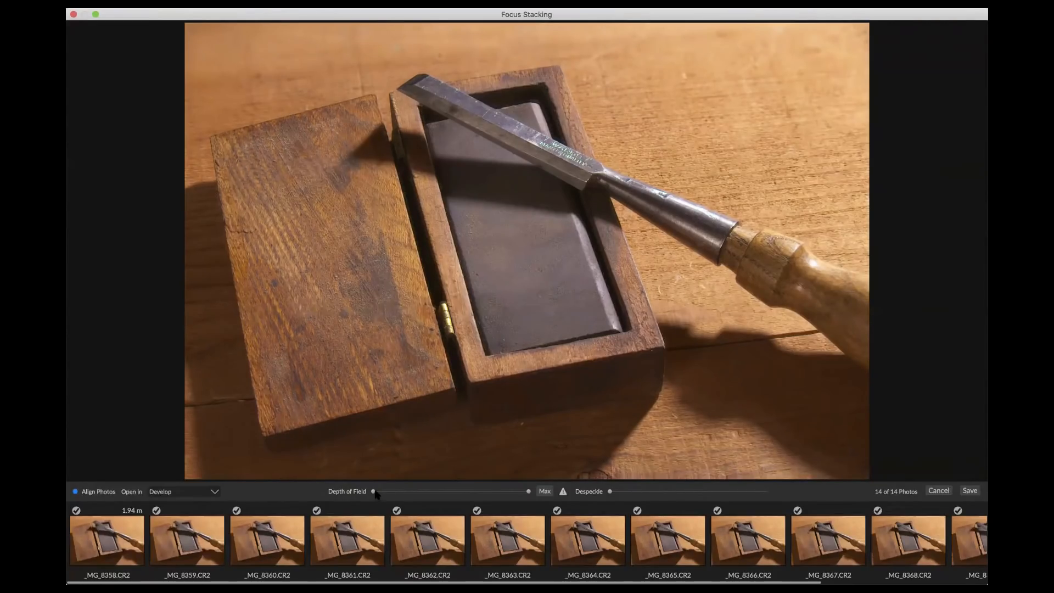
# Try narrowing the stack's Depth of Field from its near and far ends, restoring the full range after each change.
pyautogui.moveTo(374, 493); pyautogui.dragTo(472, 495)
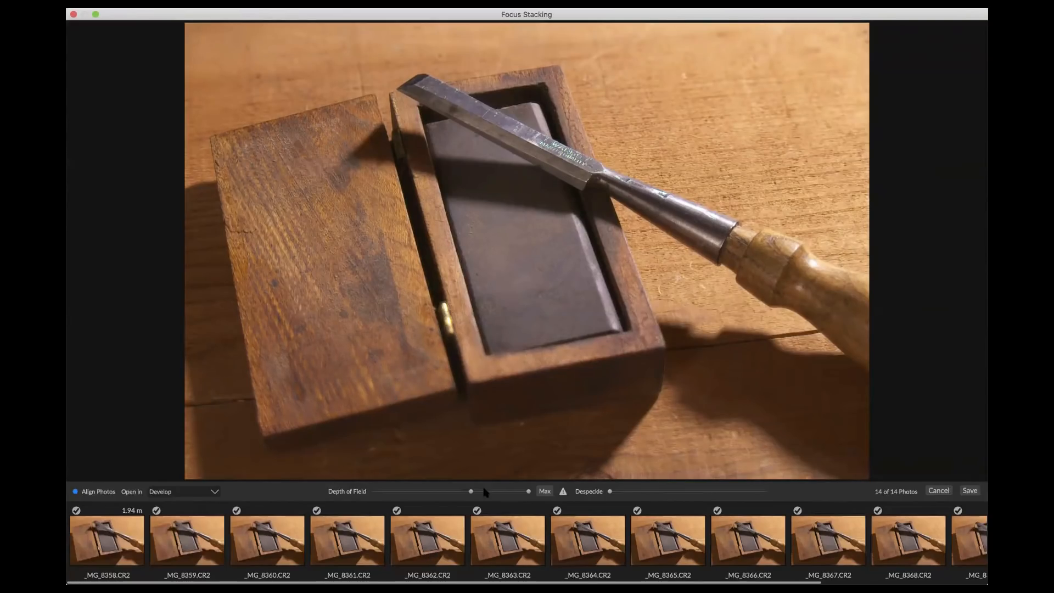
pyautogui.moveTo(473, 493); pyautogui.dragTo(349, 497)
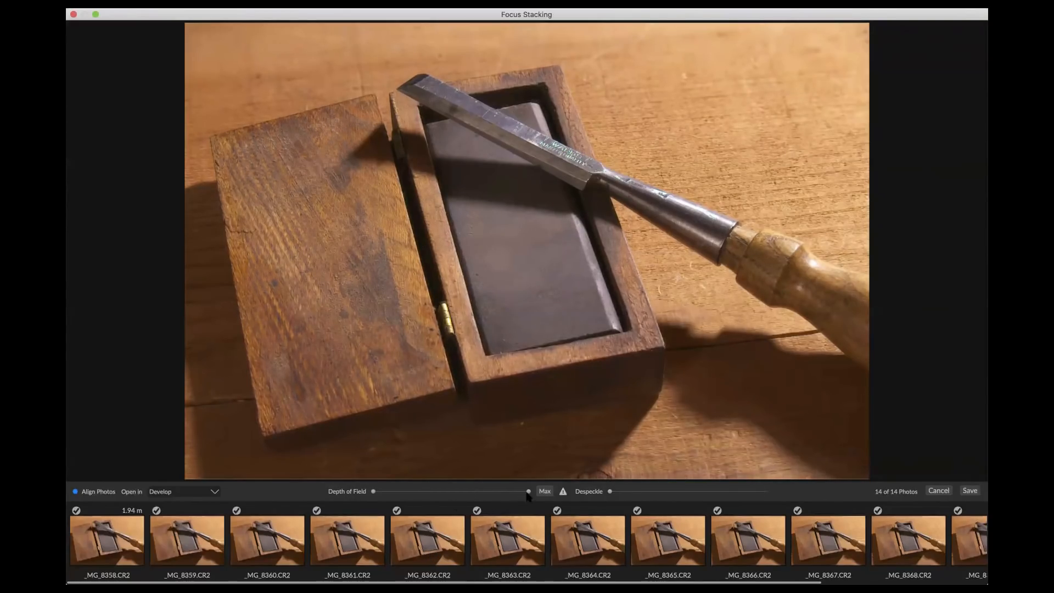
pyautogui.moveTo(528, 497); pyautogui.dragTo(452, 494)
# View the Open In choices for the focus stack, and cancel the stack without saving.
pyautogui.click(181, 494)
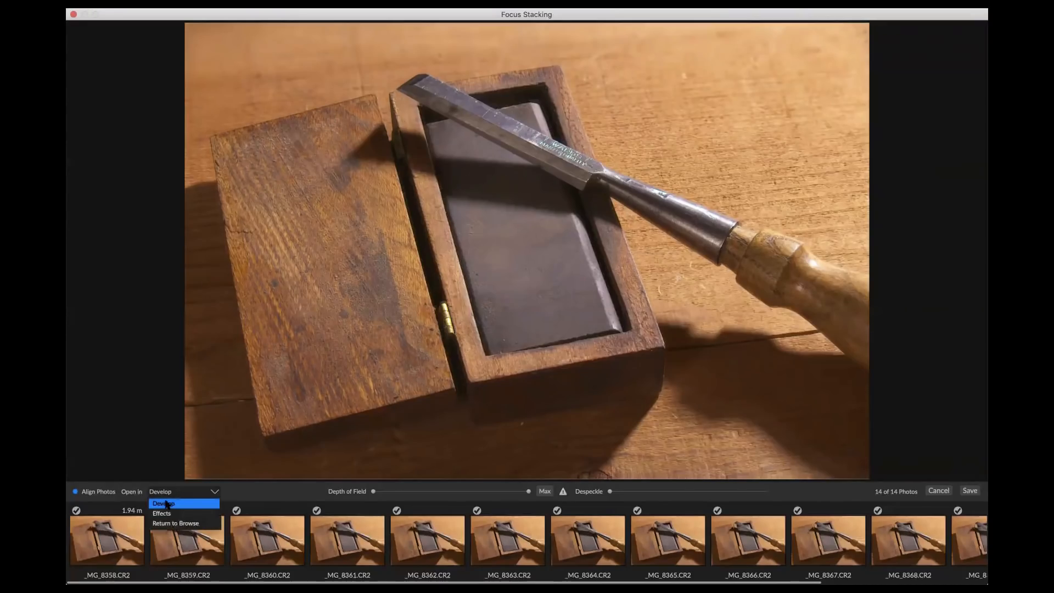
pyautogui.click(944, 494)
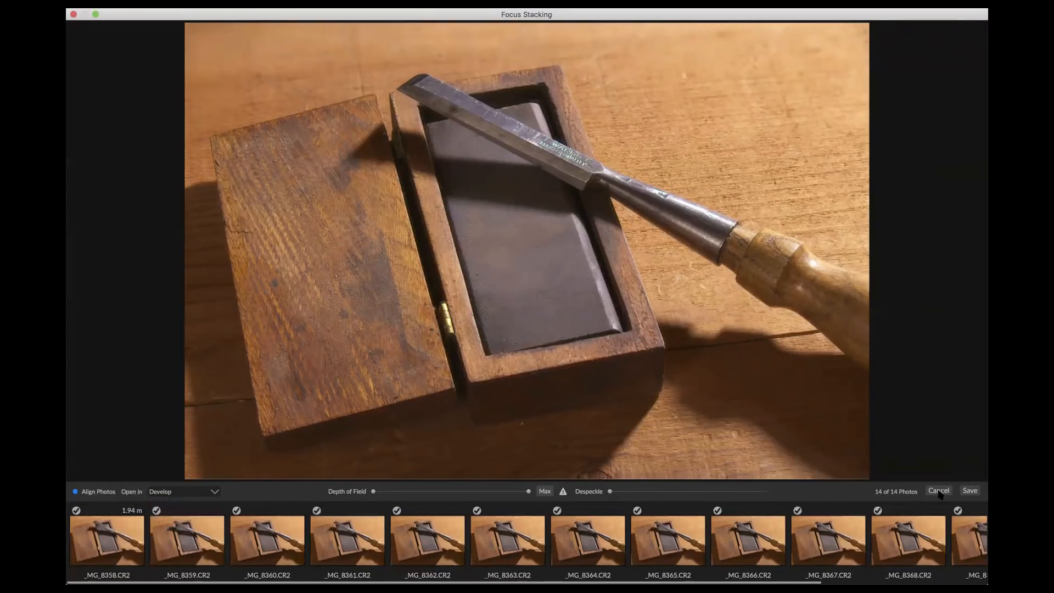
pyautogui.click(939, 493)
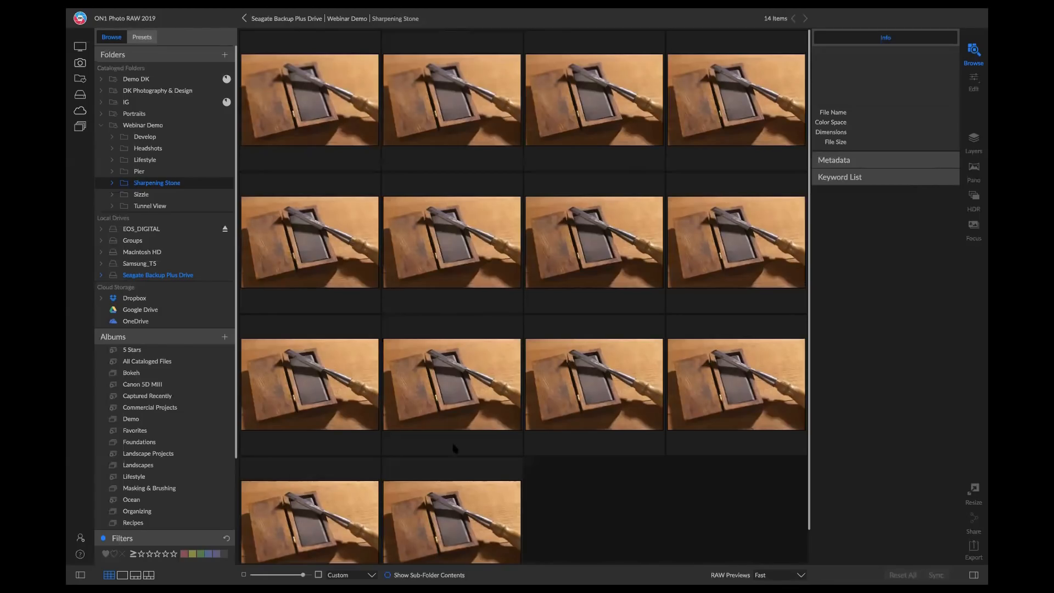
# Open the Demo album, select DJI_0419.jpg through DJI_0421.jpg, and merge them in Create HDR.
pyautogui.click(132, 419)
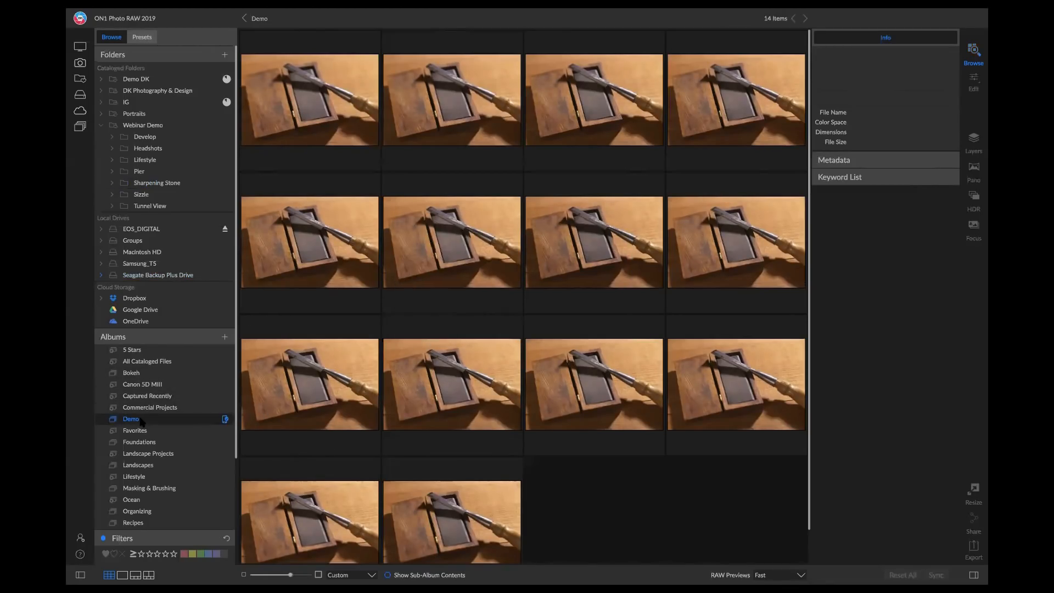
pyautogui.click(642, 266)
pyautogui.keyDown('shift'); pyautogui.click(324, 391); pyautogui.keyUp('shift')
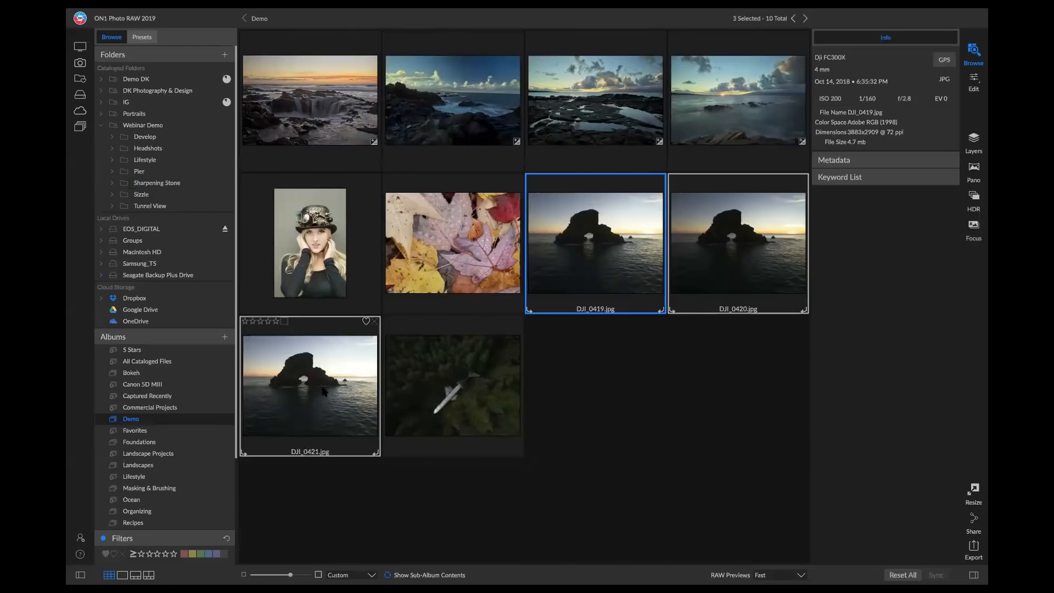
pyautogui.click(973, 197)
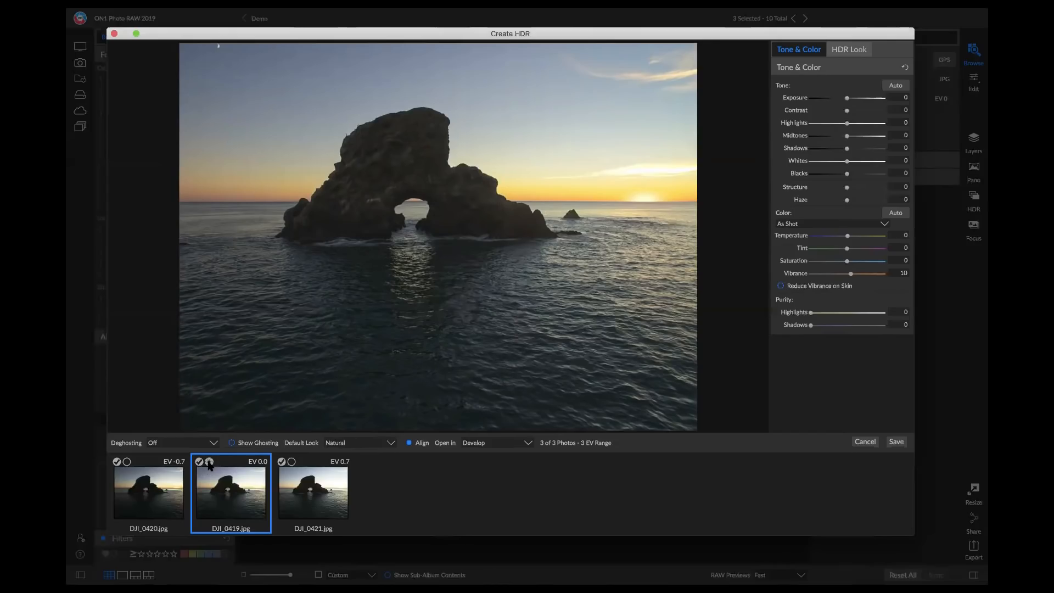
# Try DJI_0421.jpg as the HDR's base exposure twice, switching back to DJI_0419.jpg each time.
pyautogui.click(292, 462)
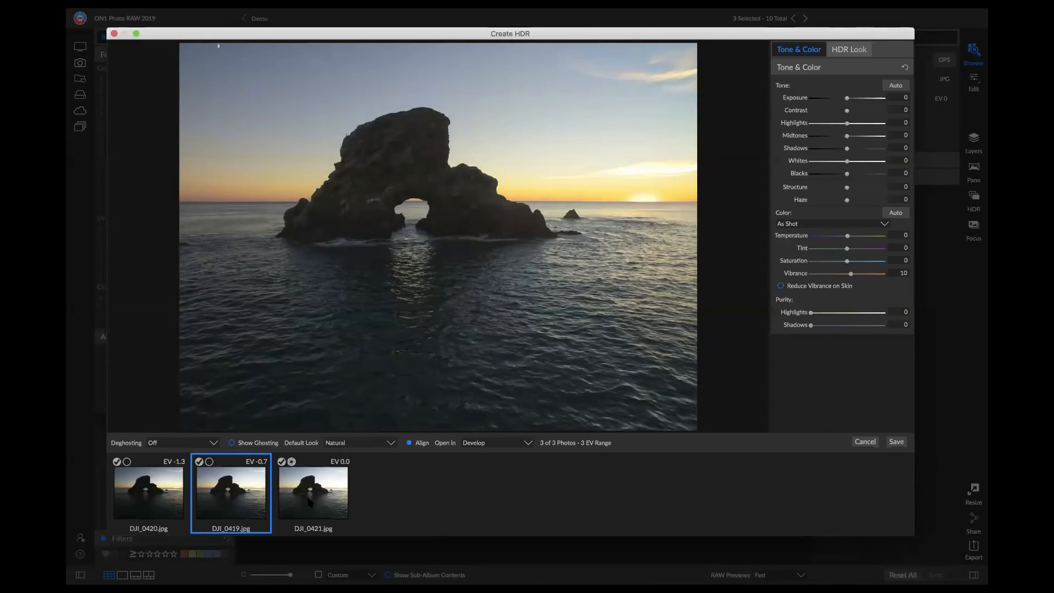
pyautogui.click(209, 462)
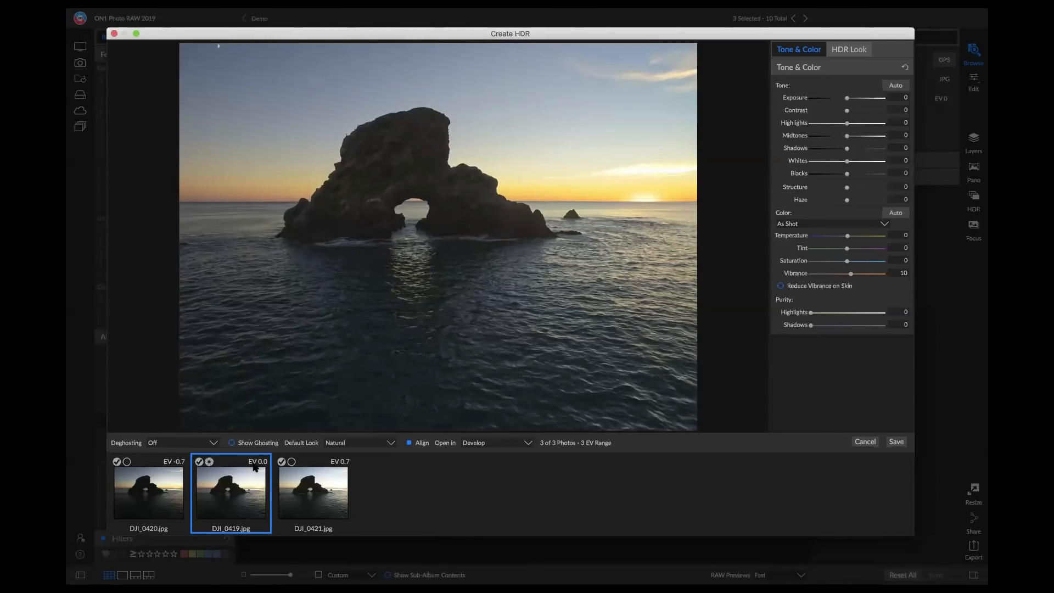
pyautogui.click(291, 462)
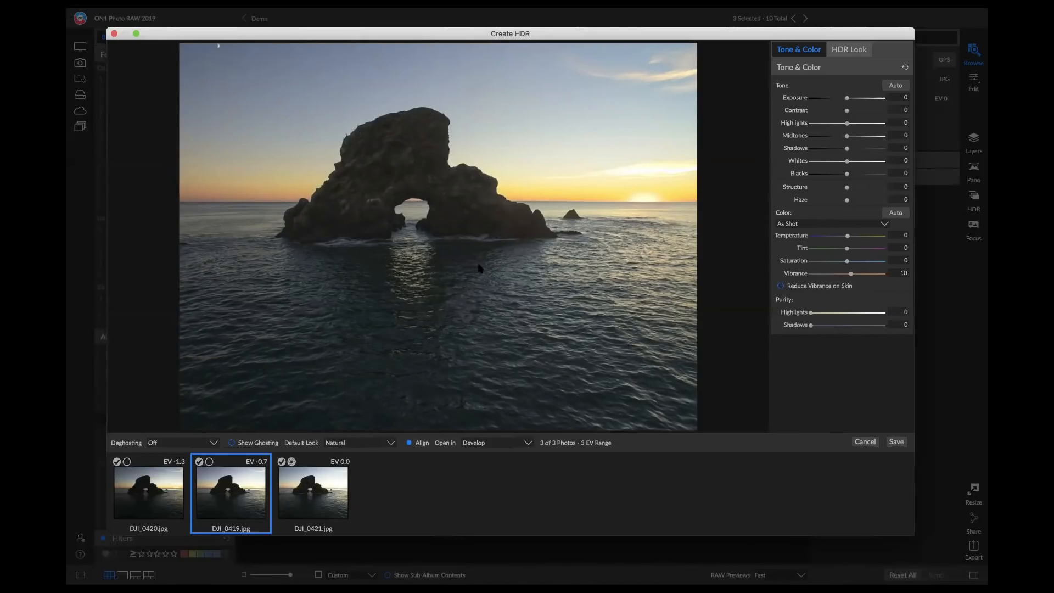
pyautogui.click(209, 462)
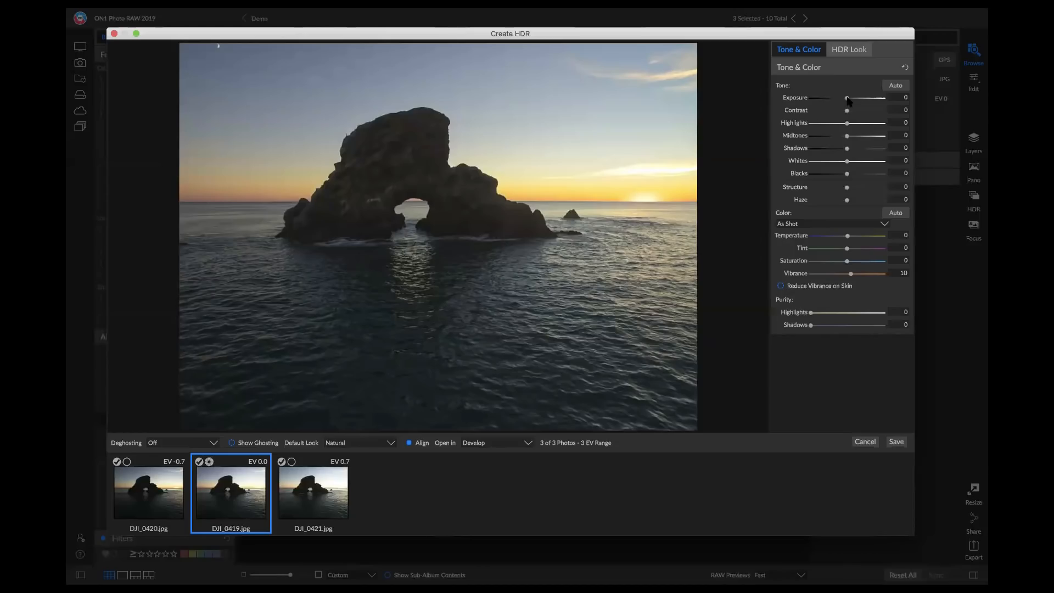
# Set the HDR's Exposure to 0.8, Contrast to 17, Shadows to 28, Blacks to -7 and Structure to 5, and review the HDR Look settings.
pyautogui.moveTo(848, 100); pyautogui.dragTo(853, 111)
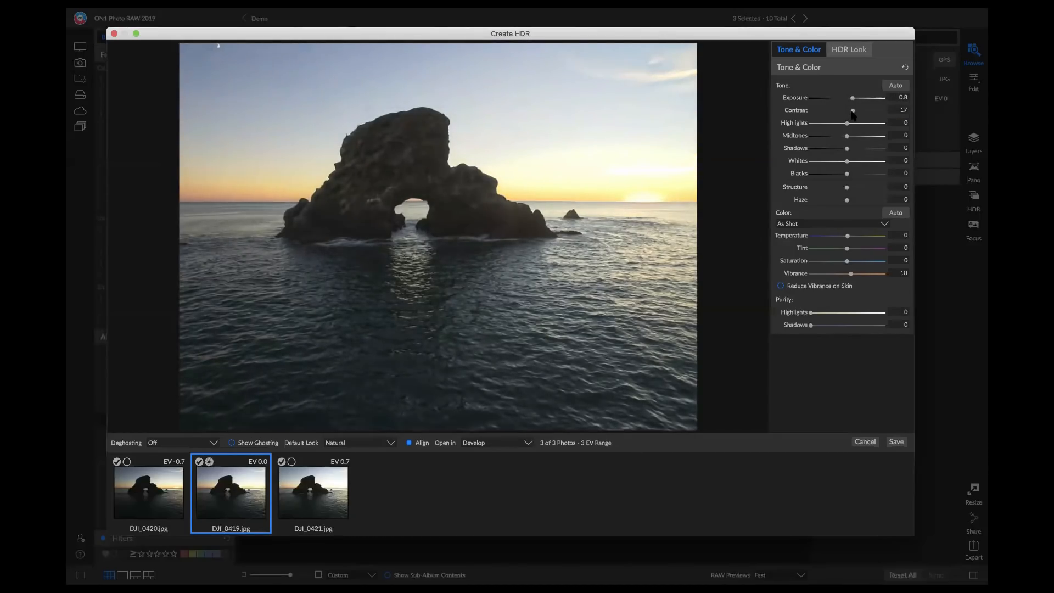
pyautogui.moveTo(847, 148); pyautogui.dragTo(857, 150)
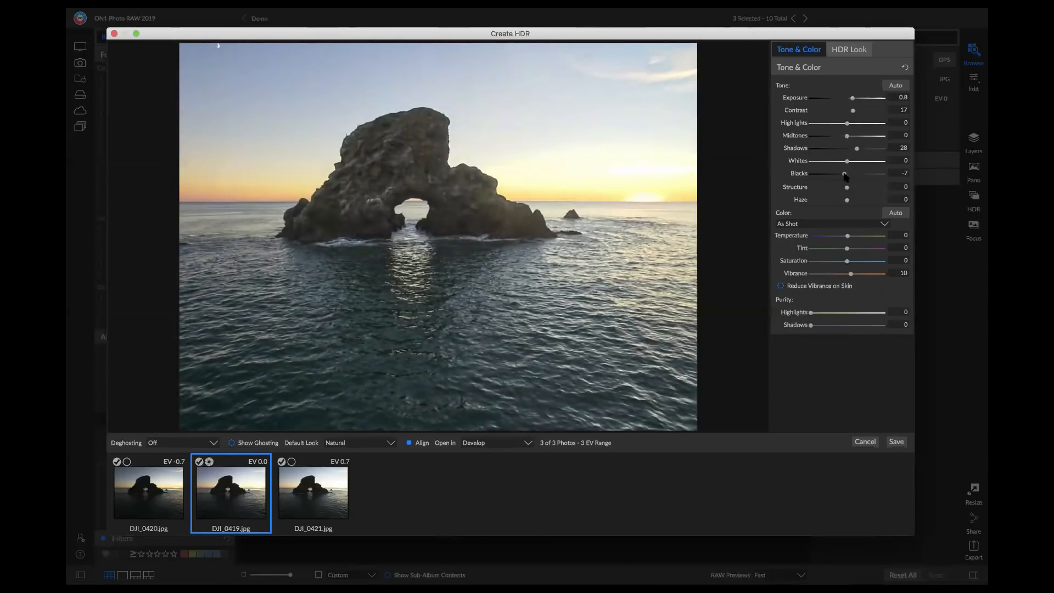
pyautogui.moveTo(847, 187); pyautogui.dragTo(865, 192)
pyautogui.click(851, 51)
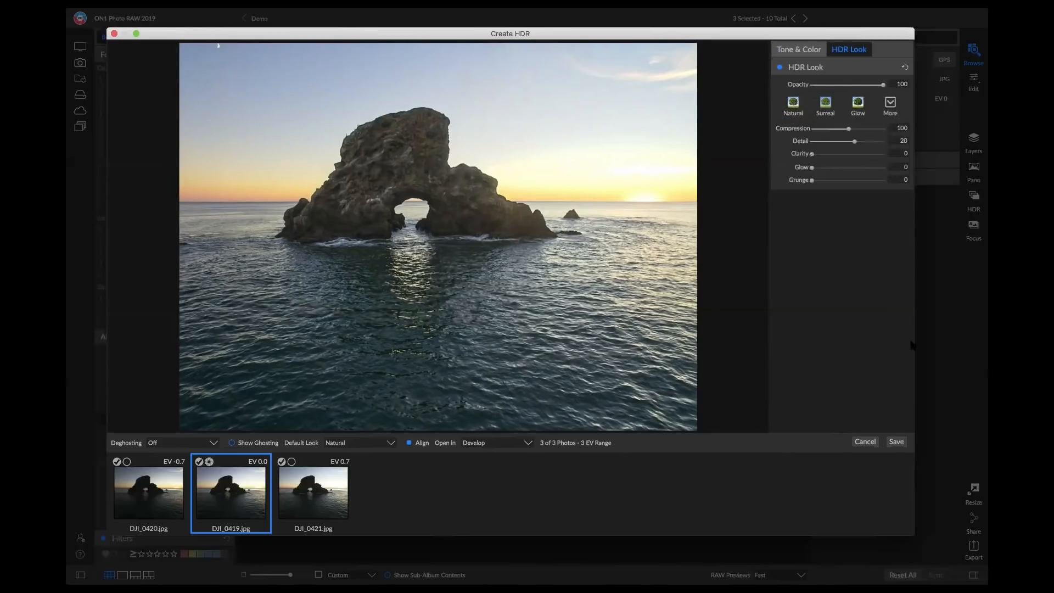
pyautogui.click(796, 50)
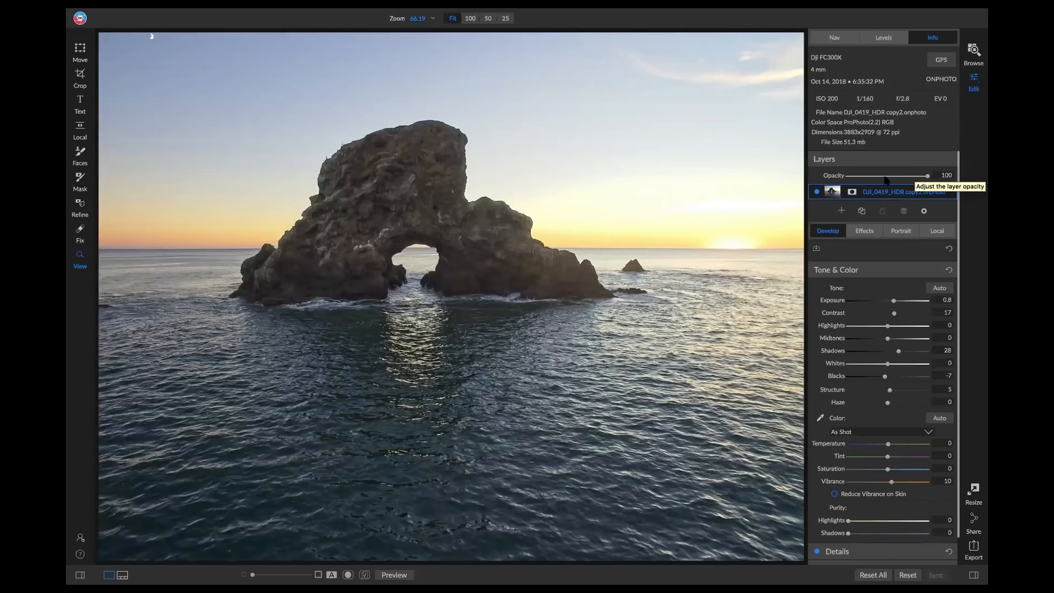
# Add Skies46.jpg as a layer from the Skies backgrounds in Extras 2019.
pyautogui.click(841, 211)
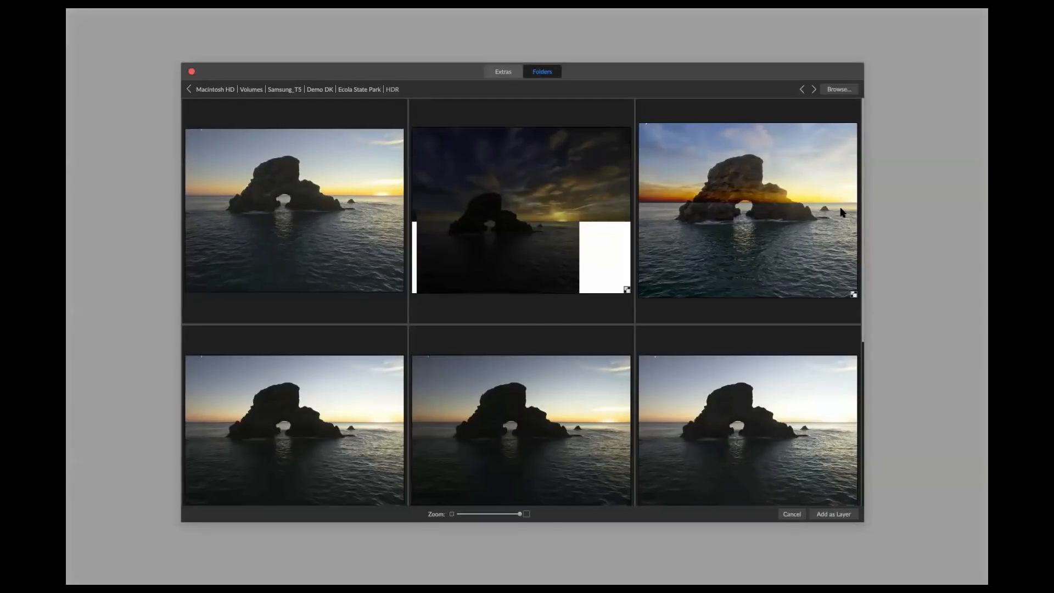
pyautogui.click(502, 71)
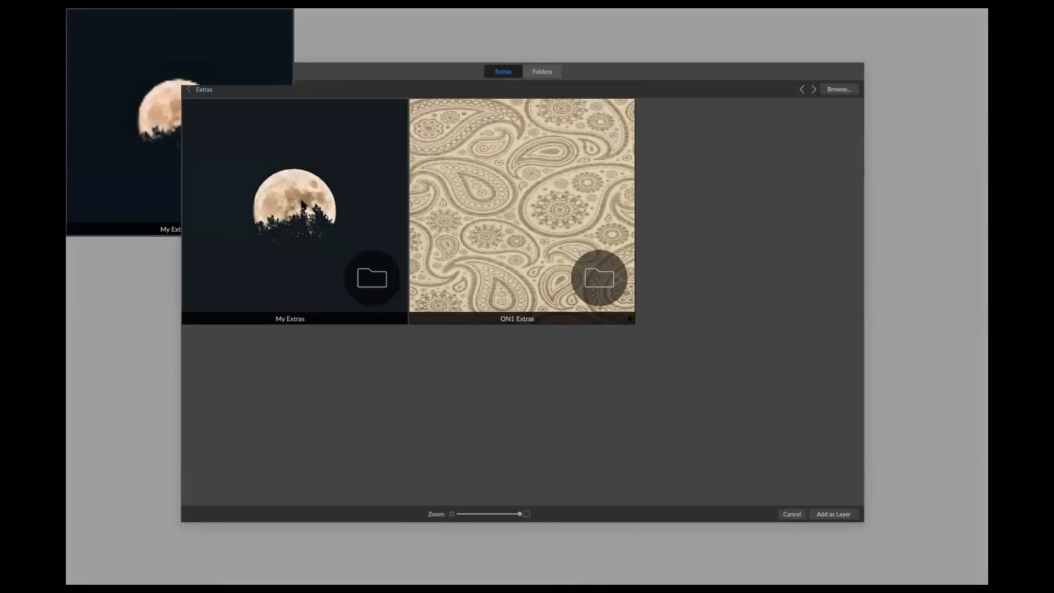
pyautogui.click(482, 181)
pyautogui.doubleClick(490, 216)
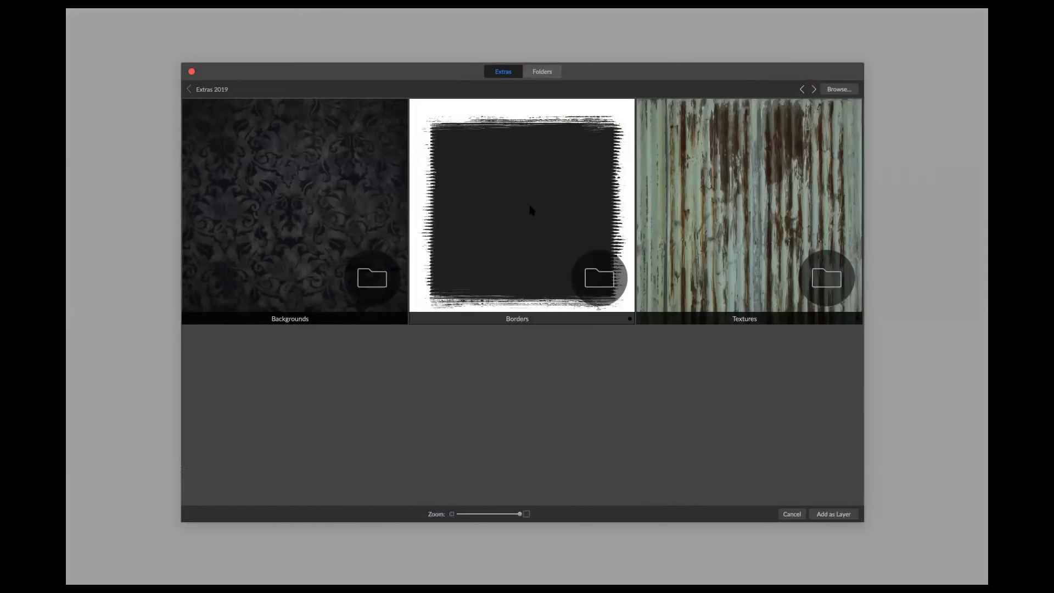
pyautogui.click(322, 164)
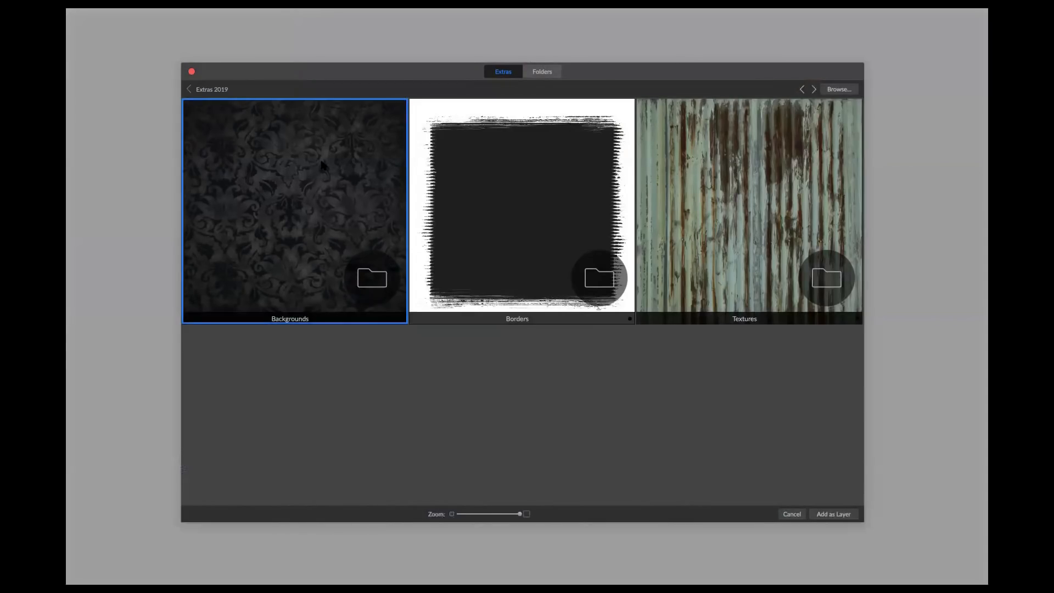
pyautogui.doubleClick(322, 164)
pyautogui.scroll(-2, 269, 288)
pyautogui.click(269, 288)
pyautogui.doubleClick(269, 289)
pyautogui.scroll(-20, 581, 220)
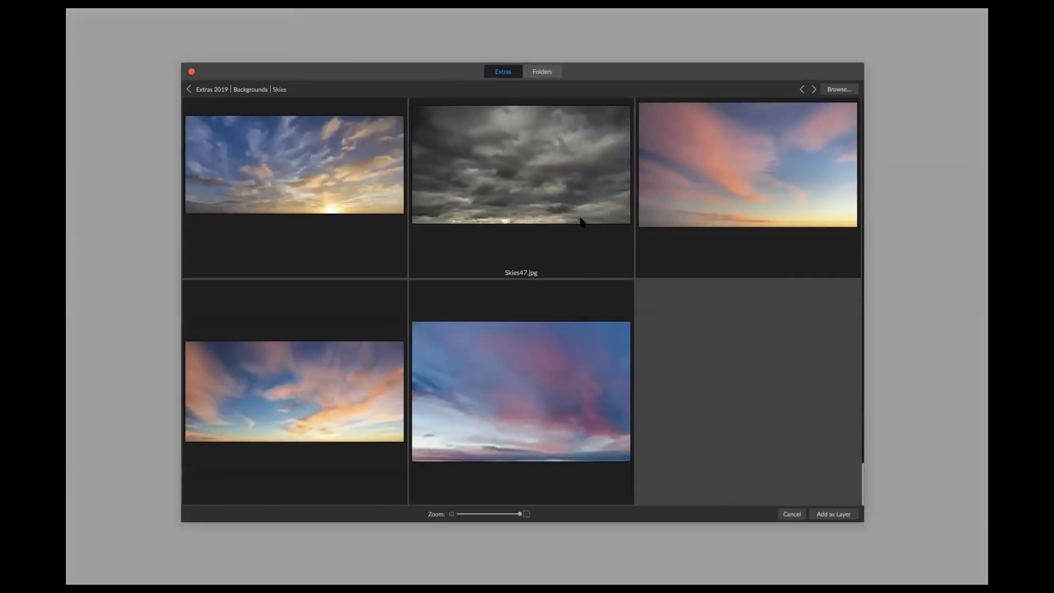
pyautogui.click(276, 155)
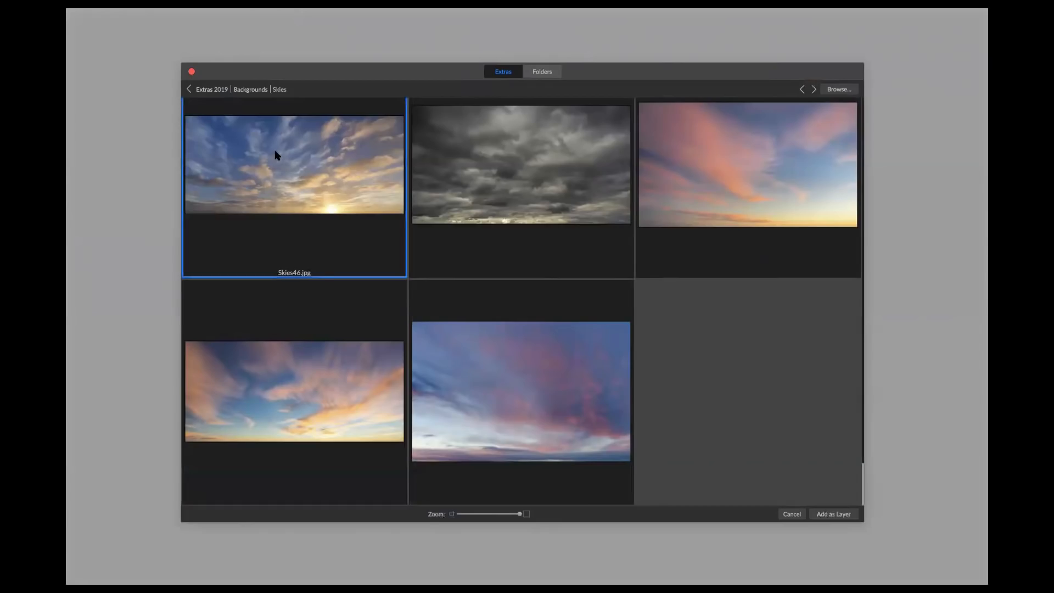
pyautogui.doubleClick(276, 155)
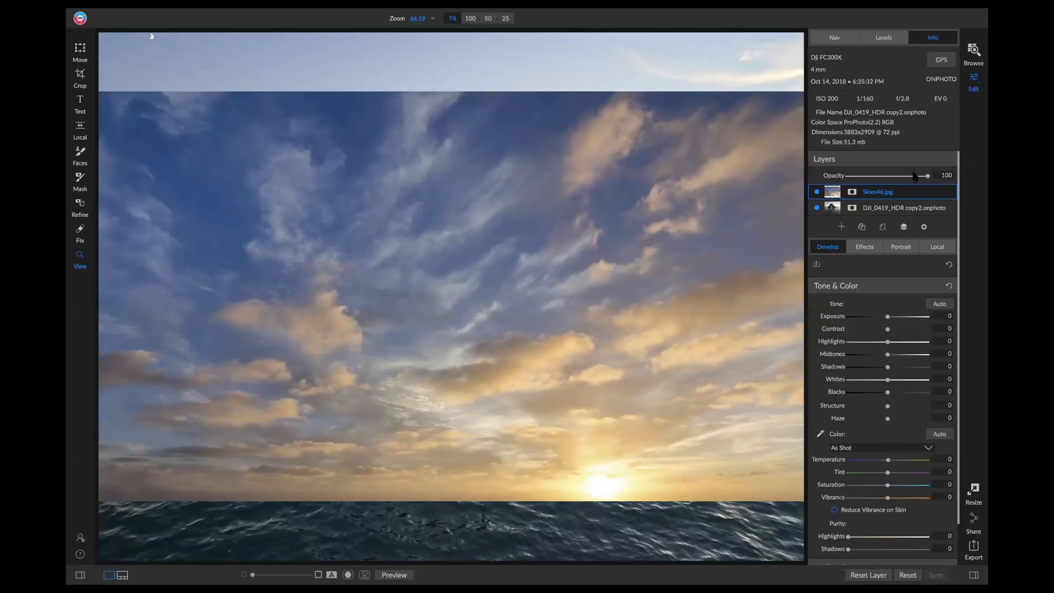
# Set the sky layer's opacity to 50, then align its lower edge with the horizon and enlarge it to about 5335 wide, covering the frame.
pyautogui.moveTo(928, 176); pyautogui.dragTo(888, 176)
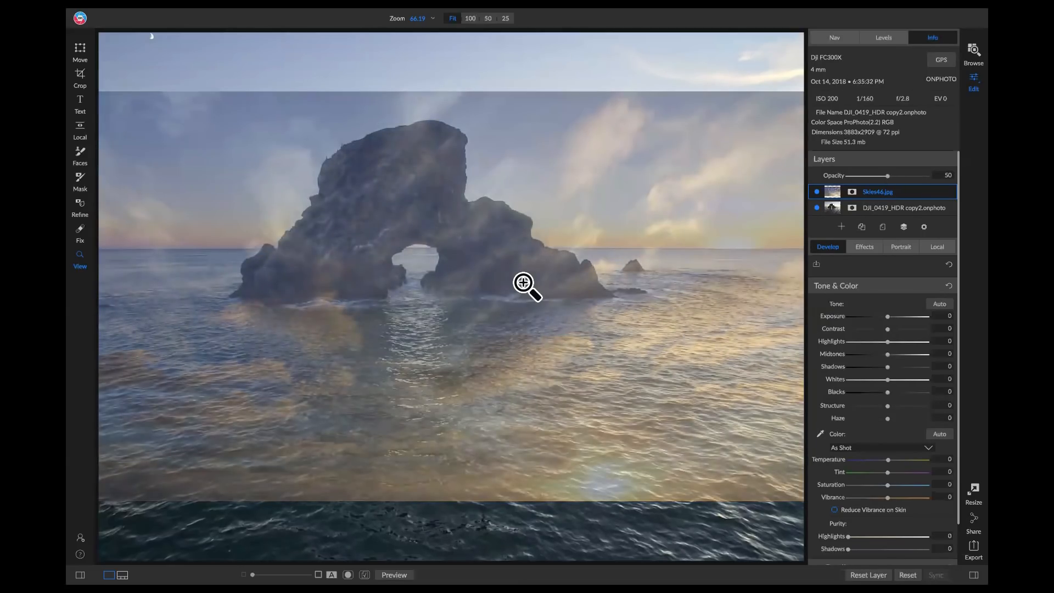
pyautogui.press('v')
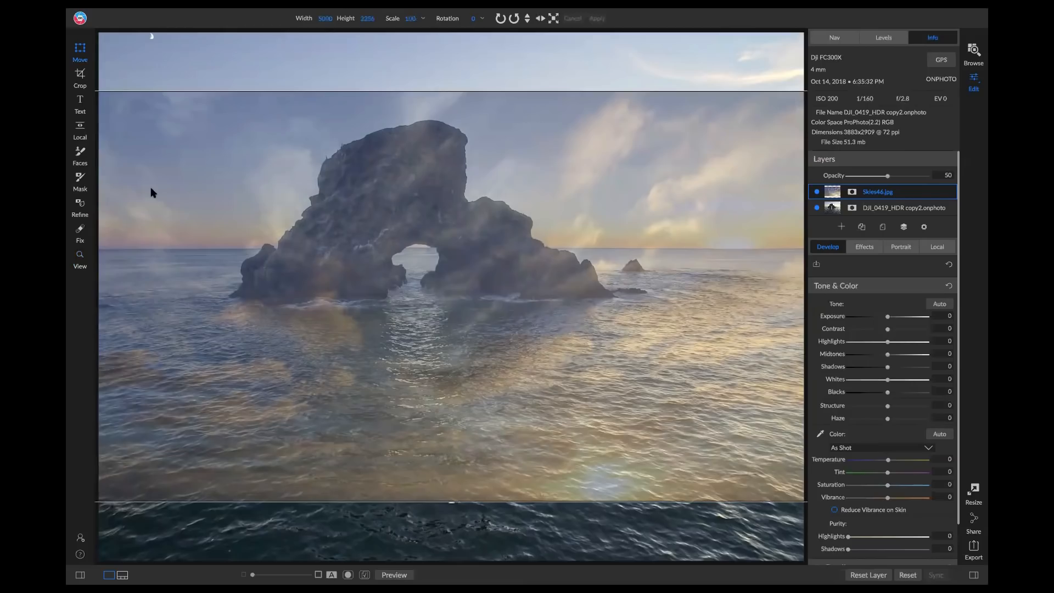
pyautogui.click(77, 61)
pyautogui.moveTo(332, 219); pyautogui.dragTo(552, 195)
pyautogui.moveTo(617, 134)
pyautogui.mouseDown()
pyautogui.moveTo(633, 123)
pyautogui.moveTo(628, 131)
pyautogui.mouseUp()
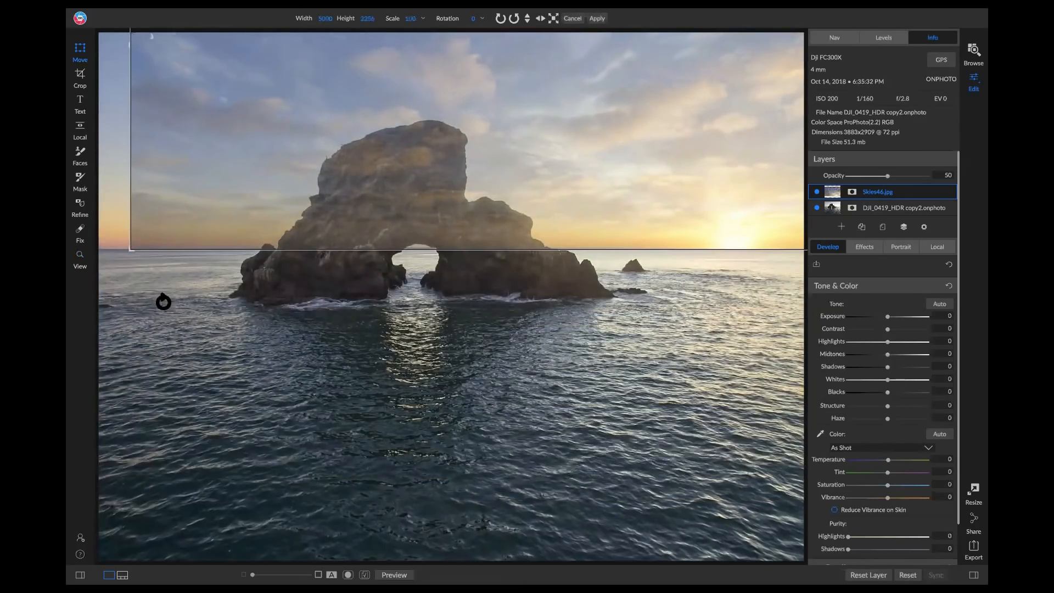
pyautogui.moveTo(130, 250); pyautogui.dragTo(69, 249)
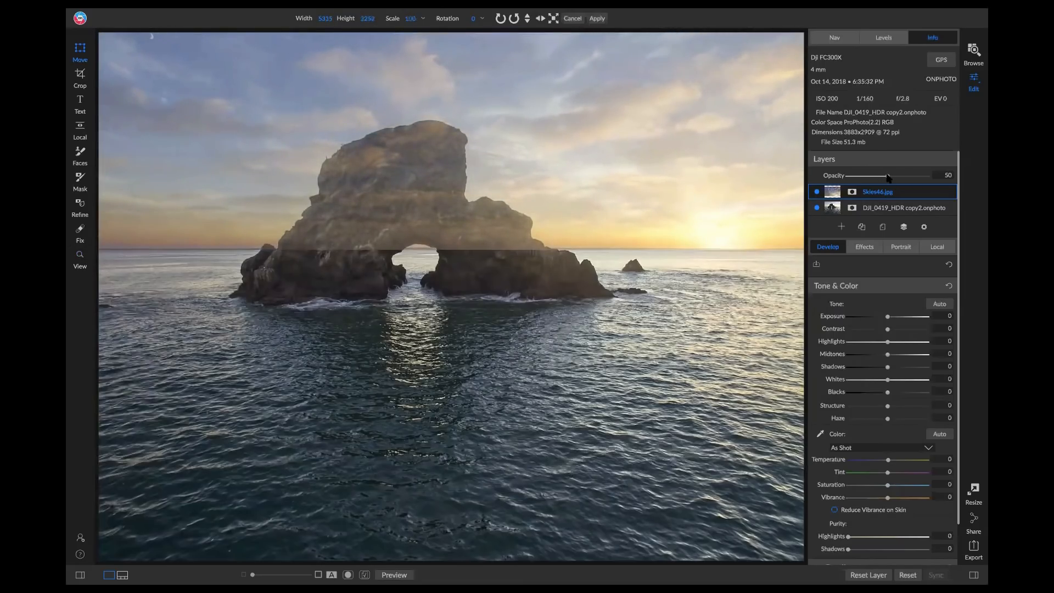
# Set the Skies46.jpg layer's opacity to 100 and place it beneath the DJI_0419 HDR layer.
pyautogui.moveTo(888, 176); pyautogui.dragTo(933, 177)
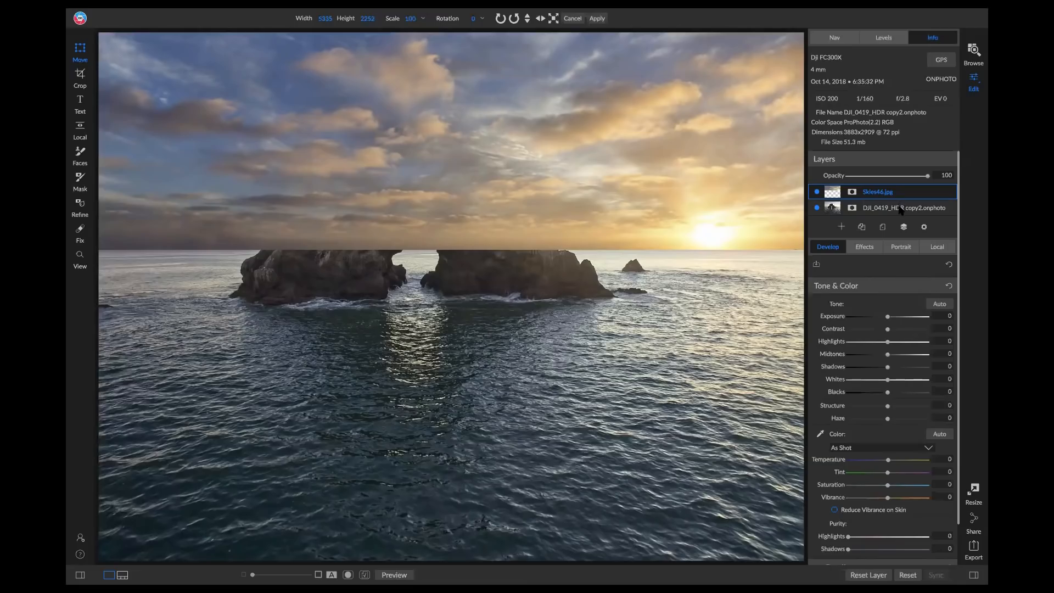
pyautogui.moveTo(900, 213); pyautogui.dragTo(903, 219)
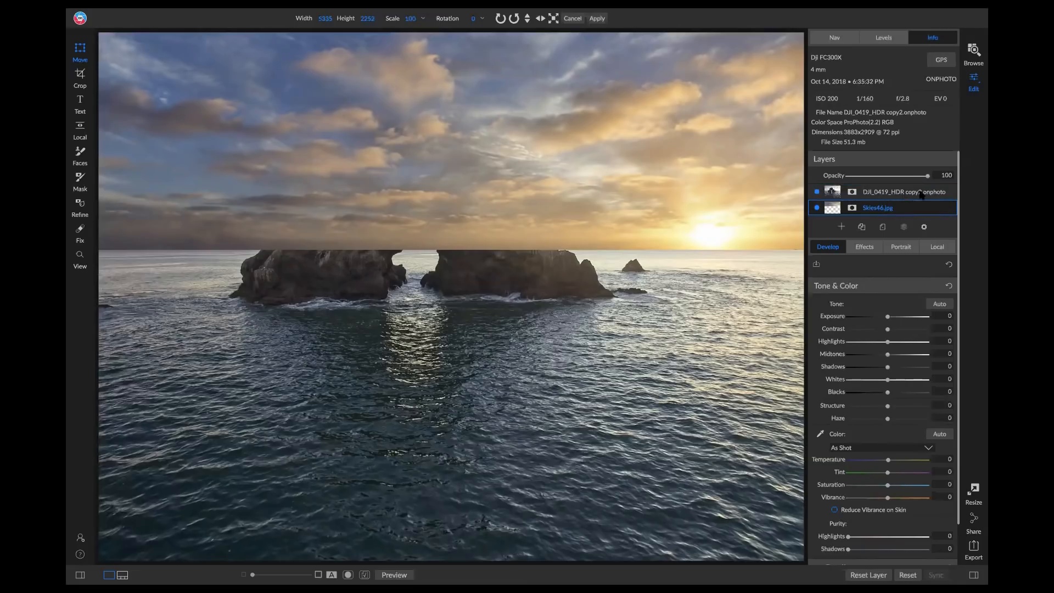
pyautogui.click(905, 193)
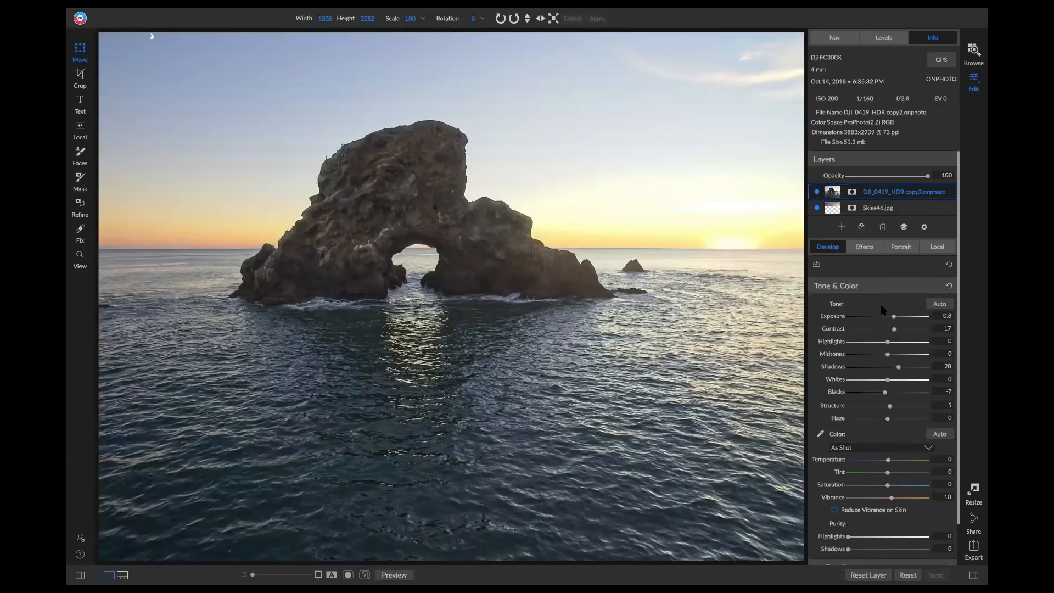
# Mask out the HDR layer's sky with a Linear Top gradient at the horizon, narrowing its transition and shifting it slightly upward.
pyautogui.click(852, 192)
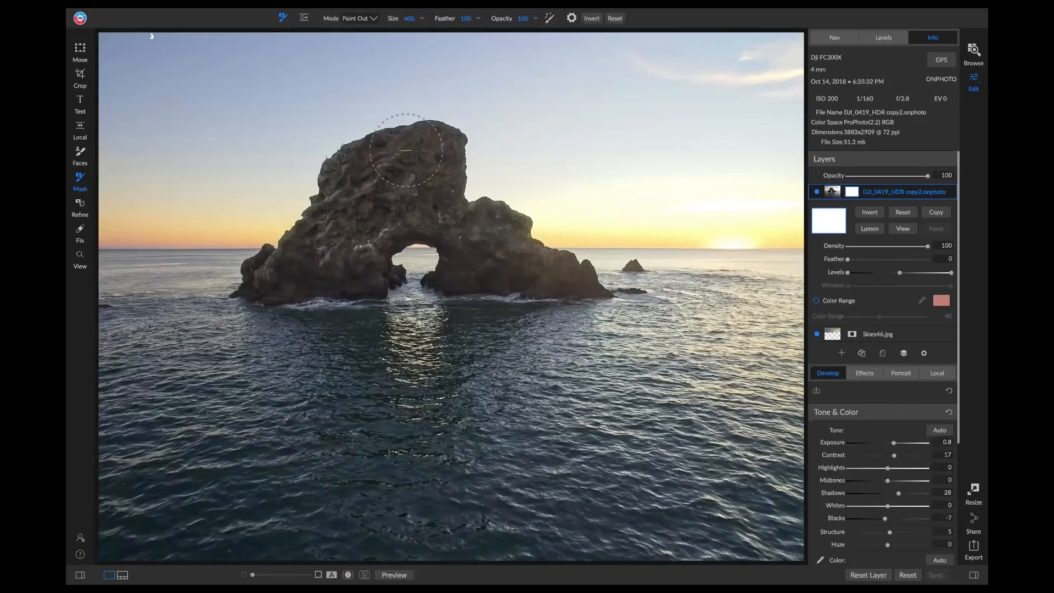
pyautogui.press('m')
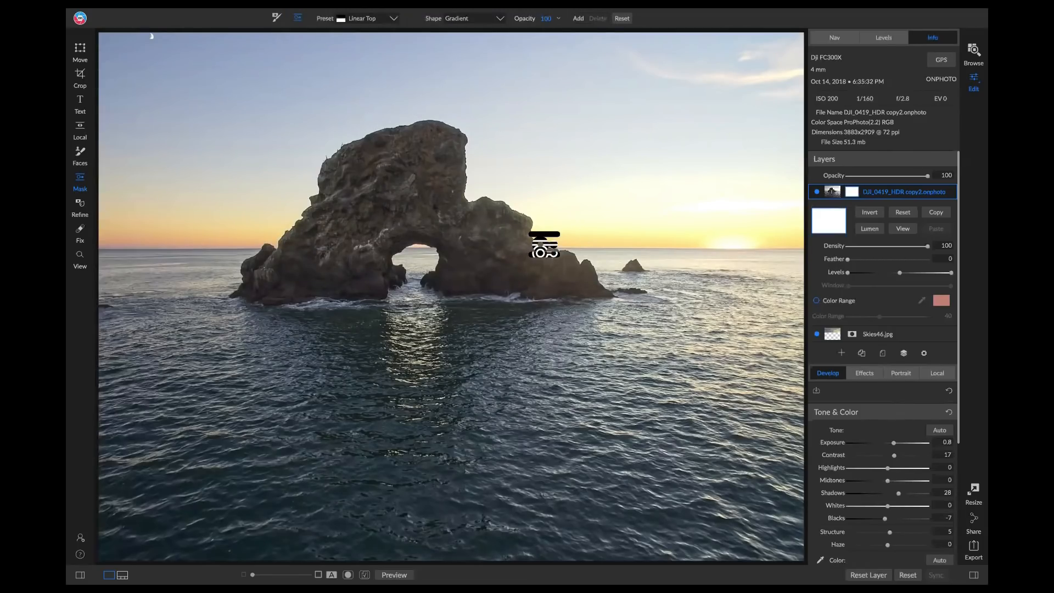
pyautogui.click(545, 244)
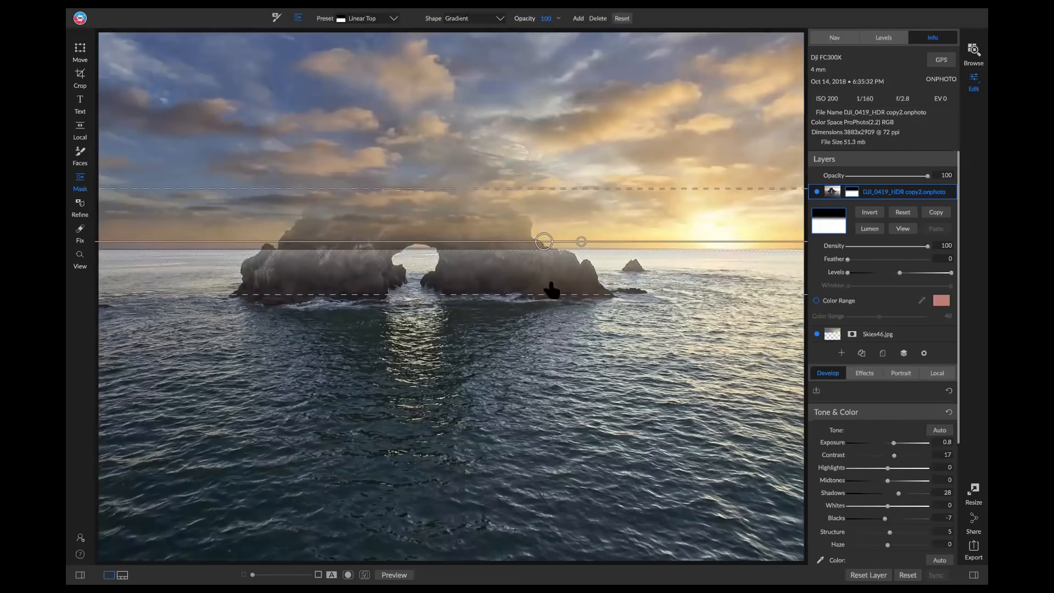
pyautogui.moveTo(548, 296); pyautogui.dragTo(544, 188)
pyautogui.moveTo(545, 230); pyautogui.dragTo(555, 225)
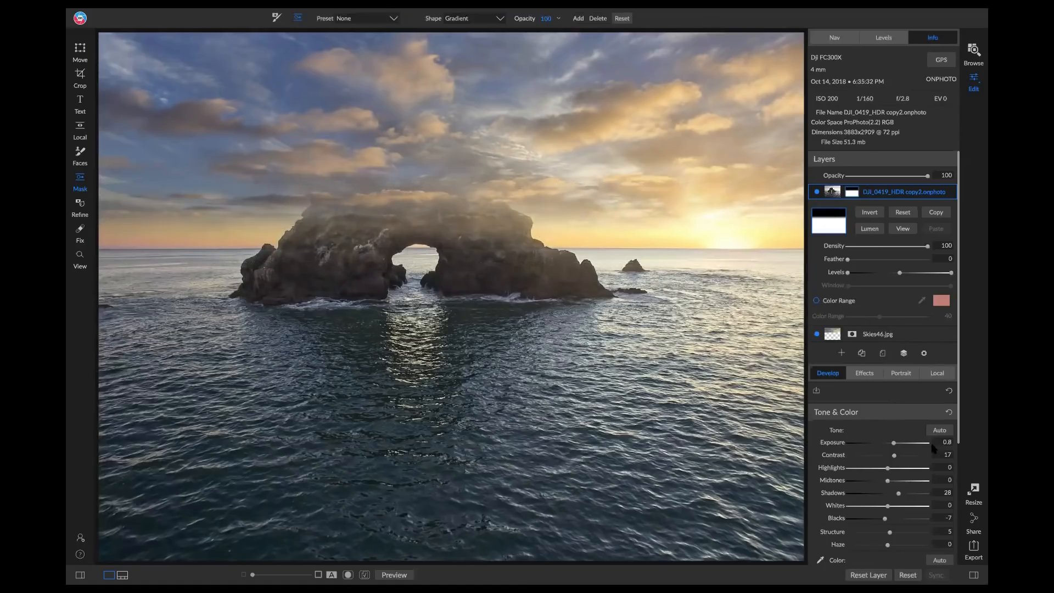
# Shift the Skies46.jpg layer slightly down and to the right so its lower edge sits just below the horizon.
pyautogui.click(878, 334)
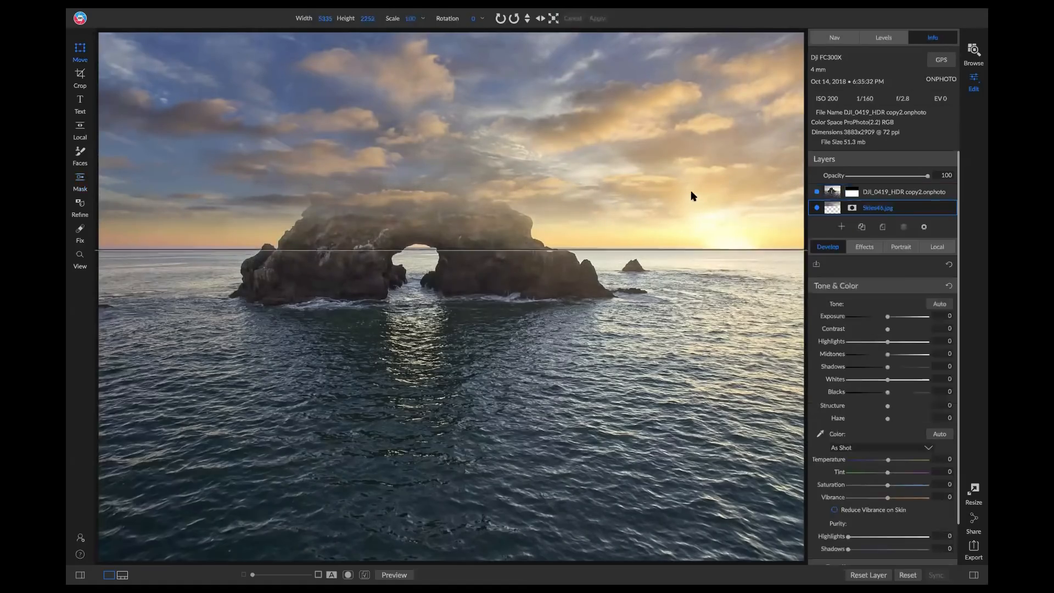
pyautogui.moveTo(696, 191); pyautogui.dragTo(710, 196)
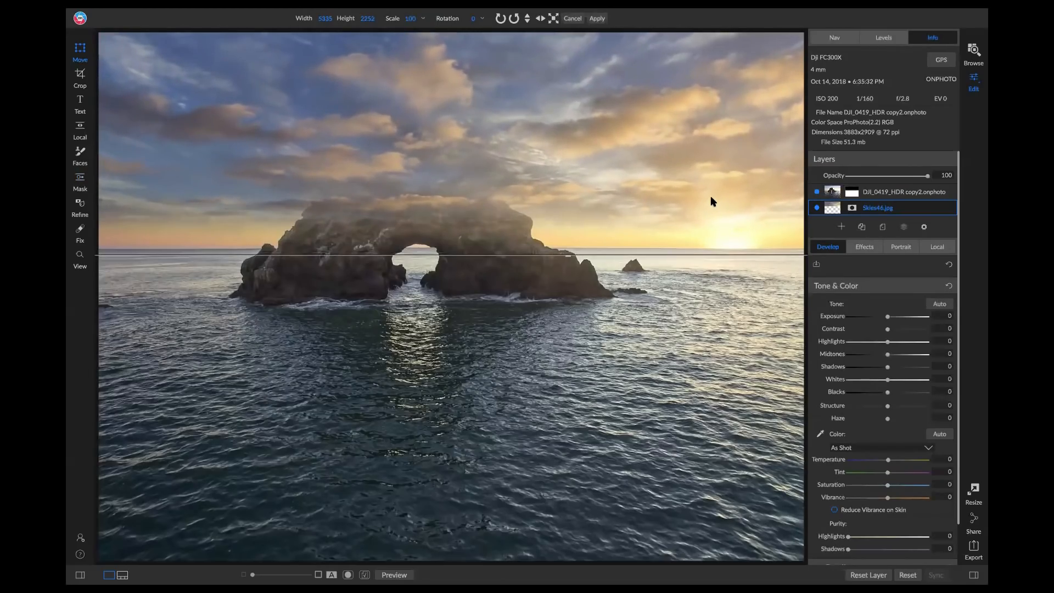
pyautogui.click(878, 194)
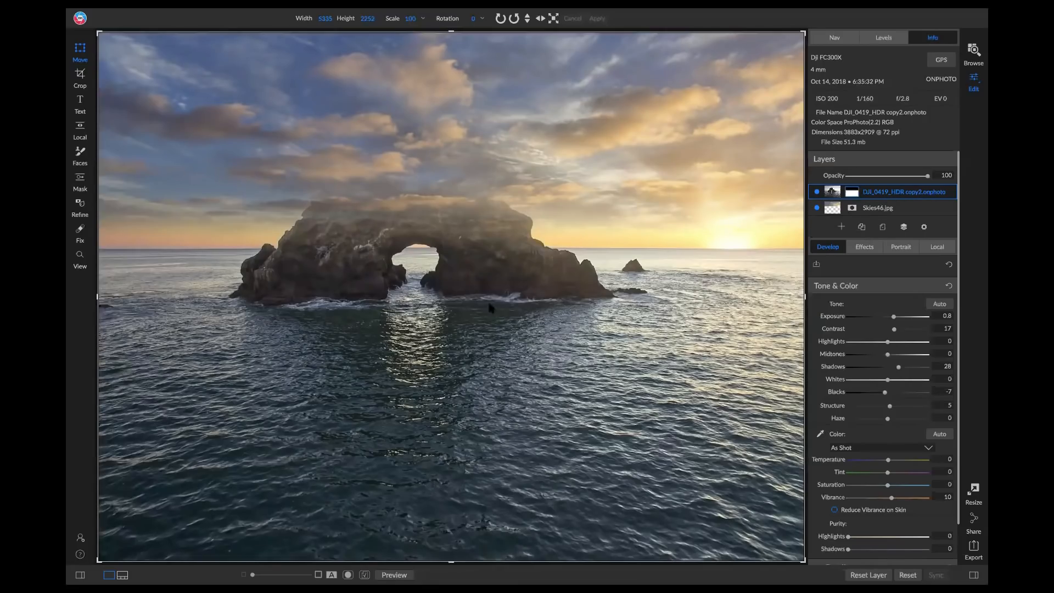
# Paint the rock arch back into the HDR layer's mask using Paint In mode with Perfect Brush on, size 400, feather 100 and opacity 100.
pyautogui.press('b')
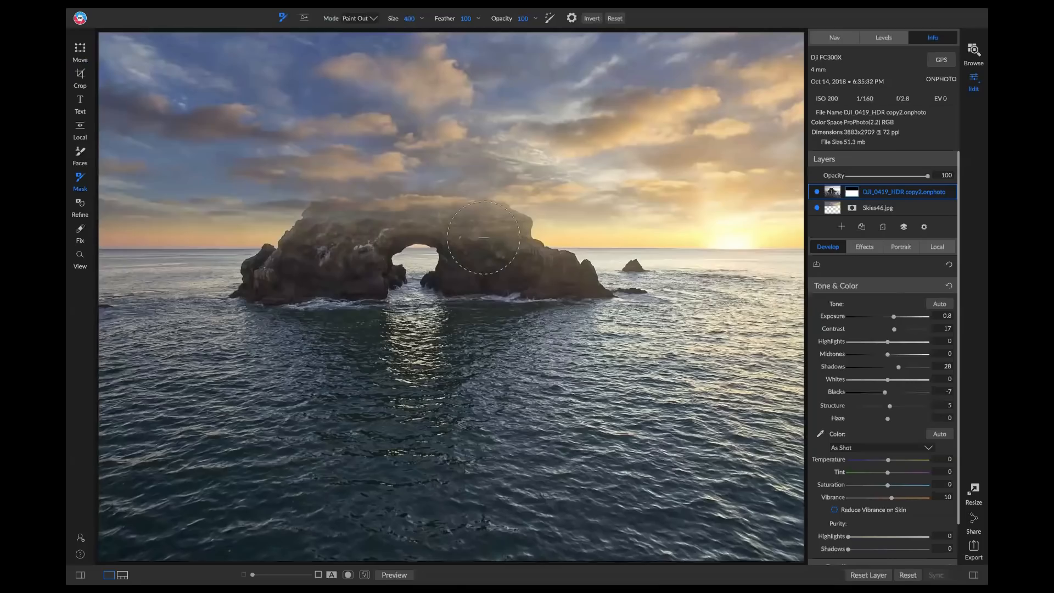
pyautogui.click(549, 19)
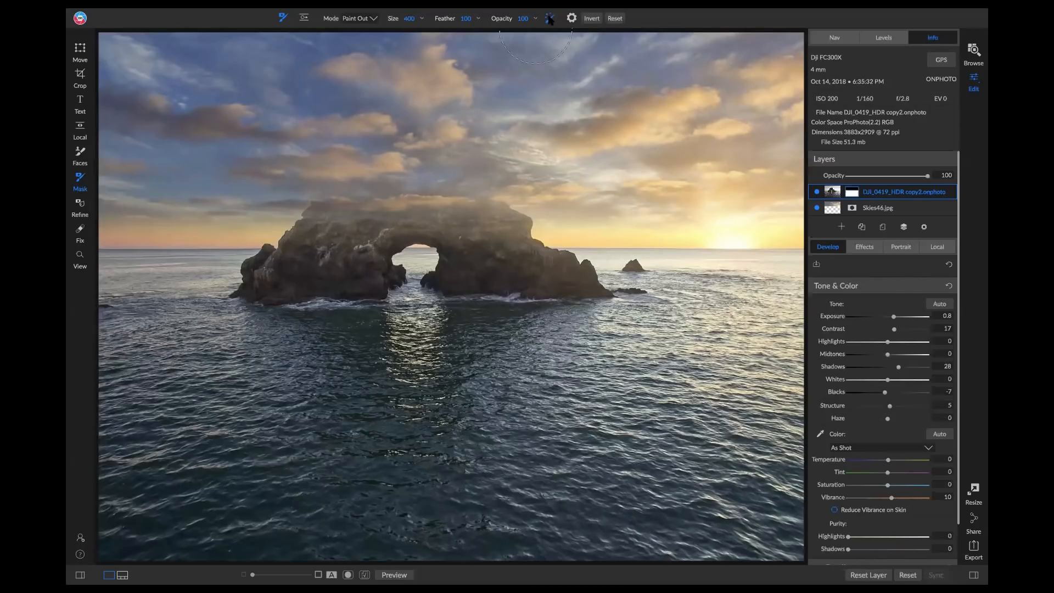
pyautogui.click(348, 19)
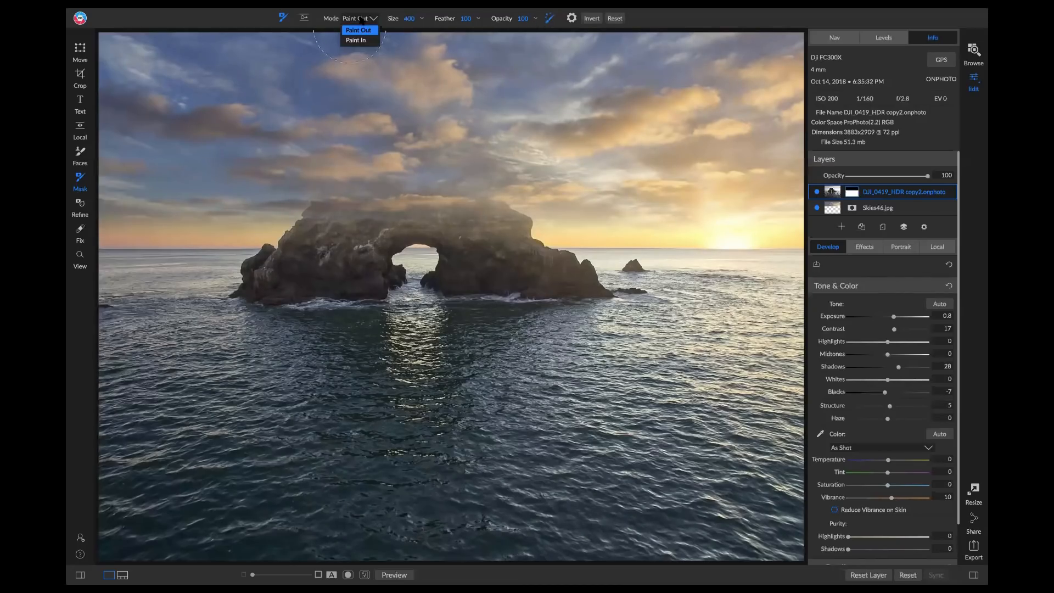
pyautogui.click(355, 40)
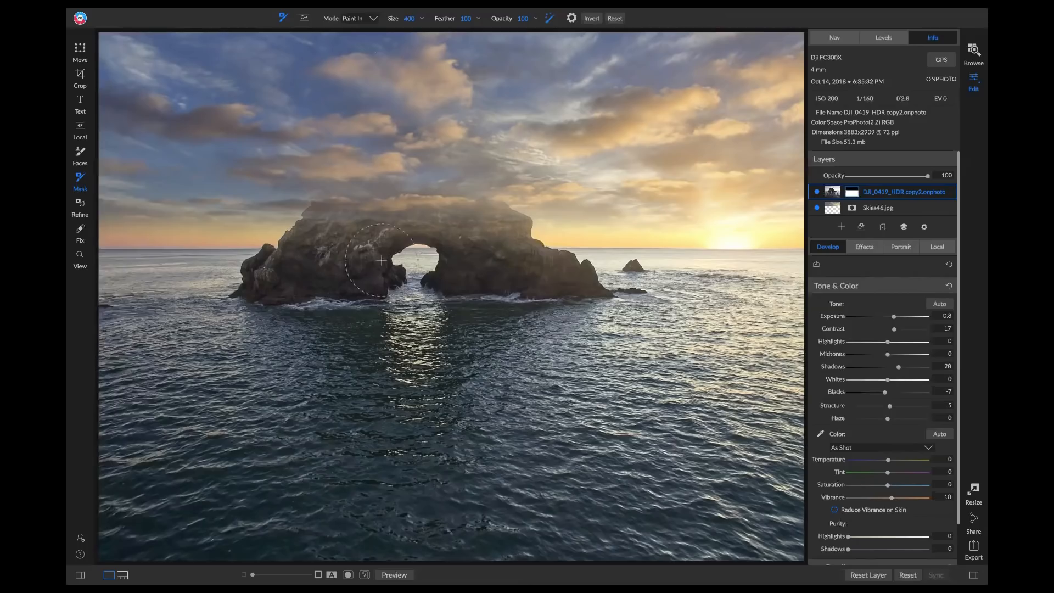
pyautogui.moveTo(345, 219)
pyautogui.mouseDown()
pyautogui.moveTo(434, 209)
pyautogui.moveTo(479, 232)
pyautogui.moveTo(496, 225)
pyautogui.moveTo(502, 218)
pyautogui.moveTo(484, 223)
pyautogui.moveTo(446, 174)
pyautogui.moveTo(409, 154)
pyautogui.moveTo(356, 165)
pyautogui.moveTo(415, 142)
pyautogui.moveTo(448, 151)
pyautogui.moveTo(442, 164)
pyautogui.moveTo(396, 151)
pyautogui.moveTo(338, 176)
pyautogui.moveTo(351, 234)
pyautogui.moveTo(308, 242)
pyautogui.moveTo(347, 183)
pyautogui.moveTo(434, 177)
pyautogui.moveTo(461, 220)
pyautogui.moveTo(487, 210)
pyautogui.mouseUp()
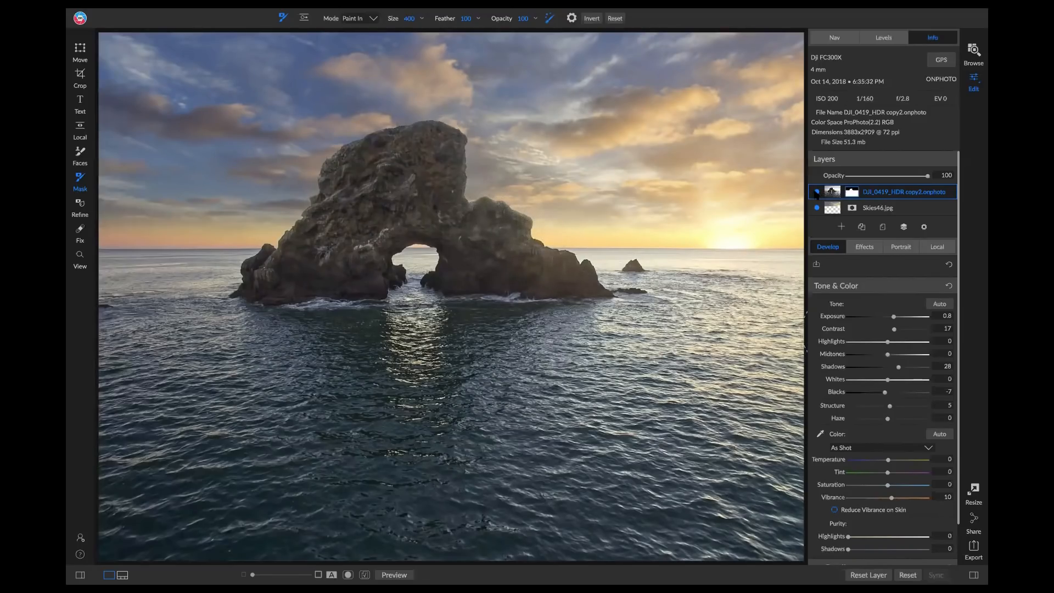
# Compare the composite with the Skies46.jpg layer and then the HDR layer temporarily hidden.
pyautogui.click(817, 207)
pyautogui.click(817, 208)
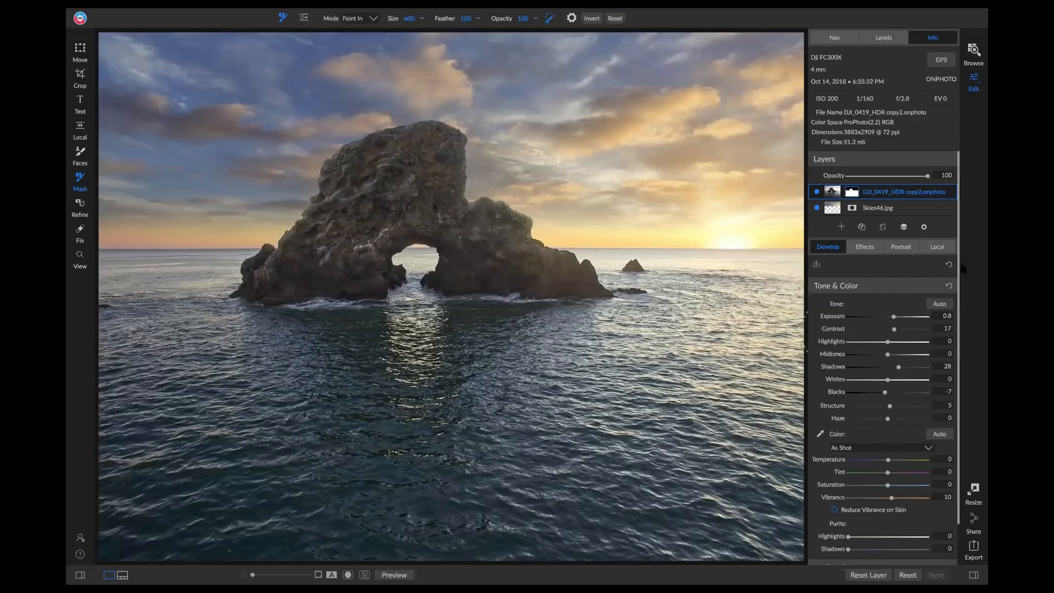
pyautogui.click(816, 192)
pyautogui.click(816, 192)
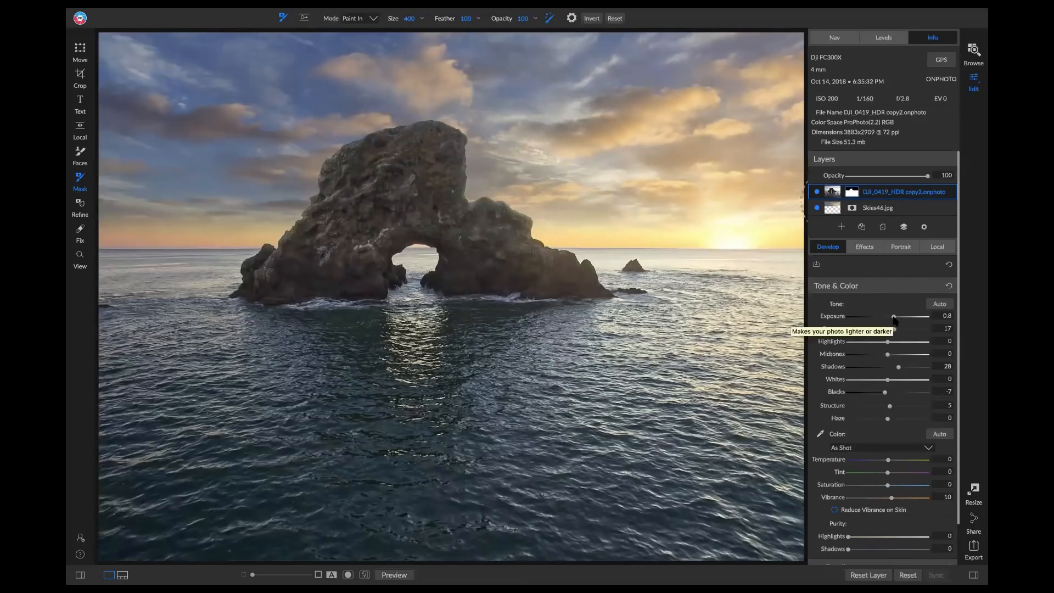
# Try different Exposure values on the HDR layer and on the Skies46.jpg layer, restoring each one.
pyautogui.moveTo(893, 317); pyautogui.dragTo(895, 321)
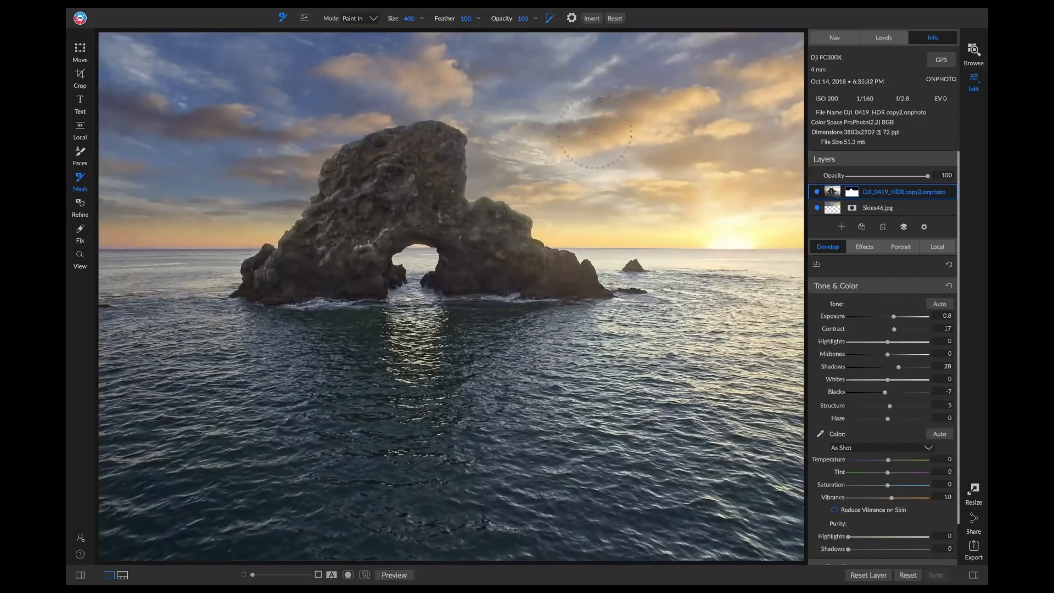
pyautogui.click(909, 213)
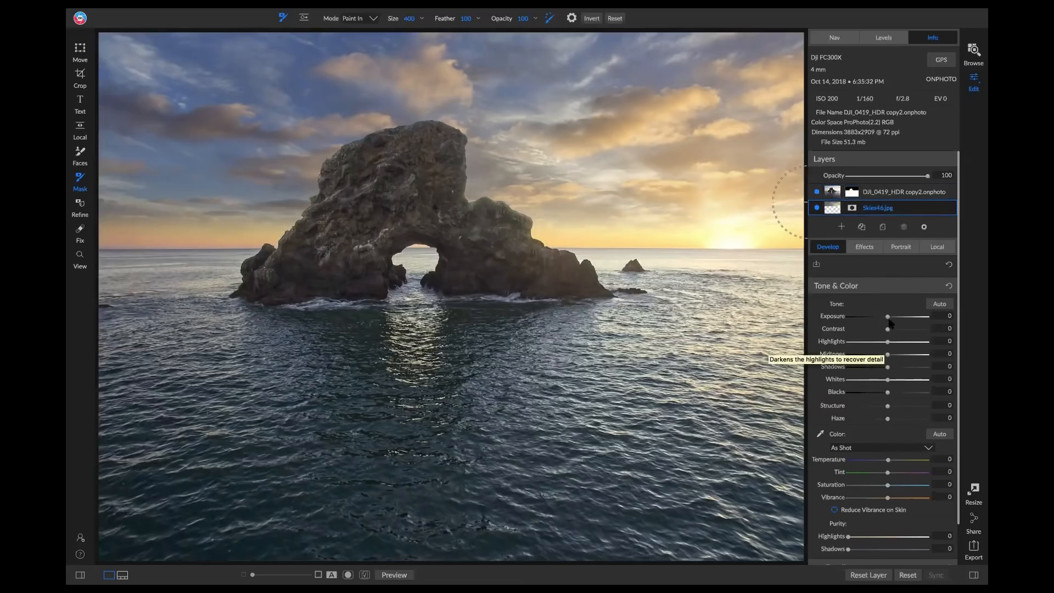
pyautogui.moveTo(887, 319); pyautogui.dragTo(888, 321)
pyautogui.doubleClick(839, 322)
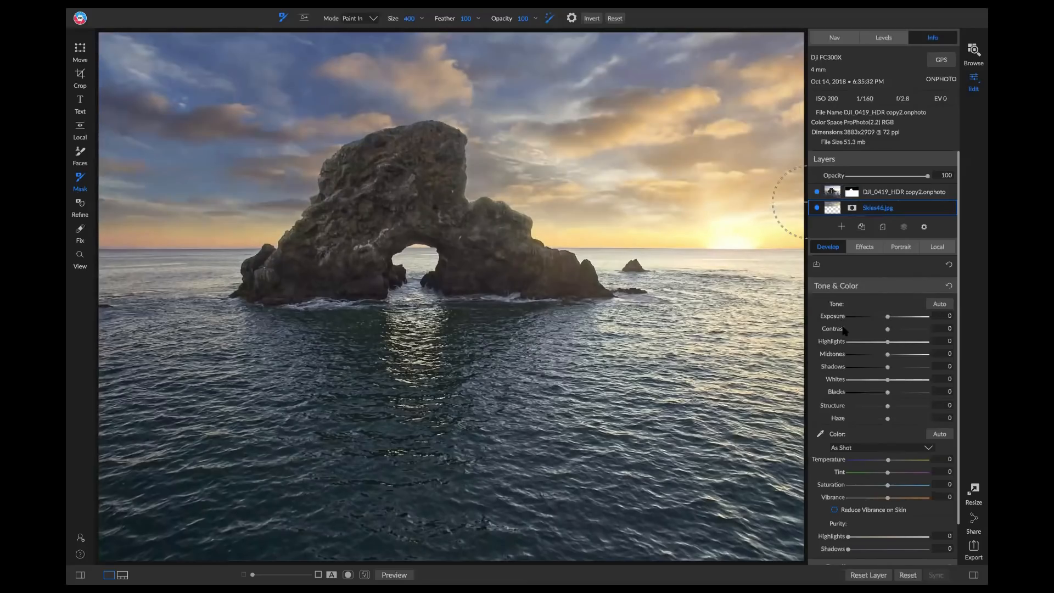
# Create a new stamped layer above the HDR layer and set its Exposure to 0.15.
pyautogui.click(922, 191)
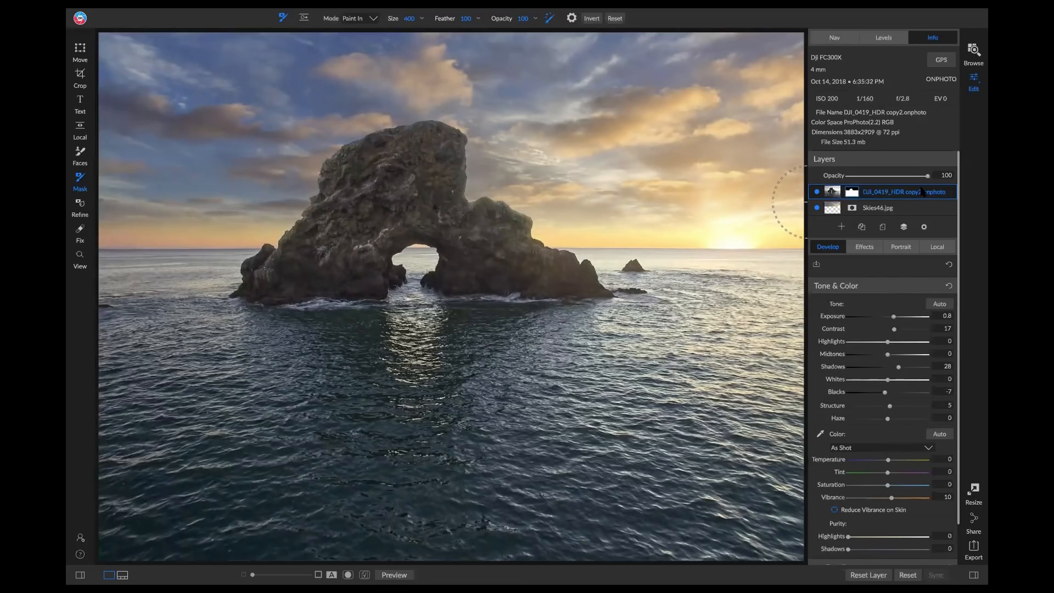
pyautogui.rightClick(910, 195)
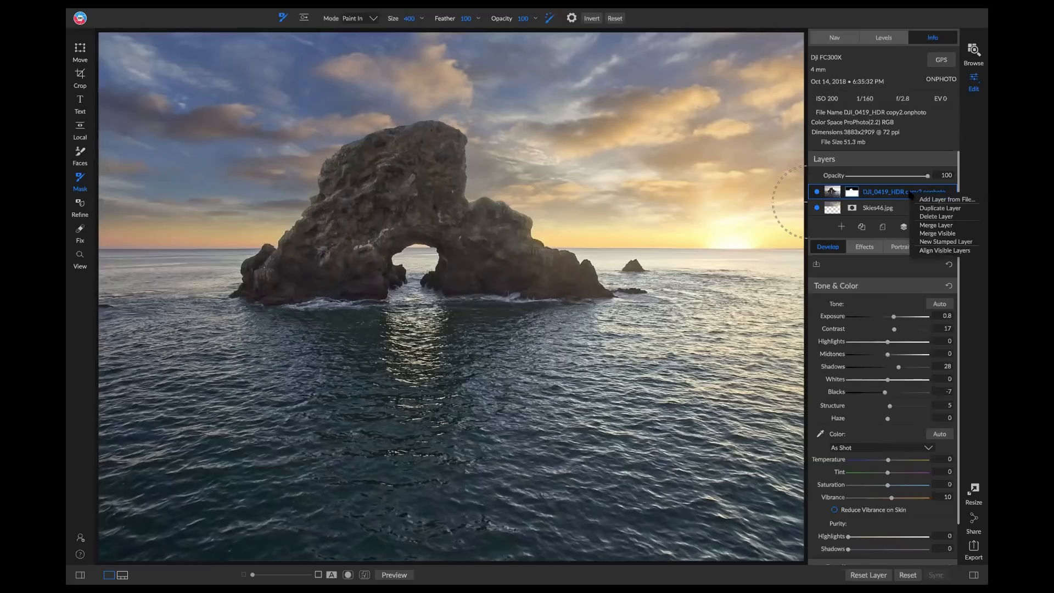
pyautogui.click(936, 243)
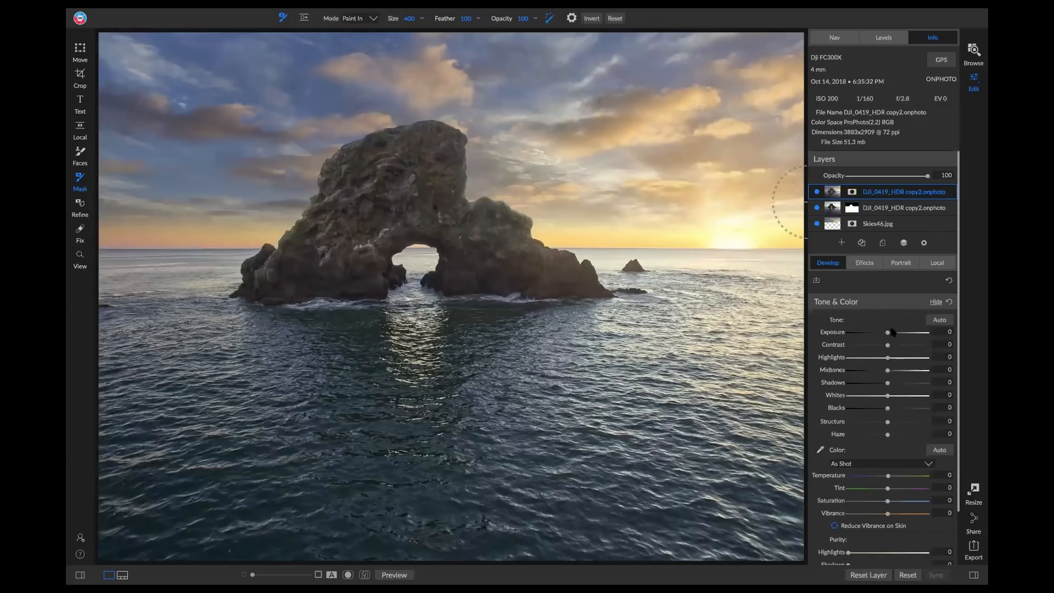
pyautogui.moveTo(886, 333); pyautogui.dragTo(890, 334)
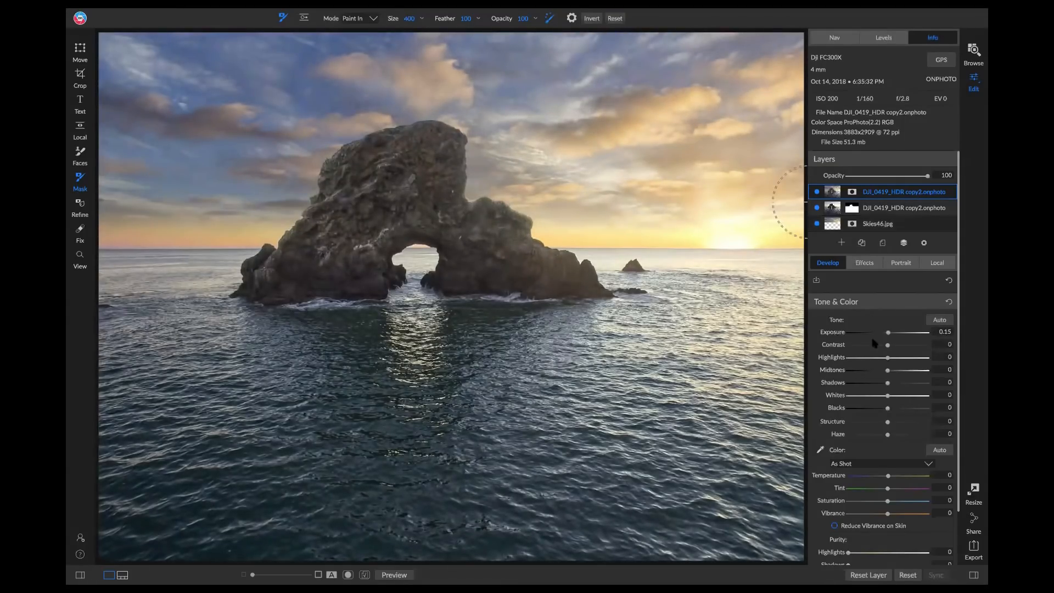
# Reset the stamped layer's Exposure to 0 and add a LUTs effects filter to it.
pyautogui.doubleClick(839, 333)
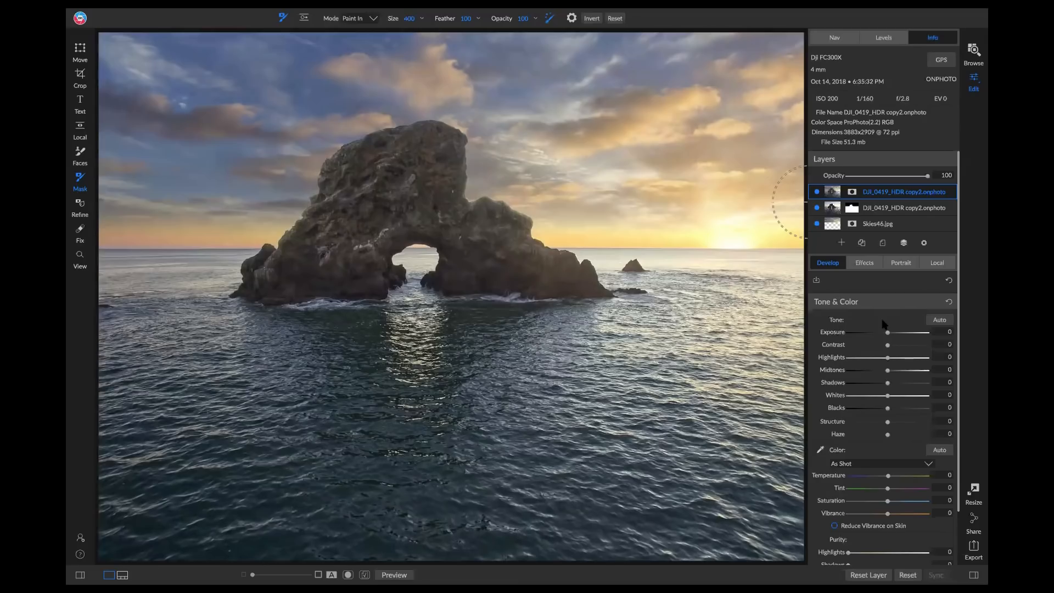
pyautogui.click(866, 266)
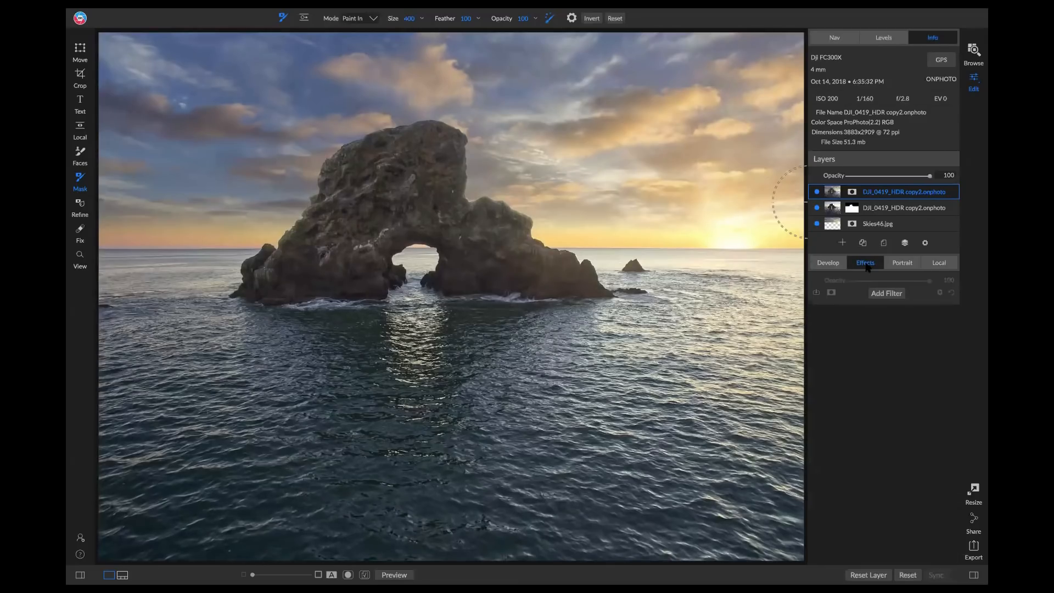
pyautogui.click(885, 293)
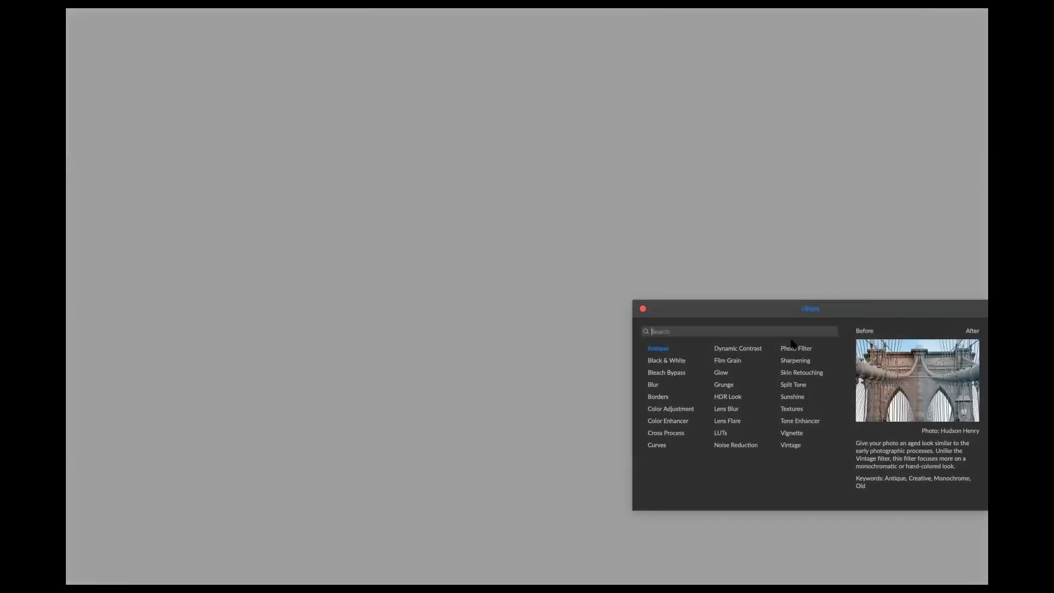
pyautogui.click(723, 432)
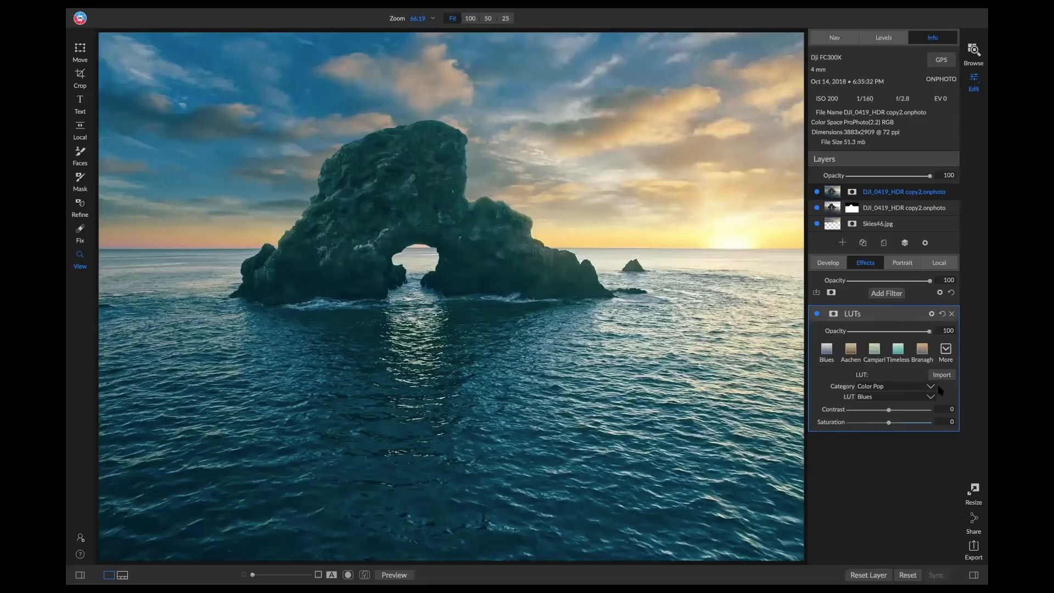
# Set the LUTs filter to the Cinematic Color Grading category's Iced Tea - Warming - Vintage LUT and compare before and after.
pyautogui.click(909, 386)
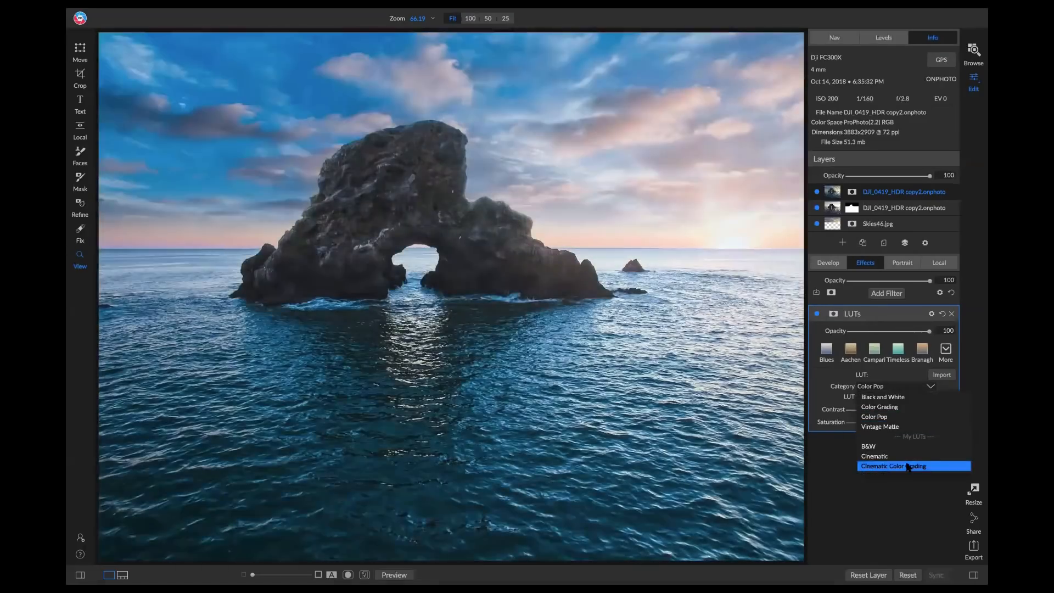
pyautogui.click(909, 464)
pyautogui.click(901, 397)
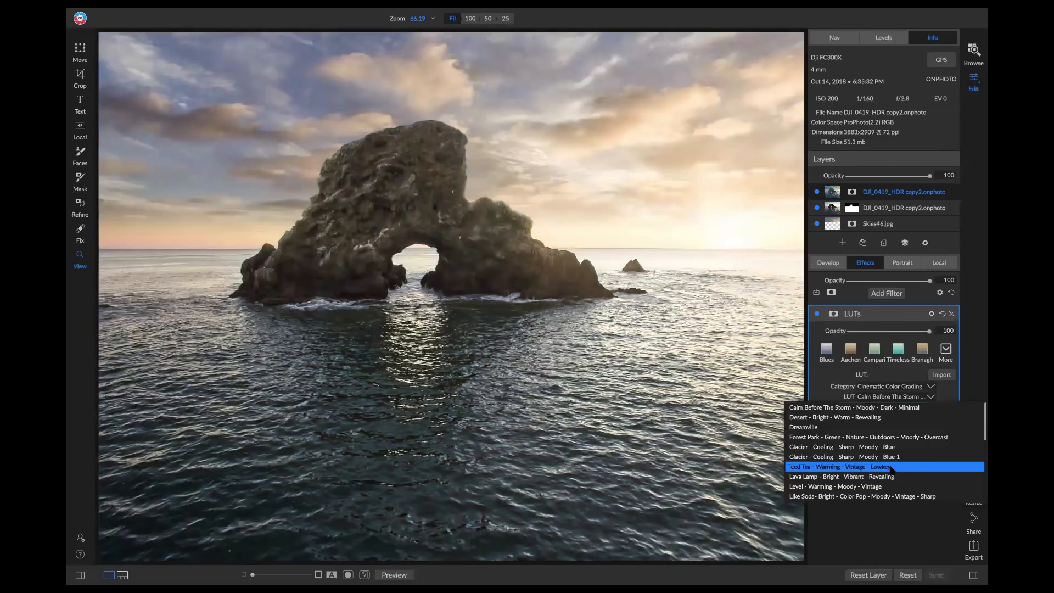
pyautogui.click(891, 467)
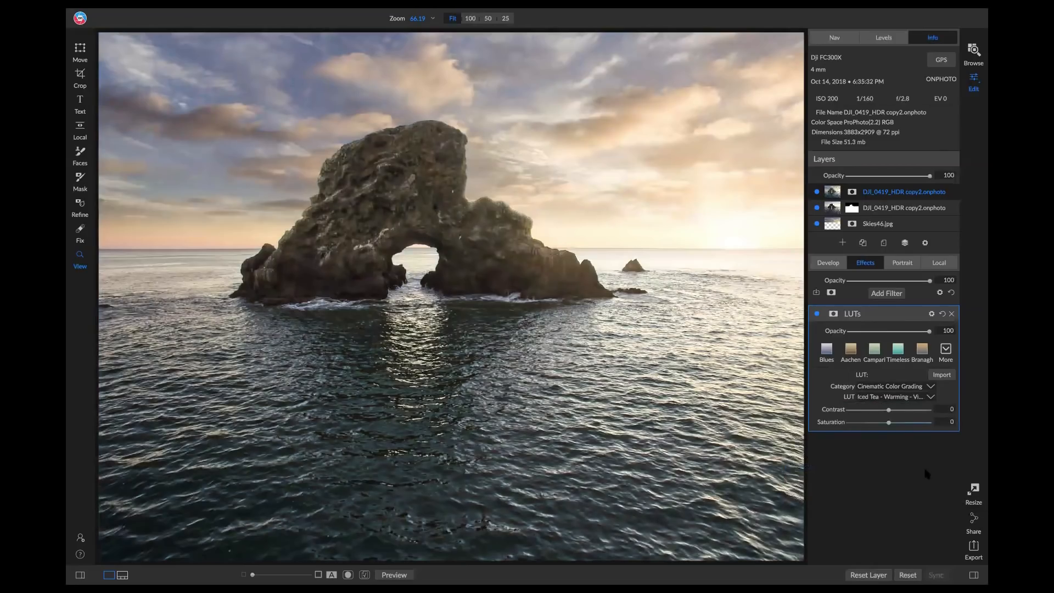
pyautogui.press('\\')
pyautogui.press('\\')
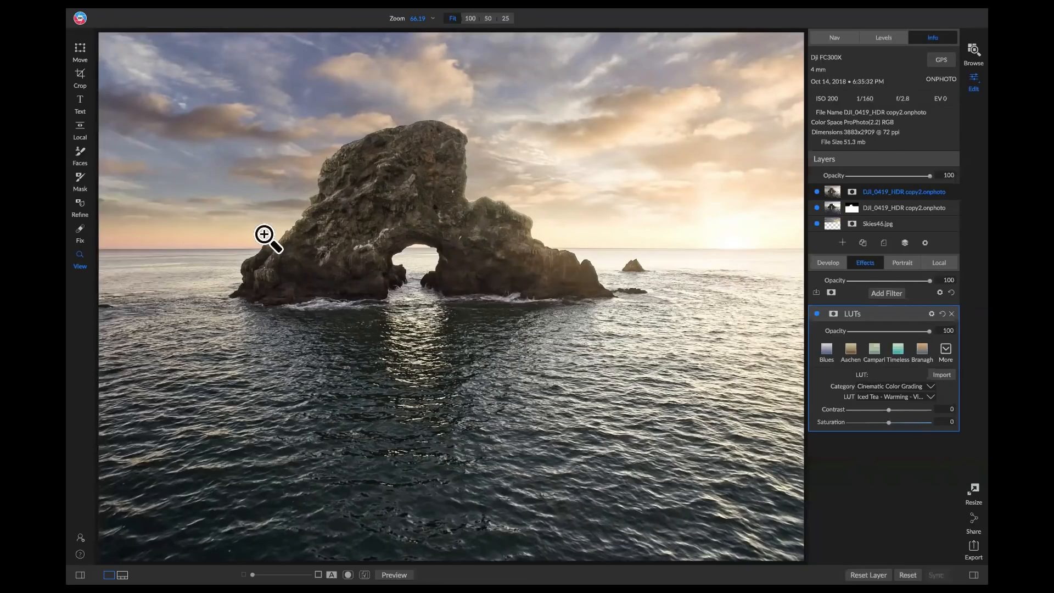
# Hide the stamped layer and the Skies46.jpg layer, and reset the HDR layer's mask.
pyautogui.click(817, 191)
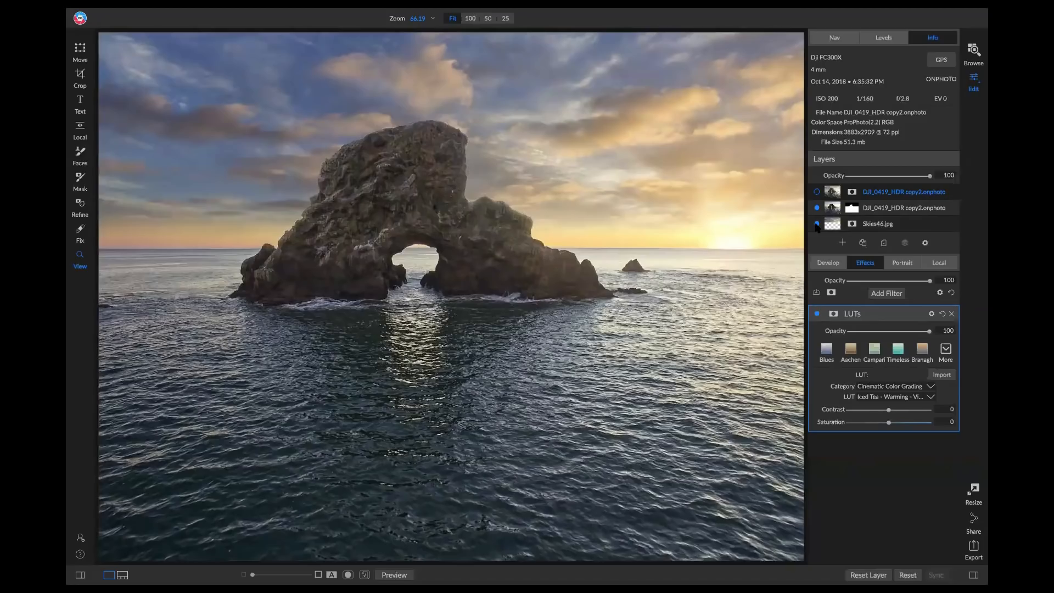
pyautogui.click(817, 224)
pyautogui.click(852, 208)
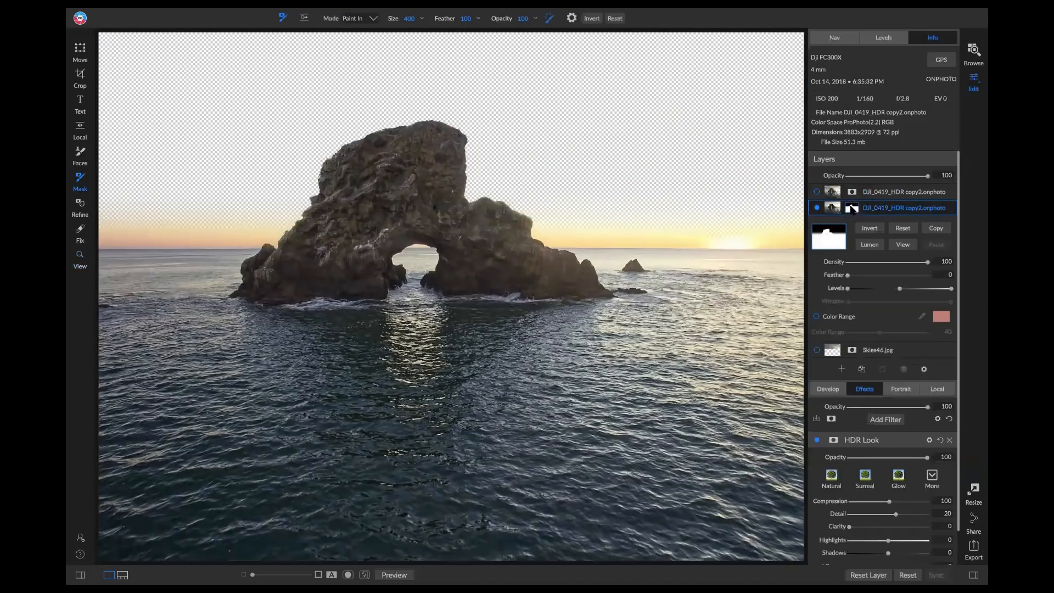
pyautogui.click(900, 229)
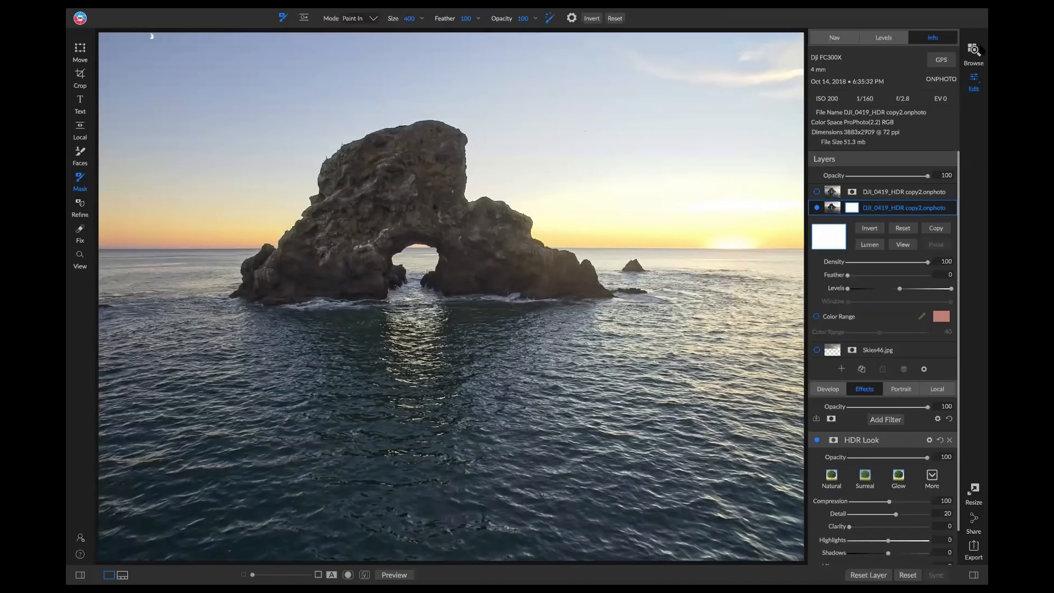
# Save and leave the sea-arch composite, and open the steampunk hat portrait from the Demo album for editing.
pyautogui.click(979, 50)
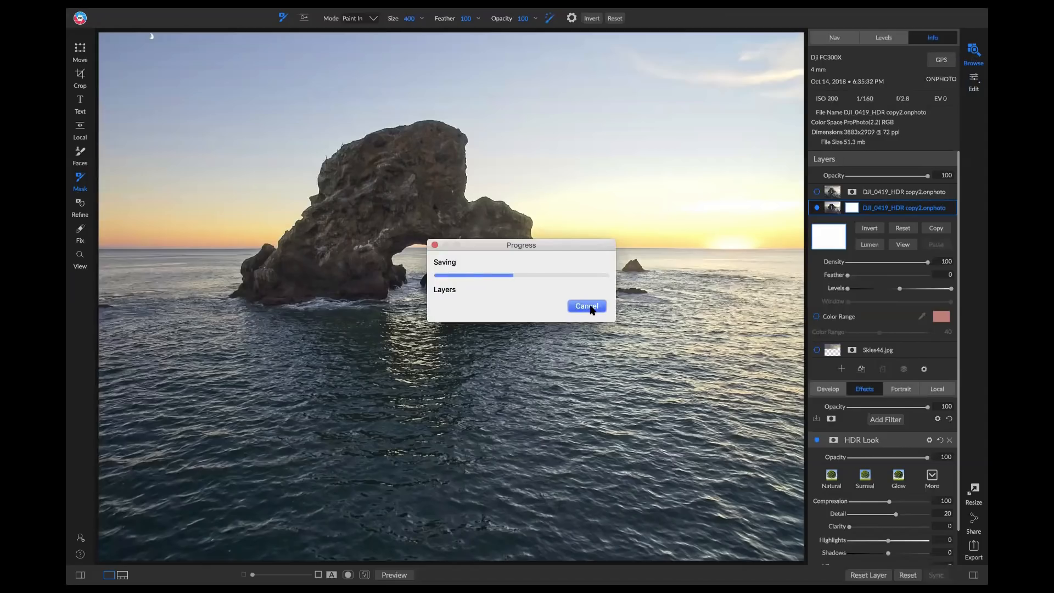
pyautogui.click(591, 310)
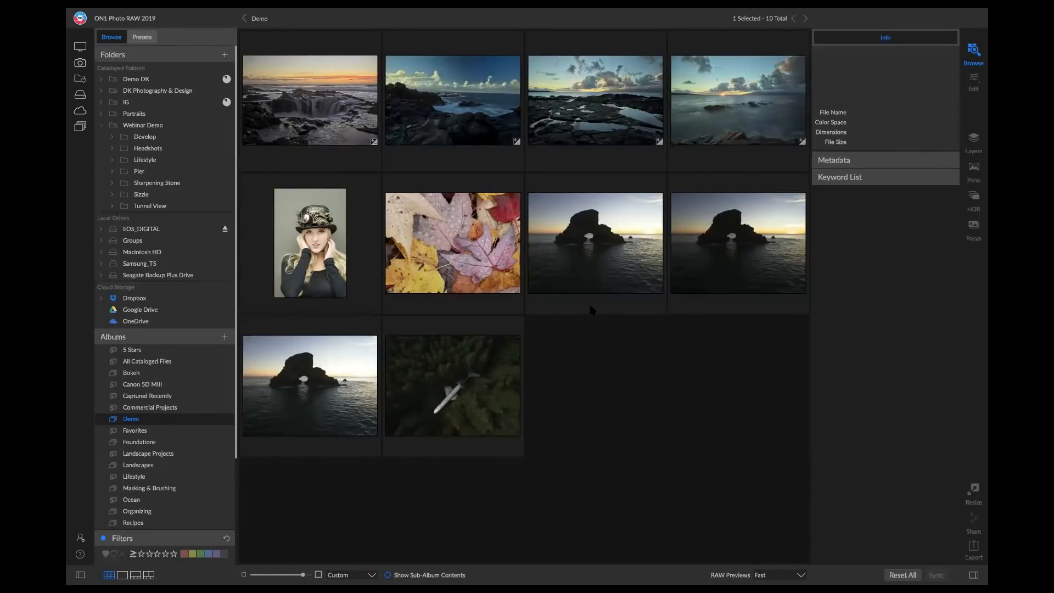
pyautogui.doubleClick(319, 231)
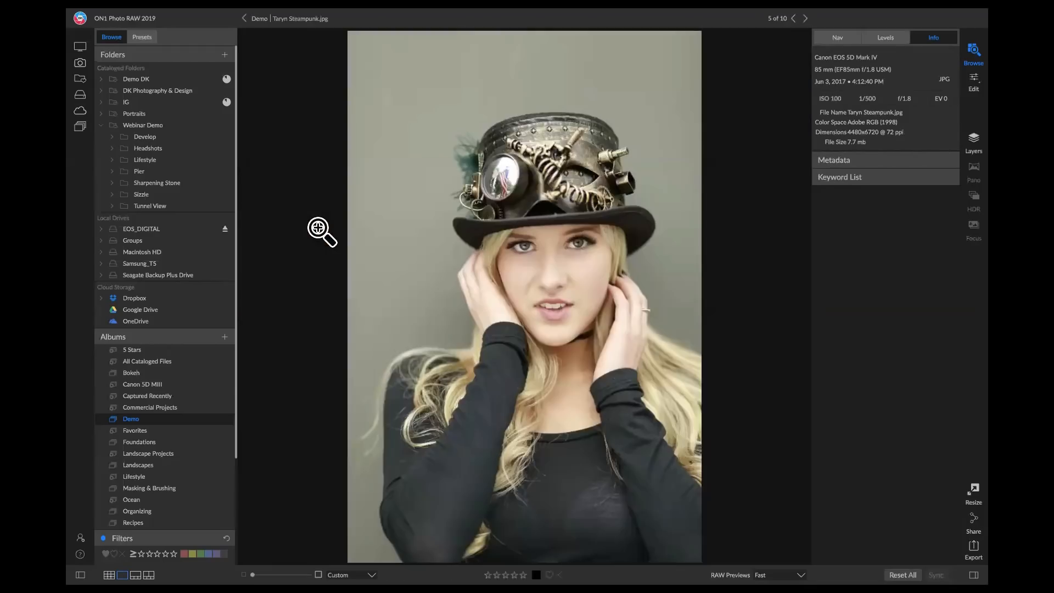
pyautogui.click(974, 78)
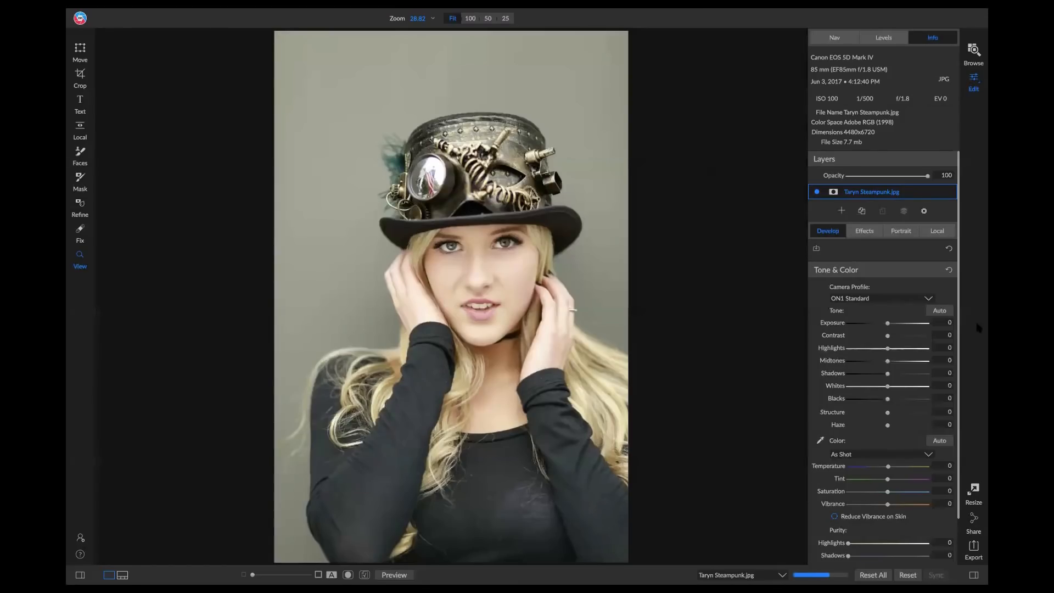
# Apply Portrait retouching to the face with skin Blemishes 80, Smoothing 59, Shine 38 and Evenness 54.
pyautogui.click(899, 231)
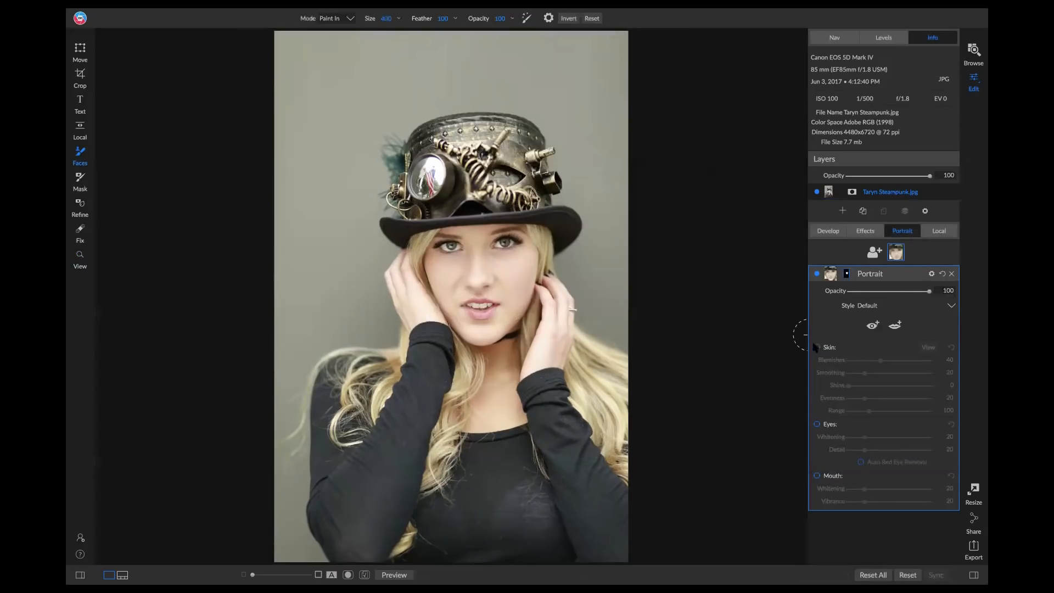
pyautogui.press('z')
pyautogui.click(489, 256)
pyautogui.moveTo(511, 263); pyautogui.dragTo(649, 290)
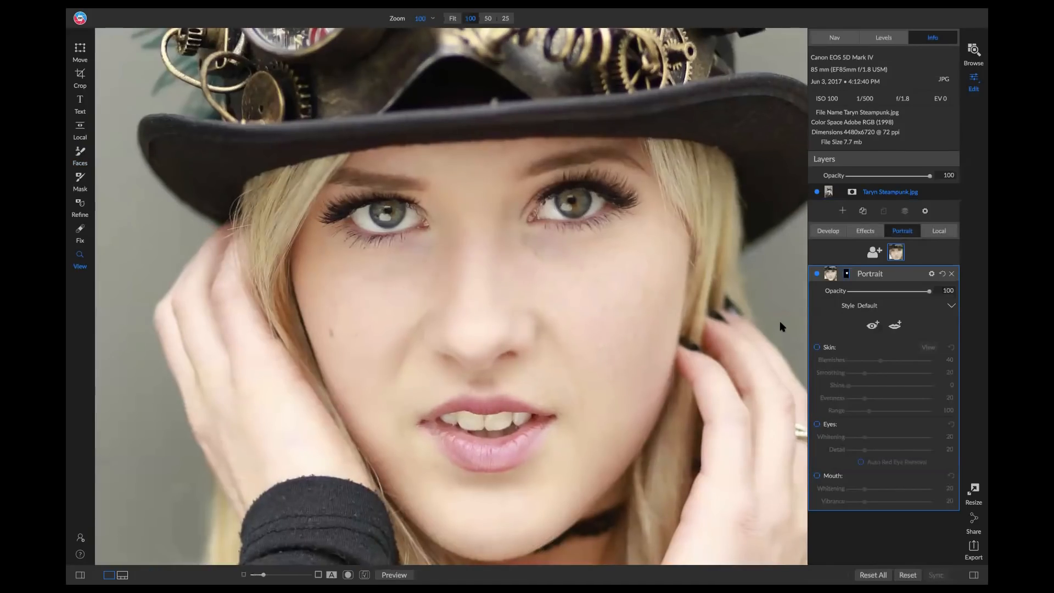
pyautogui.click(817, 347)
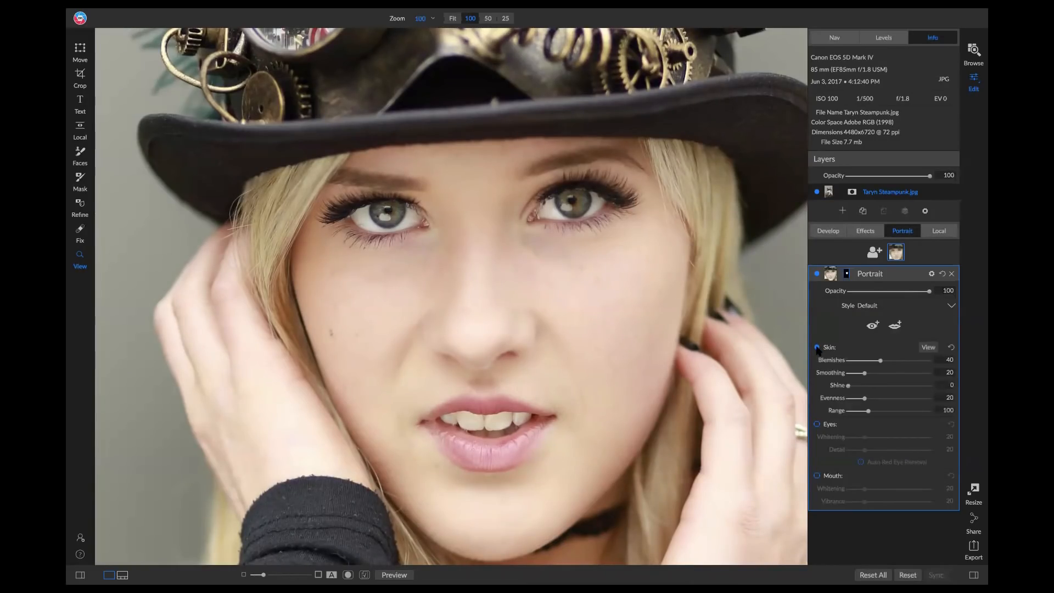
pyautogui.moveTo(880, 360); pyautogui.dragTo(891, 398)
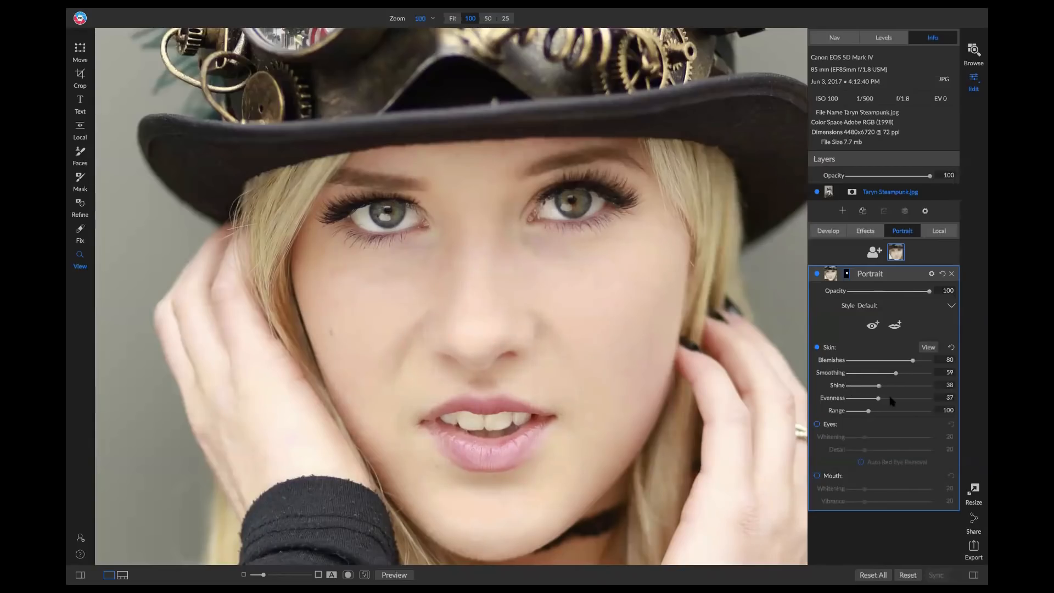
# Compare the face at 100% with and without the skin retouching, leaving it enabled.
pyautogui.click(817, 347)
pyautogui.click(817, 348)
pyautogui.click(817, 348)
pyautogui.click(817, 348)
pyautogui.click(817, 347)
pyautogui.click(817, 347)
pyautogui.click(816, 348)
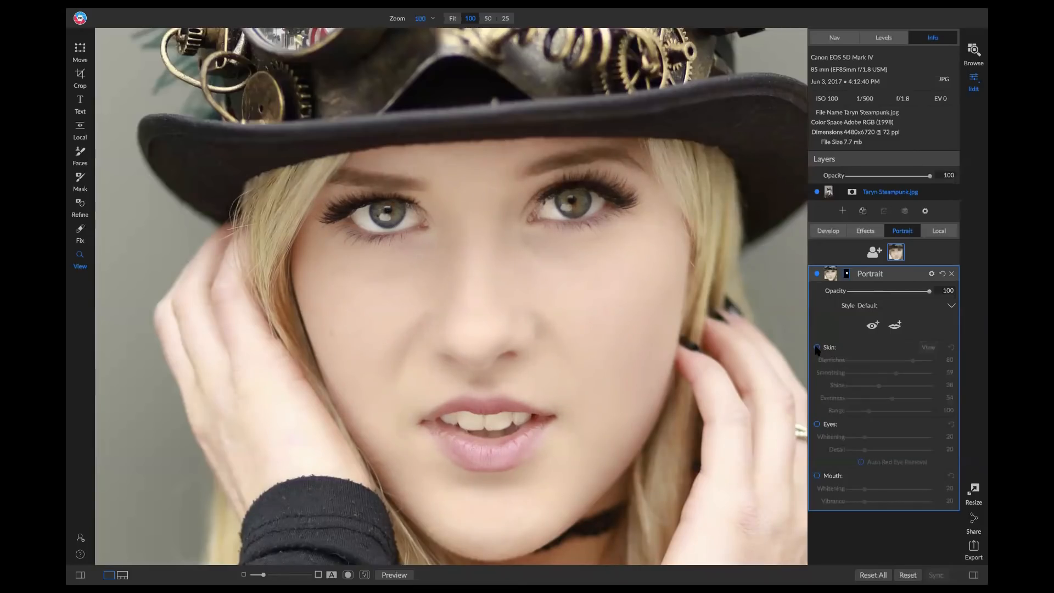
pyautogui.click(816, 348)
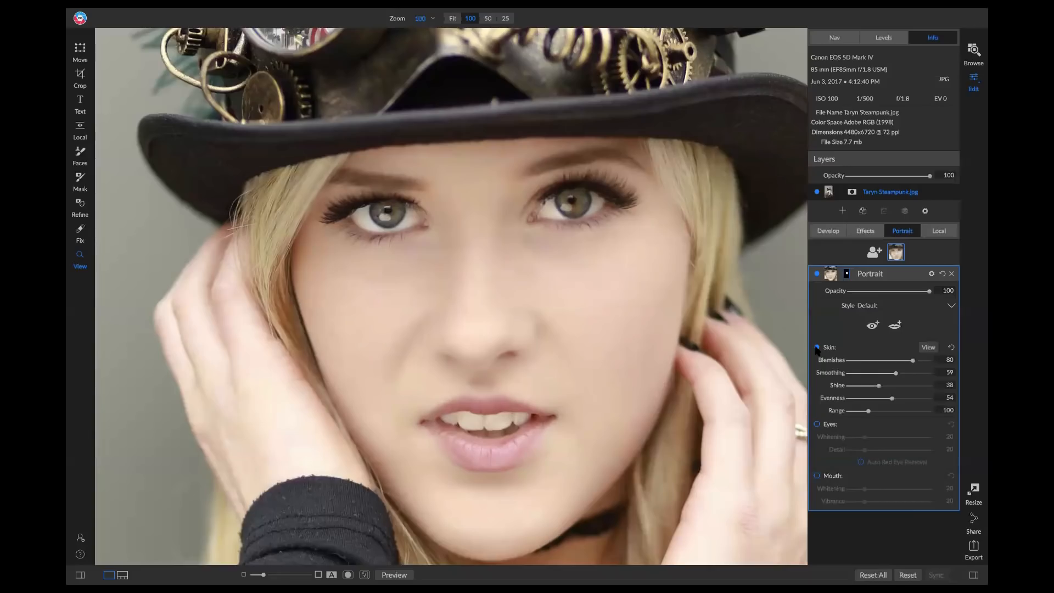
# Enable eye retouching, mark the center of both eyes and fit the outlines to the eye shapes.
pyautogui.click(816, 425)
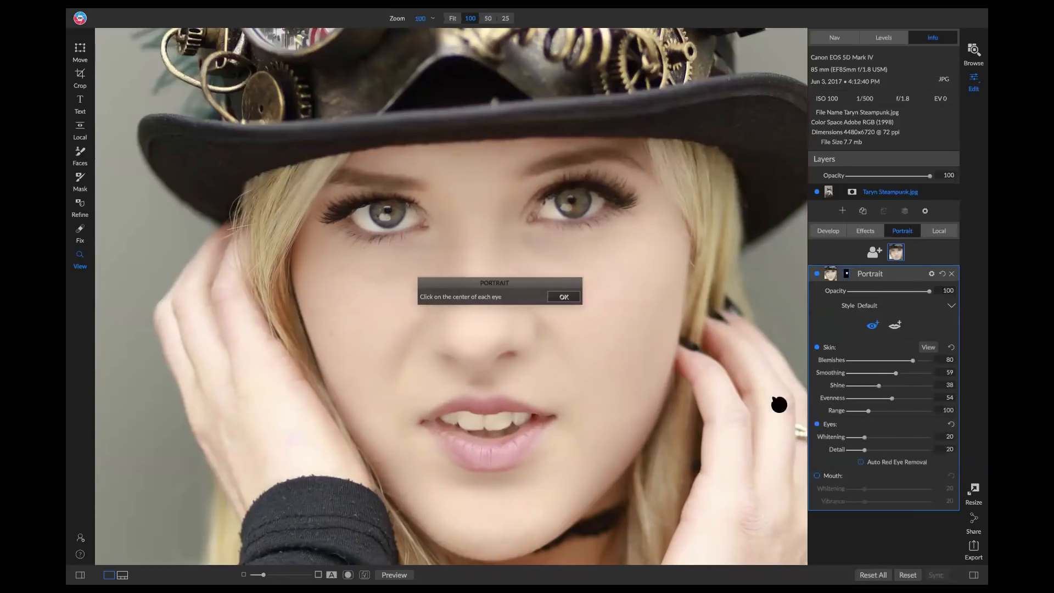
pyautogui.click(387, 214)
pyautogui.click(573, 205)
pyautogui.moveTo(575, 225); pyautogui.dragTo(535, 215)
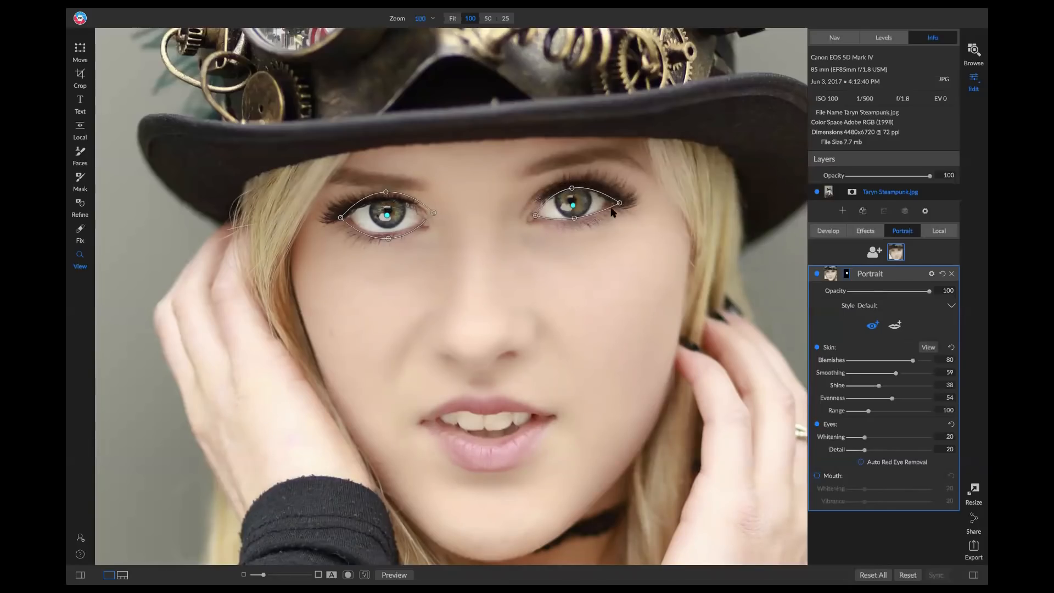
pyautogui.moveTo(609, 202); pyautogui.dragTo(610, 202)
pyautogui.moveTo(385, 193); pyautogui.dragTo(345, 216)
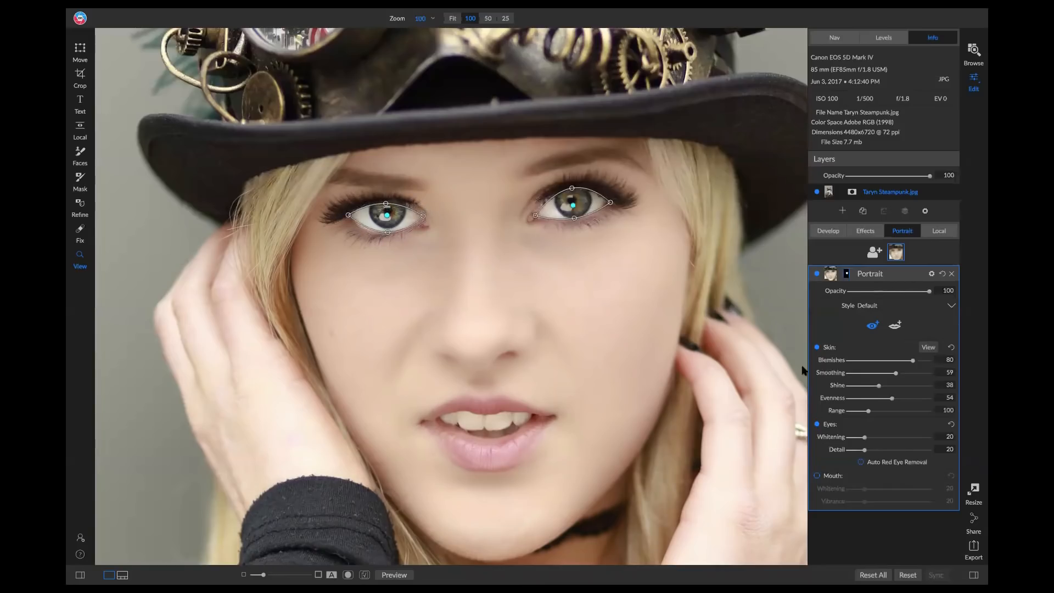
# Set the eyes' Whitening to 15 and Detail to 7, and compare the face with and without the eye retouching.
pyautogui.moveTo(865, 439); pyautogui.dragTo(844, 450)
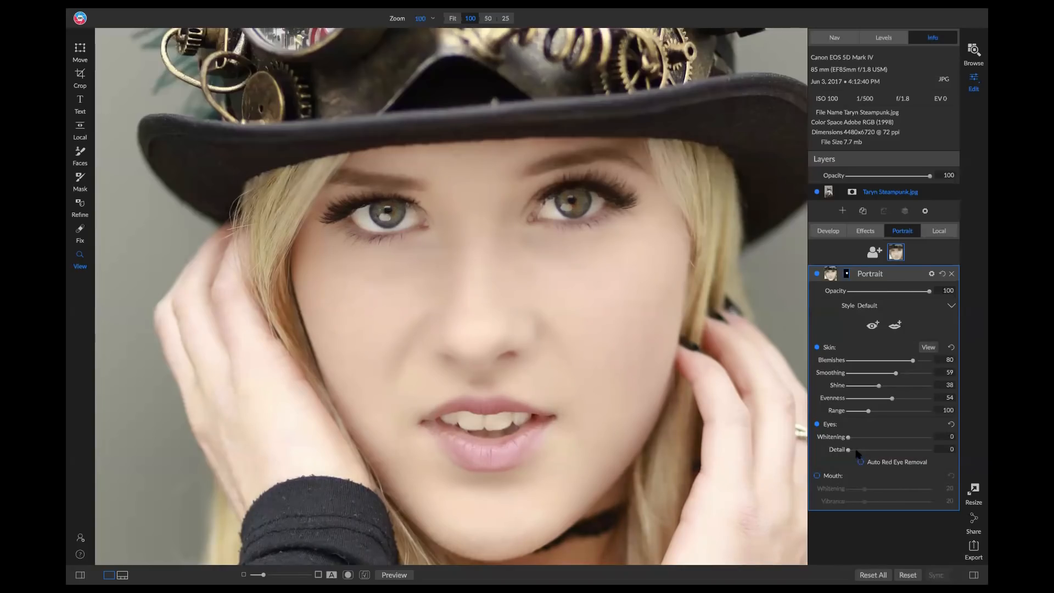
pyautogui.moveTo(848, 439)
pyautogui.mouseDown()
pyautogui.moveTo(870, 453)
pyautogui.moveTo(851, 453)
pyautogui.mouseUp()
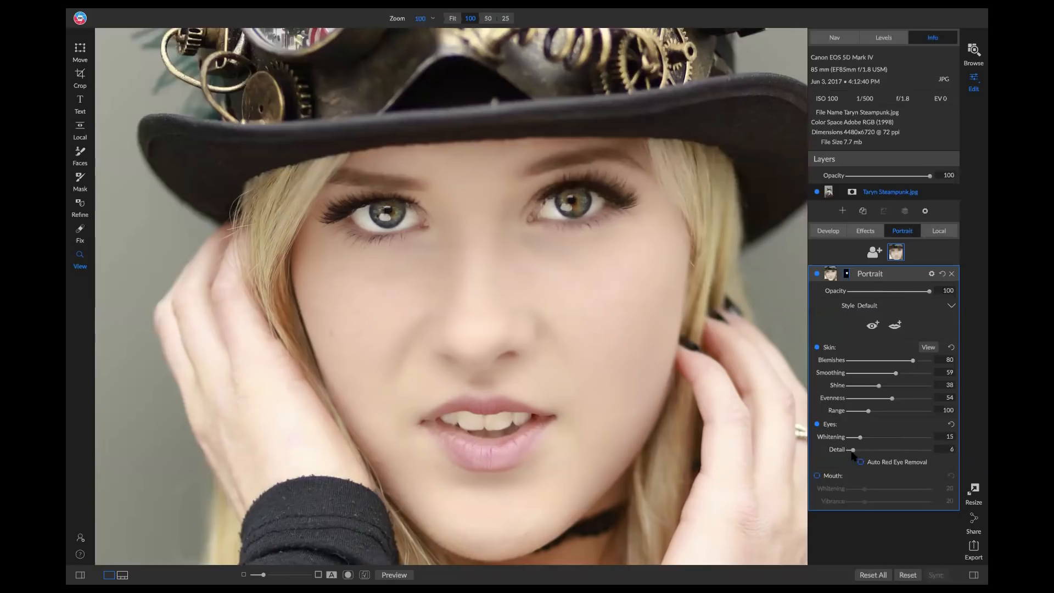
pyautogui.click(817, 423)
pyautogui.click(817, 423)
pyautogui.click(817, 424)
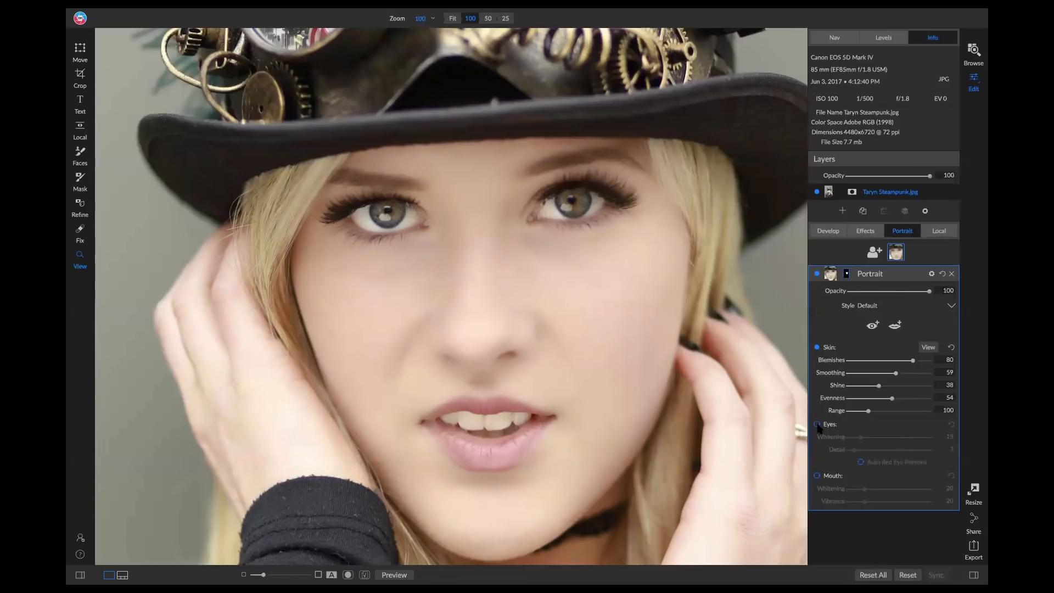
pyautogui.click(817, 423)
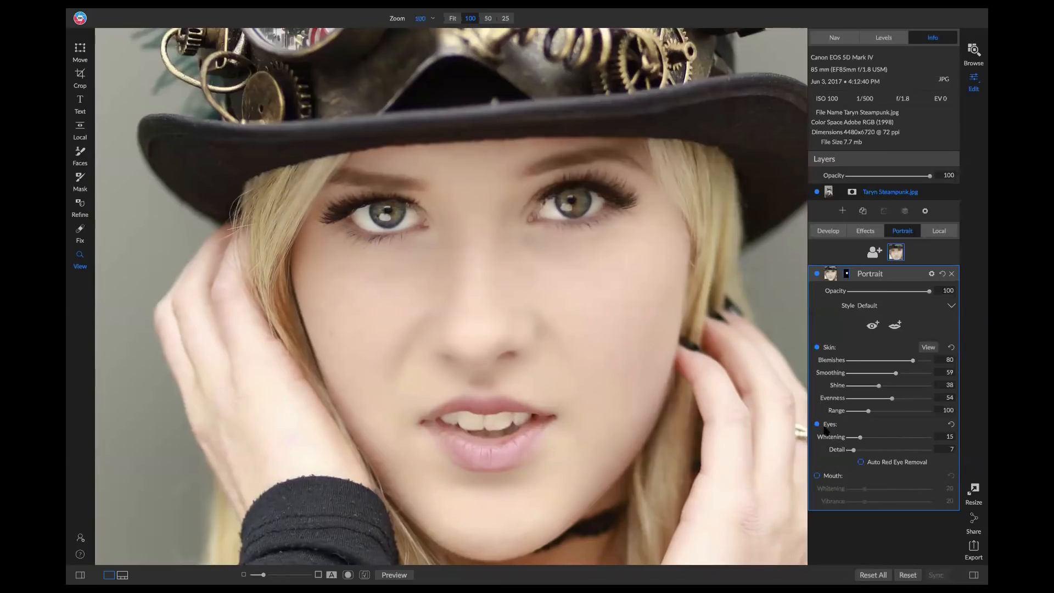
# Enable mouth retouching with teeth included, mark both mouth corners and fit the outlines to the lips and teeth.
pyautogui.click(817, 476)
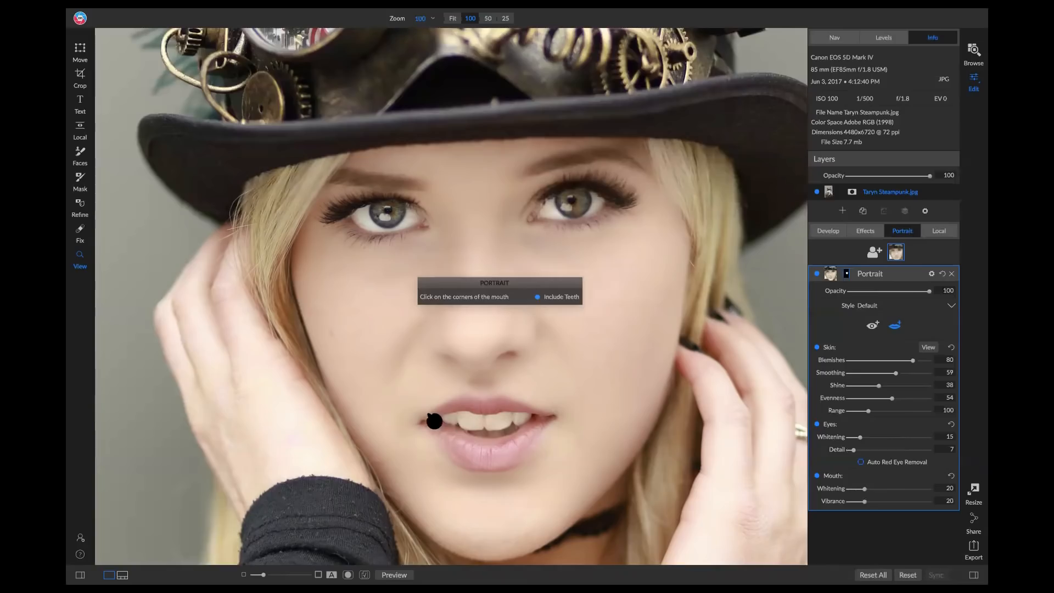
pyautogui.click(423, 427)
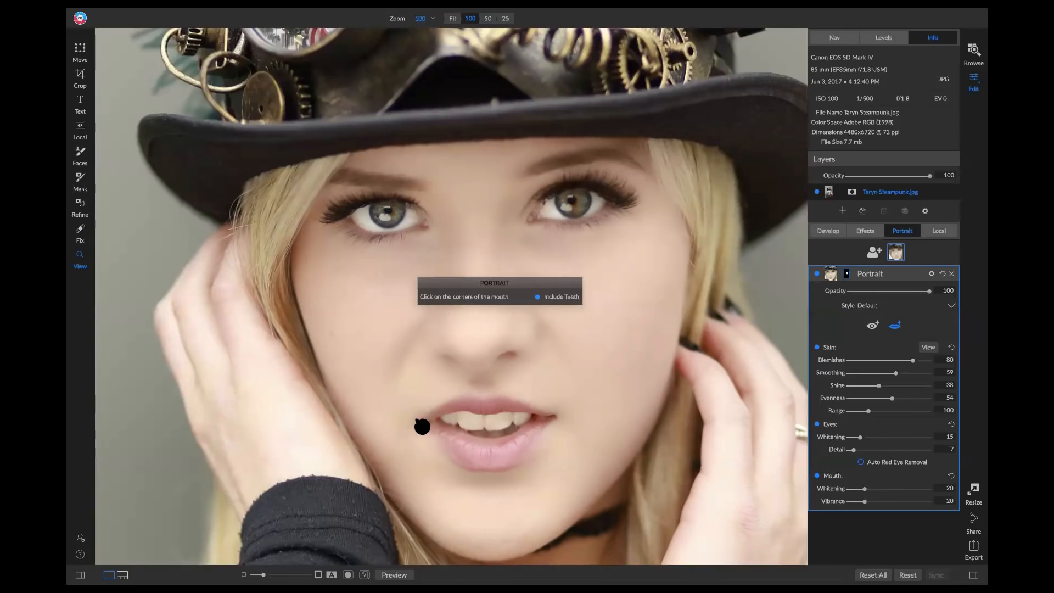
pyautogui.click(556, 421)
pyautogui.moveTo(484, 401); pyautogui.dragTo(481, 396)
pyautogui.moveTo(490, 442); pyautogui.dragTo(491, 470)
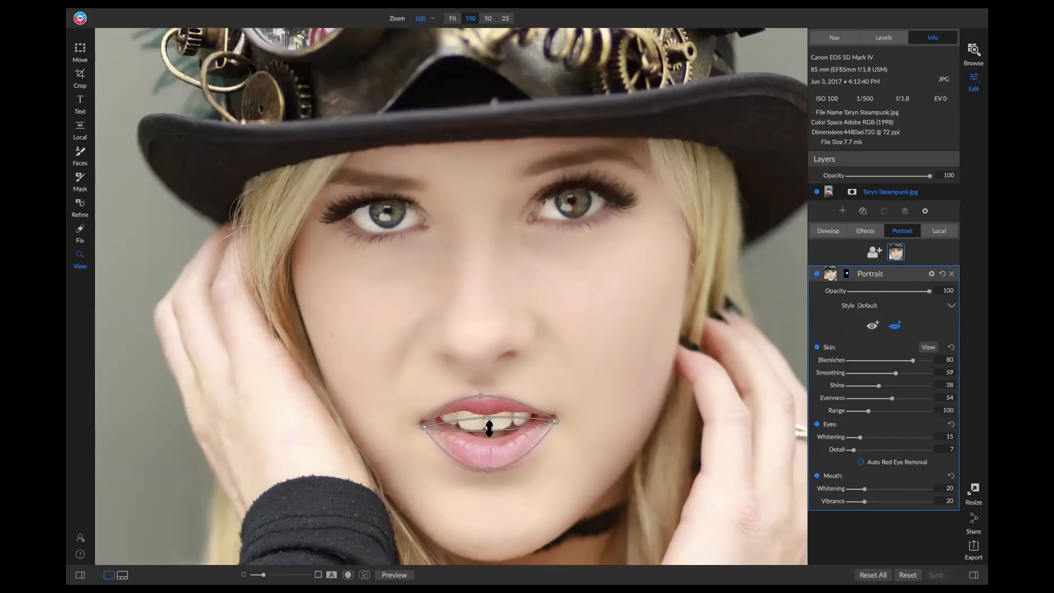
pyautogui.moveTo(489, 431); pyautogui.dragTo(479, 408)
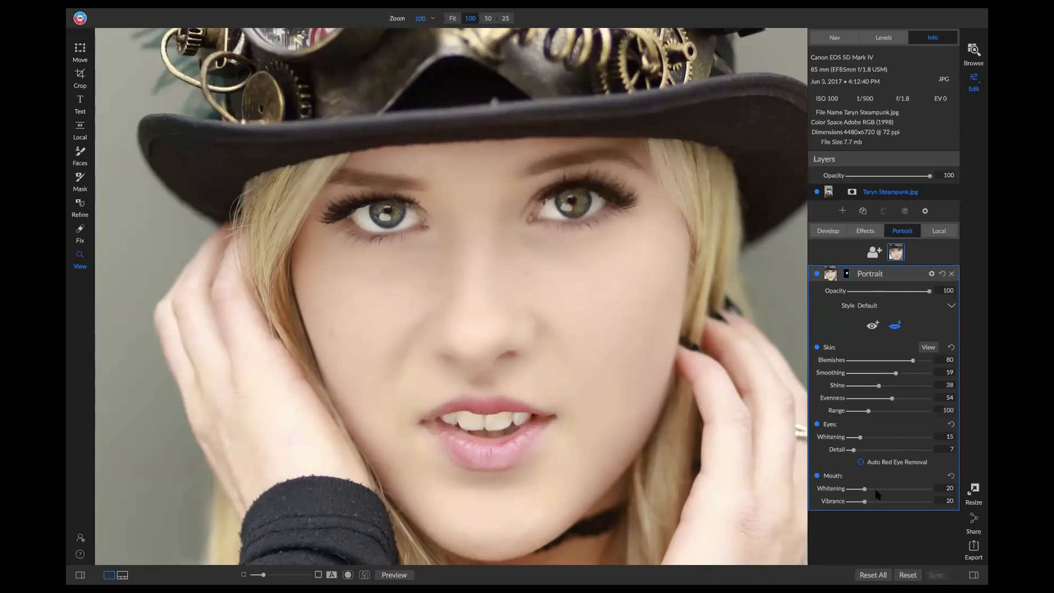
# Set the mouth's Whitening to 56 and Vibrance to 95, comparing the face with and without the mouth retouching.
pyautogui.moveTo(864, 489); pyautogui.dragTo(922, 494)
pyautogui.click(817, 475)
pyautogui.click(816, 475)
pyautogui.moveTo(920, 489)
pyautogui.mouseDown()
pyautogui.moveTo(892, 490)
pyautogui.moveTo(925, 505)
pyautogui.mouseUp()
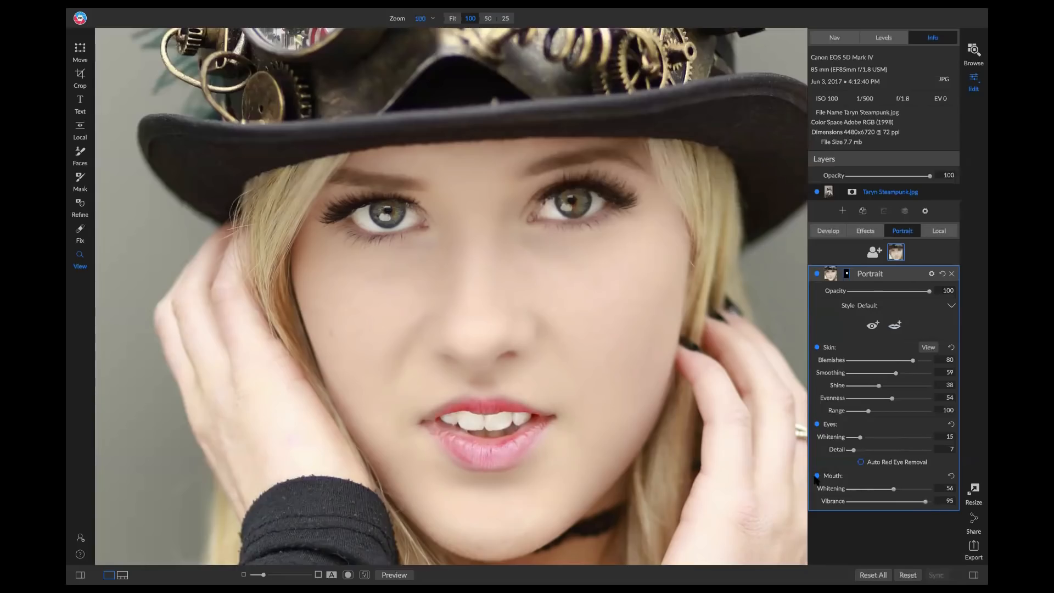
pyautogui.click(817, 476)
pyautogui.click(817, 475)
# Fit the whole photo in view and compare it with and without the portrait retouching.
pyautogui.click(510, 333)
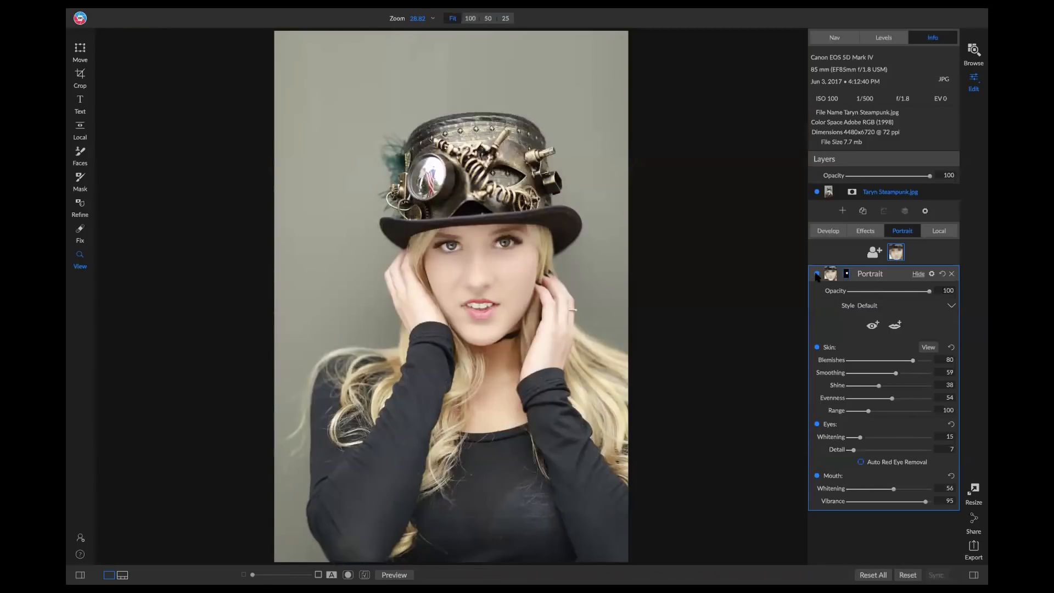
pyautogui.click(816, 274)
pyautogui.click(816, 274)
pyautogui.click(817, 274)
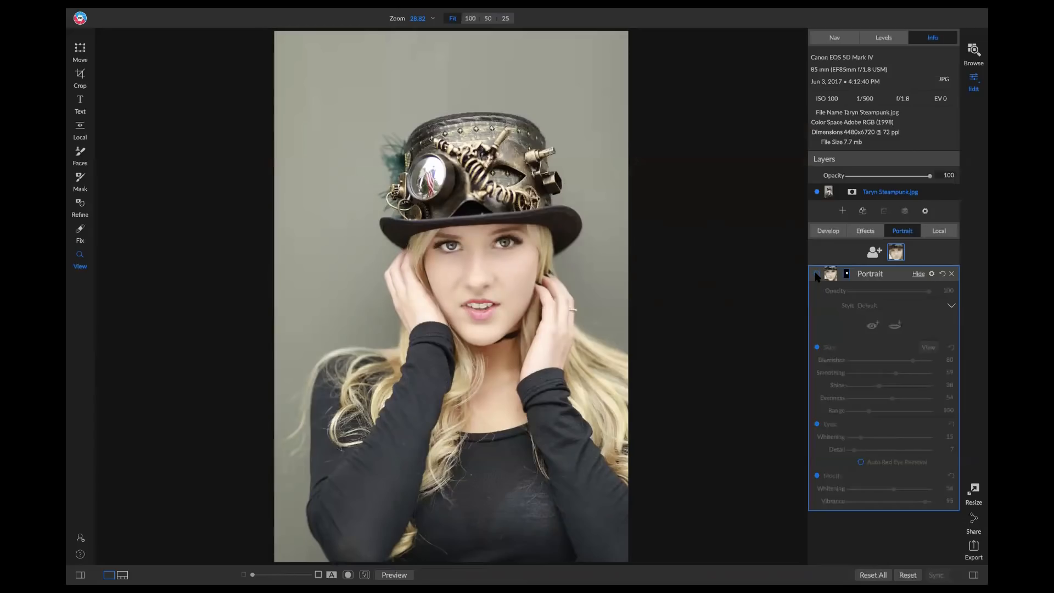
pyautogui.click(816, 275)
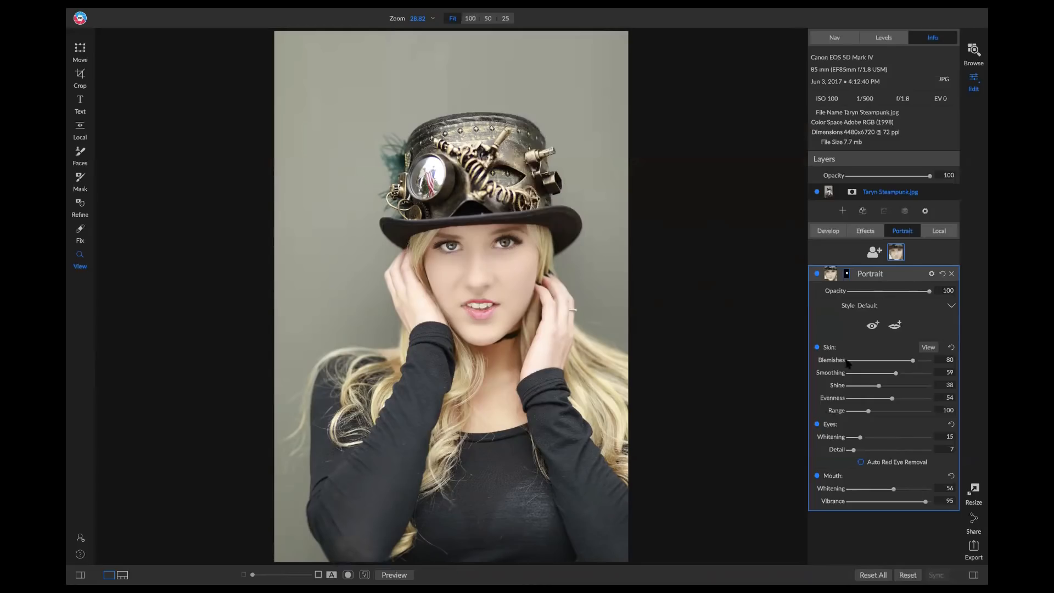
# At close range on the eyes and brows, reduce the Paint Out masking brush to size 80, and return to the whole photo.
pyautogui.click(477, 271)
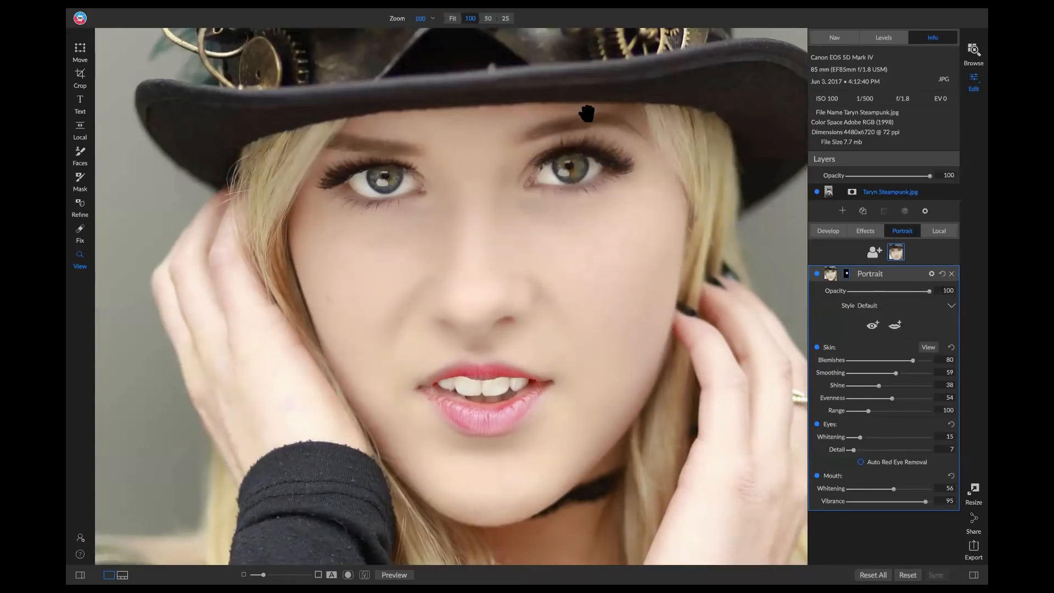
pyautogui.press('b')
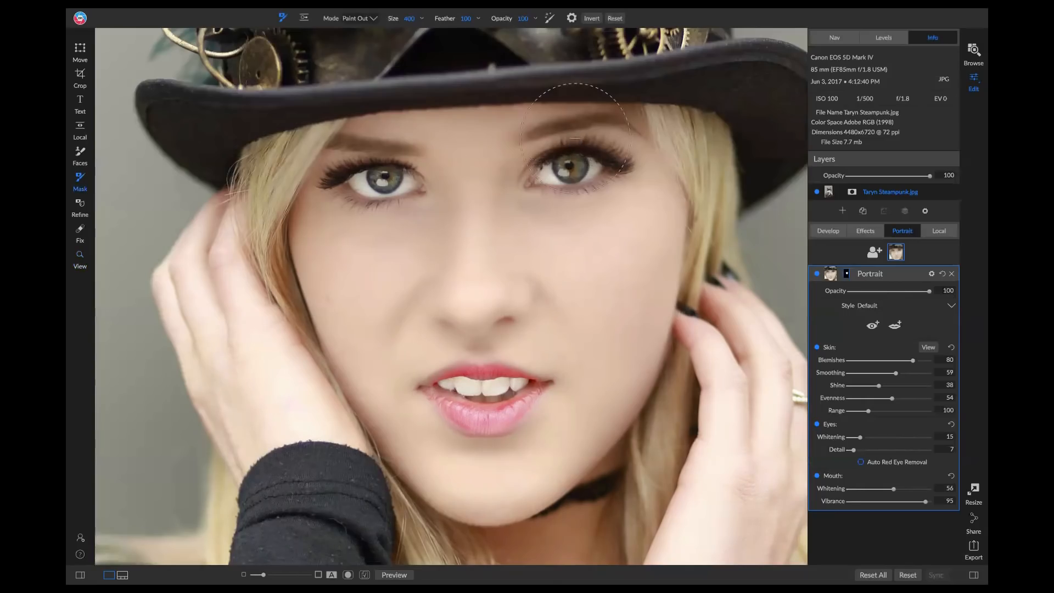
pyautogui.press('[')
pyautogui.press('[')
pyautogui.press('[')
pyautogui.press('[')
pyautogui.press('[')
pyautogui.press('[')
pyautogui.press('z')
pyautogui.hotkey('ctrl', '0')
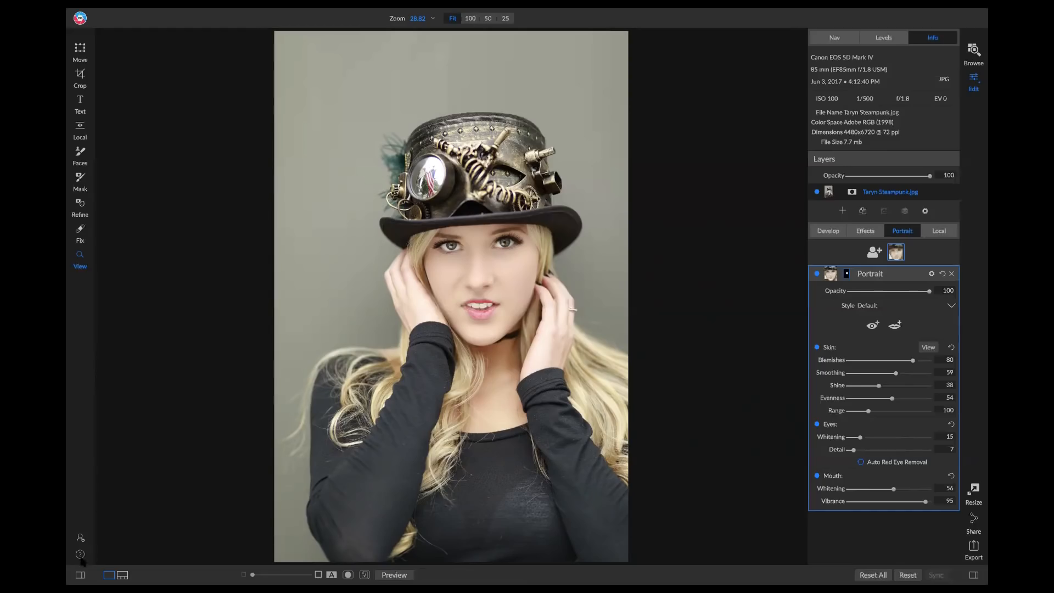
# Browse the Hipster presets at large size and apply the warm vintage one with a scratched texture and light leak.
pyautogui.click(80, 575)
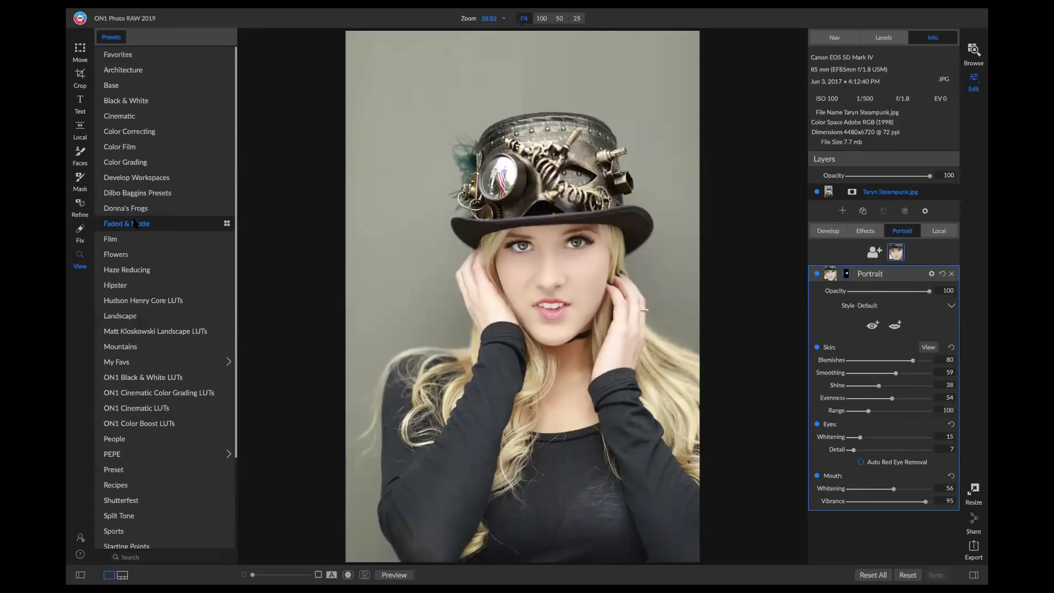
pyautogui.click(132, 285)
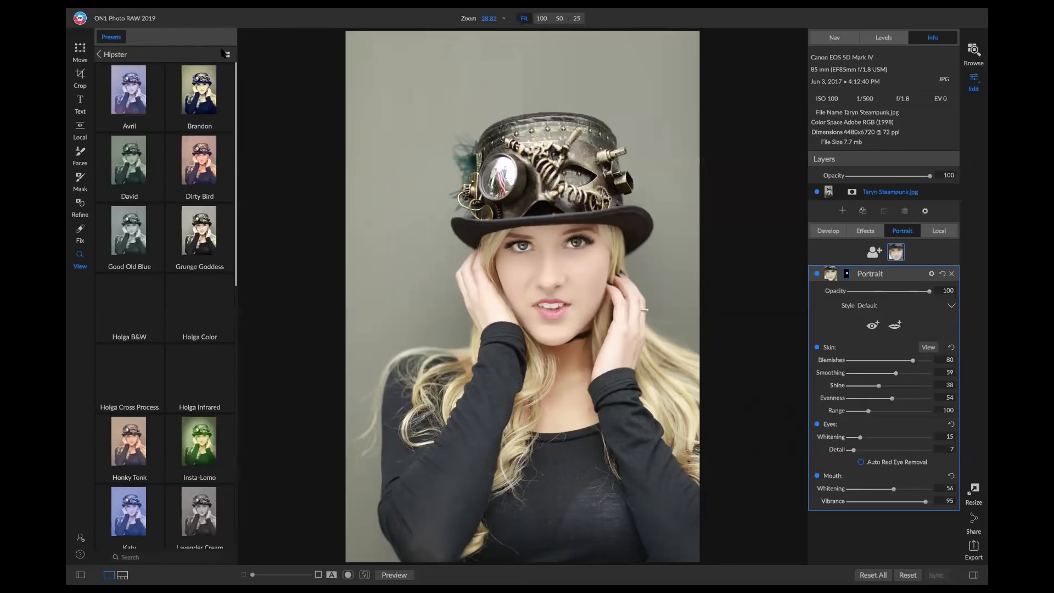
pyautogui.click(227, 55)
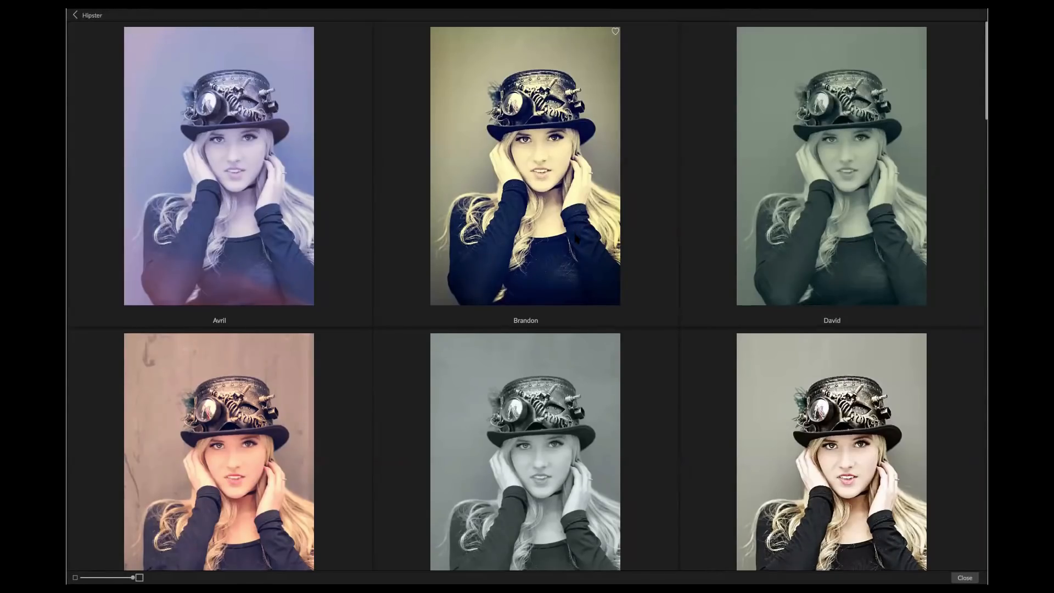
pyautogui.scroll(-10, 575, 239)
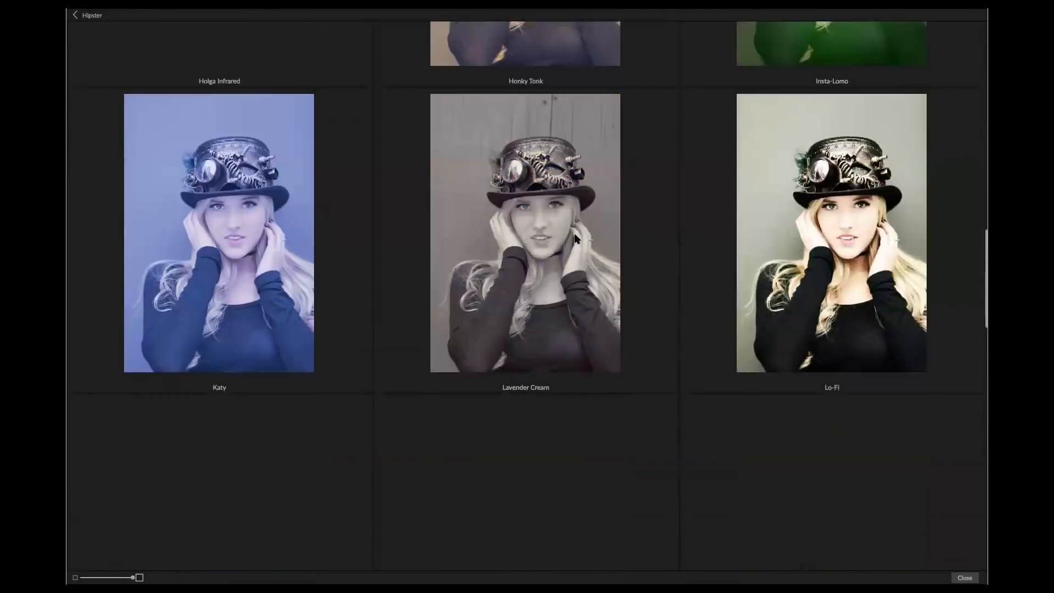
pyautogui.scroll(-6, 576, 238)
pyautogui.scroll(3, 576, 238)
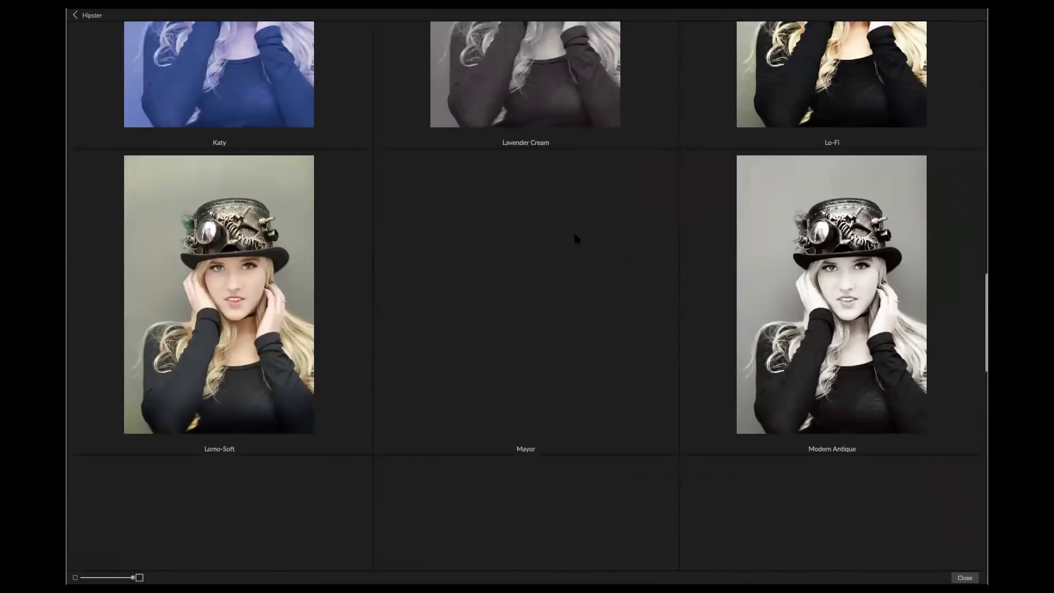
pyautogui.click(551, 252)
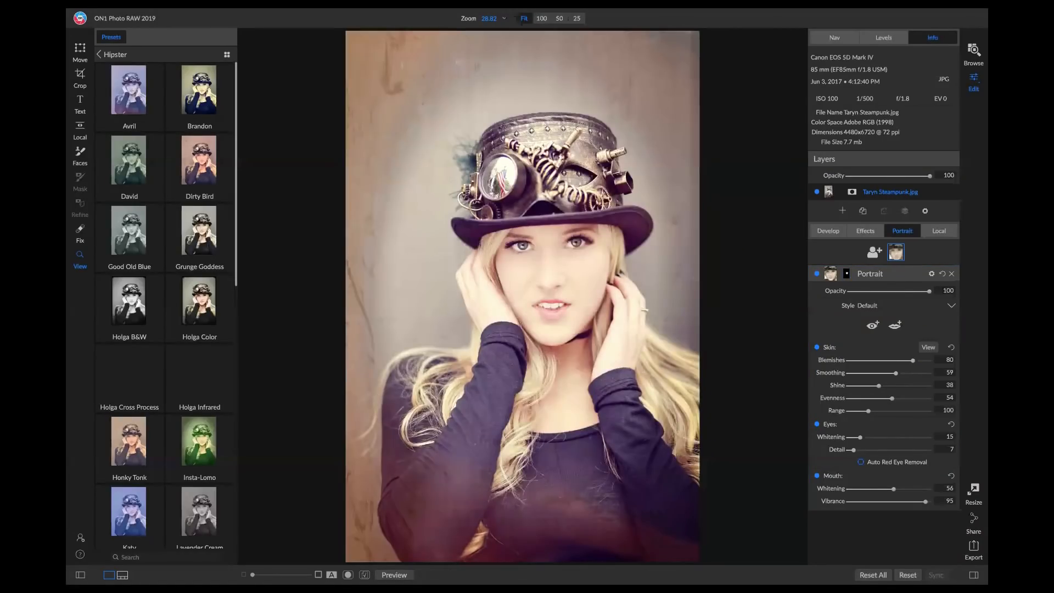
pyautogui.hotkey('ctrl', 'Left')
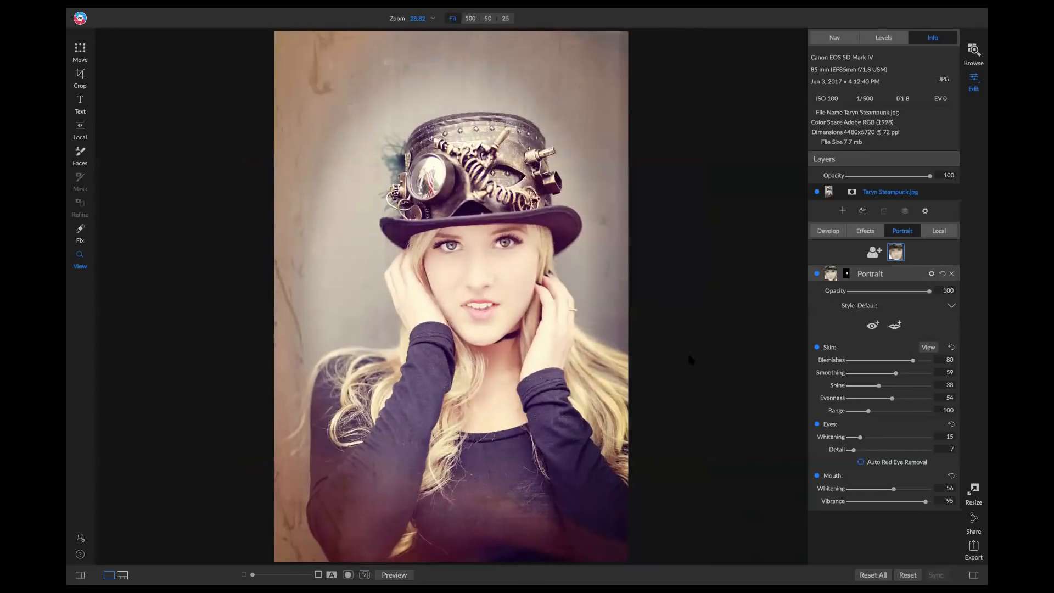
# Compare the photo with and without the preset's Color Enhancer filter, and remove that filter.
pyautogui.click(860, 233)
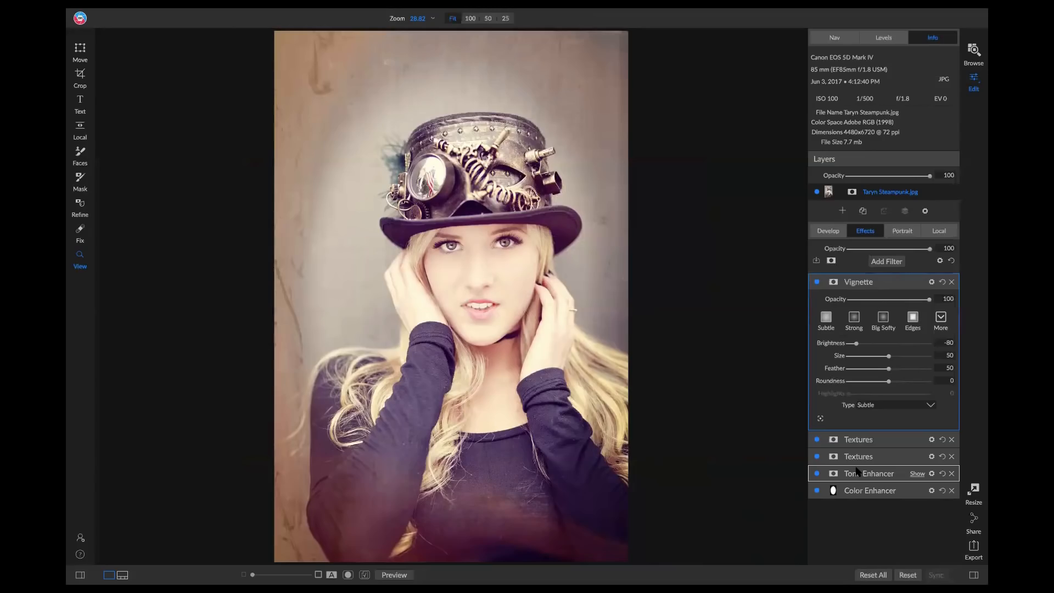
pyautogui.click(916, 491)
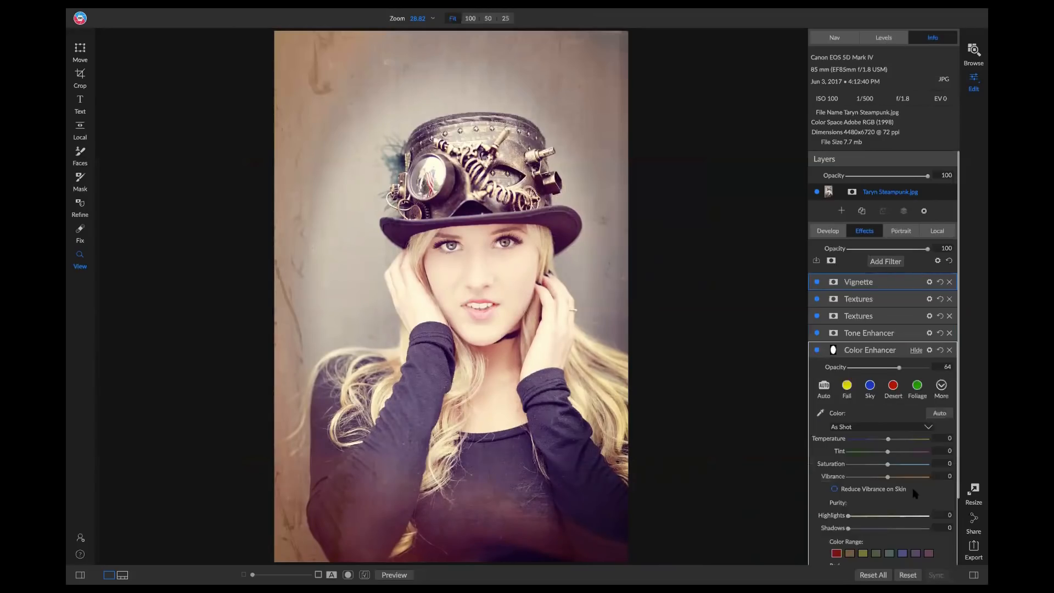
pyautogui.click(817, 350)
pyautogui.click(817, 351)
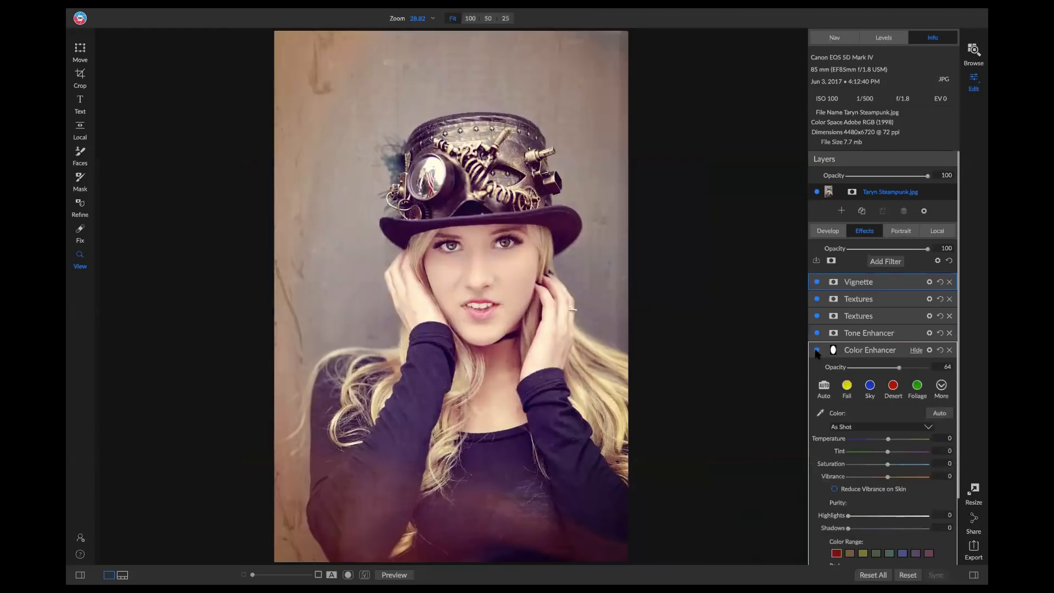
pyautogui.click(949, 350)
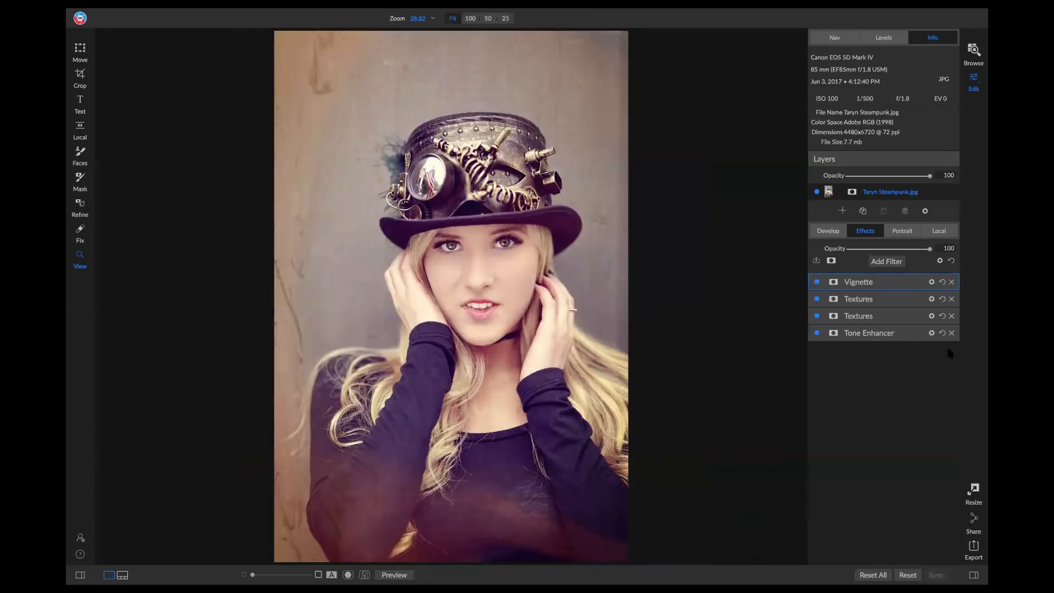
# Compare the photo with and without the Tone Enhancer and the Scratched Metal texture filters.
pyautogui.click(817, 333)
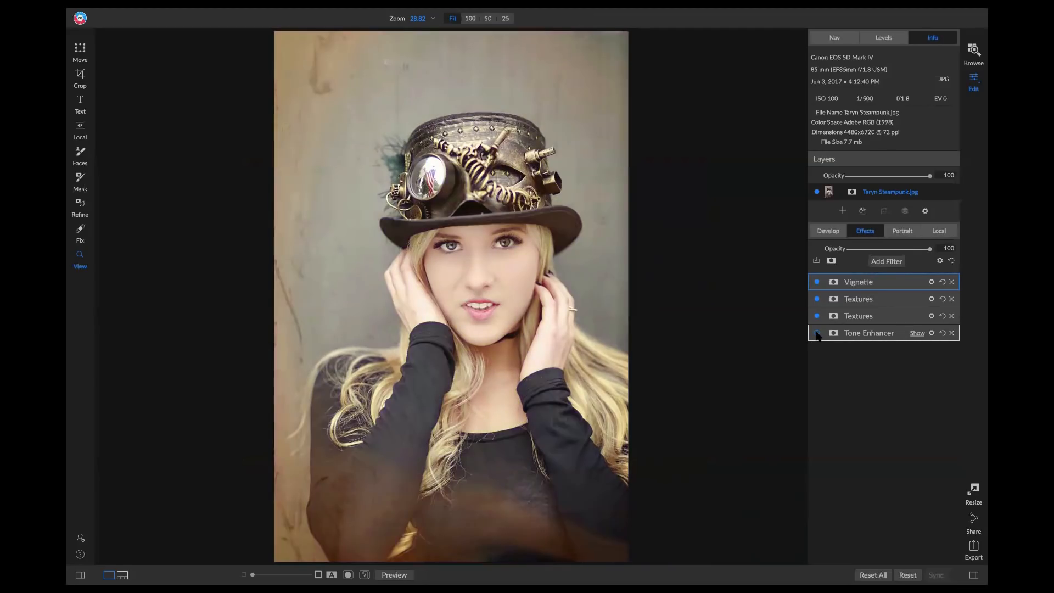
pyautogui.click(817, 333)
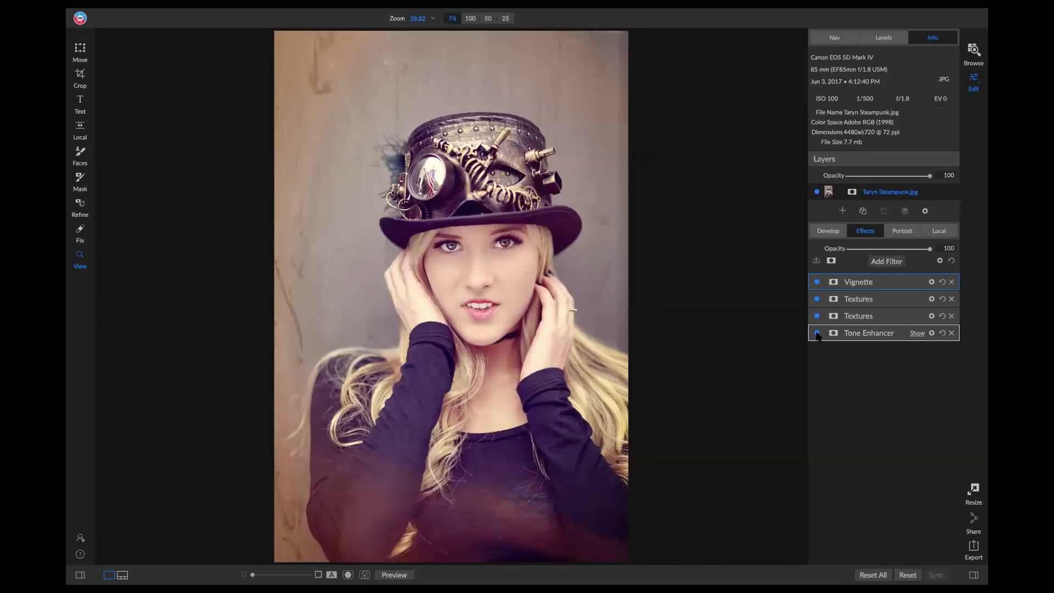
pyautogui.click(915, 316)
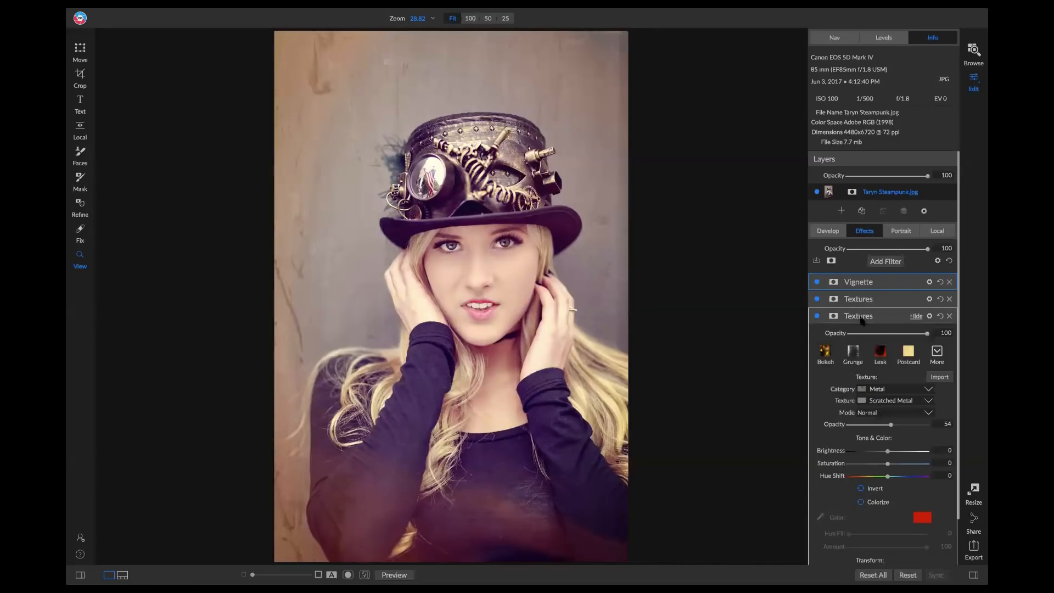
pyautogui.click(816, 316)
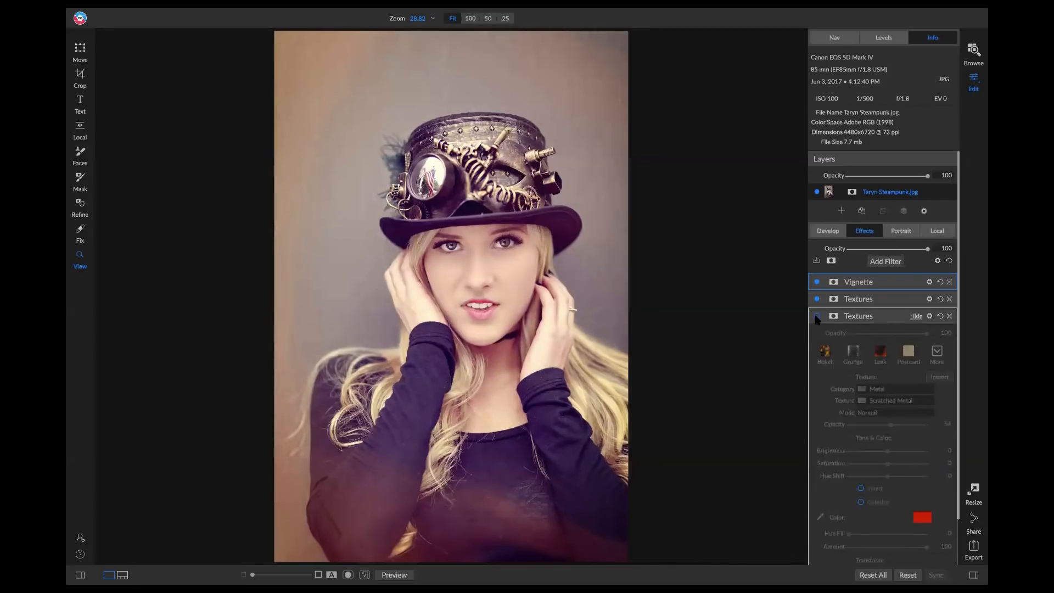
pyautogui.click(817, 317)
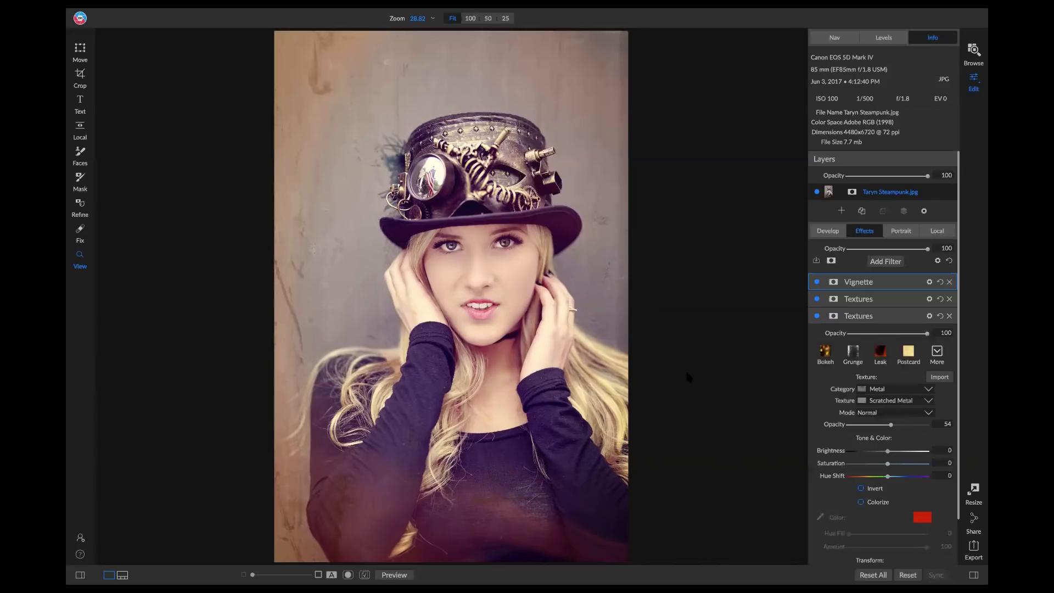
# Change the Scratched Metal texture filter to the Grunge style and inspect the texture up close on the face.
pyautogui.click(850, 355)
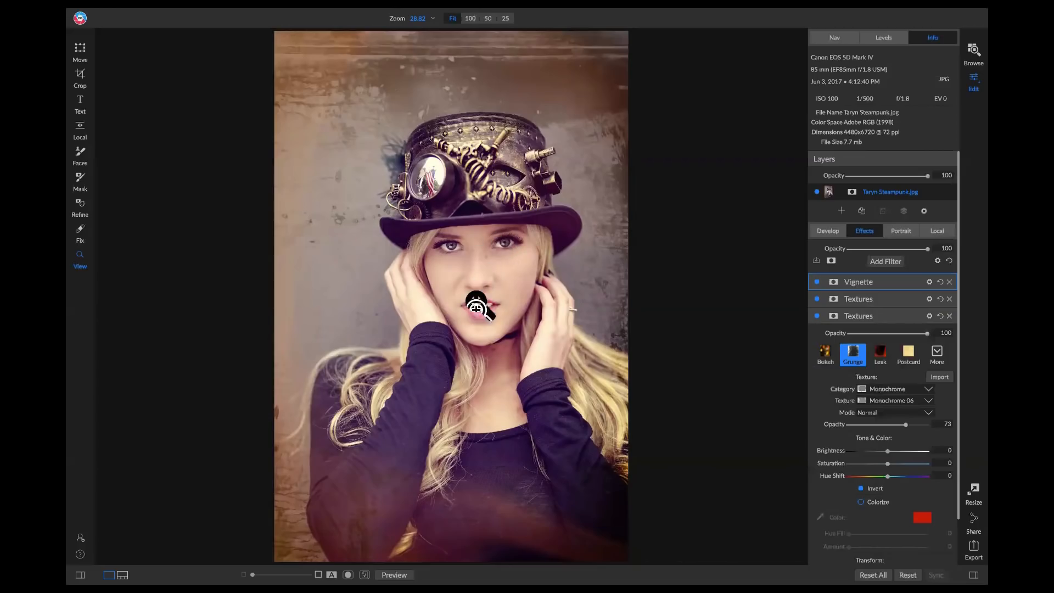
pyautogui.click(475, 260)
pyautogui.moveTo(475, 260); pyautogui.dragTo(395, 259)
pyautogui.press('super+0')
# Show the Grunge texture's mask options and paint the texture out of the hat, face and neck with a size 500 brush.
pyautogui.press('b')
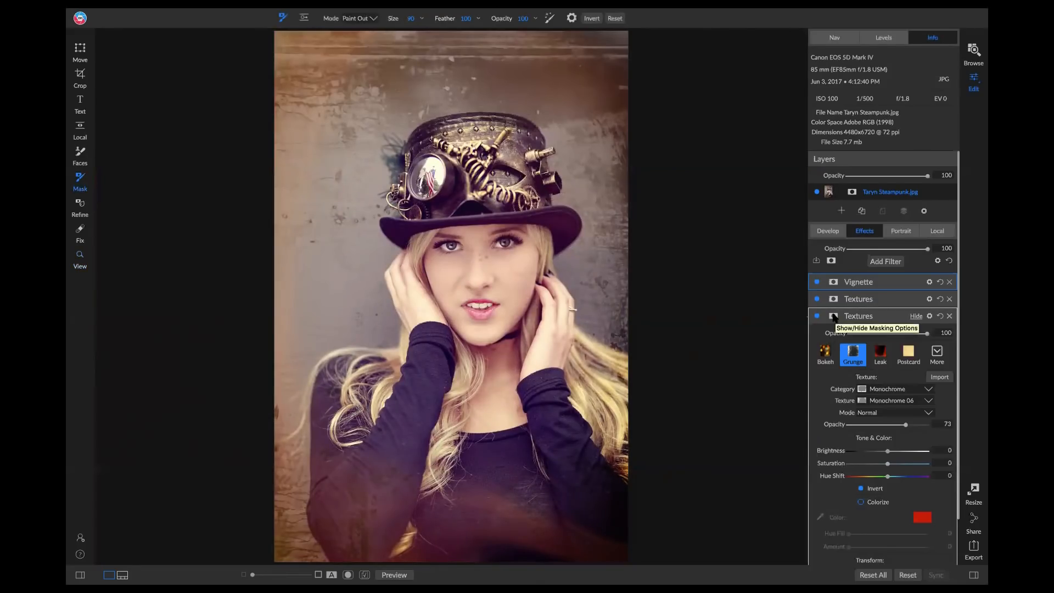
pyautogui.click(833, 317)
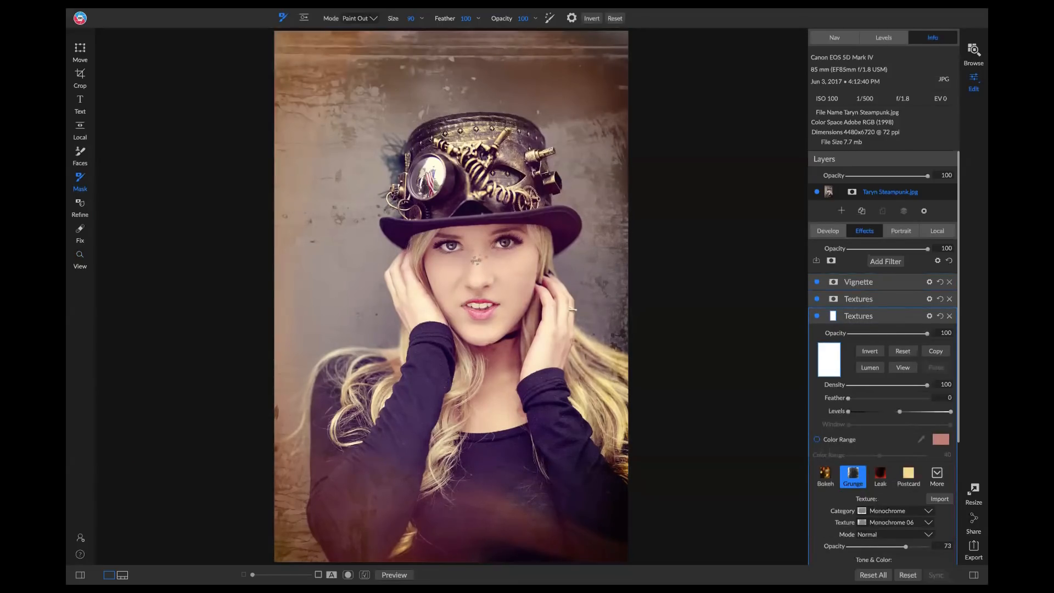
pyautogui.press(']')
pyautogui.press(']')
pyautogui.press(']')
pyautogui.press(']')
pyautogui.press(']')
pyautogui.press(']')
pyautogui.press(']')
pyautogui.press(']')
pyautogui.press(']')
pyautogui.press(']')
pyautogui.press(']')
pyautogui.moveTo(421, 154); pyautogui.dragTo(510, 137)
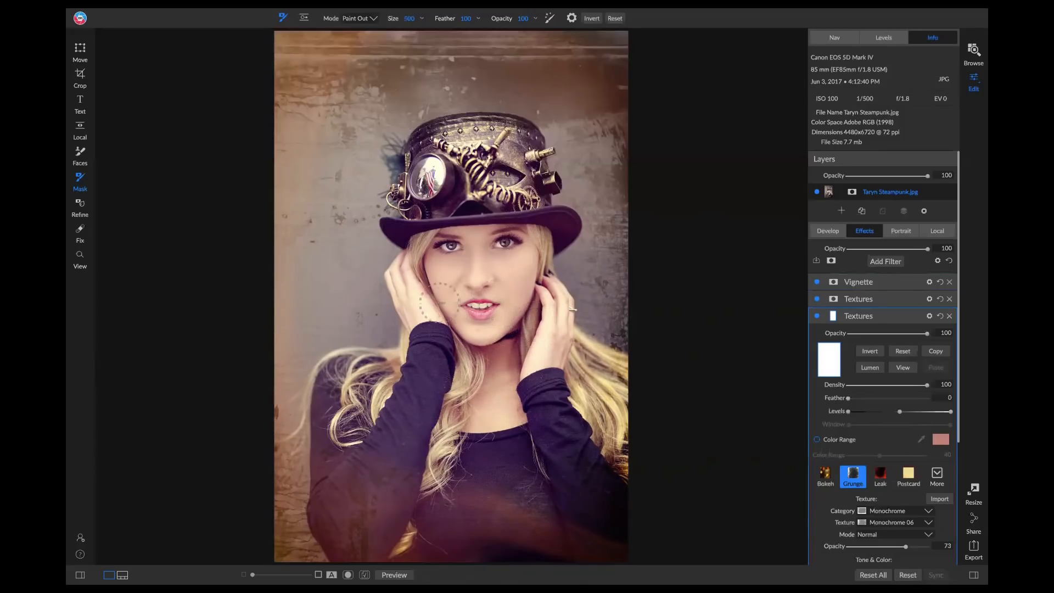
pyautogui.moveTo(492, 251); pyautogui.dragTo(512, 293)
# View the texture mask, paint out the gaps left inside the subject, and compare the photo with and without the Grunge texture.
pyautogui.click(903, 368)
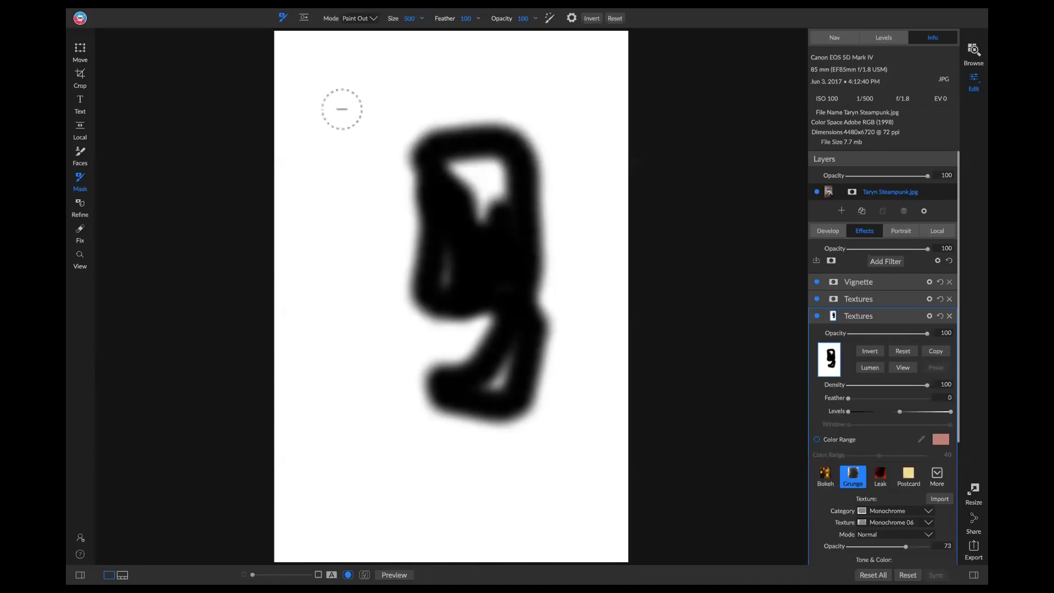
pyautogui.moveTo(440, 164)
pyautogui.mouseDown()
pyautogui.moveTo(466, 163)
pyautogui.moveTo(487, 213)
pyautogui.moveTo(502, 166)
pyautogui.moveTo(488, 158)
pyautogui.moveTo(482, 221)
pyautogui.moveTo(442, 282)
pyautogui.moveTo(458, 187)
pyautogui.moveTo(534, 380)
pyautogui.moveTo(513, 362)
pyautogui.moveTo(489, 377)
pyautogui.mouseUp()
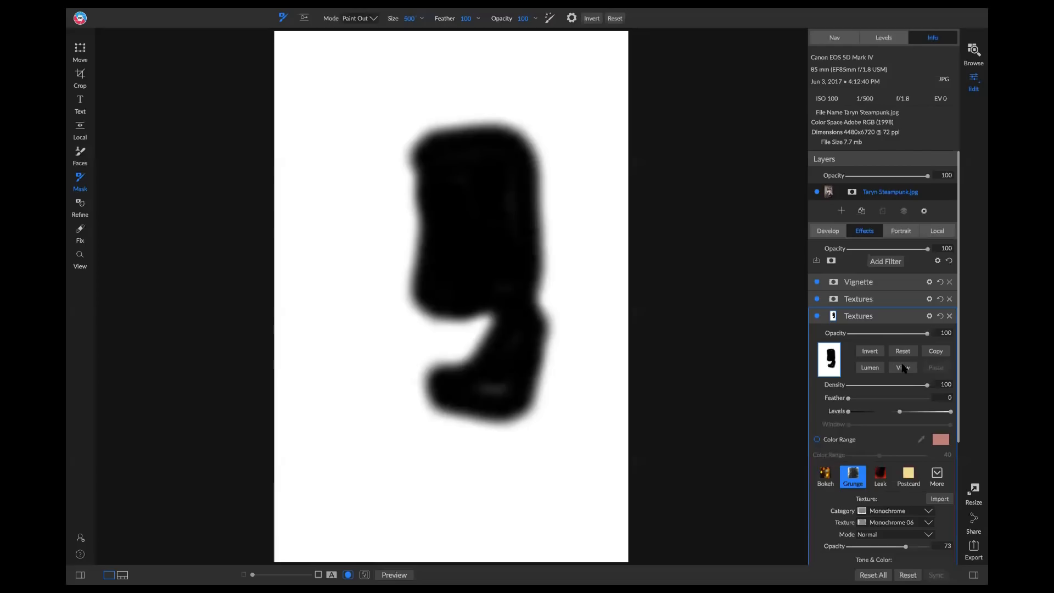
pyautogui.click(903, 367)
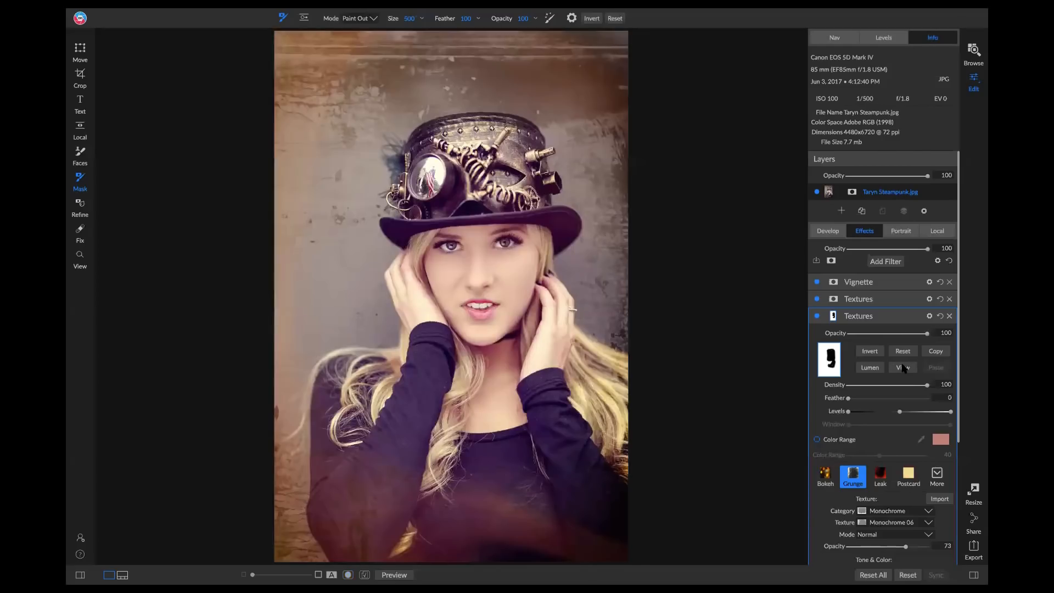
pyautogui.click(816, 316)
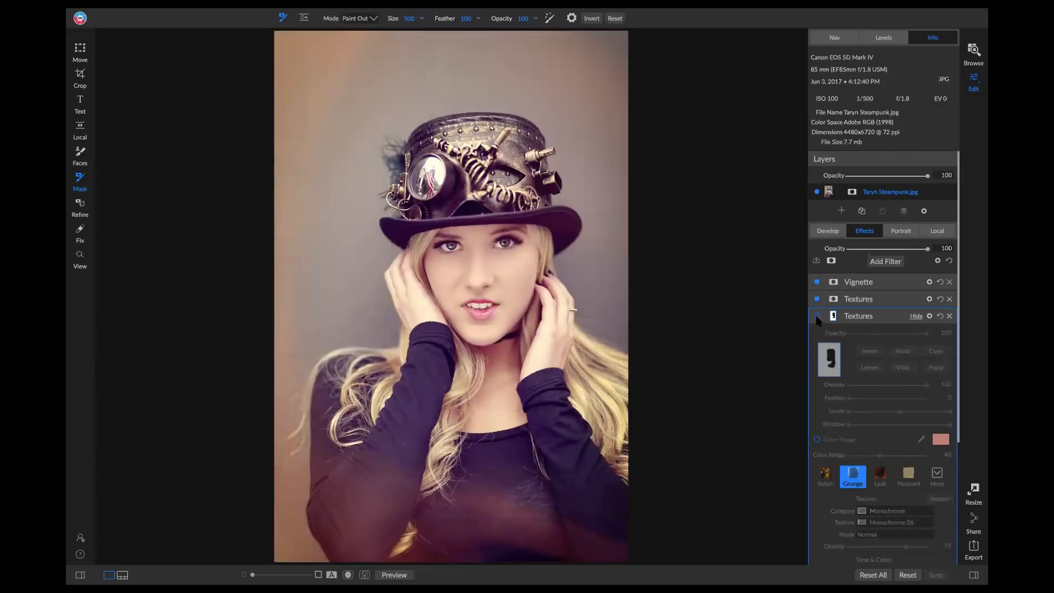
pyautogui.click(817, 317)
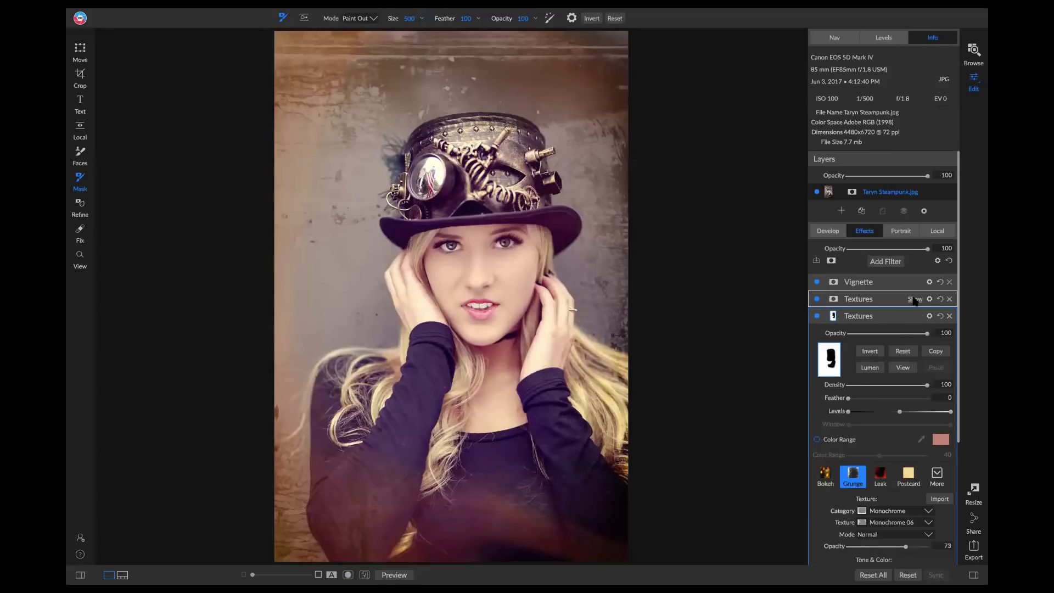
# Compare the photo with and without the Light Leak 6 texture, and with and without the Vignette filter.
pyautogui.click(906, 299)
pyautogui.click(817, 299)
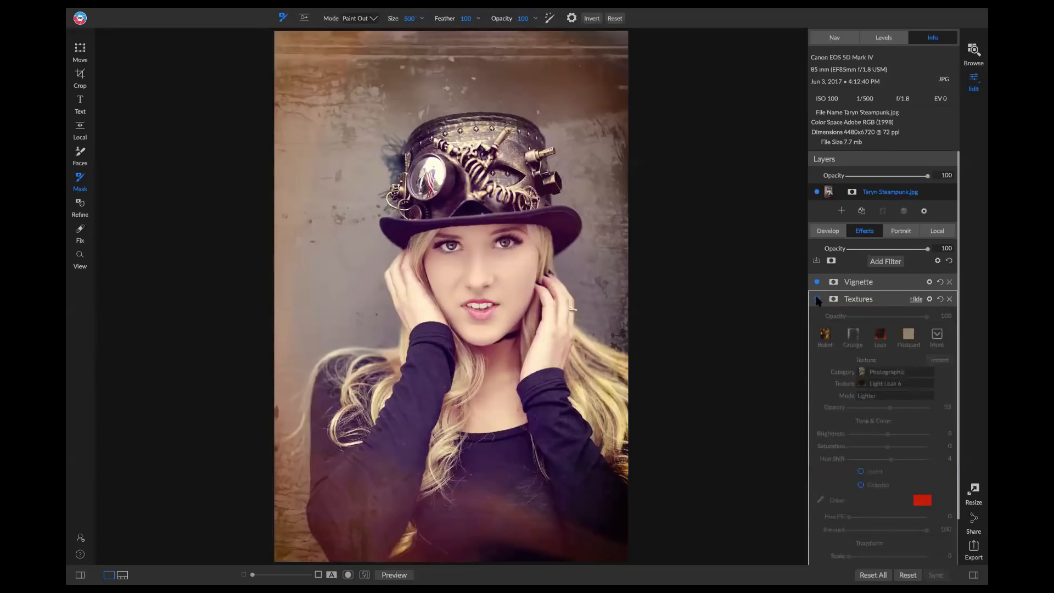
pyautogui.click(816, 299)
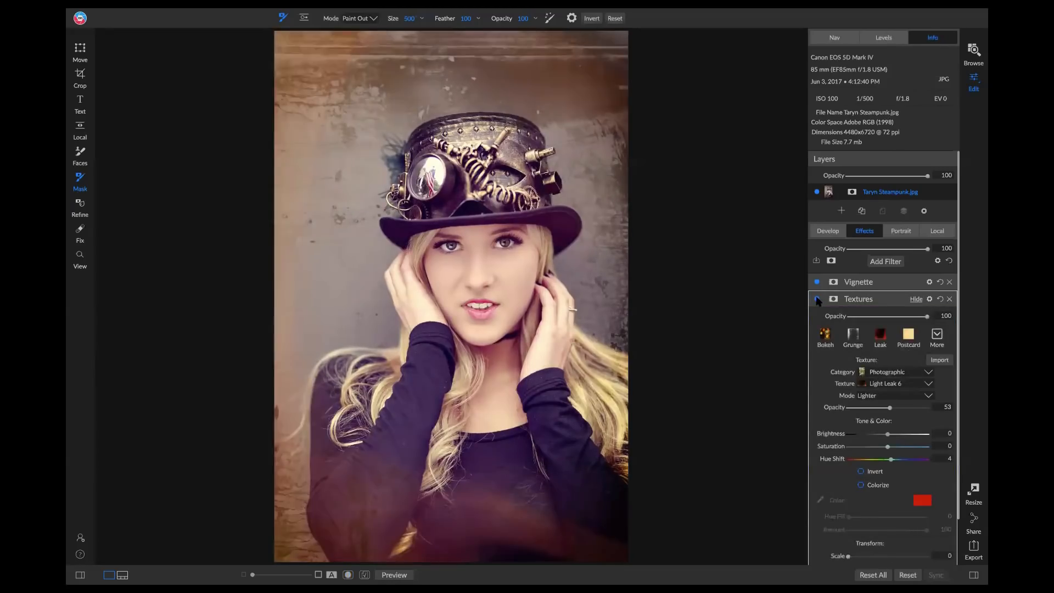
pyautogui.click(914, 282)
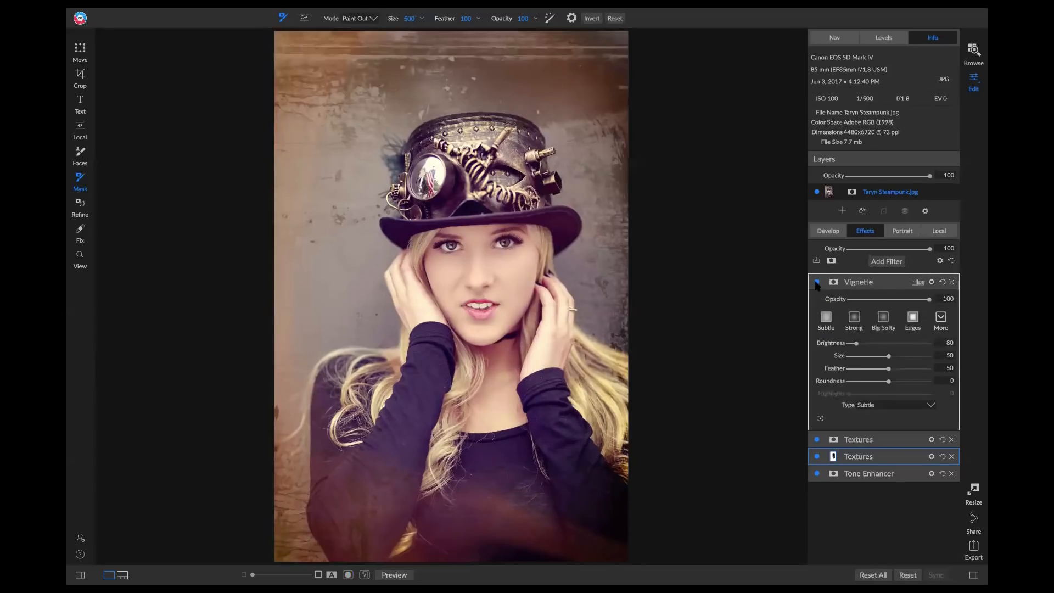
pyautogui.click(816, 282)
pyautogui.click(817, 282)
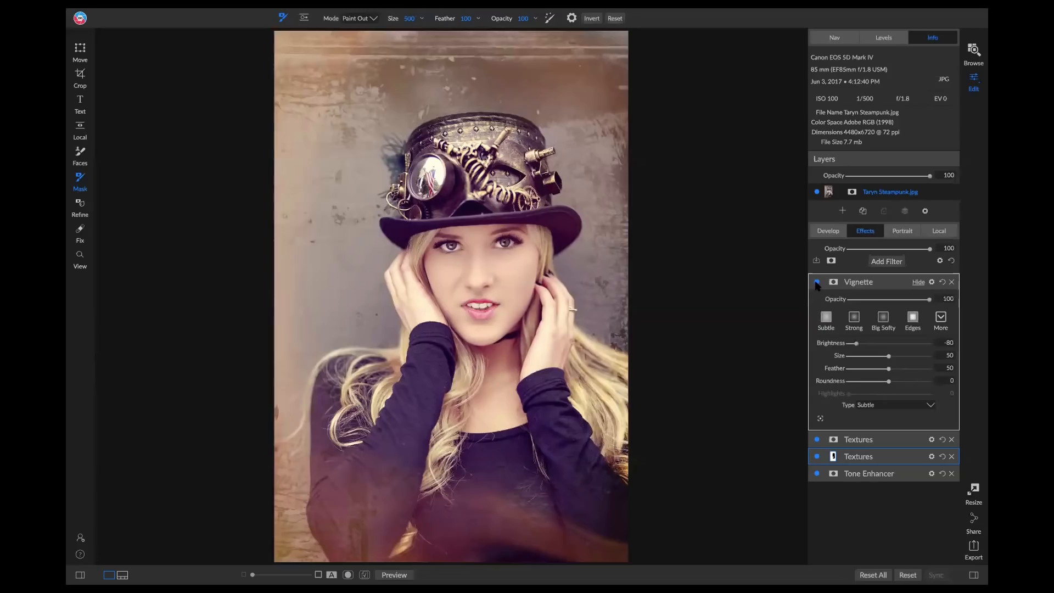
# Lower the Vignette filter's opacity to 60 and compare the photo with and without it.
pyautogui.moveTo(928, 300); pyautogui.dragTo(898, 300)
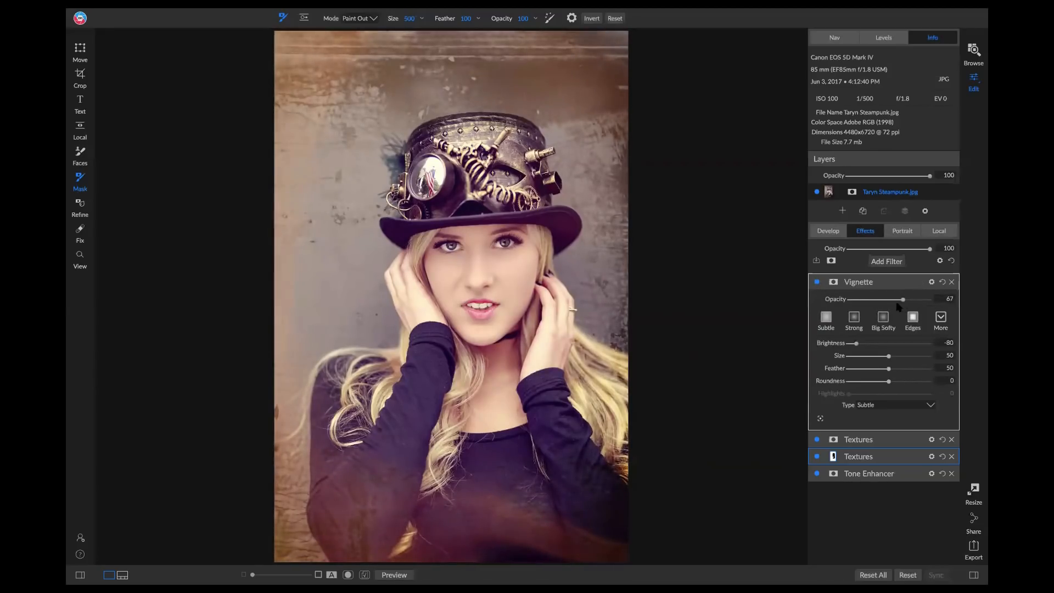
pyautogui.click(817, 283)
pyautogui.click(816, 282)
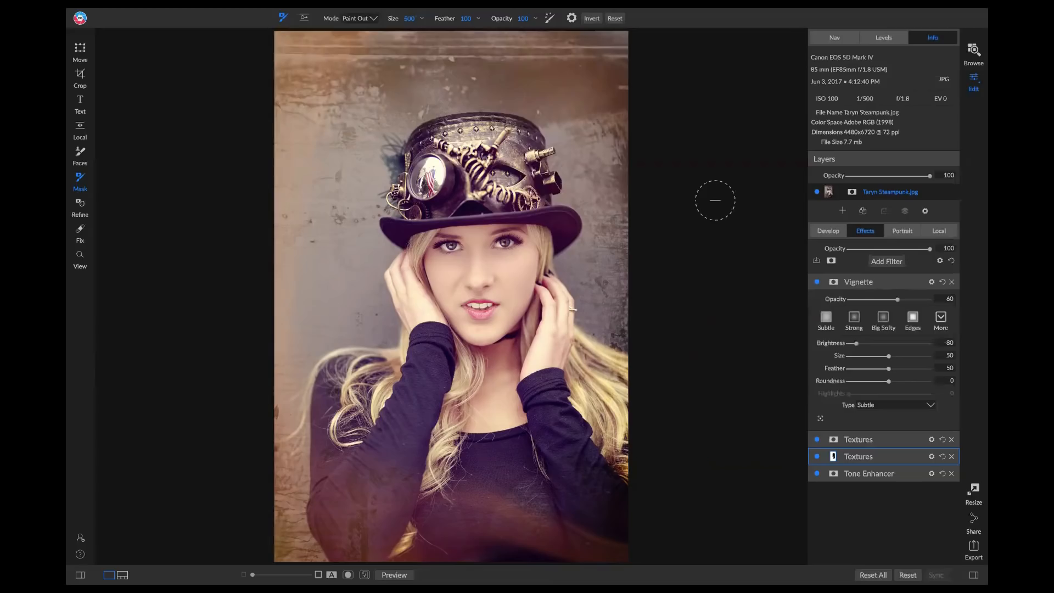
# Add a text box beside the model's hand and try to switch its font to Homemade Apple.
pyautogui.click(79, 102)
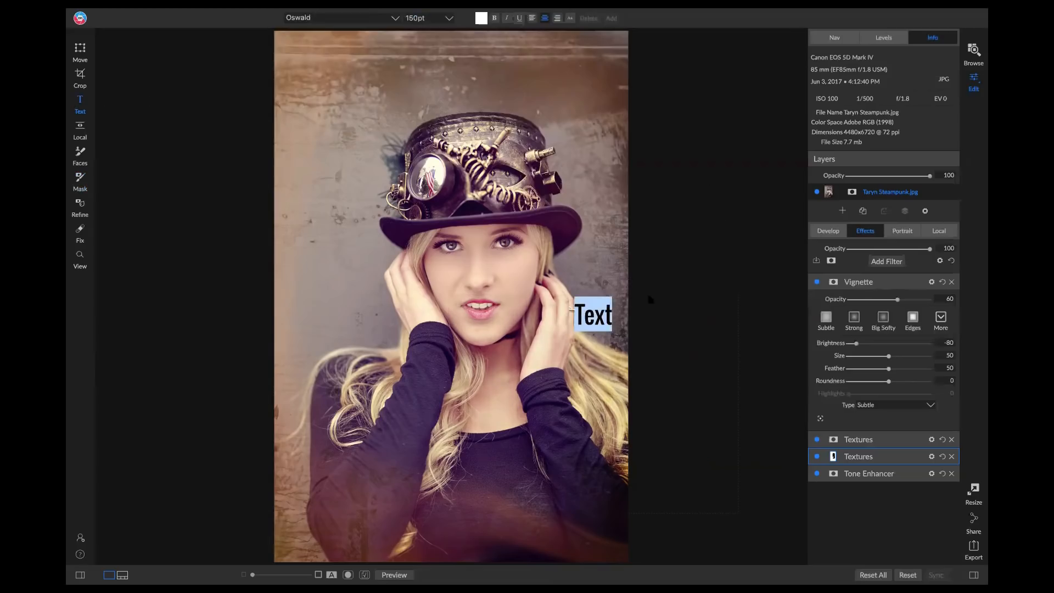
pyautogui.click(390, 19)
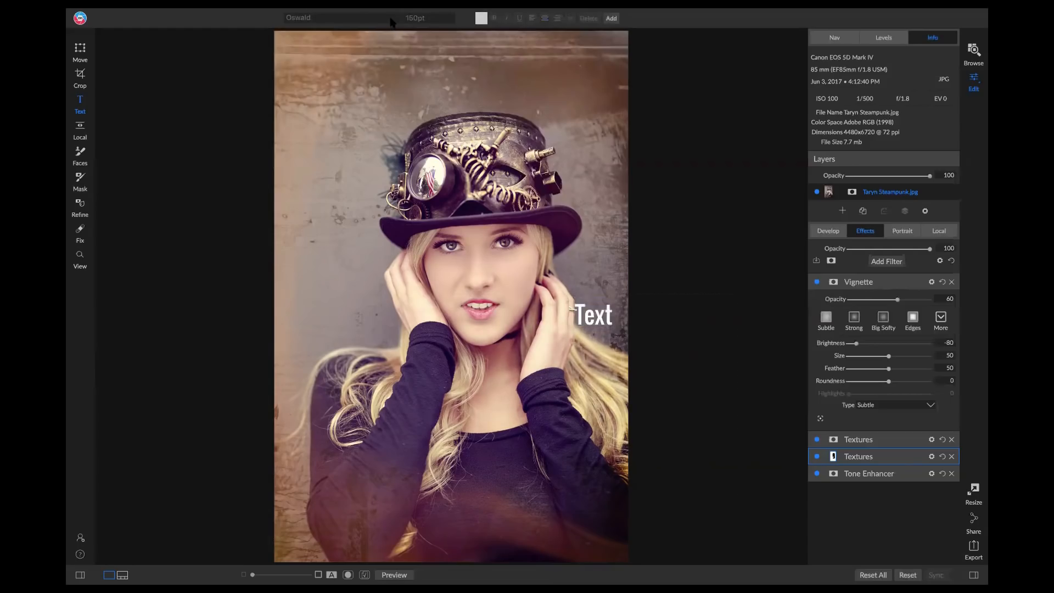
pyautogui.click(585, 317)
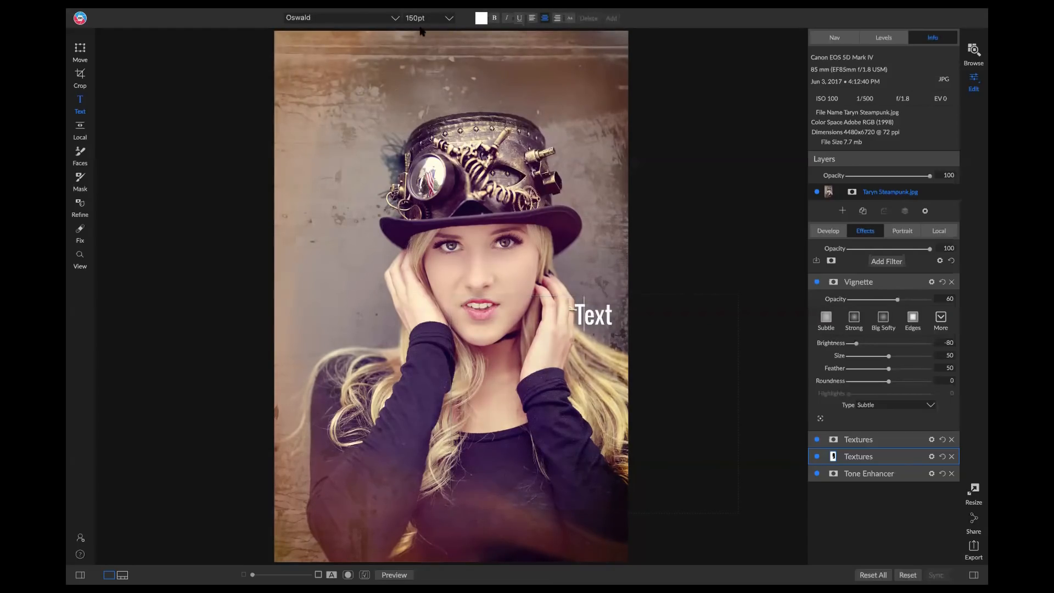
pyautogui.click(393, 18)
pyautogui.scroll(-3, 371, 93)
pyautogui.scroll(10, 371, 93)
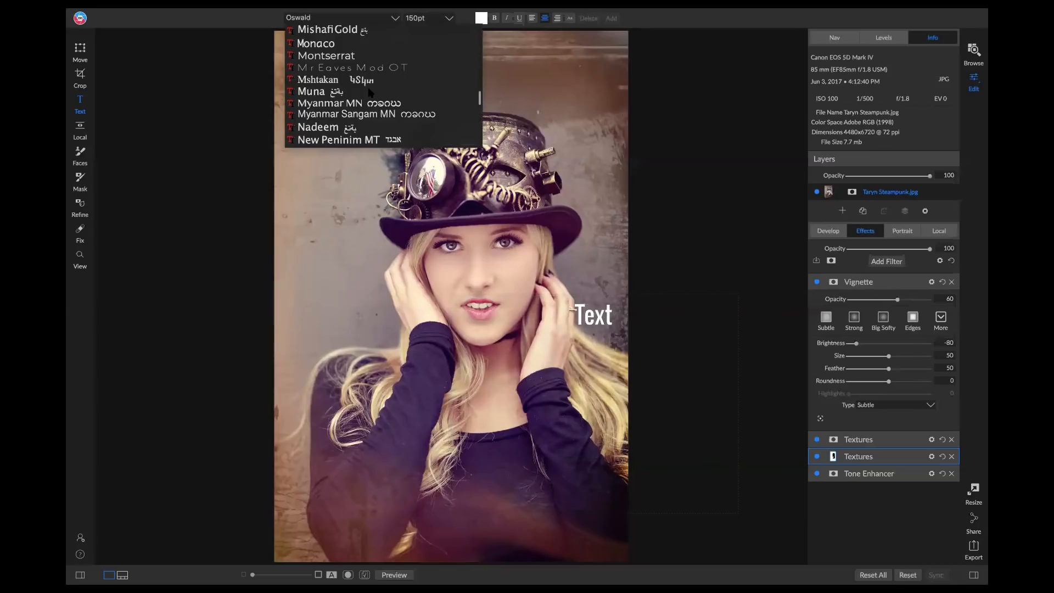
pyautogui.scroll(4, 371, 93)
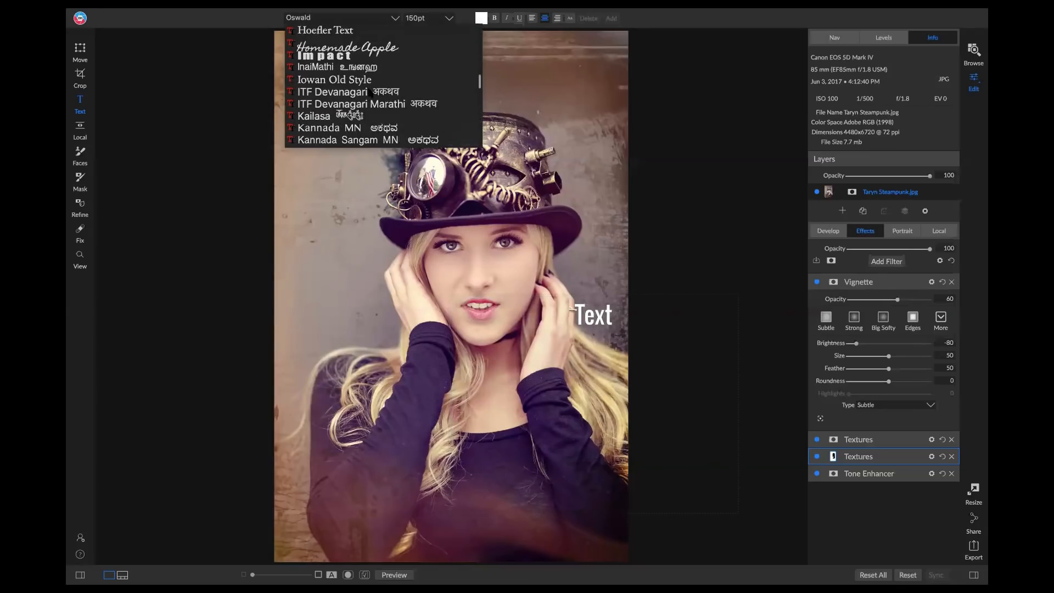
pyautogui.click(371, 108)
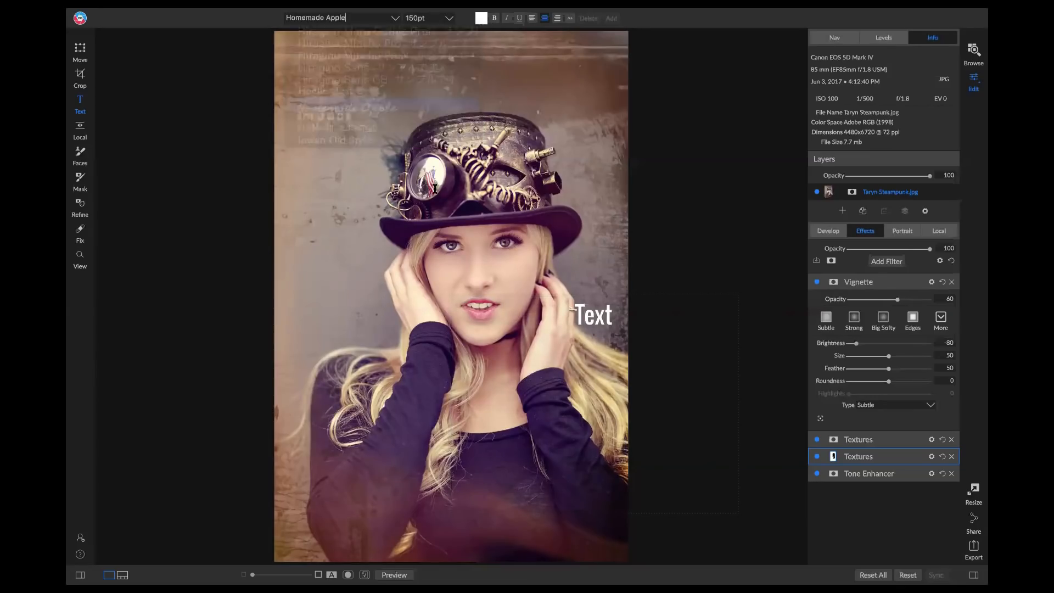
# Replace the placeholder text with the model's first name and set its font to Homemade Apple.
pyautogui.doubleClick(598, 318)
pyautogui.write('Taryn')
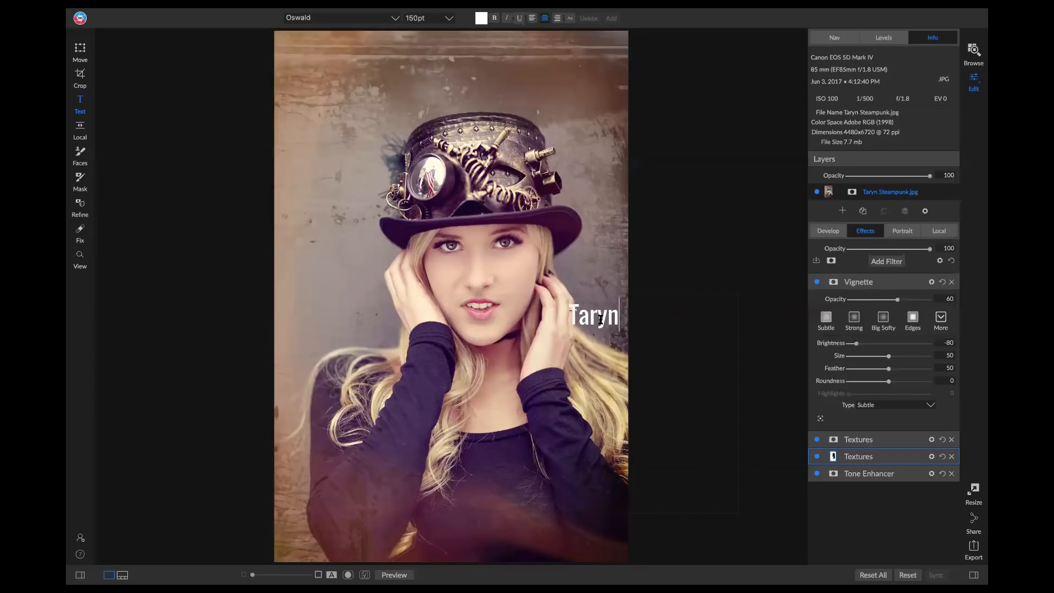
pyautogui.doubleClick(600, 318)
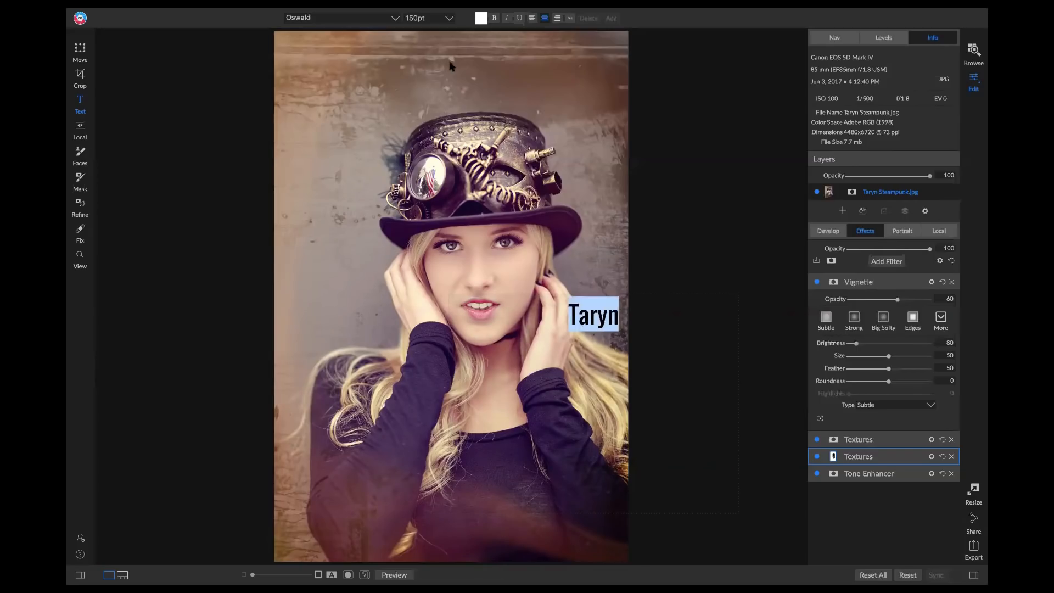
pyautogui.click(393, 18)
pyautogui.scroll(10, 385, 33)
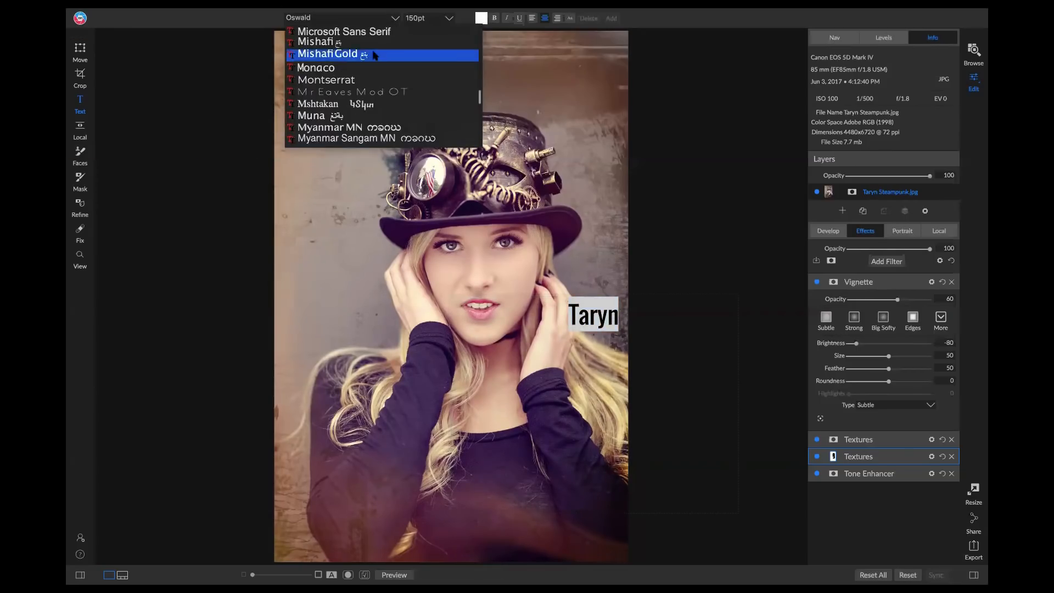
pyautogui.scroll(5, 375, 55)
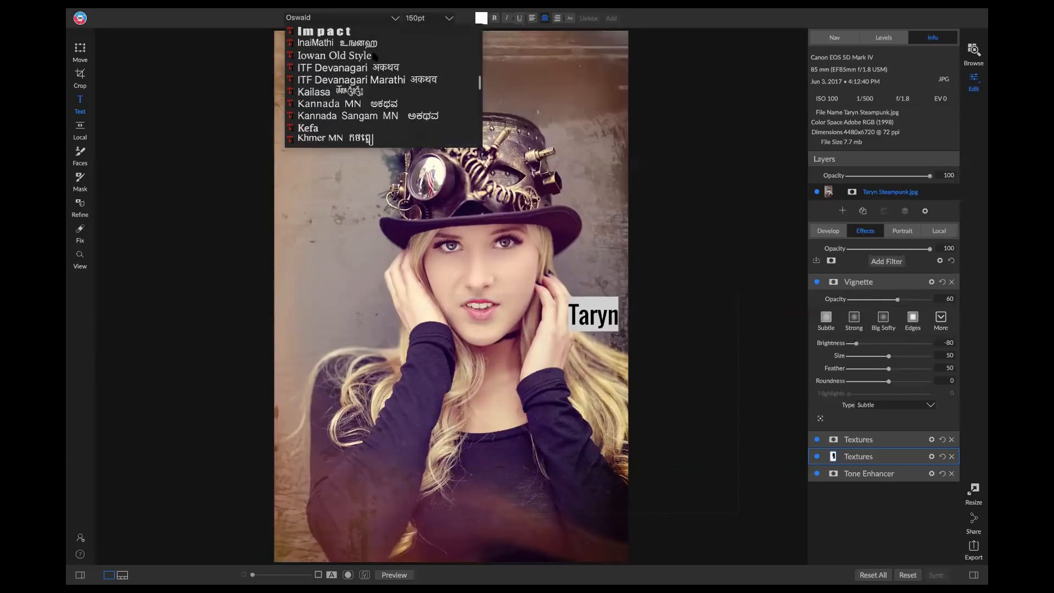
pyautogui.click(366, 94)
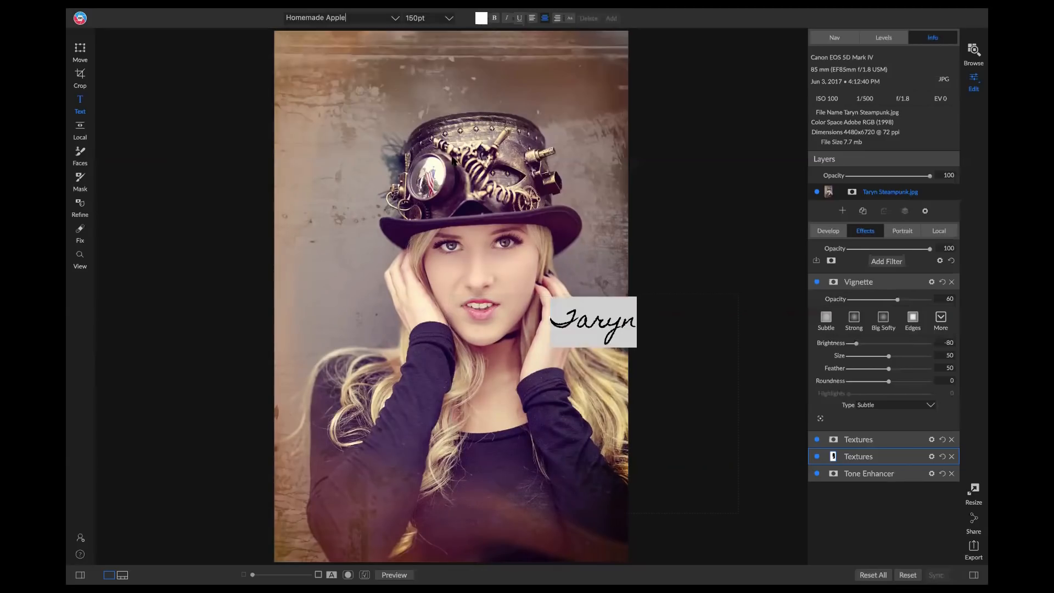
# Set the text color to a golden tan sampled from the model's blonde hair.
pyautogui.click(480, 18)
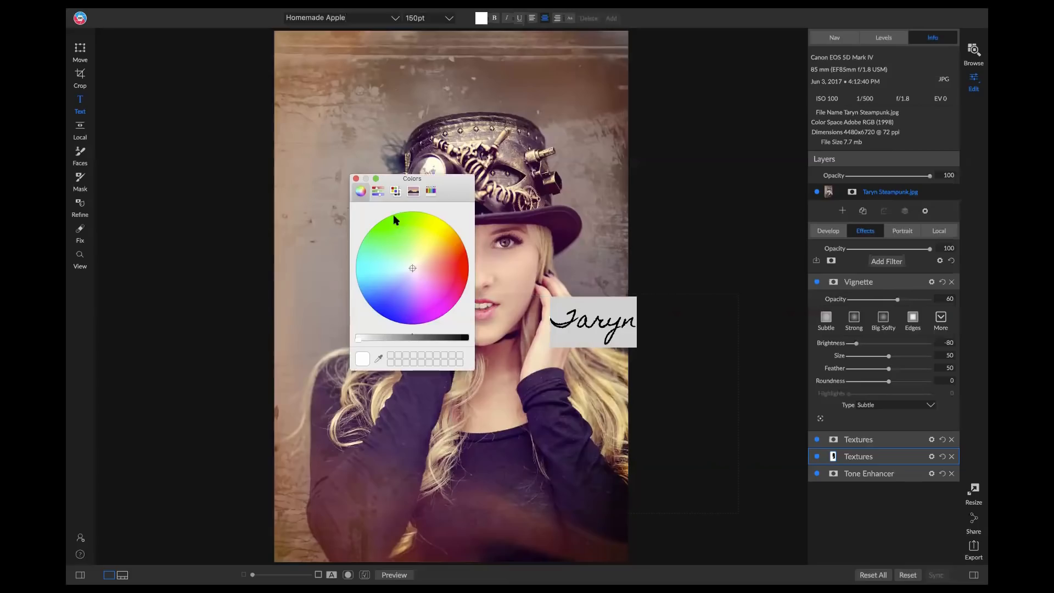
pyautogui.click(379, 358)
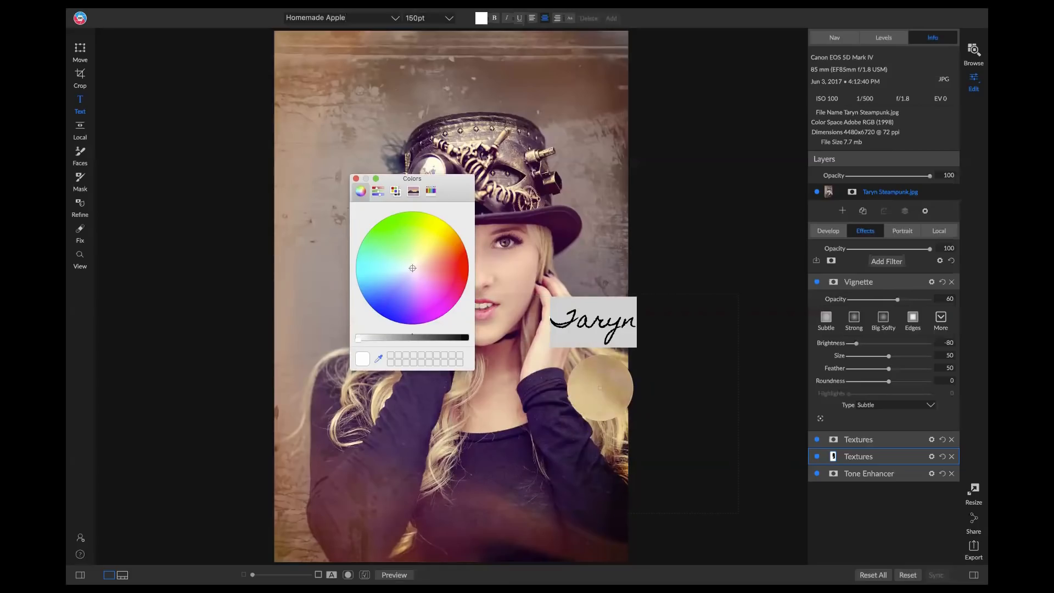
pyautogui.click(599, 387)
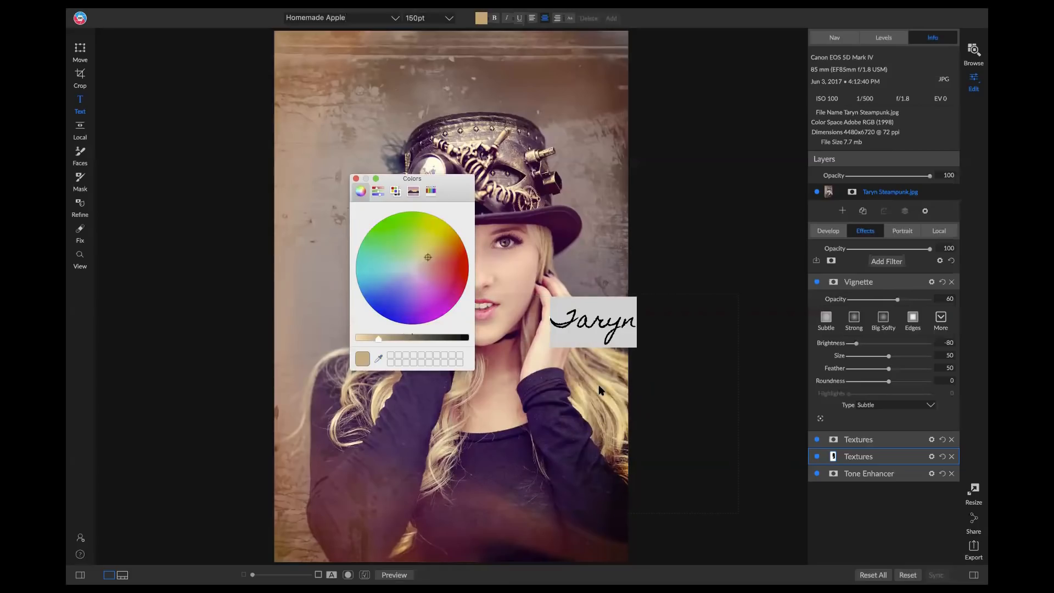
pyautogui.click(356, 178)
pyautogui.click(557, 227)
# Move the name onto the dark top near the photo's lower edge, enlarge it to 200 pt, and toggle the before-and-after preview.
pyautogui.moveTo(603, 321); pyautogui.dragTo(558, 499)
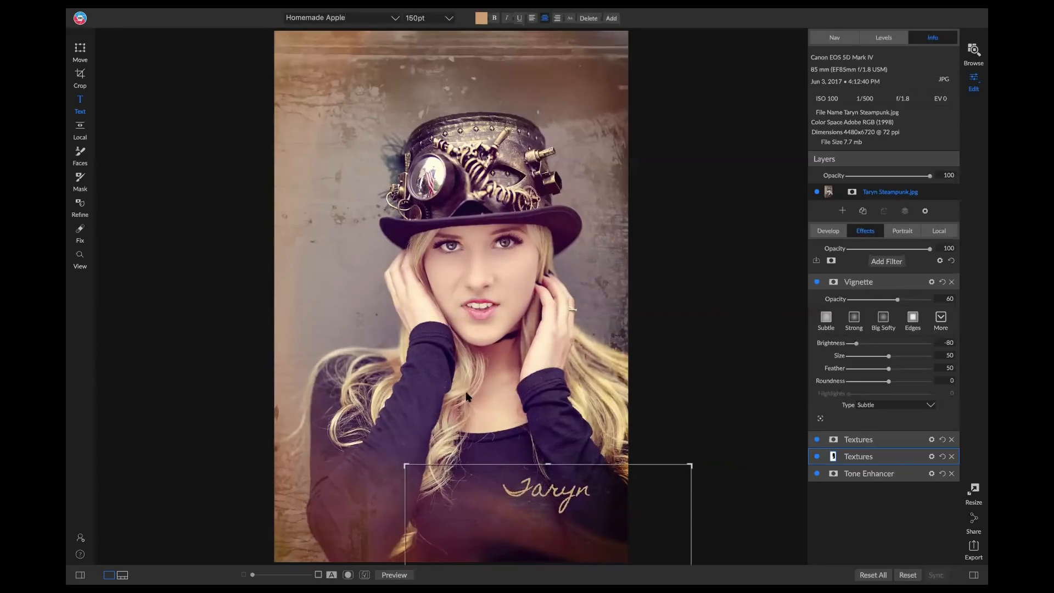
pyautogui.click(449, 18)
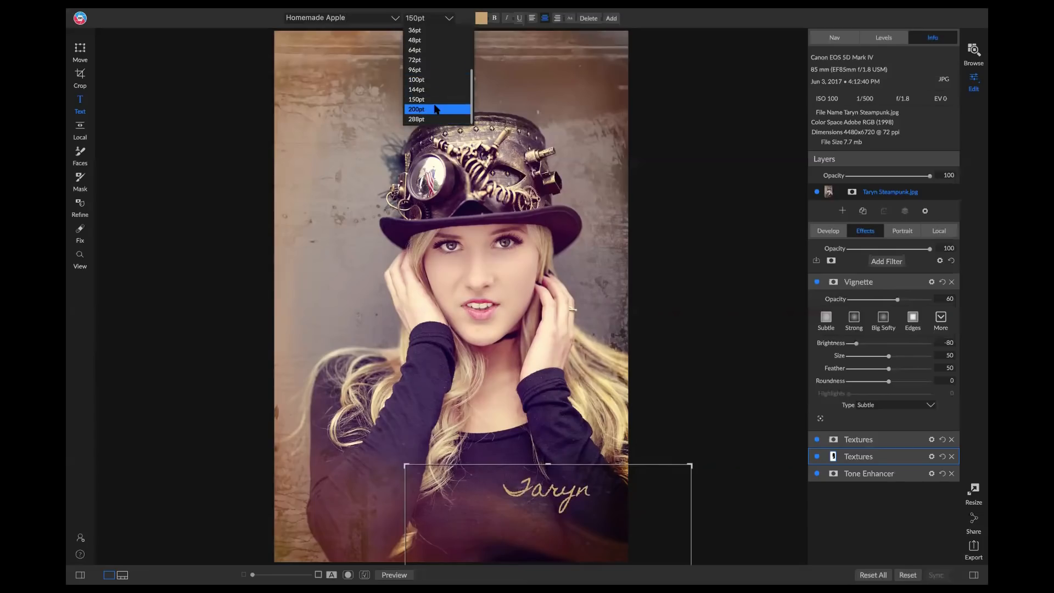
pyautogui.click(438, 109)
pyautogui.click(735, 361)
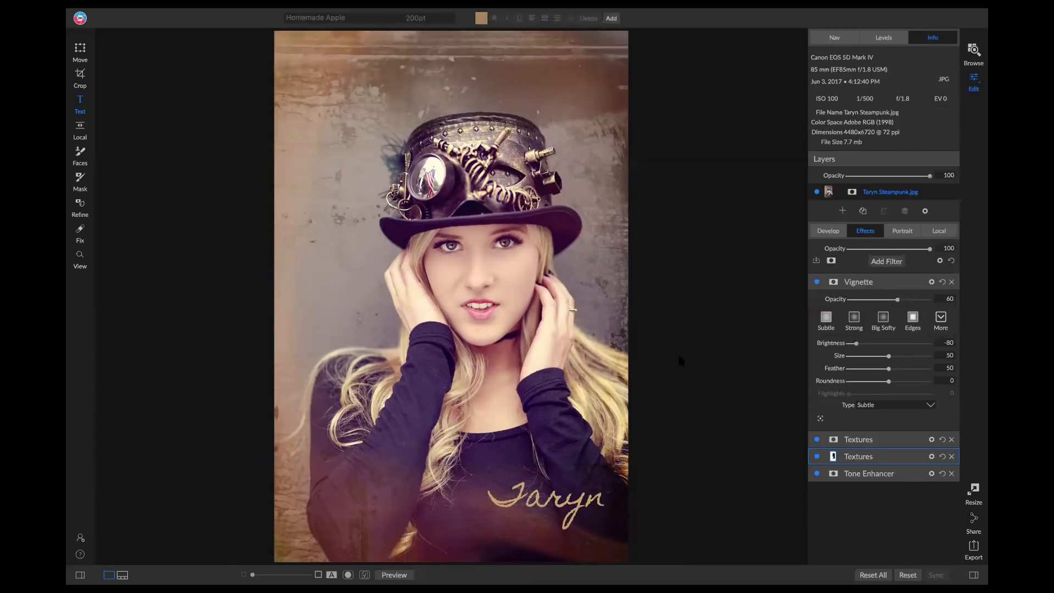
pyautogui.hotkey('ctrl', 'p')
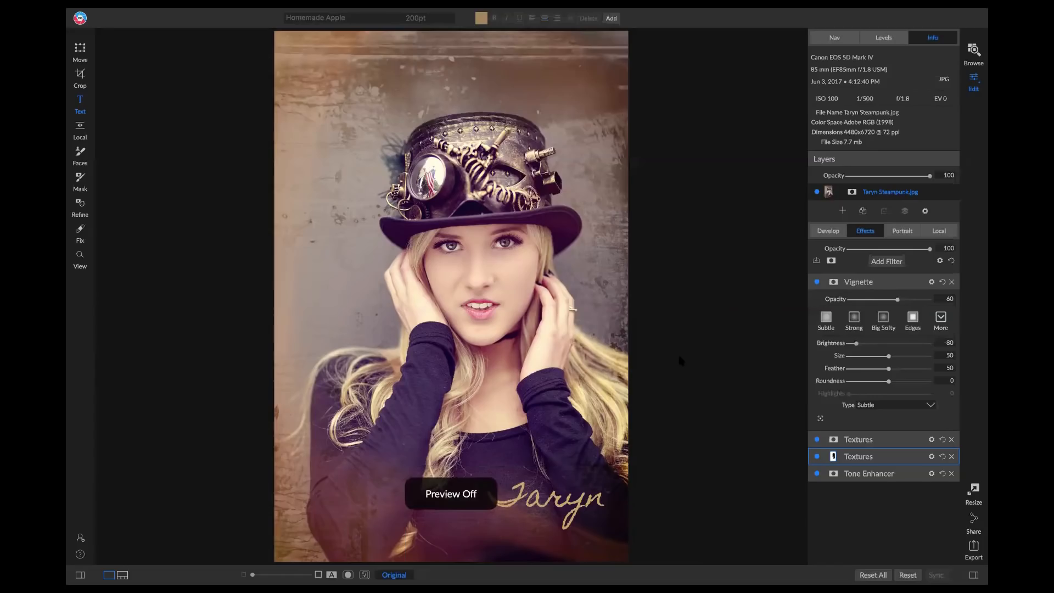
pyautogui.hotkey('ctrl', 'p')
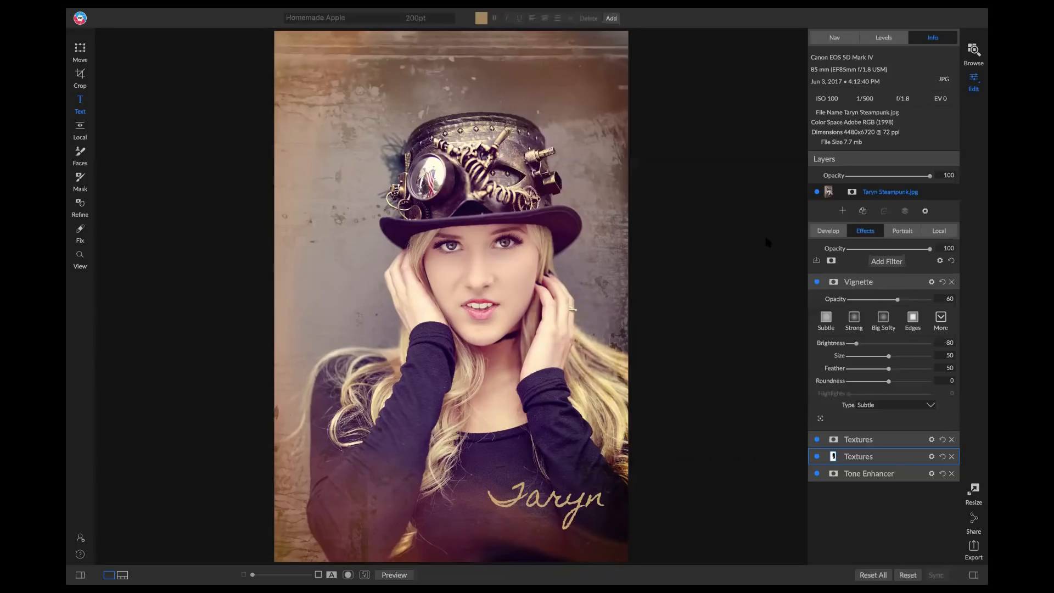
# Return to browsing the Demo album and open the autumn leaves photo DSCF1981.JPG for resizing.
pyautogui.press('super+1')
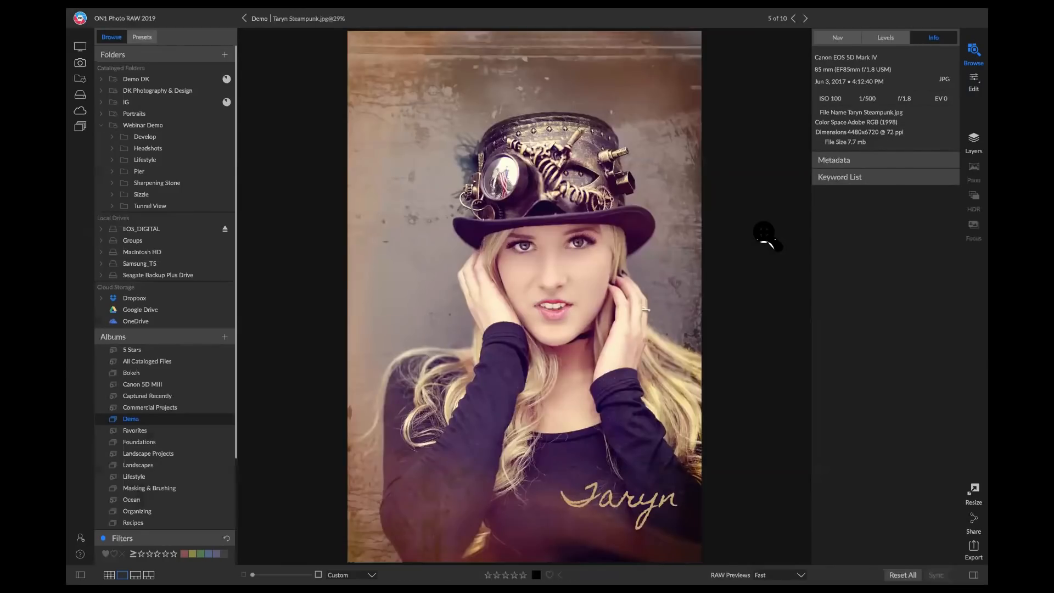
pyautogui.scroll(-4, 217, 222)
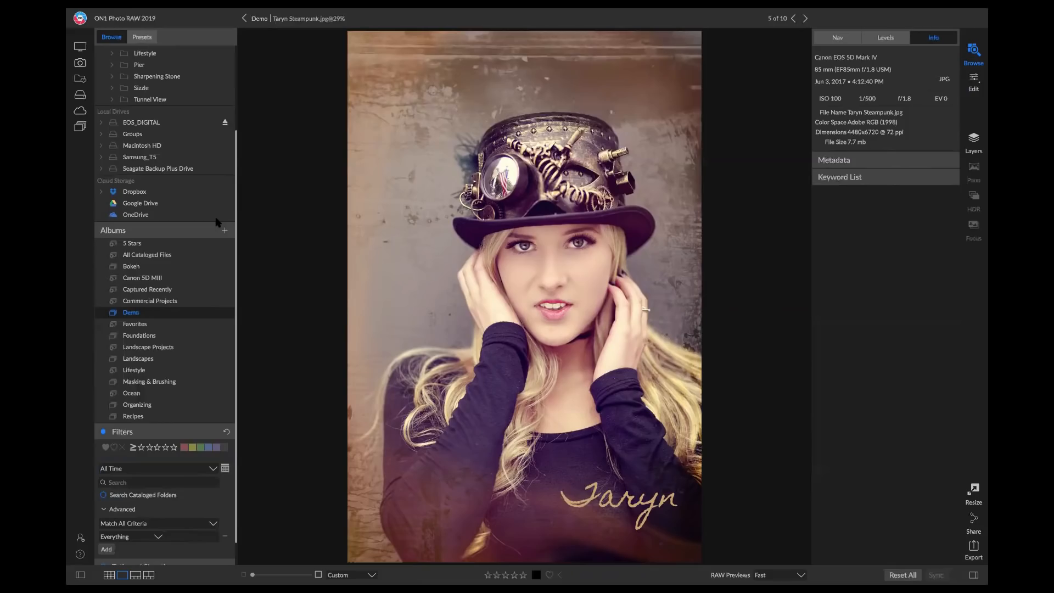
pyautogui.click(129, 312)
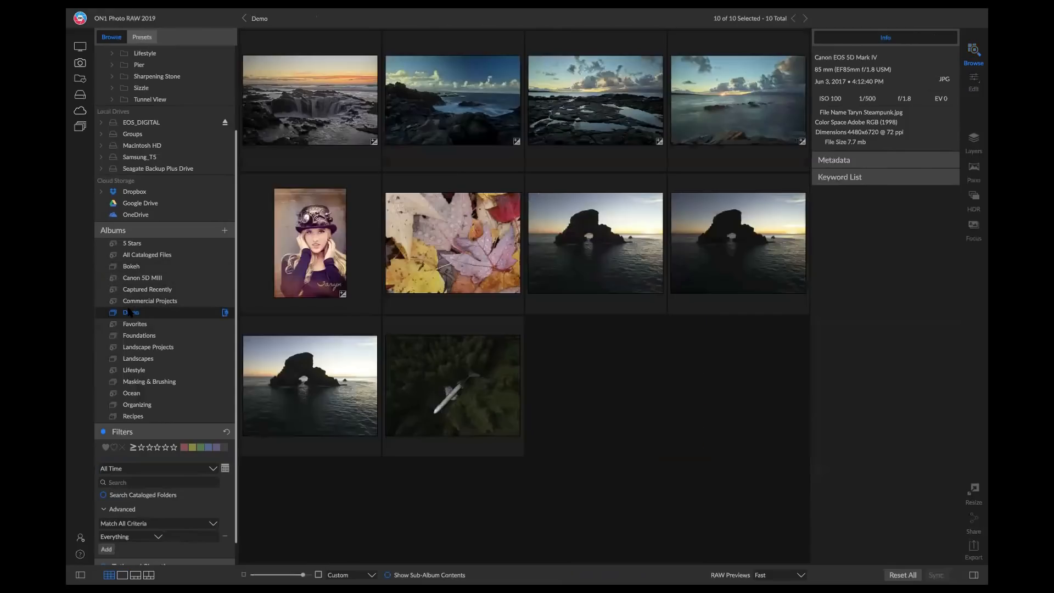
pyautogui.click(459, 227)
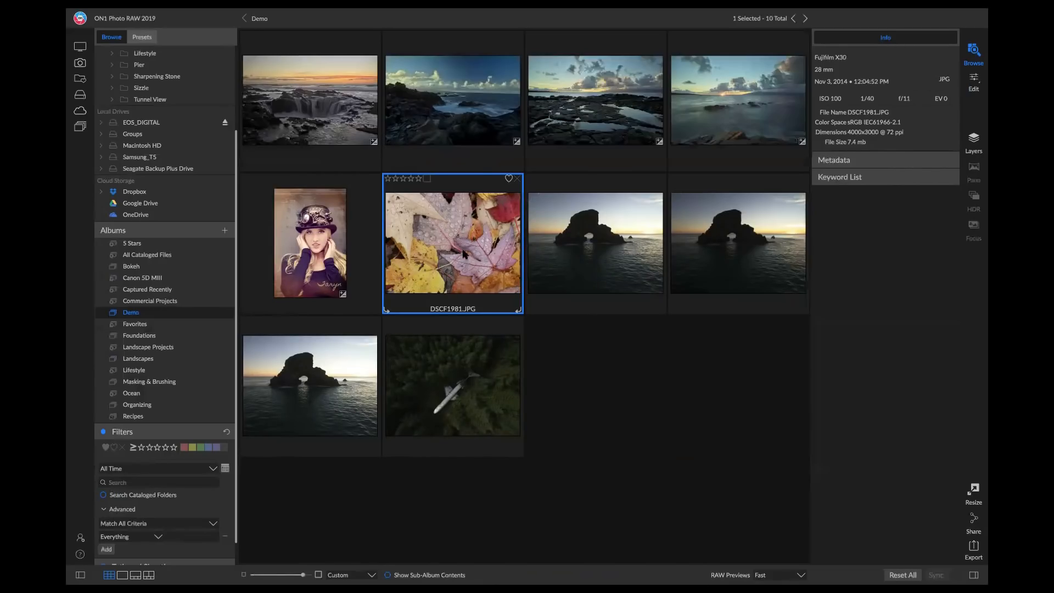
pyautogui.click(971, 499)
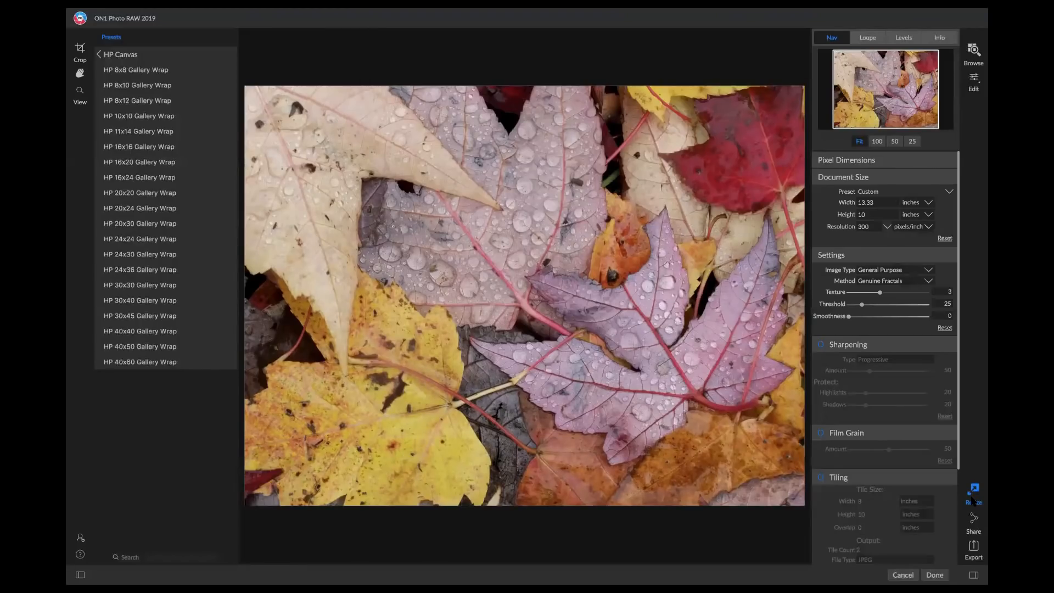
# Review the resize preset categories and the sharpening, film grain, tiling and gallery wrap settings.
pyautogui.click(122, 55)
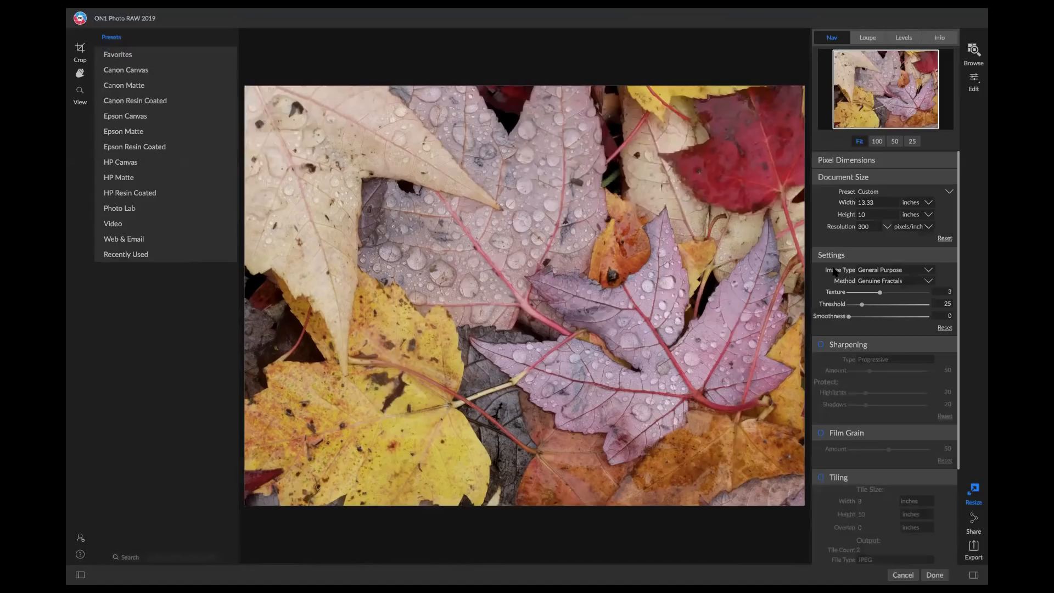
pyautogui.scroll(-3, 833, 271)
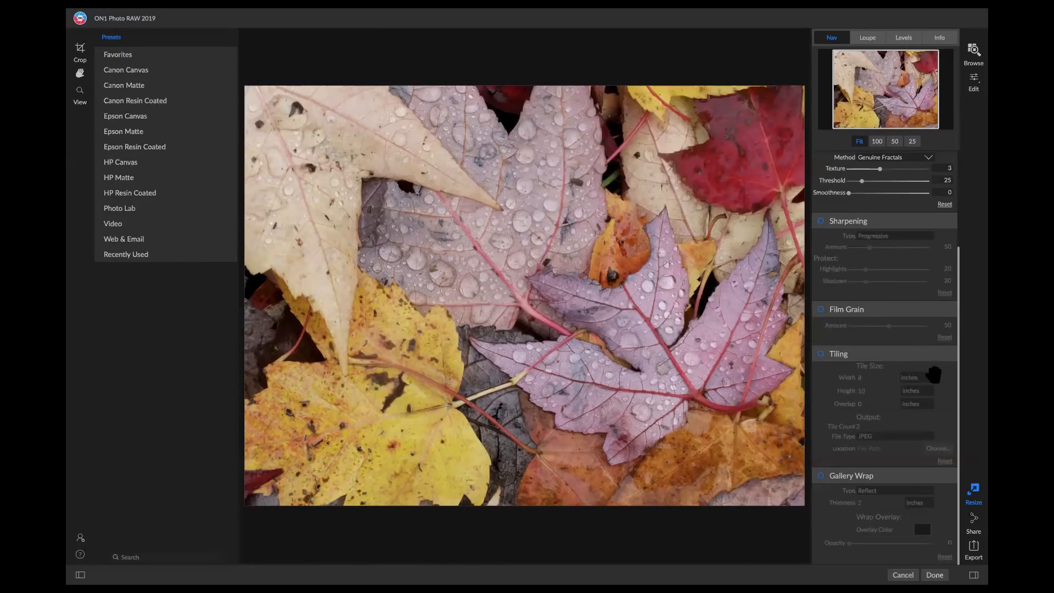
pyautogui.scroll(3, 933, 374)
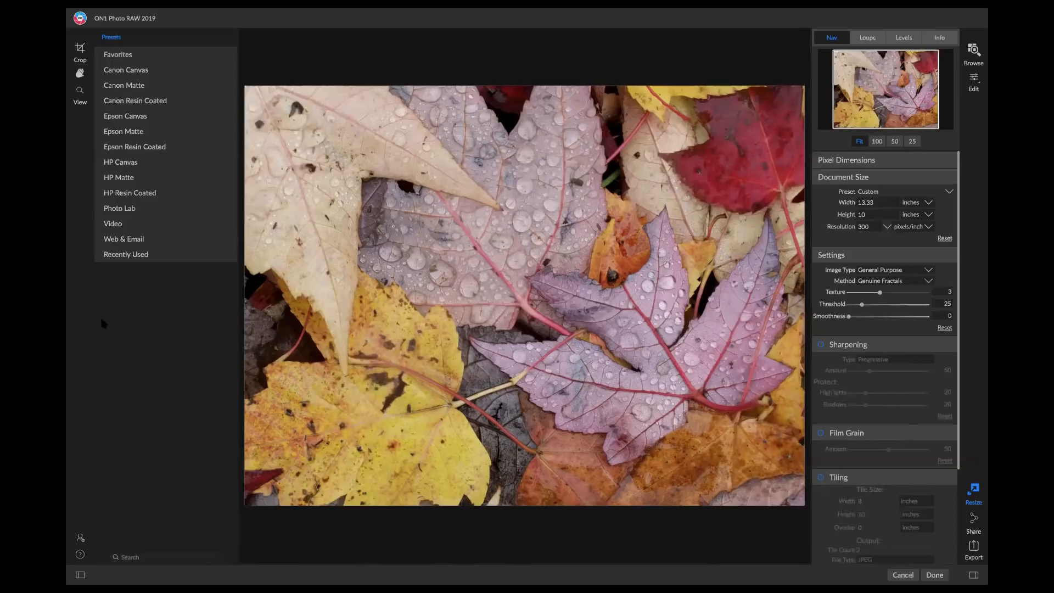
# Apply the HP 30x40 Gallery Wrap preset from the HP Canvas category to the leaves photo.
pyautogui.click(128, 163)
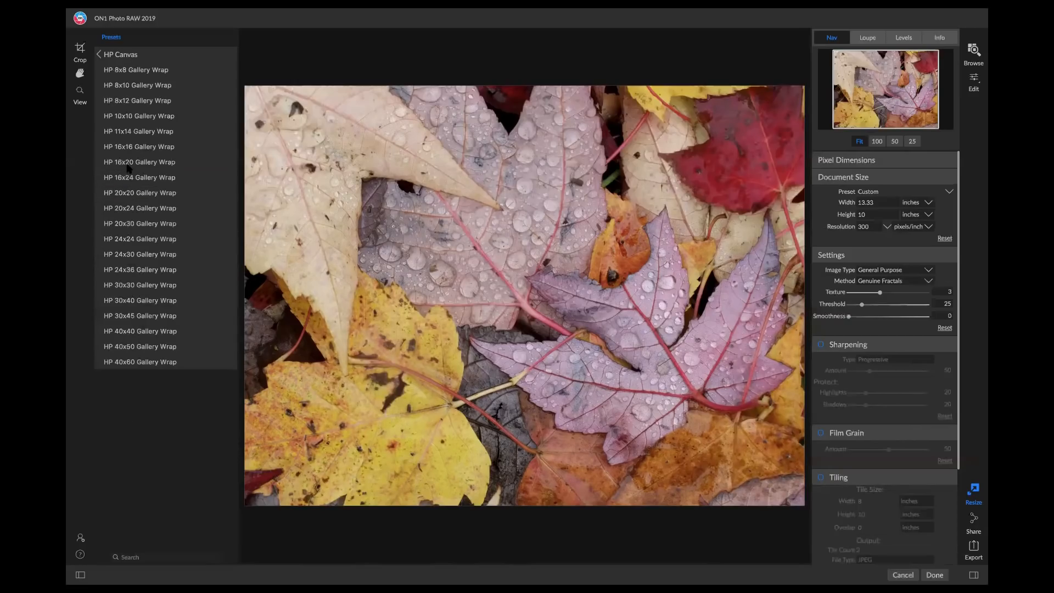
pyautogui.click(139, 300)
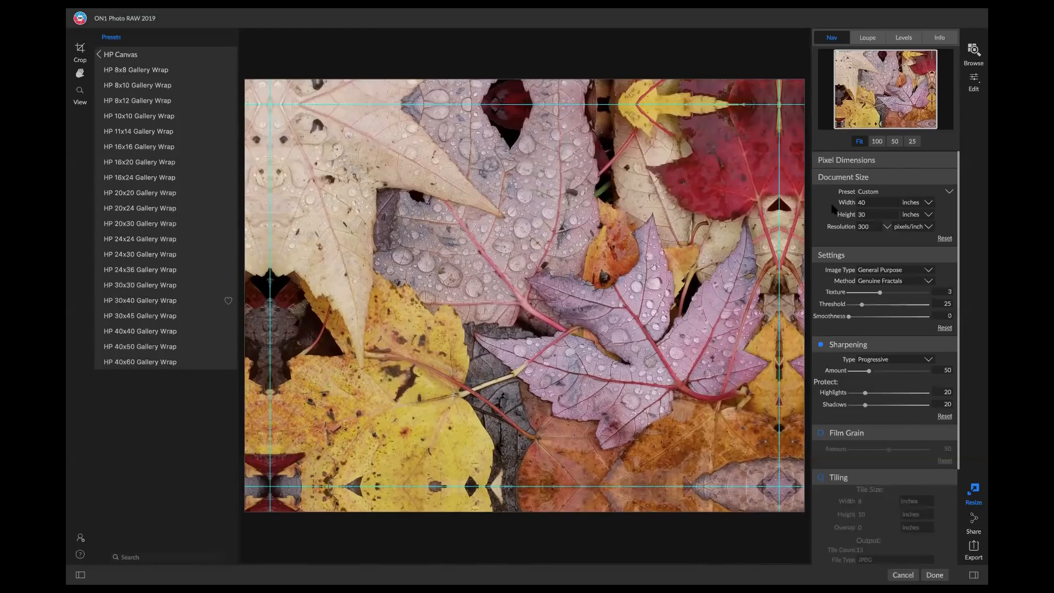
pyautogui.click(873, 213)
pyautogui.click(850, 214)
# Inspect the enlarged leaves photo at 100% and review the remaining resize and export options.
pyautogui.click(877, 141)
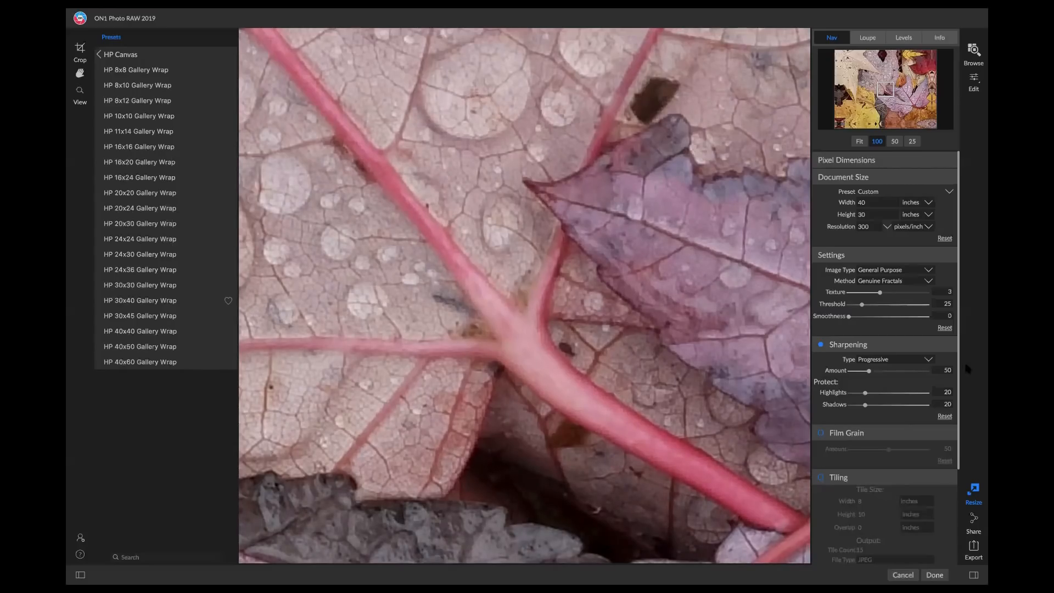
pyautogui.scroll(-1, 924, 559)
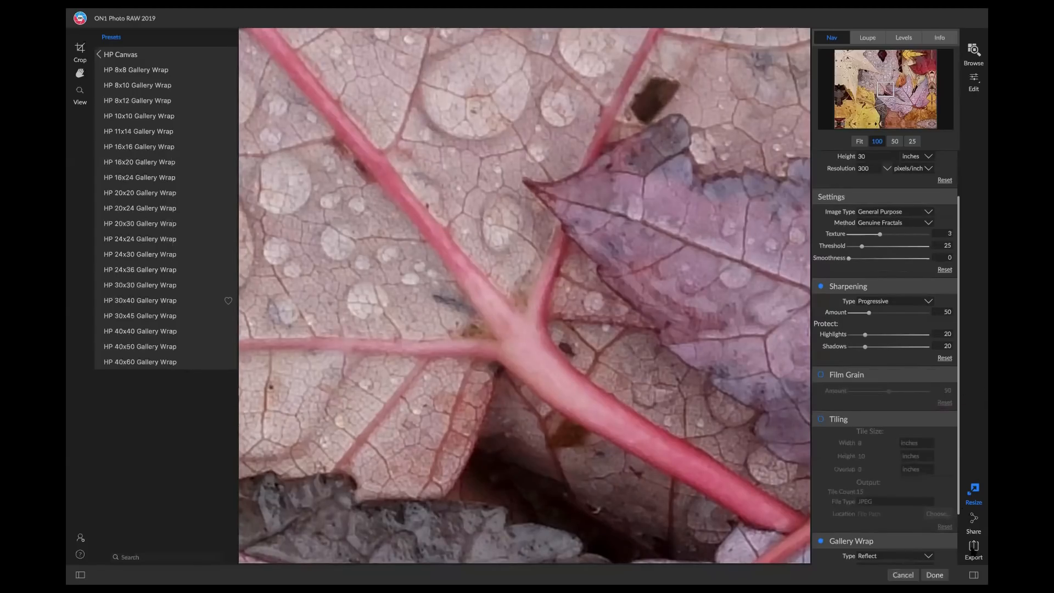
pyautogui.click(972, 547)
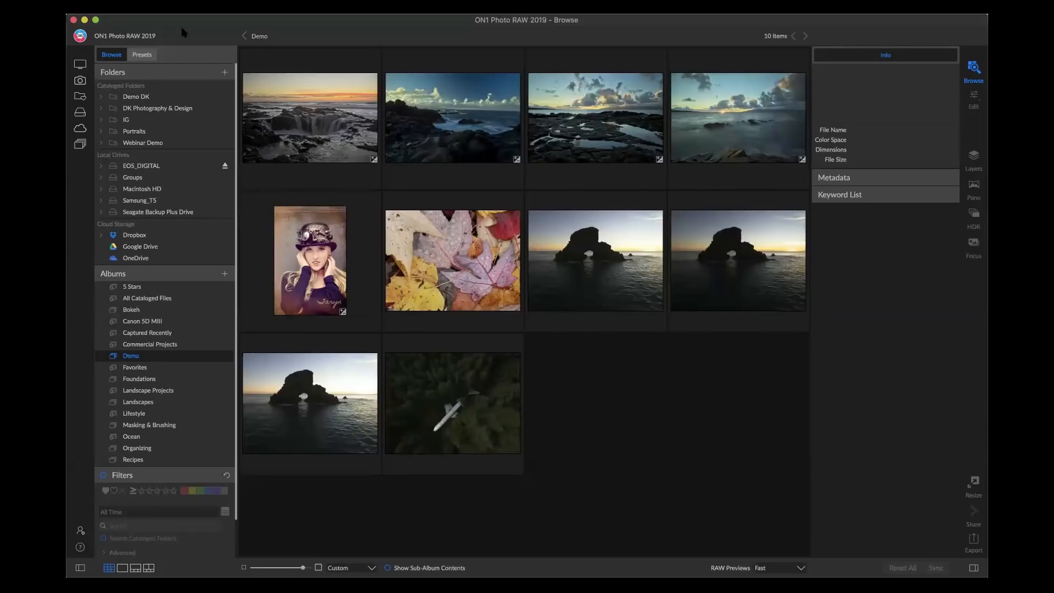
# Expand the window to full screen with the Demo album's thumbnails shown.
pyautogui.click(96, 20)
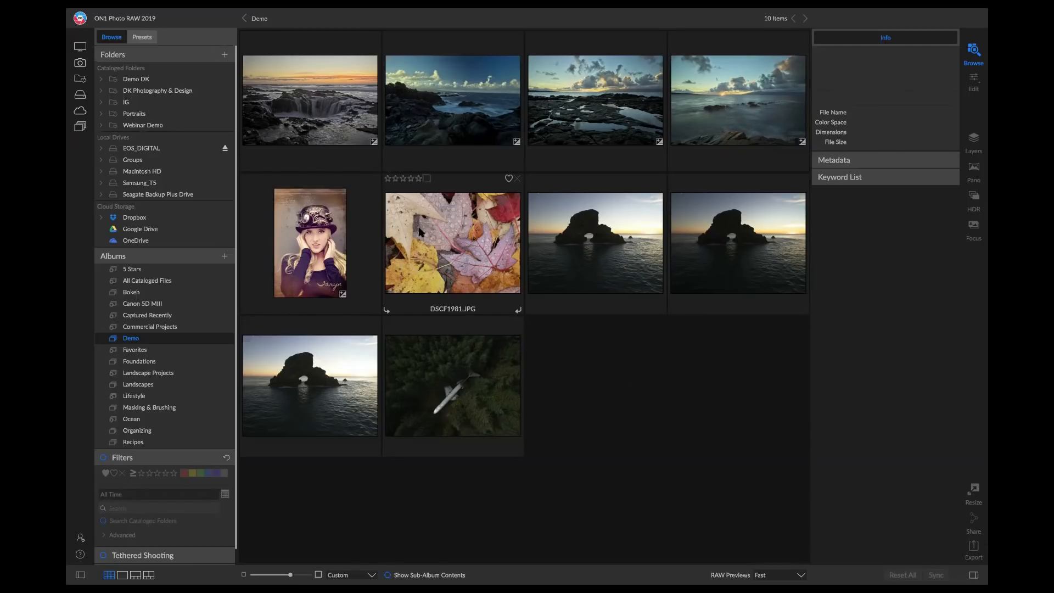
# Review the leaves photo's export settings, including the watermark, file type, location and rename options, and close them without exporting.
pyautogui.click(390, 256)
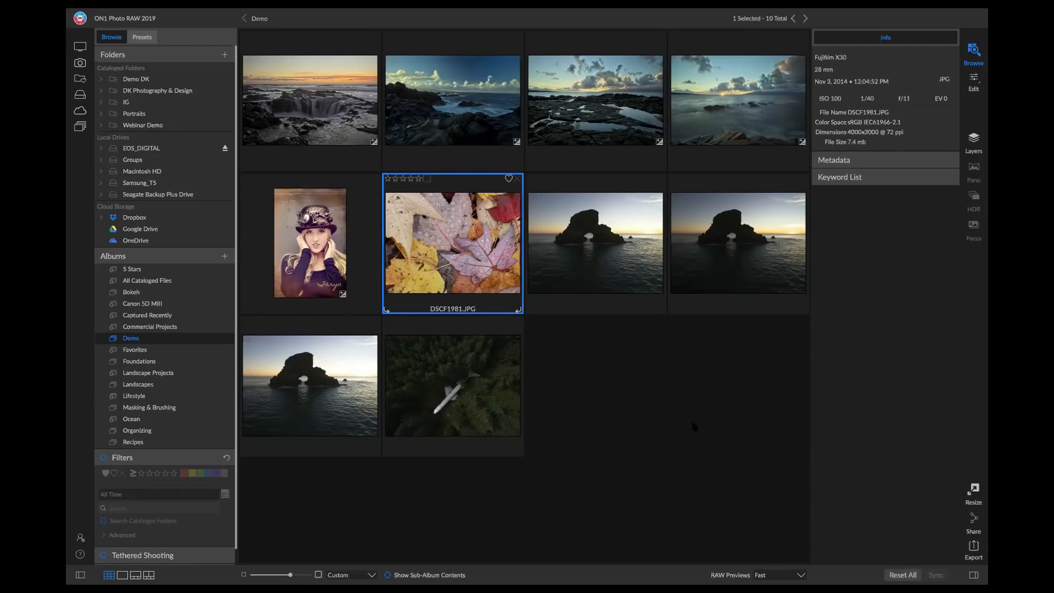
pyautogui.click(971, 556)
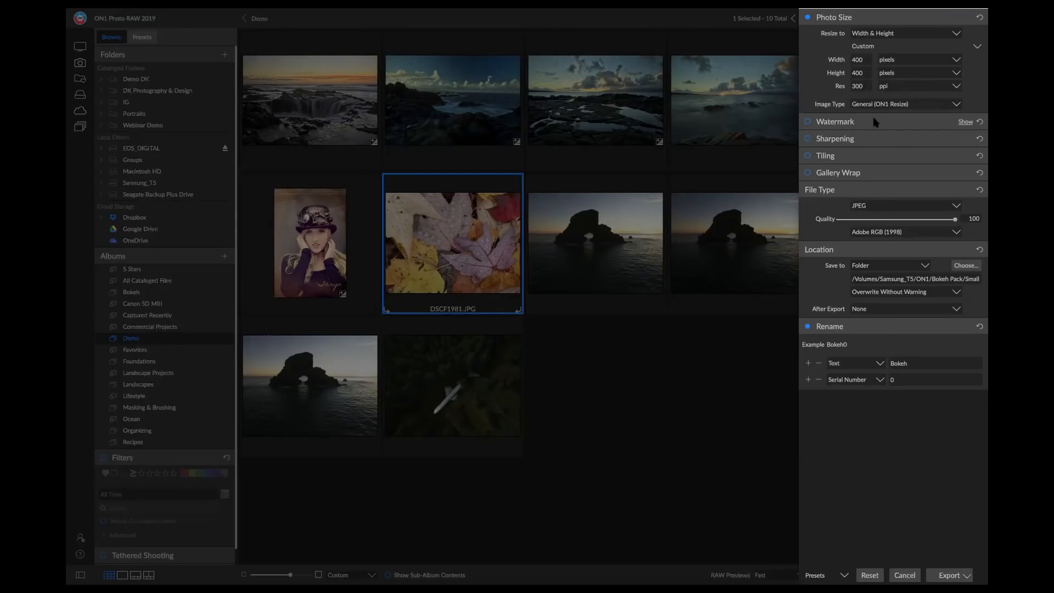
pyautogui.click(854, 124)
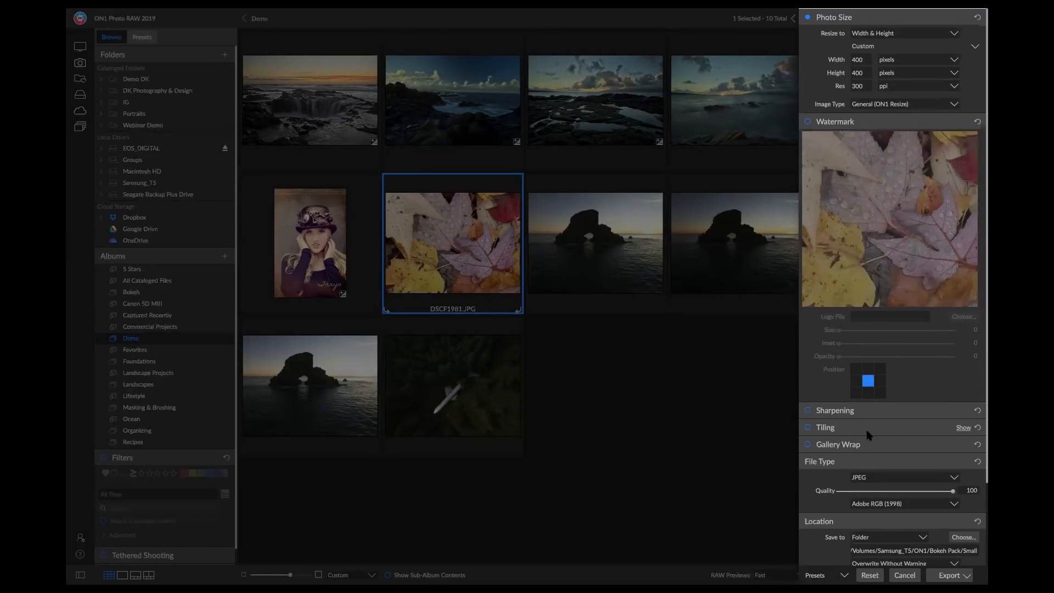
pyautogui.scroll(-3, 886, 414)
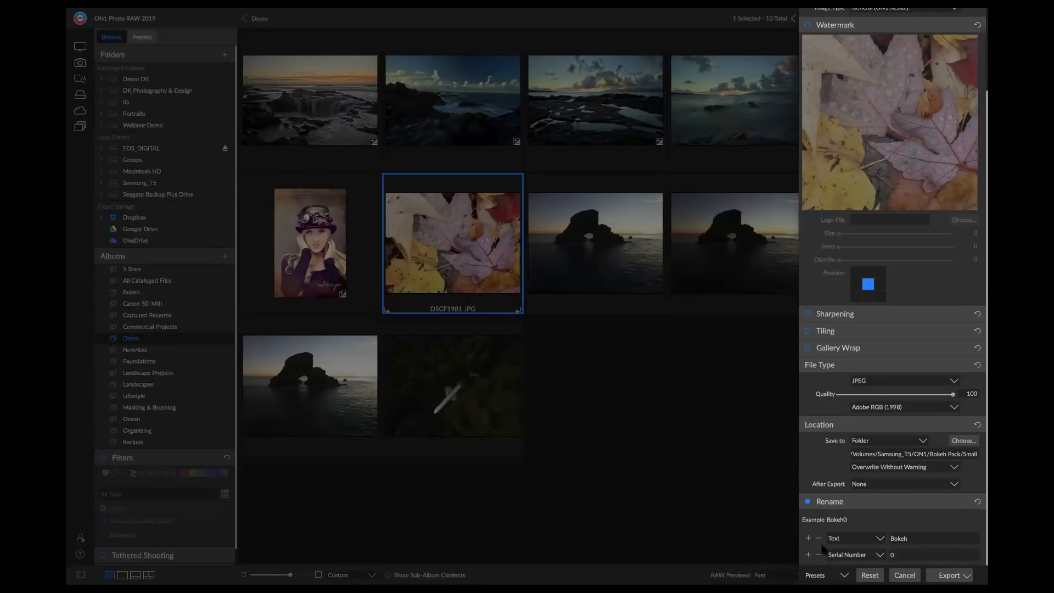
pyautogui.click(905, 574)
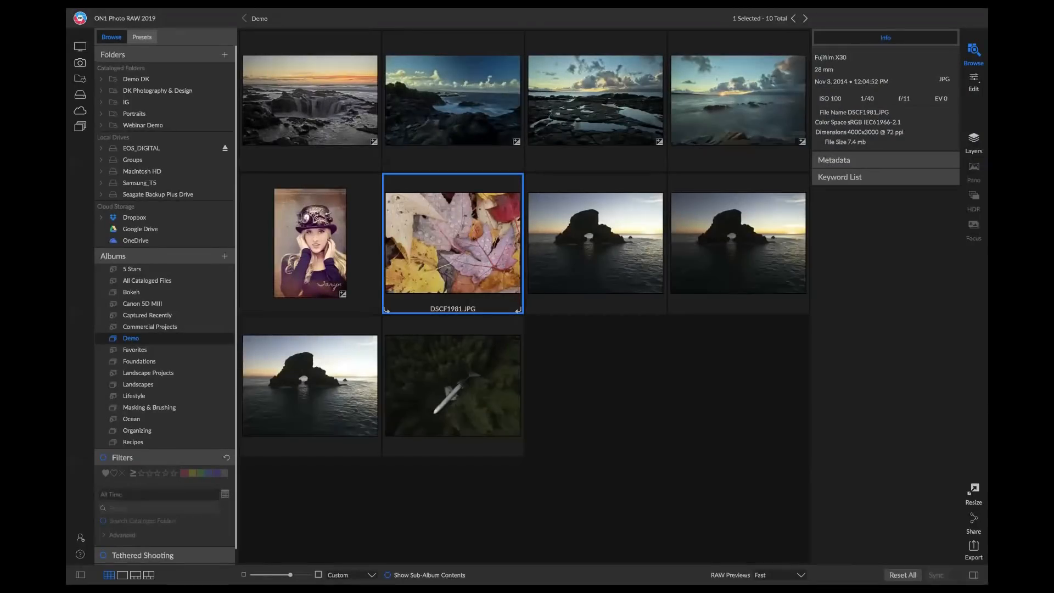
# Look at the Quick Export save options for the leaves photo, close them without saving, and deselect the photo.
pyautogui.moveTo(151, 10)
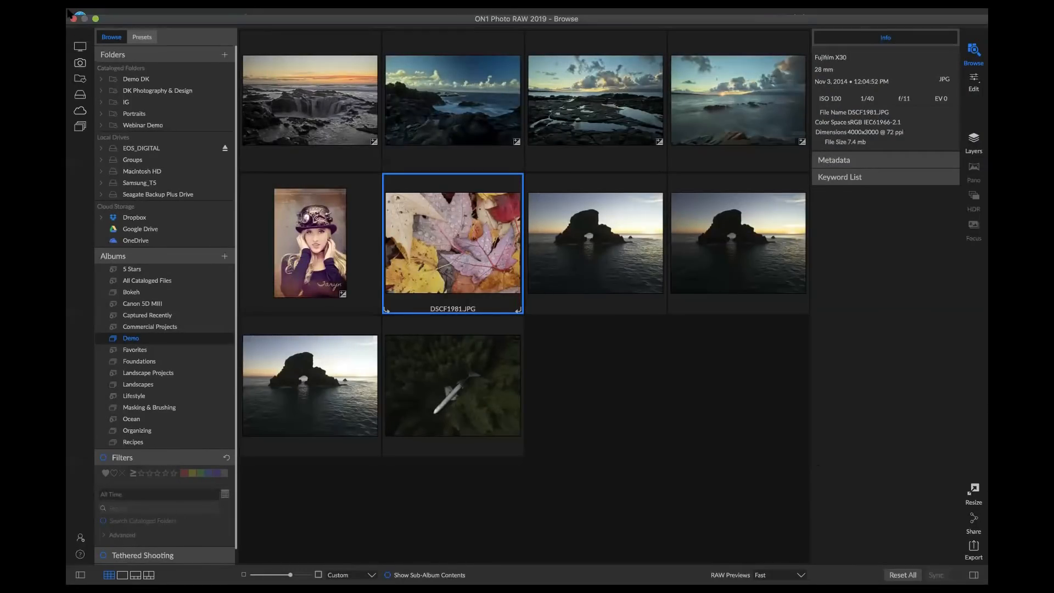
pyautogui.click(185, 13)
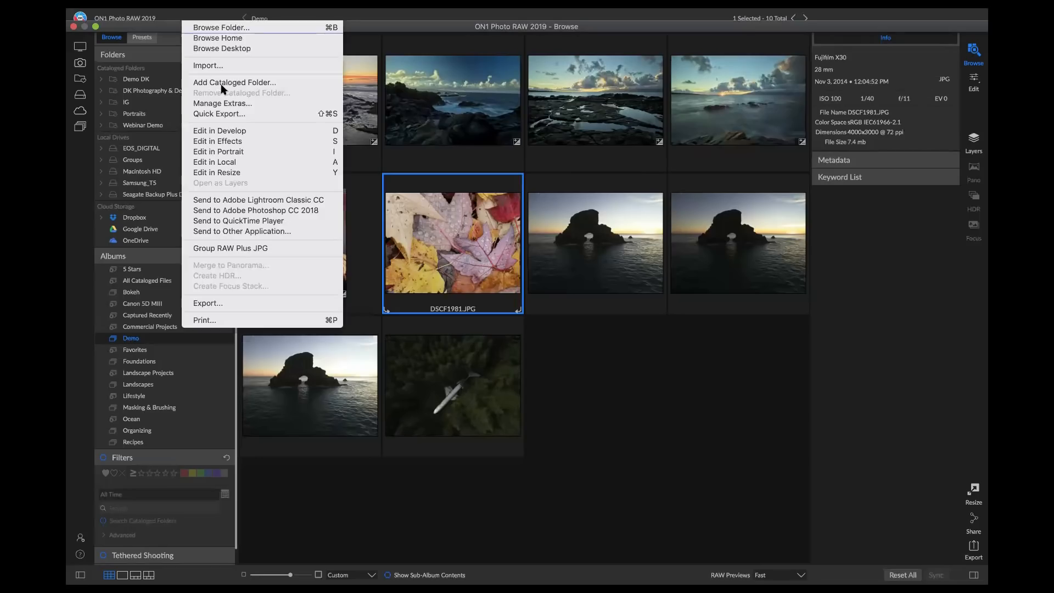
pyautogui.click(228, 114)
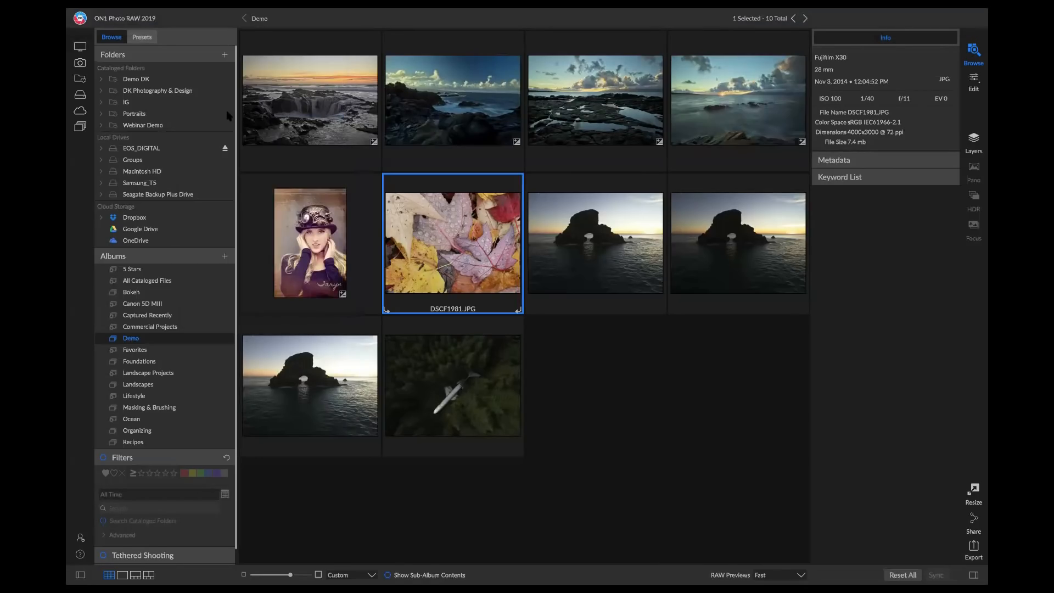
pyautogui.scroll(-5, 352, 203)
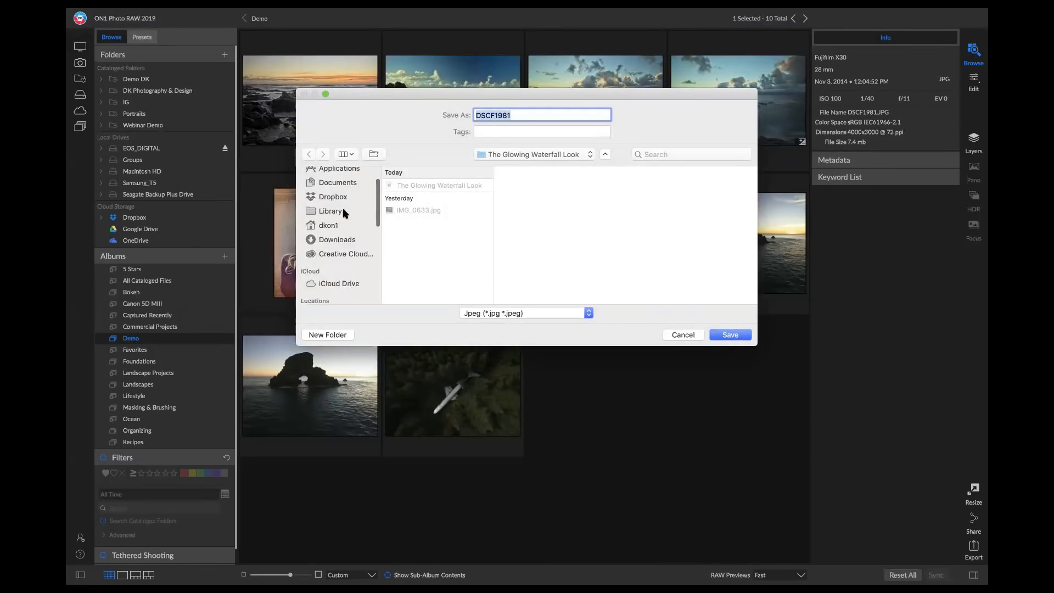
pyautogui.click(684, 335)
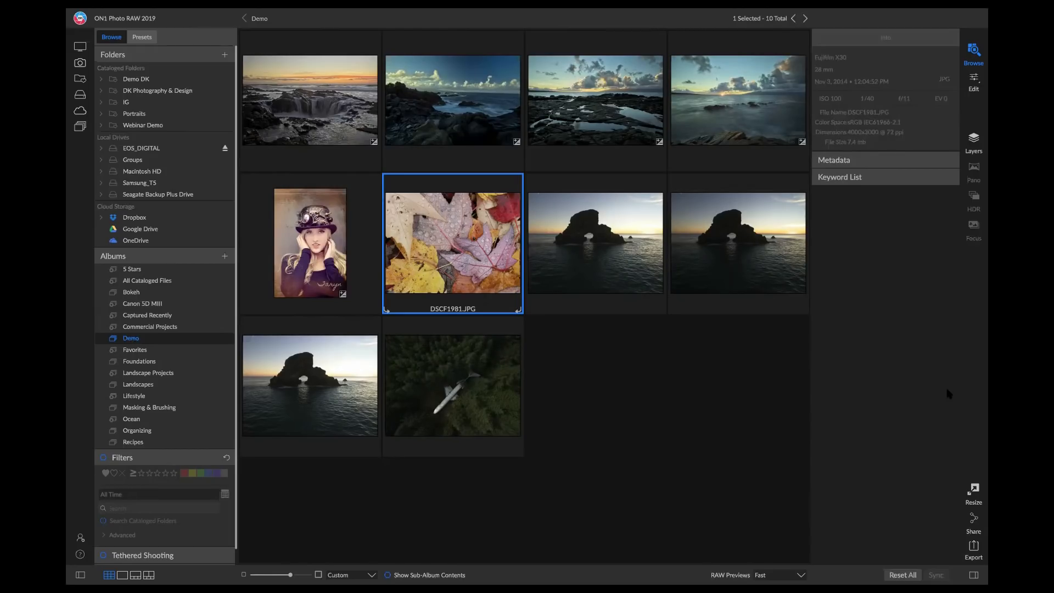
pyautogui.click(709, 360)
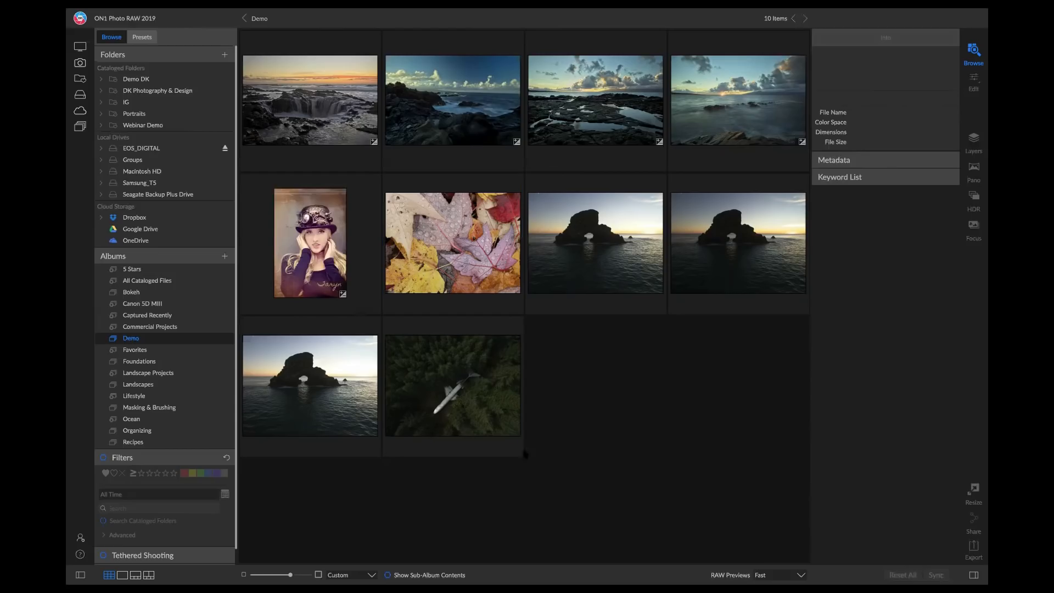
# Open the white flowers photo from the Masking & Brushing album for editing.
pyautogui.click(147, 407)
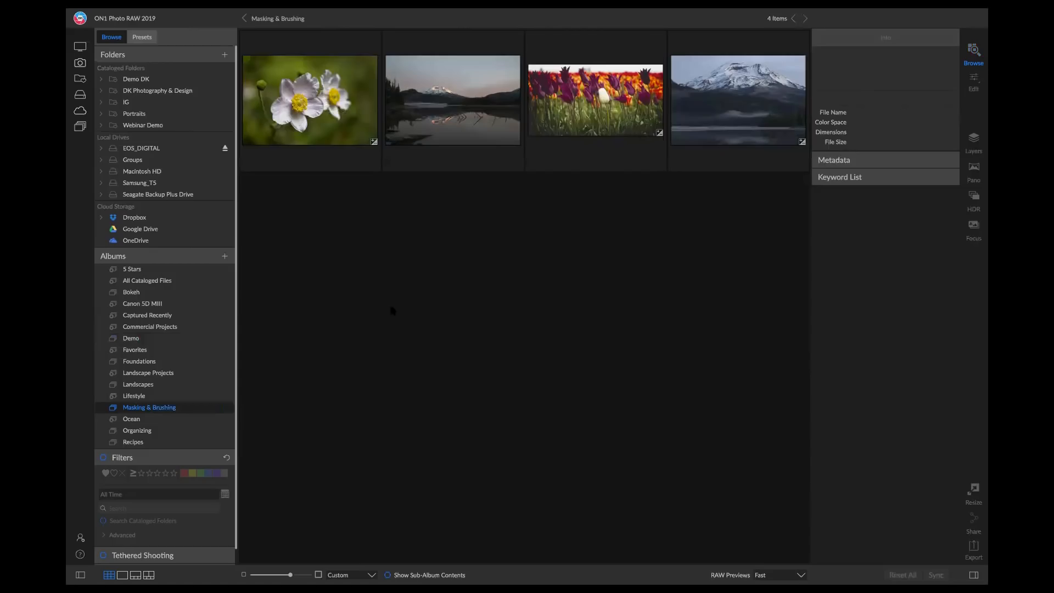
pyautogui.click(315, 110)
pyautogui.doubleClick(316, 109)
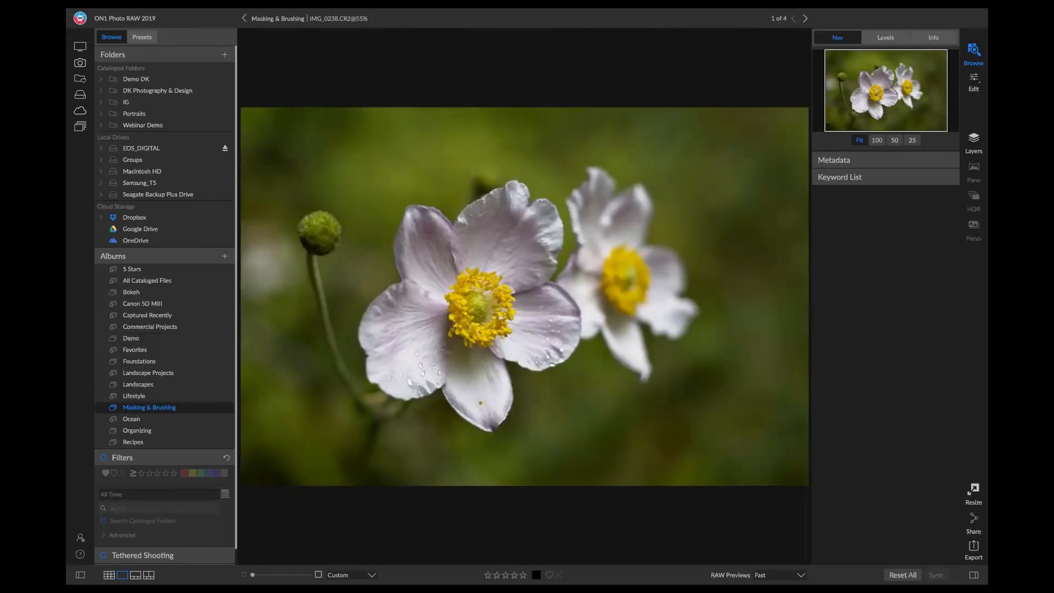
pyautogui.click(971, 85)
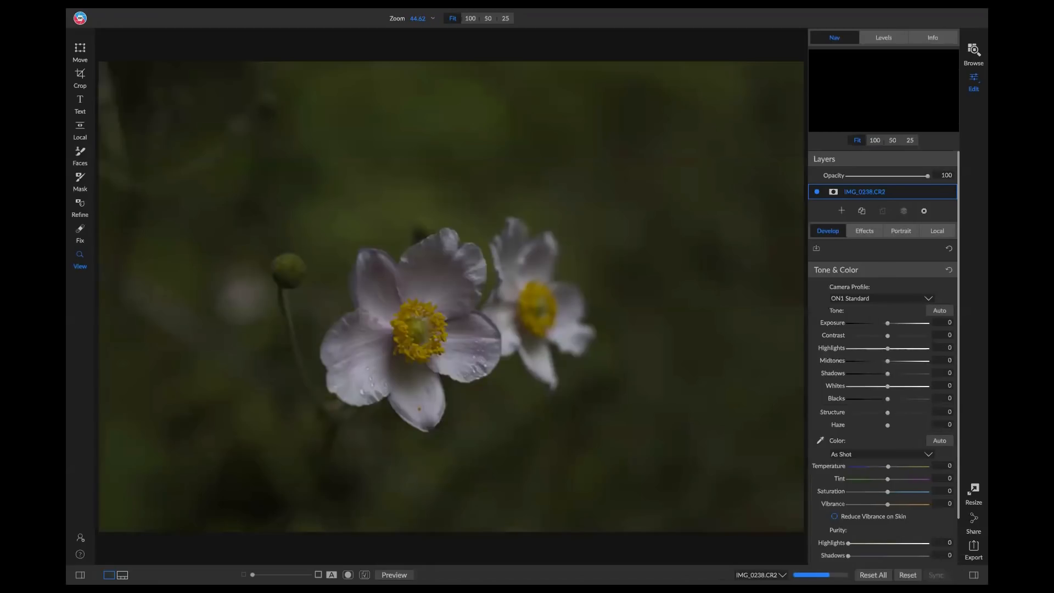
# Crop the photo tighter around the two flowers and the bud.
pyautogui.click(93, 78)
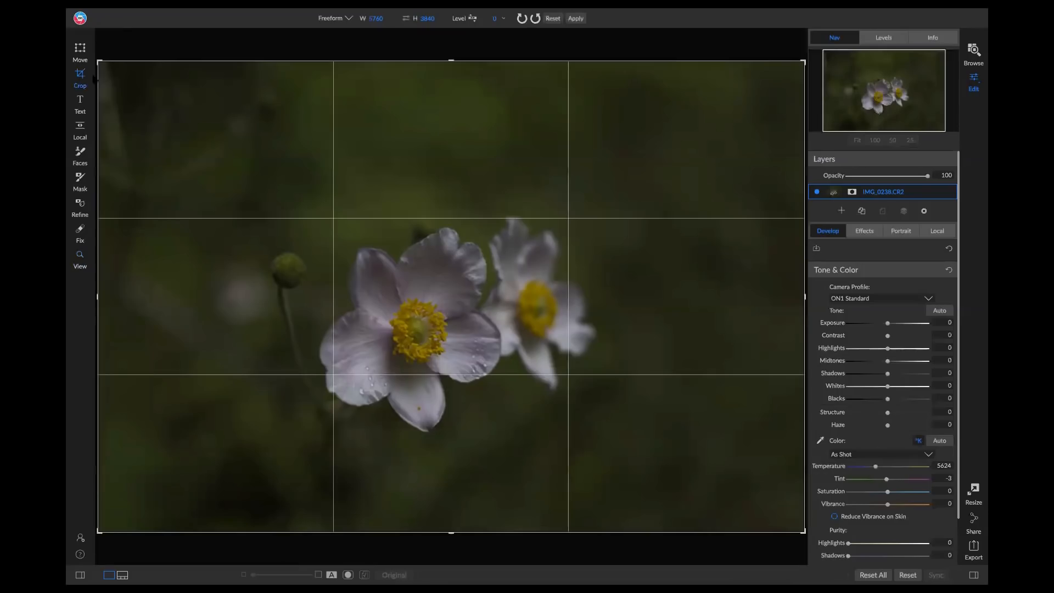
pyautogui.moveTo(108, 73); pyautogui.dragTo(179, 131)
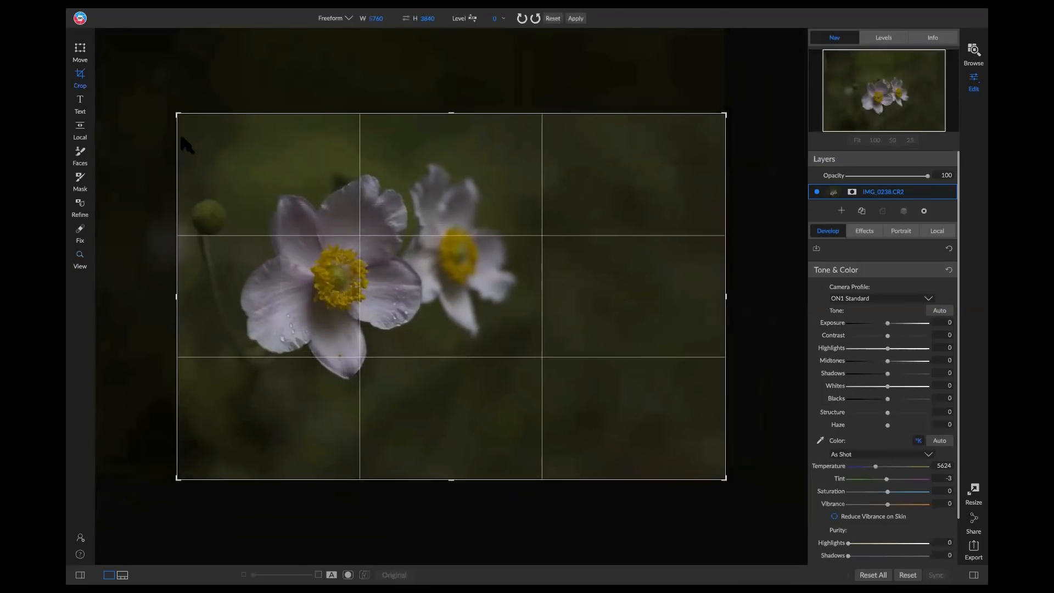
pyautogui.press('z')
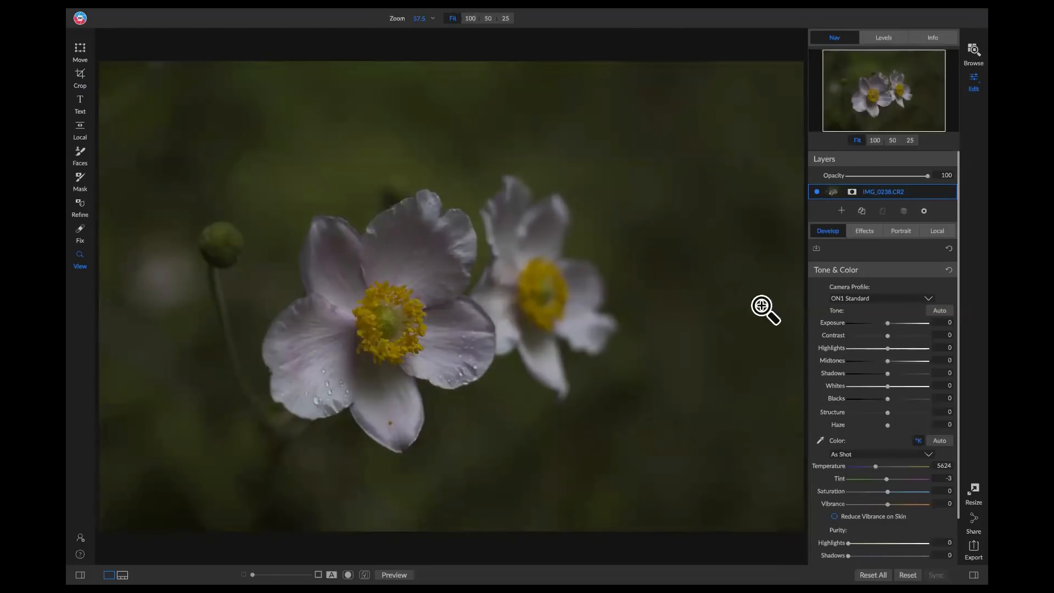
# Add a Photo Filter effect with the 85 style to the flower photo.
pyautogui.click(865, 233)
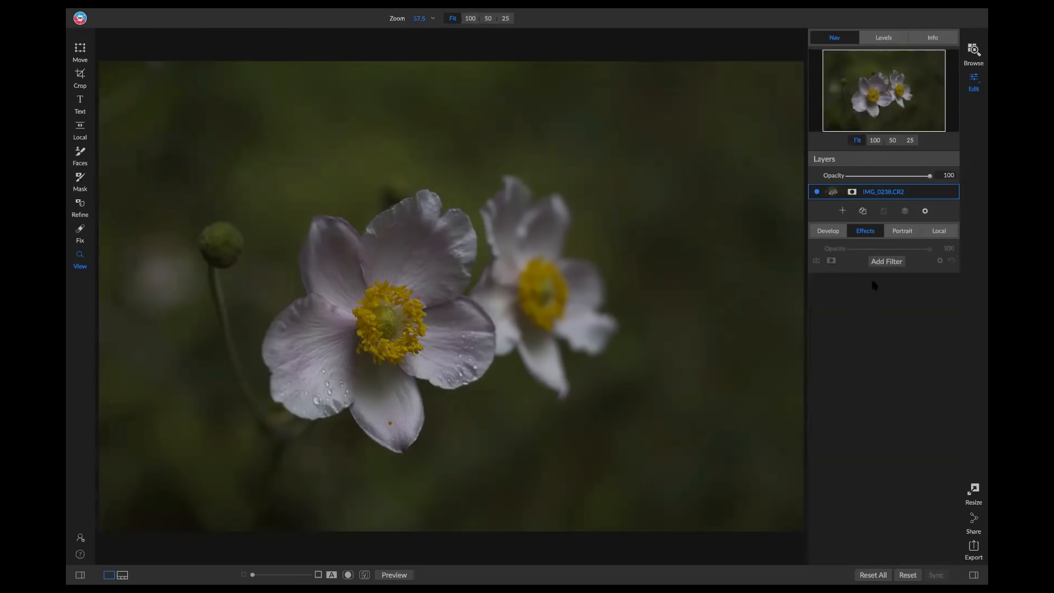
pyautogui.click(881, 262)
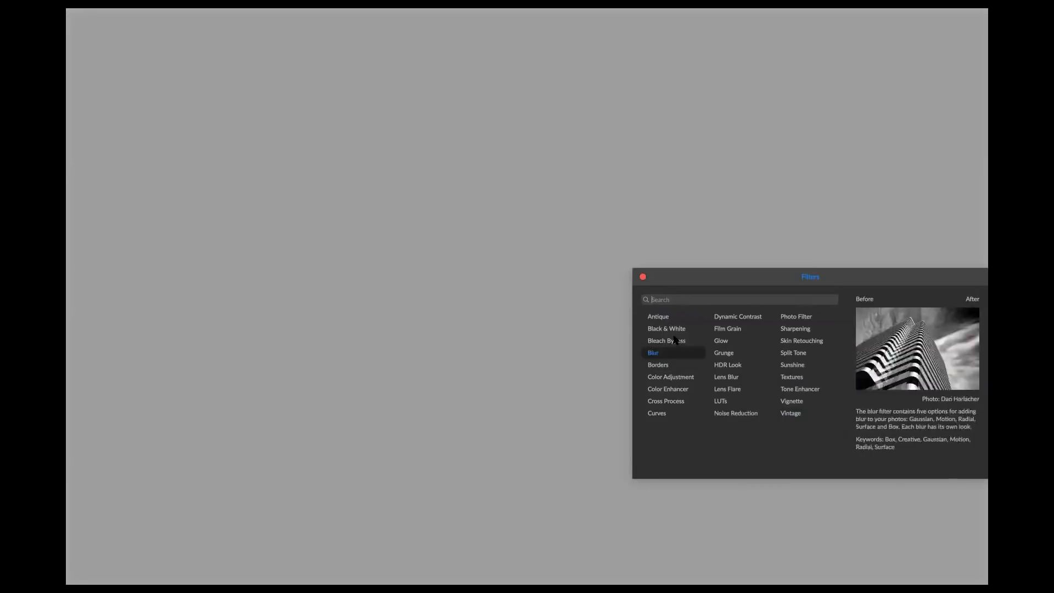
pyautogui.click(796, 317)
pyautogui.click(823, 317)
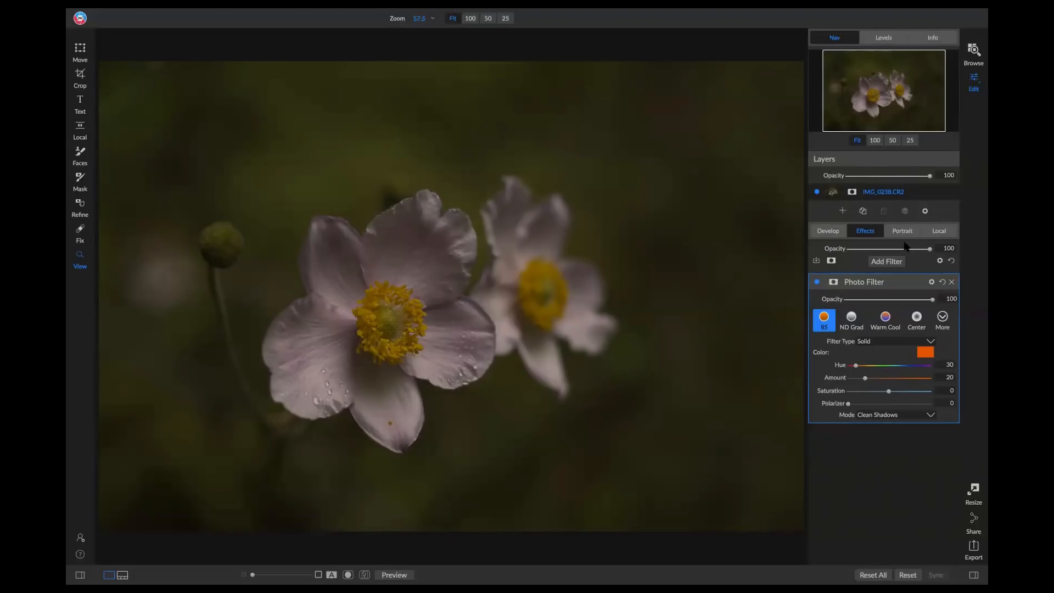
# Brighten the flower photo by applying the automatic tone adjustment in Develop.
pyautogui.click(838, 233)
pyautogui.click(890, 323)
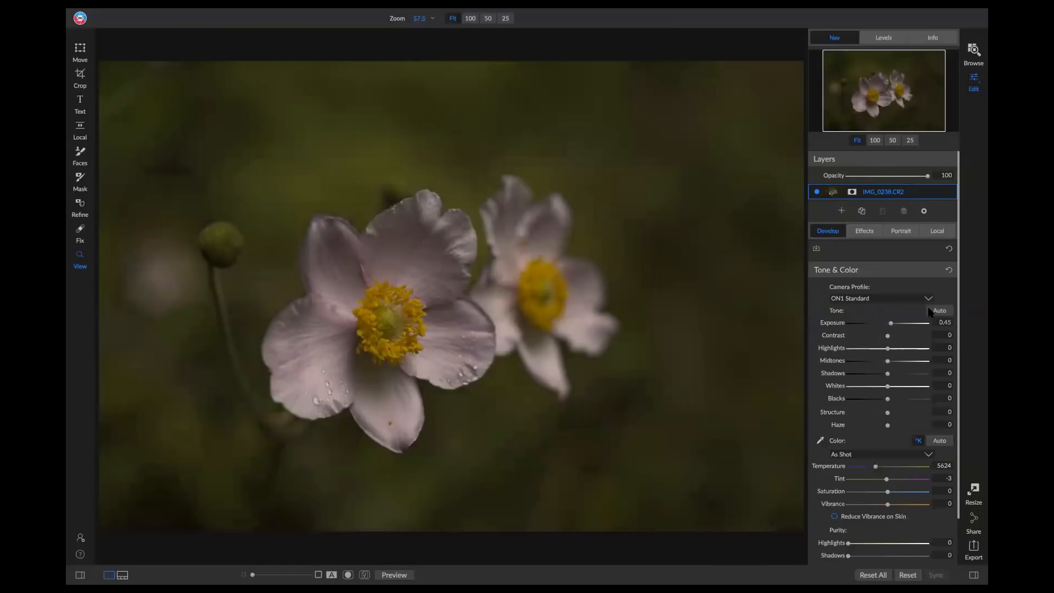
pyautogui.click(930, 311)
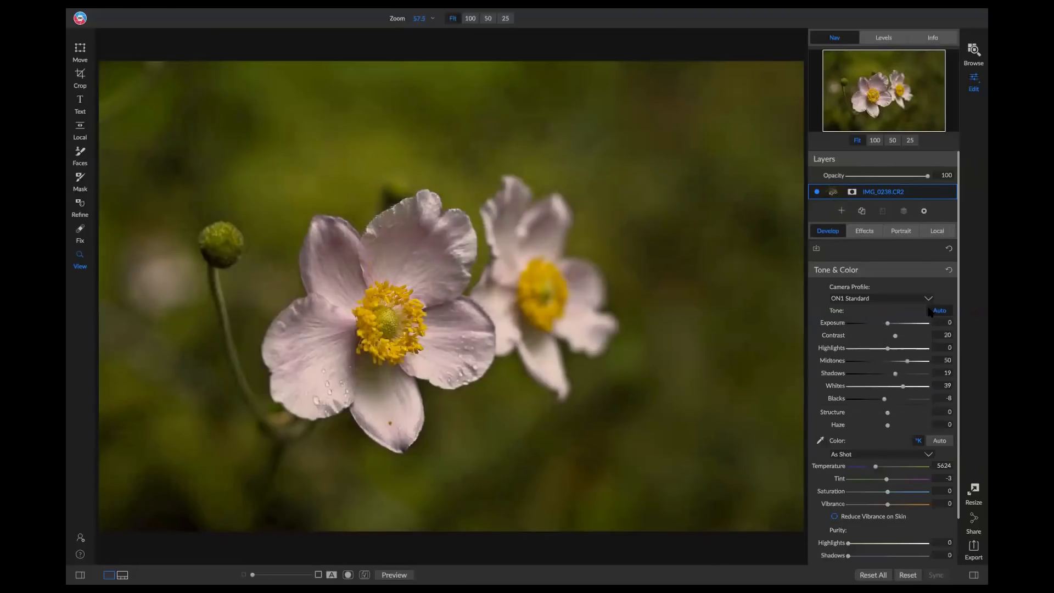
# Compare the flower photo with and without the Photo Filter effect.
pyautogui.click(865, 231)
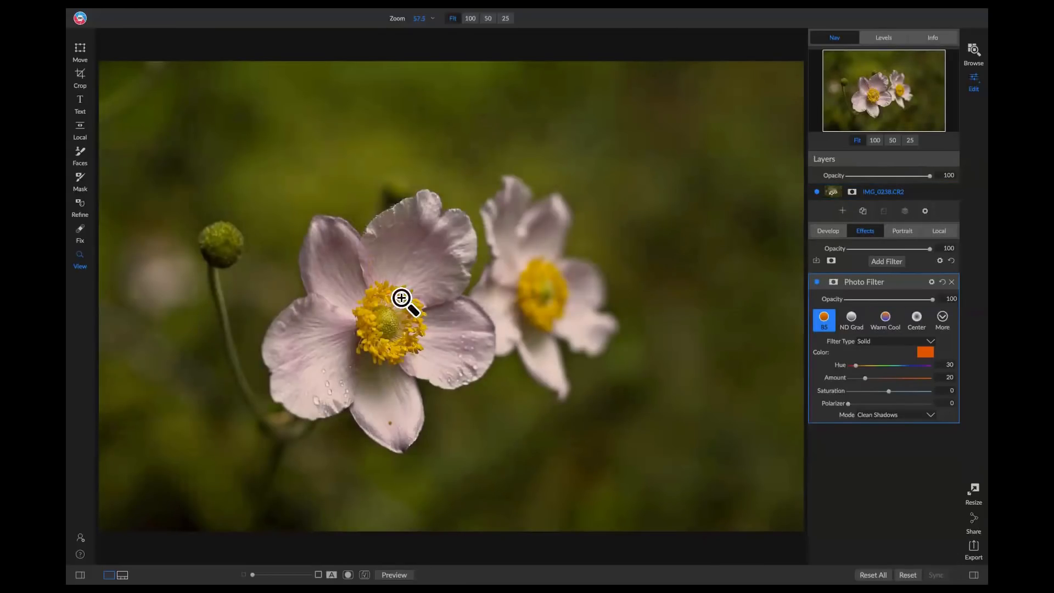
pyautogui.click(817, 282)
pyautogui.click(817, 282)
pyautogui.click(817, 282)
pyautogui.click(817, 283)
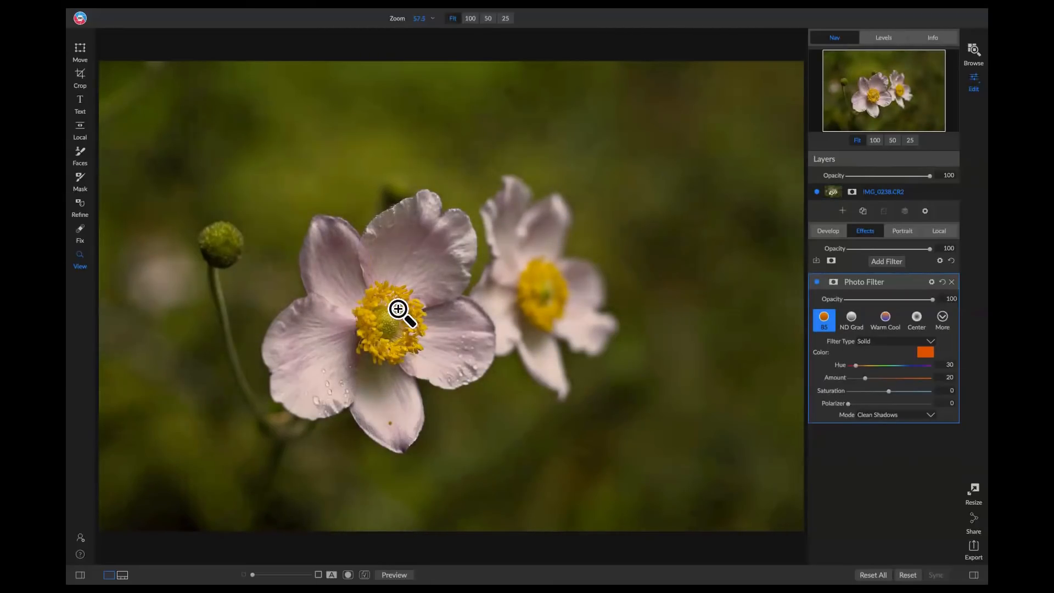
# Turn on the color range mask for the Photo Filter and sample the yellow of the front flower's center.
pyautogui.click(833, 282)
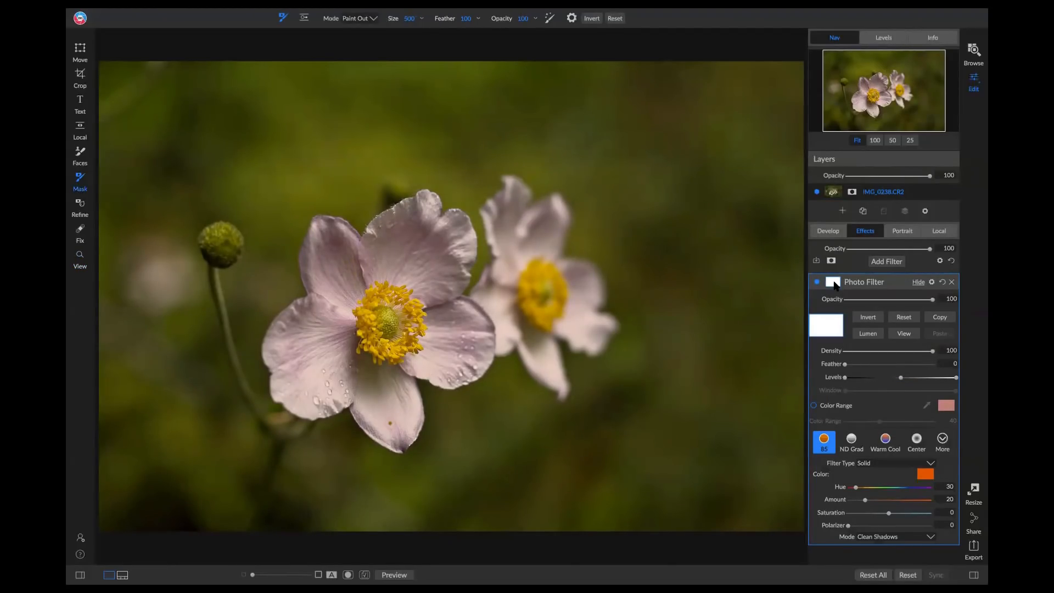
pyautogui.click(814, 405)
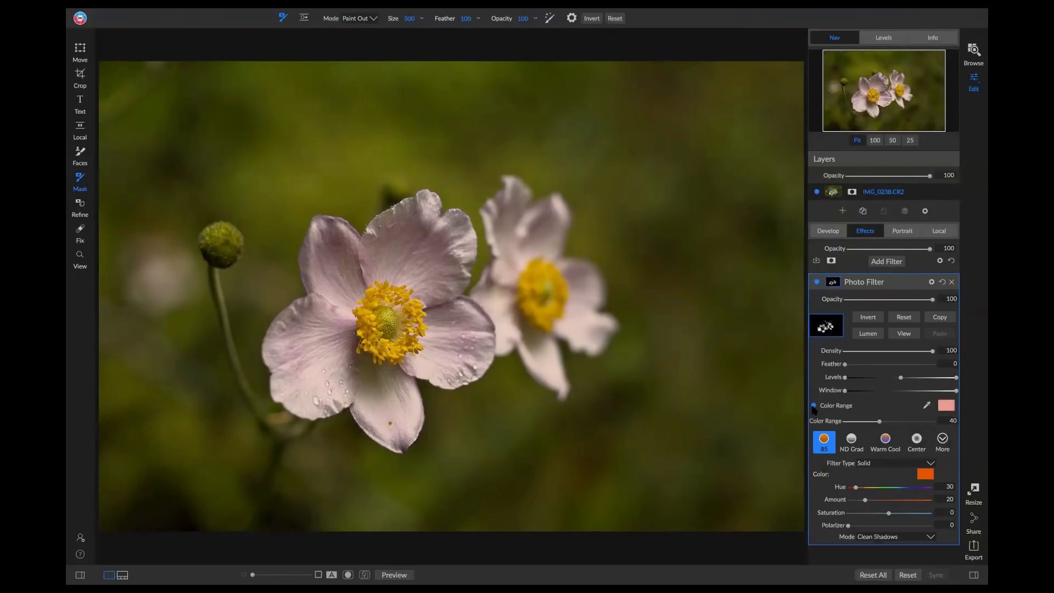
pyautogui.click(927, 407)
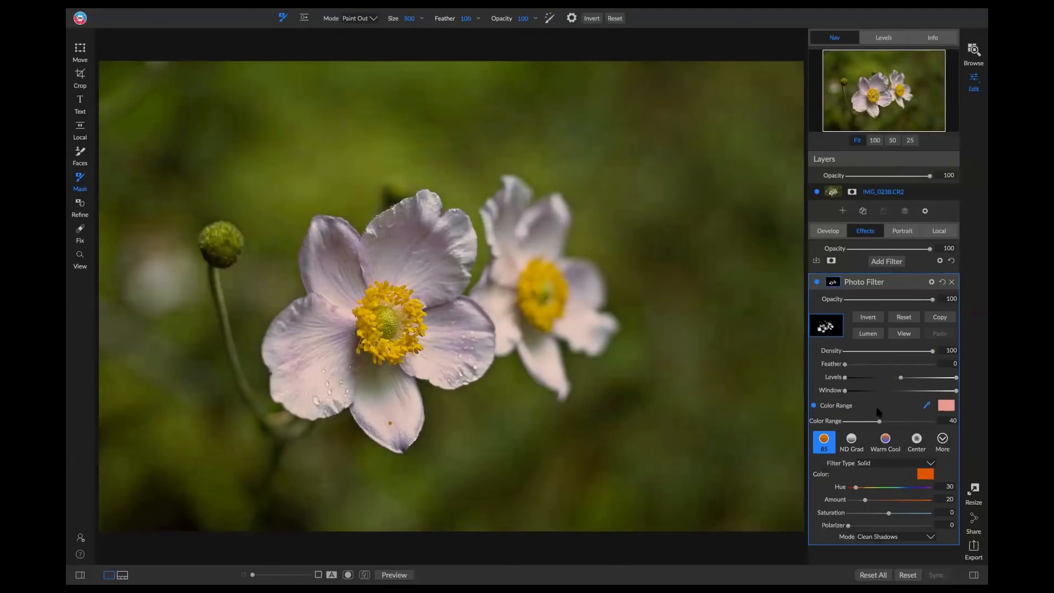
pyautogui.click(372, 314)
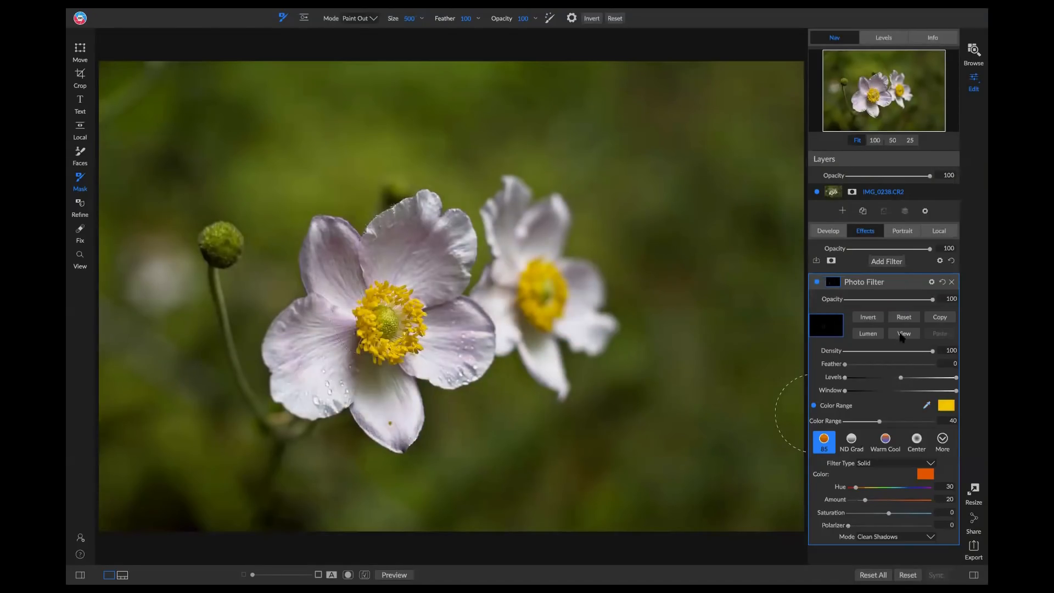
# Widen the Photo Filter mask's color range to 64 while viewing the mask.
pyautogui.click(904, 334)
pyautogui.moveTo(879, 424); pyautogui.dragTo(902, 425)
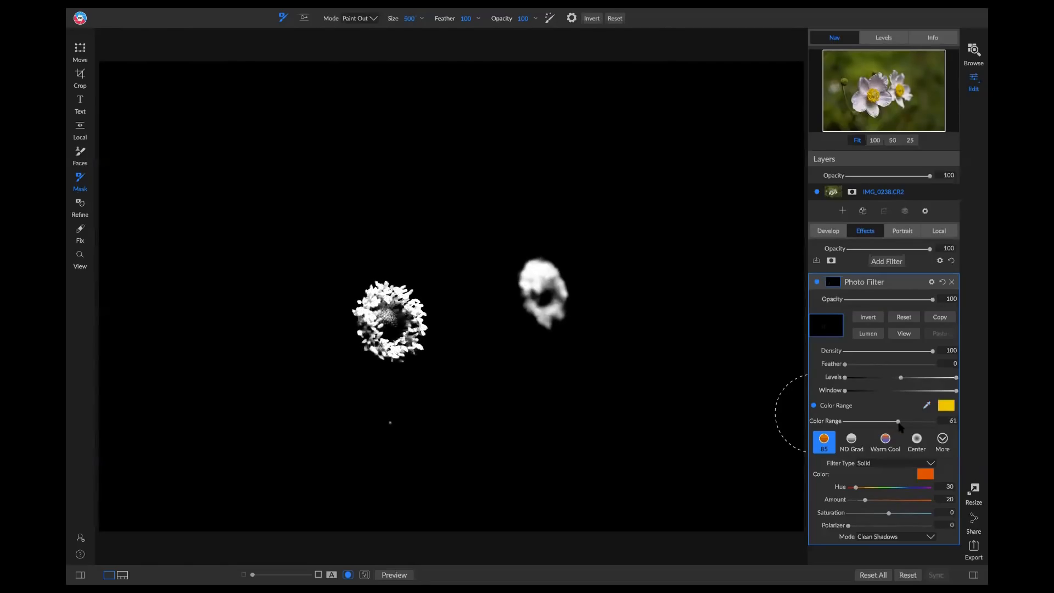
pyautogui.click(904, 333)
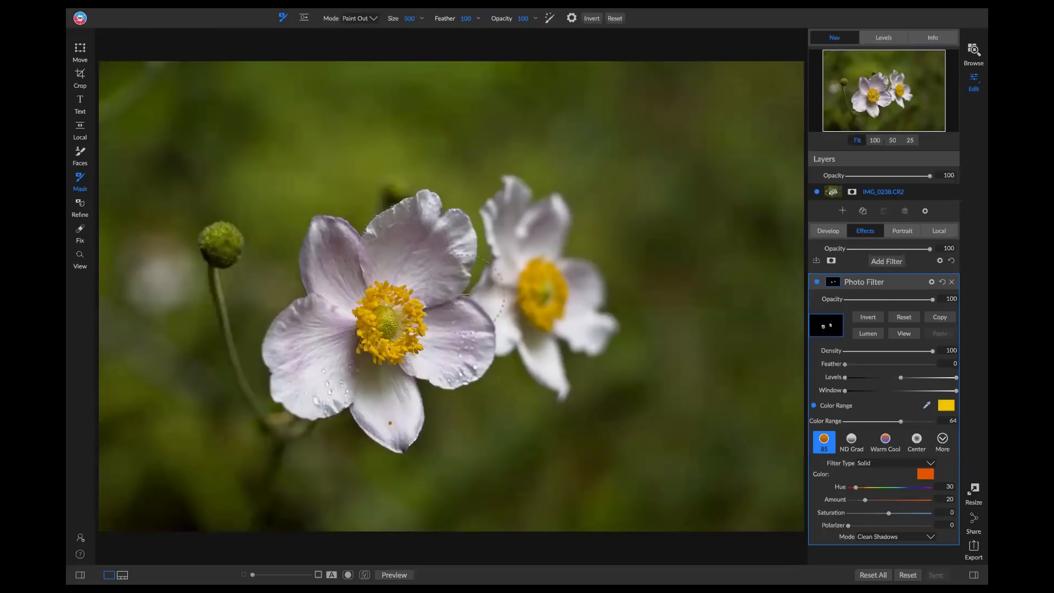
# Inspect the yellow flower centers at 100% with the masked Photo Filter switched off and on.
pyautogui.press('z')
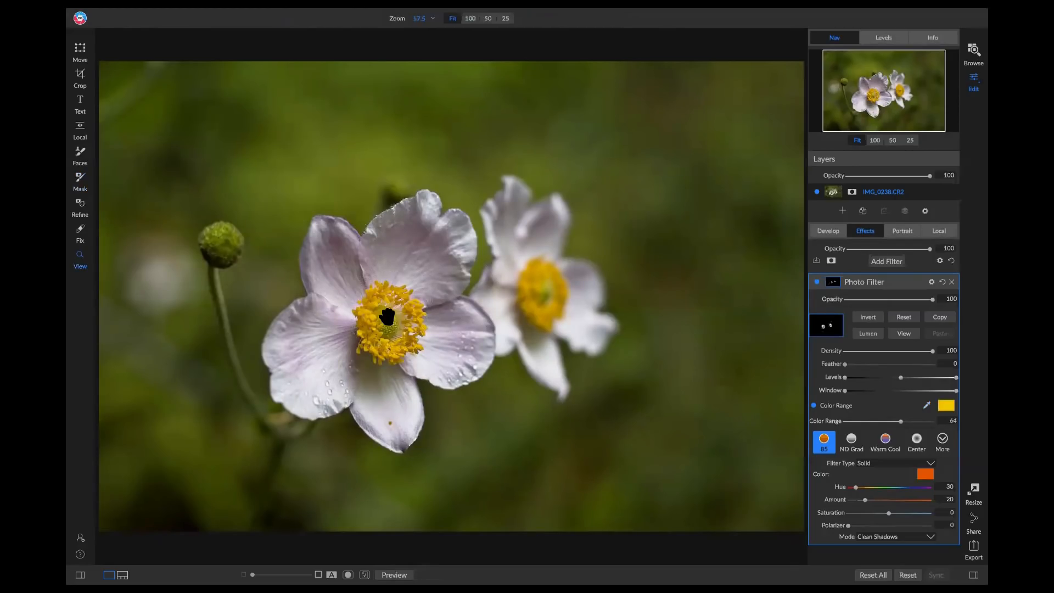
pyautogui.click(388, 324)
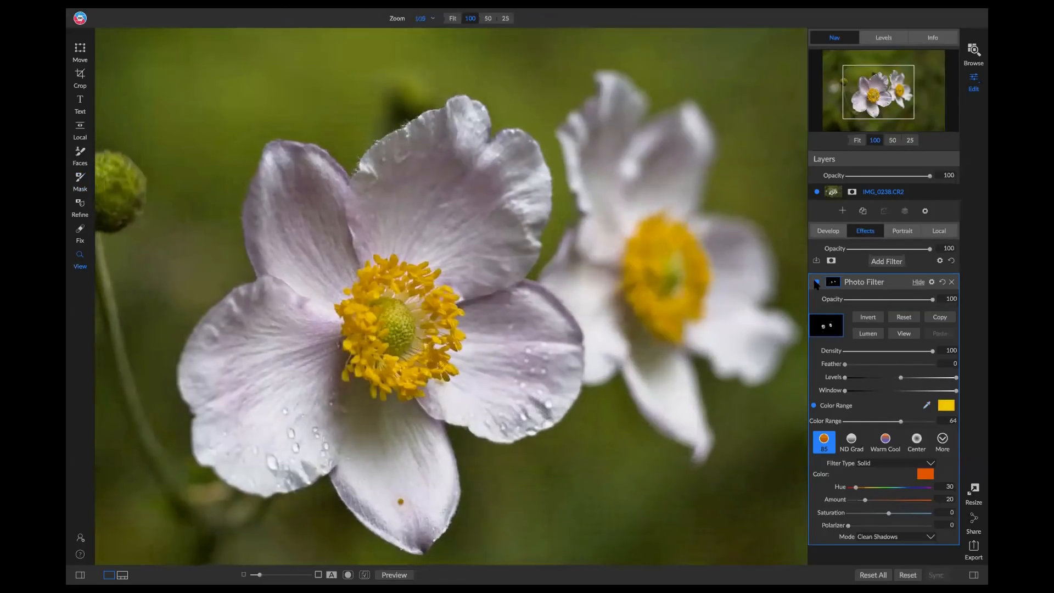
pyautogui.click(816, 282)
pyautogui.click(816, 282)
pyautogui.click(817, 282)
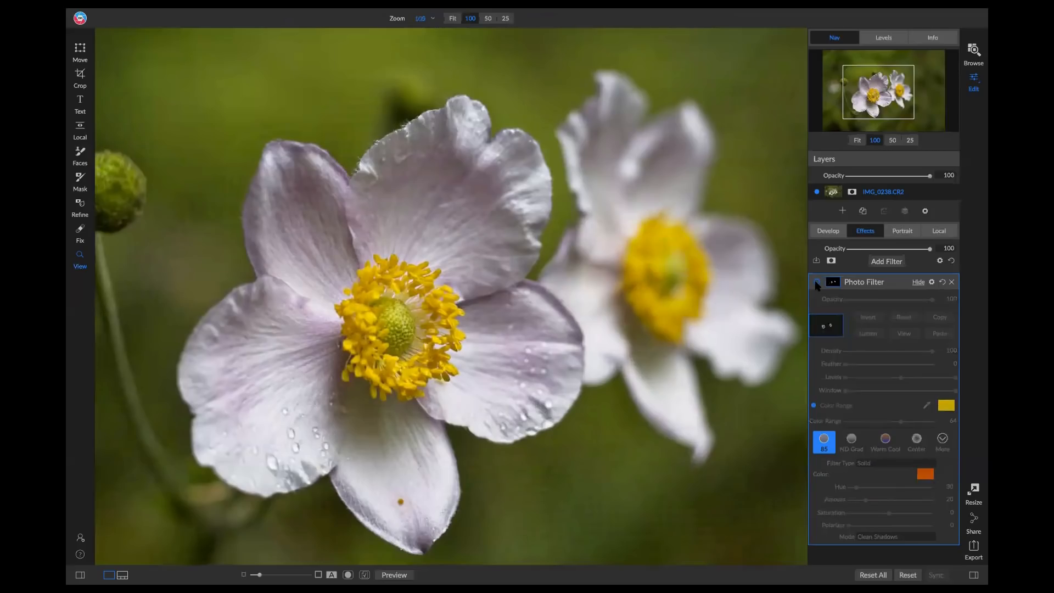
pyautogui.click(817, 282)
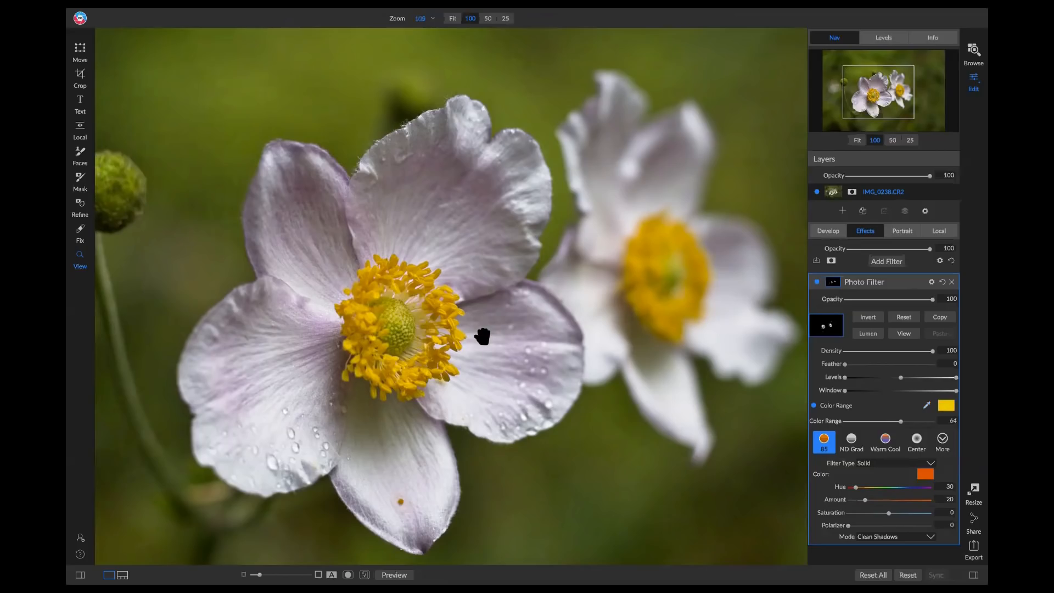
pyautogui.moveTo(482, 335); pyautogui.dragTo(477, 311)
pyautogui.click(817, 282)
pyautogui.click(817, 282)
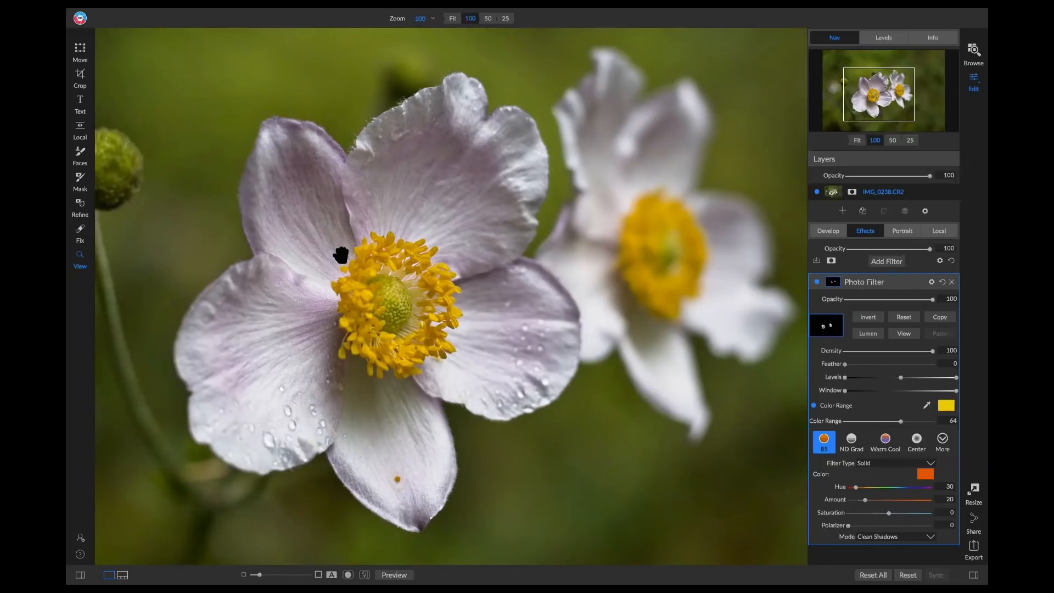
# Copy the Photo Filter's mask, and add a Dynamic Contrast filter with the Surreal preset.
pyautogui.click(939, 318)
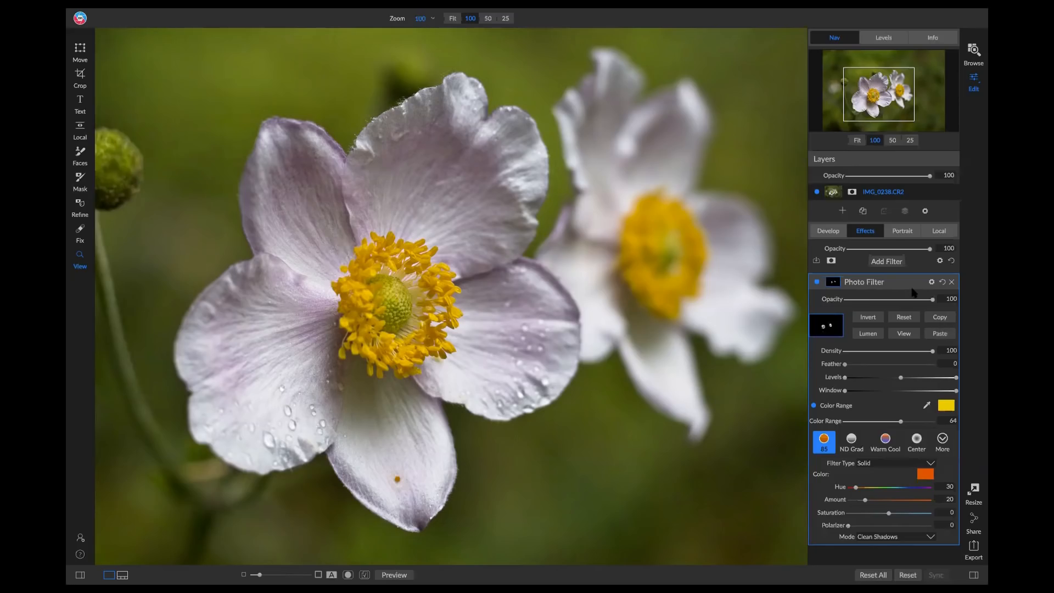
pyautogui.click(887, 262)
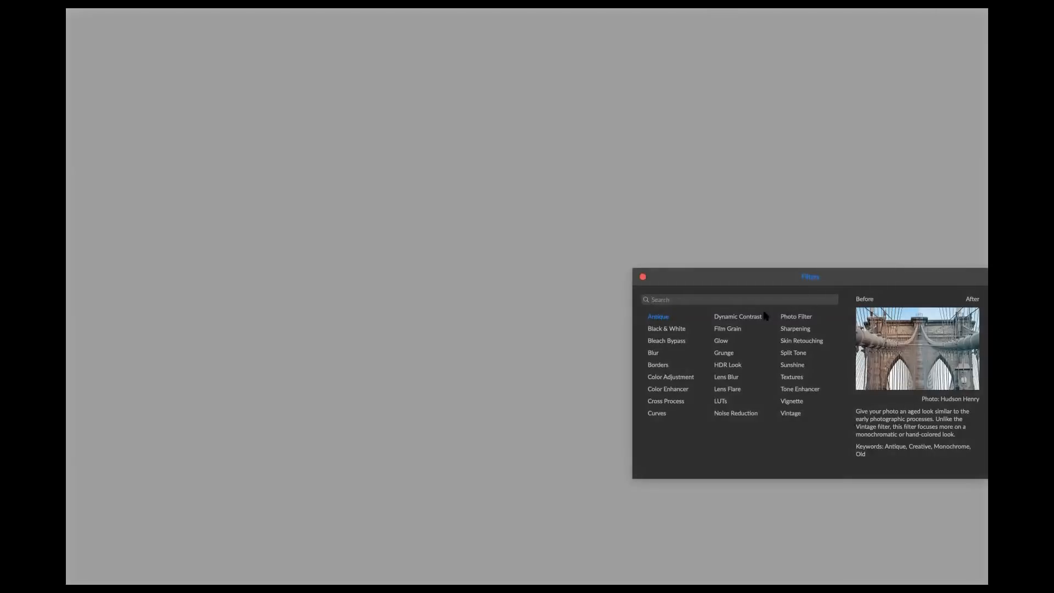
pyautogui.click(746, 317)
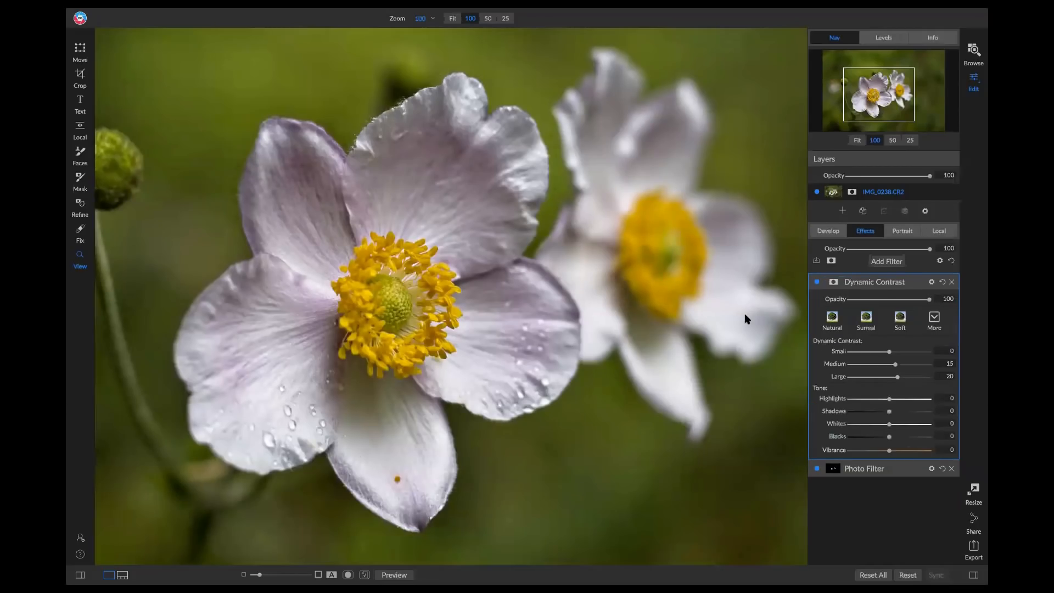
pyautogui.click(866, 320)
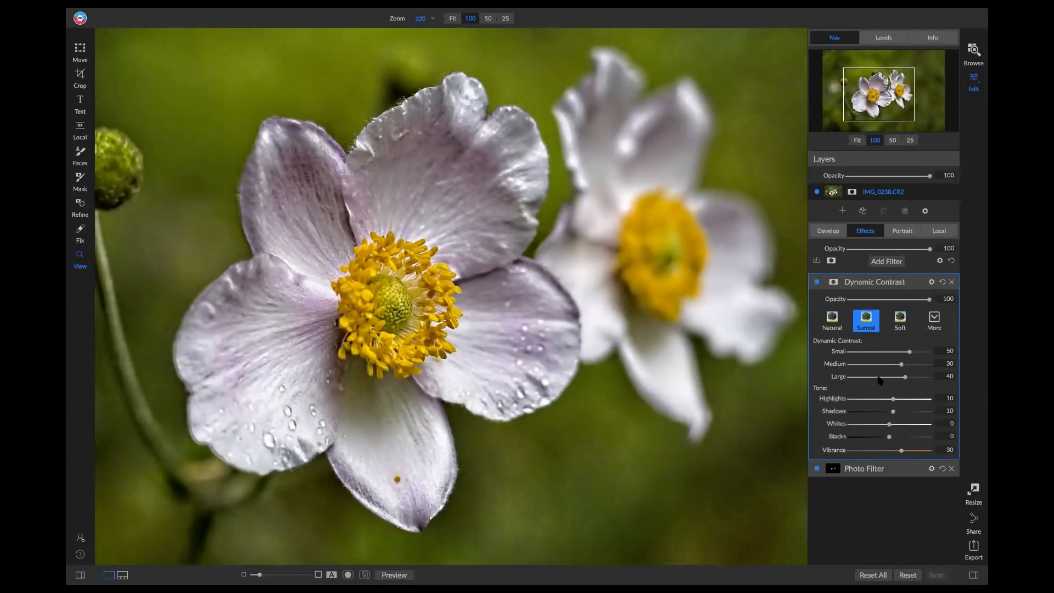
# Paste the copied yellow color range mask onto the Dynamic Contrast filter and check it in the mask view.
pyautogui.click(835, 282)
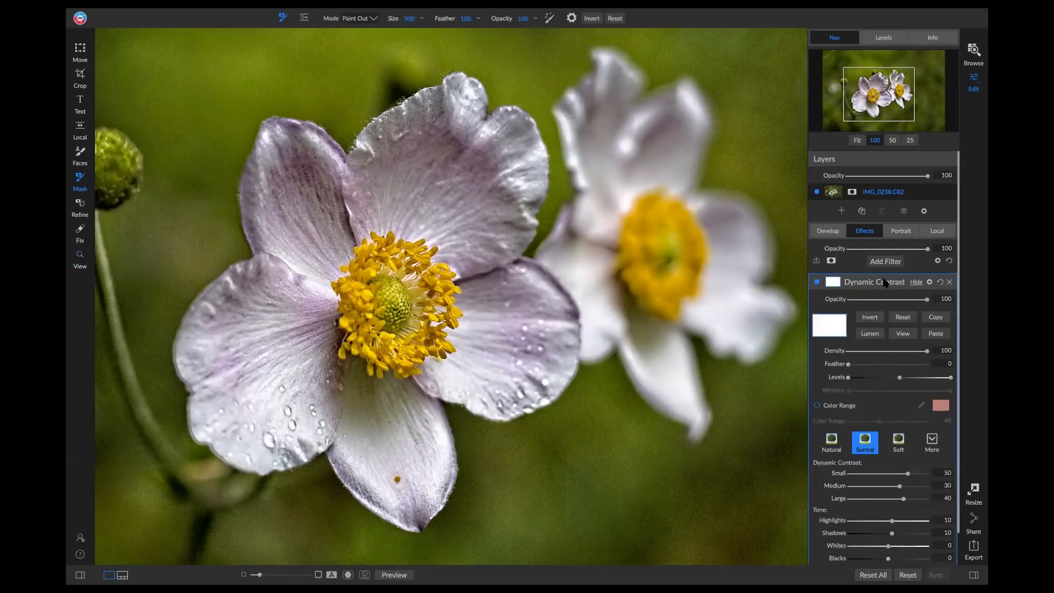
pyautogui.click(932, 333)
pyautogui.click(917, 334)
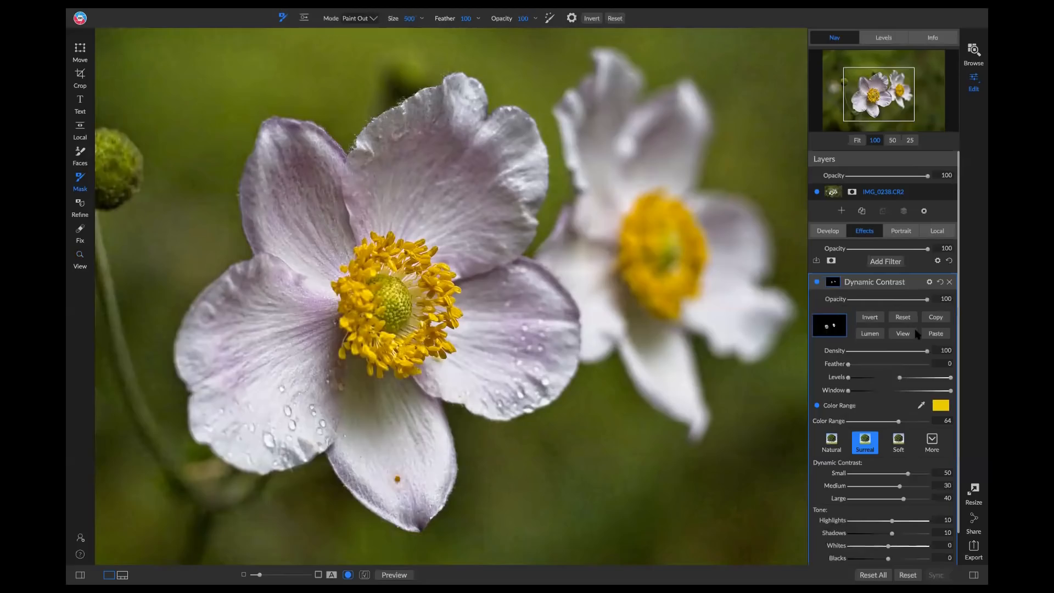
pyautogui.click(911, 335)
pyautogui.click(911, 338)
# Compare the flower centers with Dynamic Contrast off and on, and return to the whole-photo view.
pyautogui.click(816, 282)
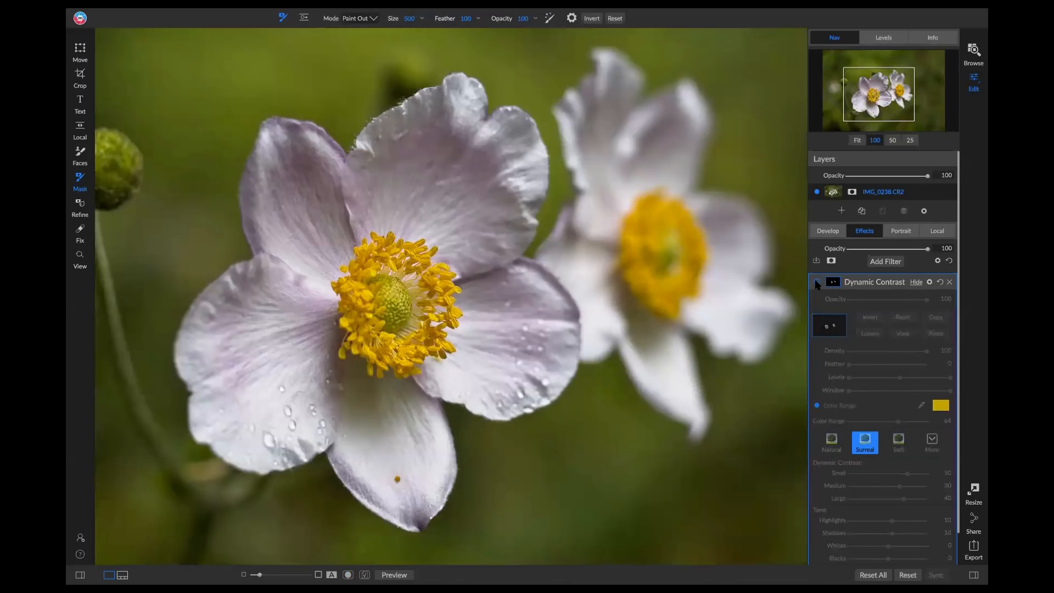
pyautogui.click(816, 283)
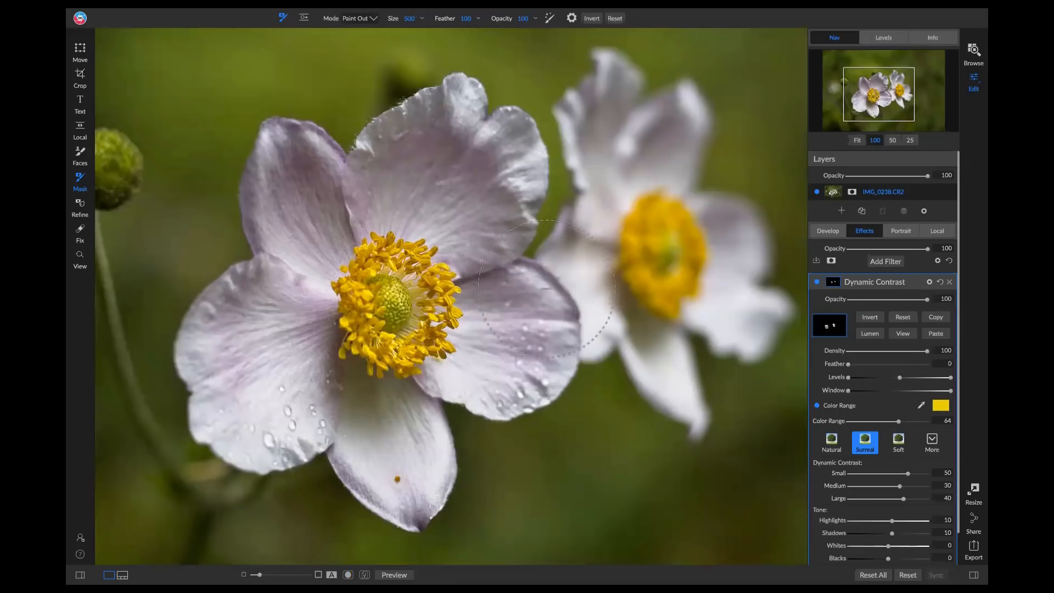
pyautogui.press('z')
pyautogui.keyDown('alt'); pyautogui.click(522, 252); pyautogui.keyUp('alt')
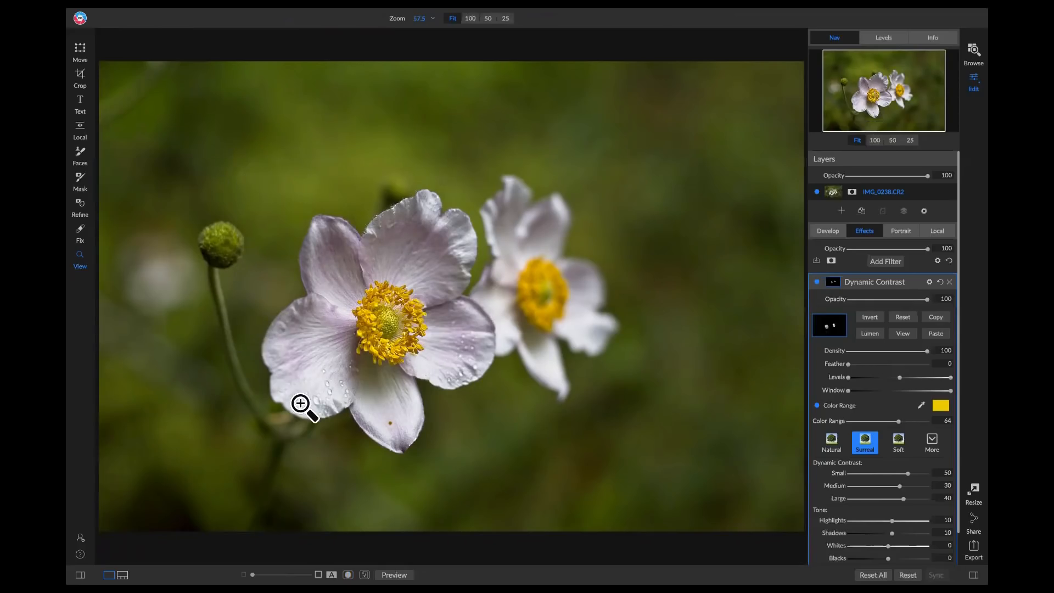
# Add a LUTs filter using the Blues LUT from Color Pop, with contrast 17 and saturation 28.
pyautogui.click(877, 262)
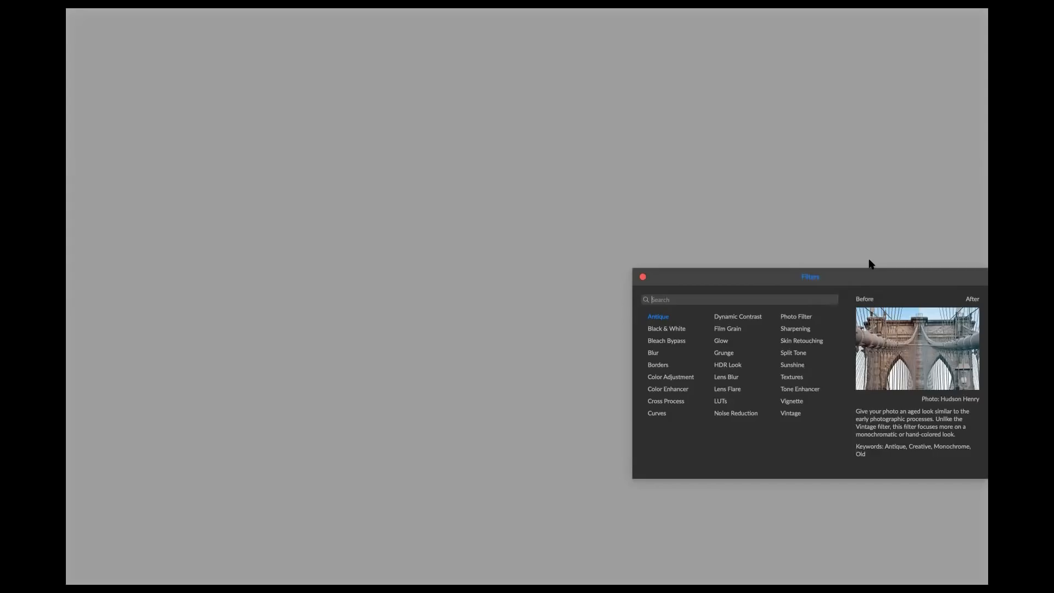
pyautogui.click(720, 402)
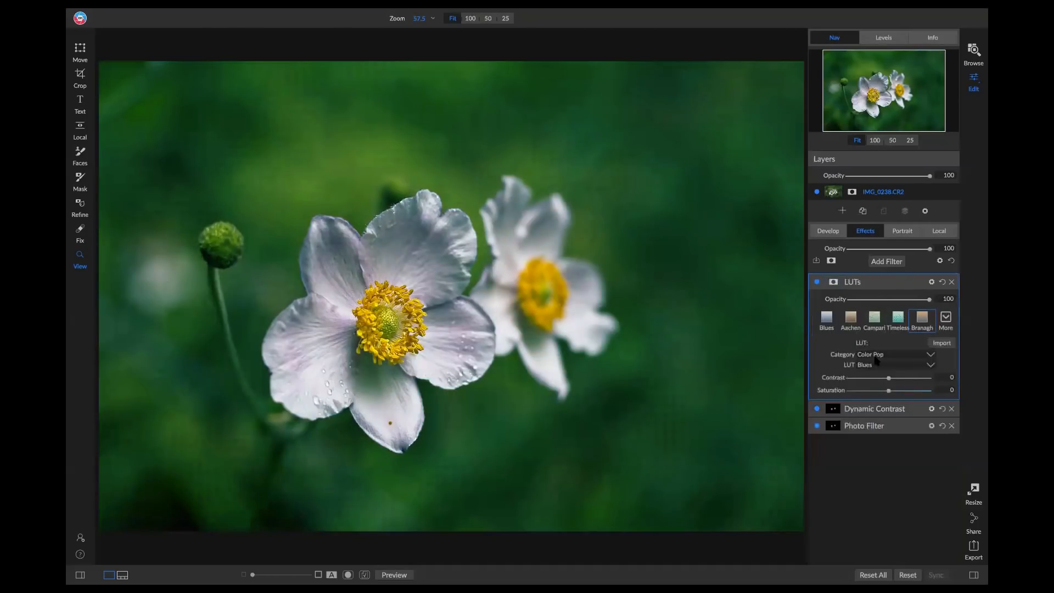
pyautogui.moveTo(889, 378); pyautogui.dragTo(911, 392)
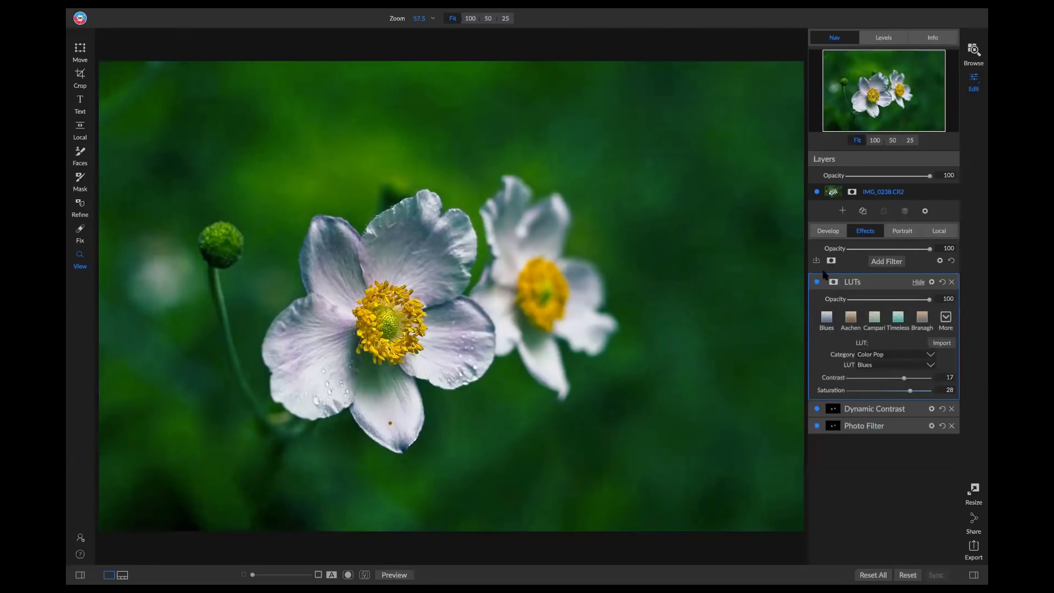
# Compare the whole flower photo with the unmasked LUTs filter switched off and on.
pyautogui.click(817, 282)
pyautogui.click(817, 282)
pyautogui.click(817, 282)
pyautogui.click(817, 282)
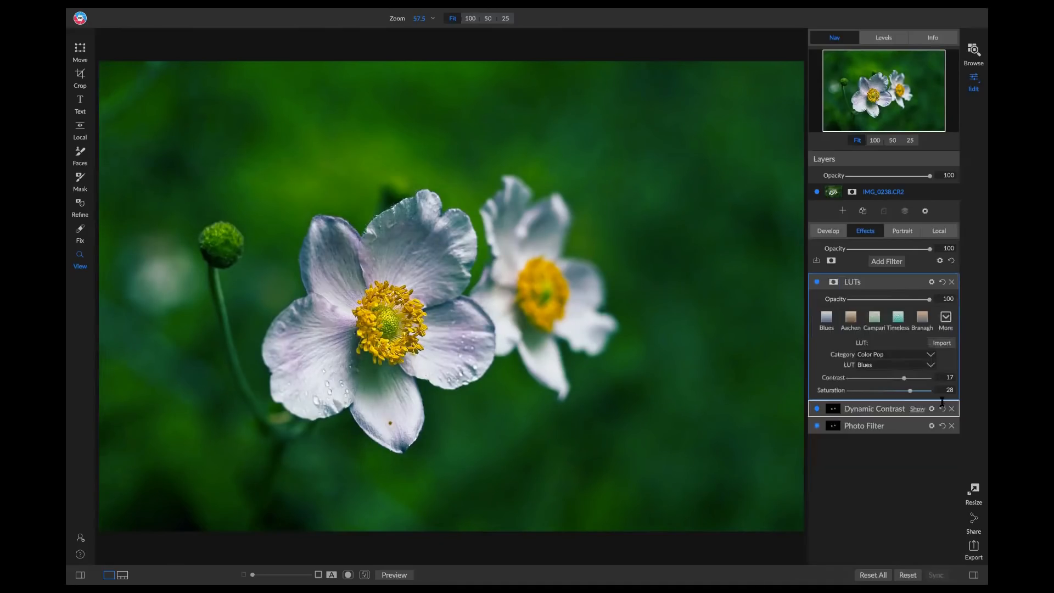
# Create a luminosity mask for the LUTs filter and raise its black level while viewing the mask to darken the background.
pyautogui.click(833, 283)
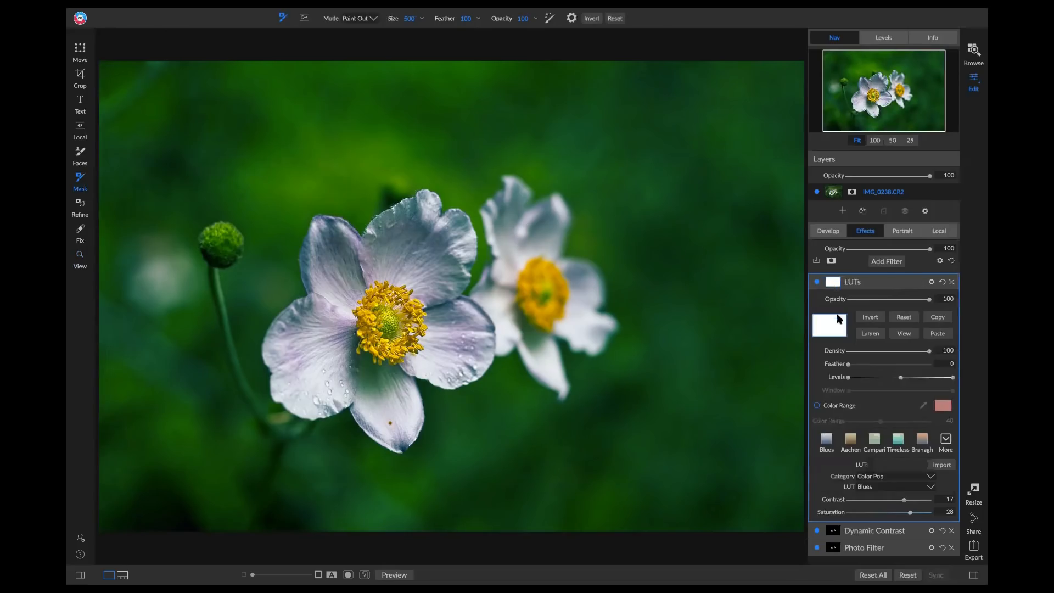
pyautogui.click(870, 333)
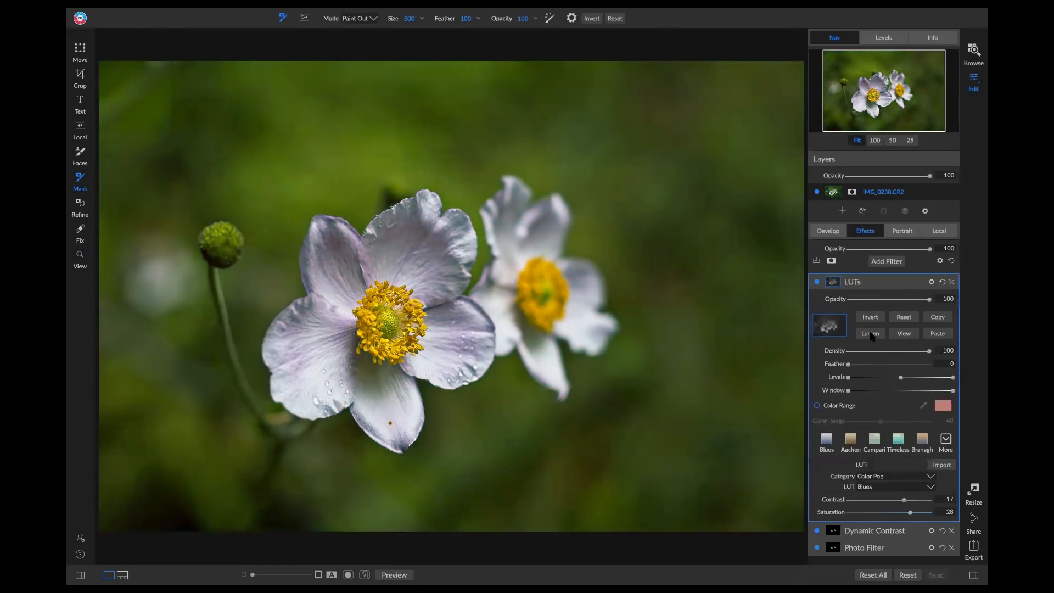
pyautogui.click(904, 334)
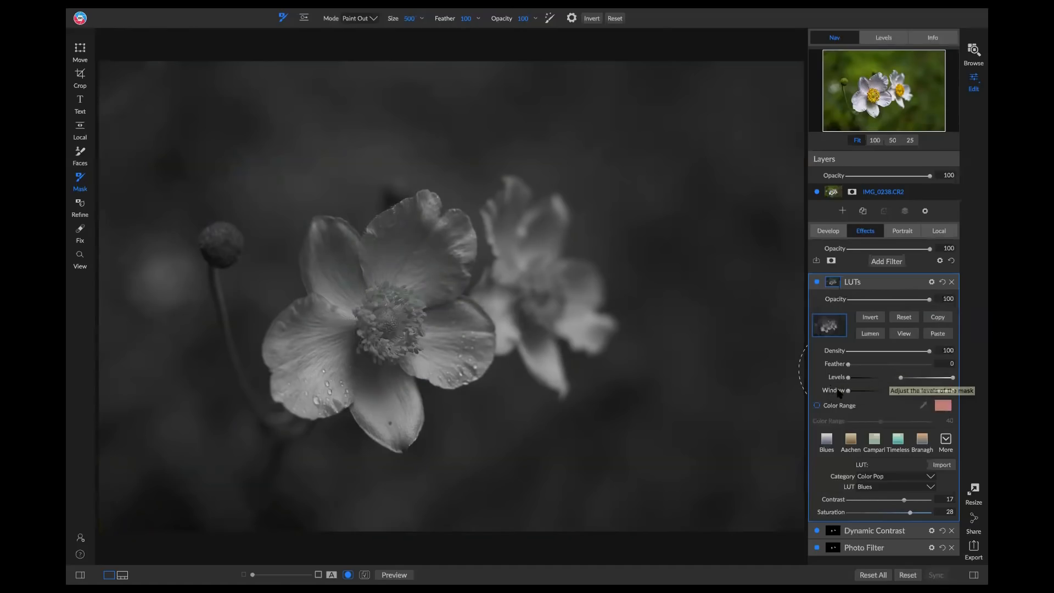
pyautogui.moveTo(900, 378)
pyautogui.mouseDown()
pyautogui.moveTo(916, 378)
pyautogui.moveTo(893, 378)
pyautogui.moveTo(914, 378)
pyautogui.moveTo(904, 377)
pyautogui.mouseUp()
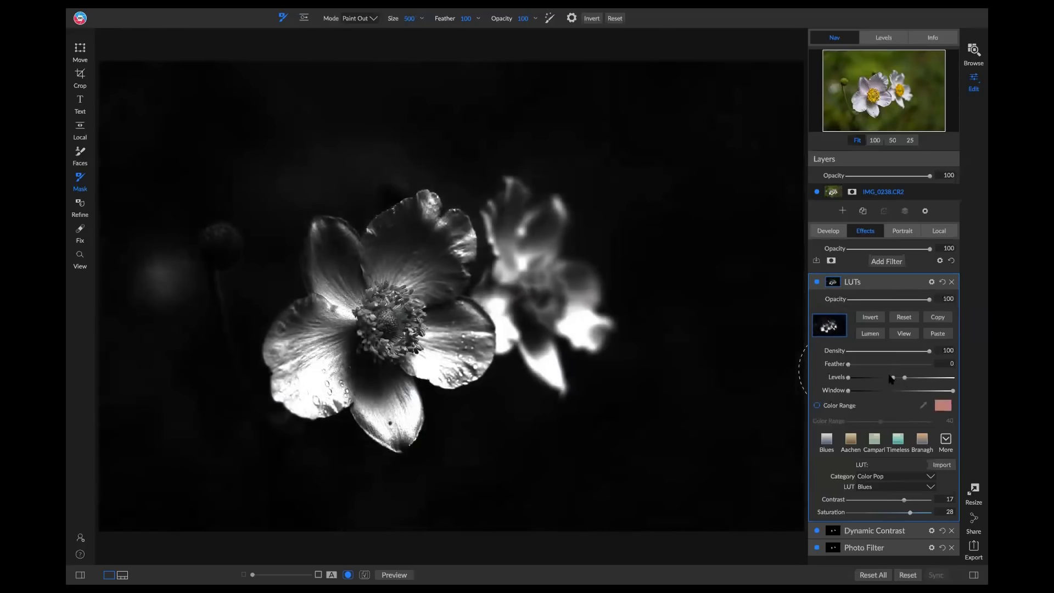
pyautogui.moveTo(905, 378); pyautogui.dragTo(901, 378)
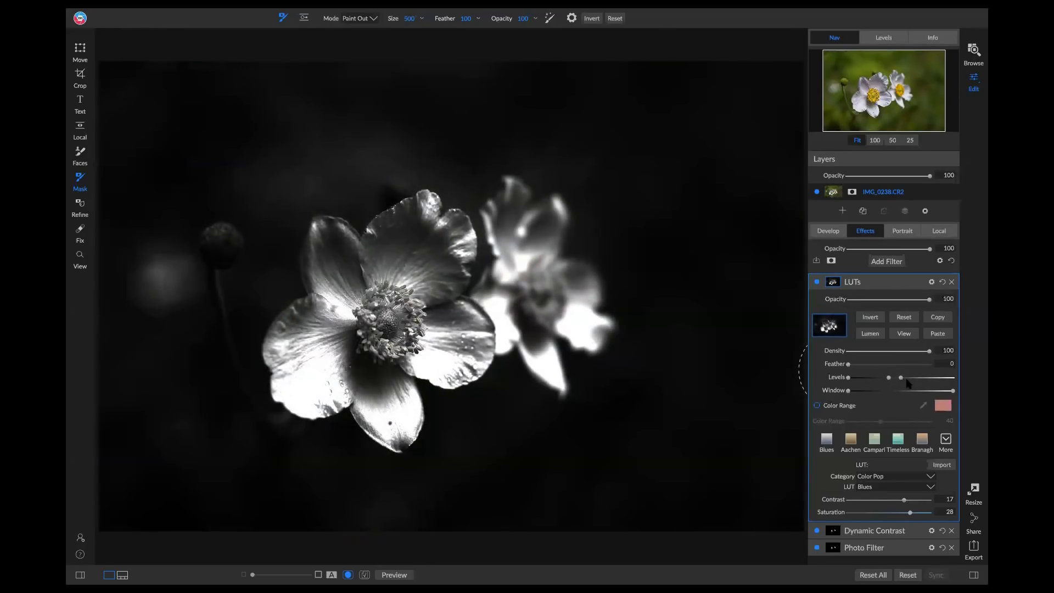
# Leave the mask view and compare the photo with the luminosity-masked LUTs filter off and on.
pyautogui.click(904, 333)
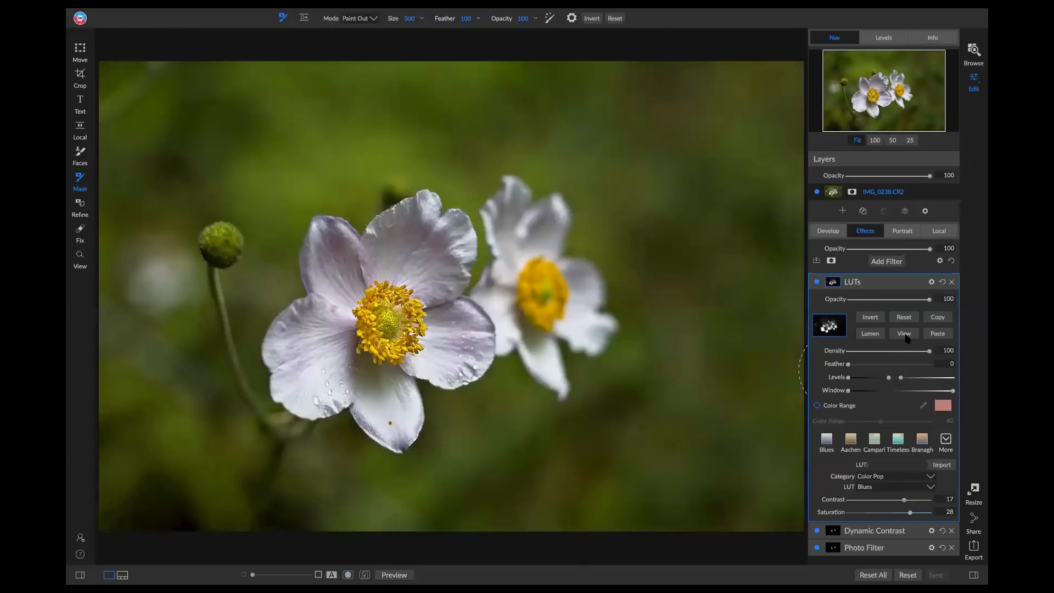
pyautogui.click(817, 282)
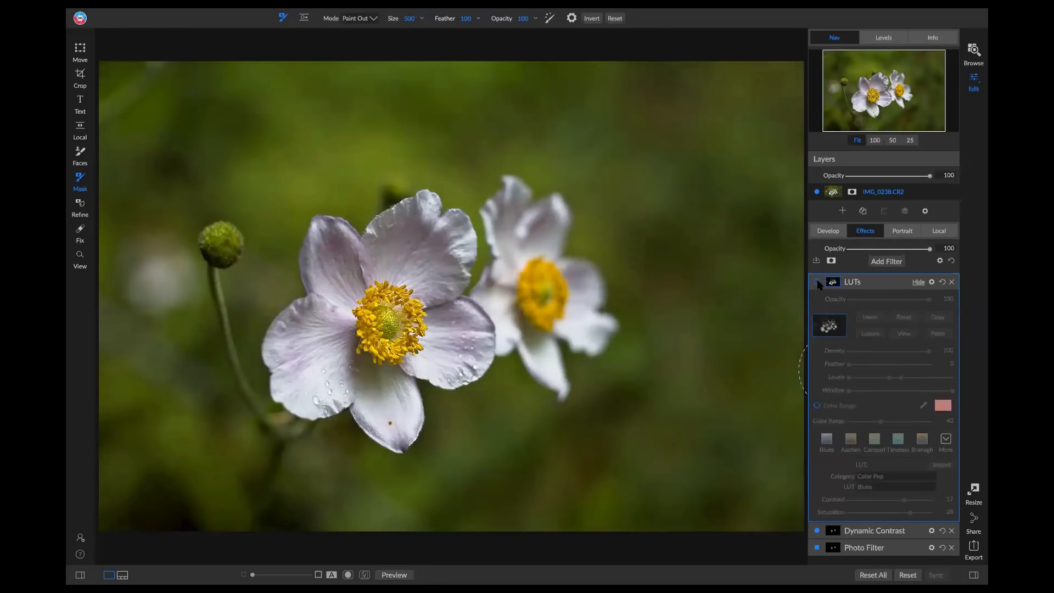
pyautogui.click(817, 282)
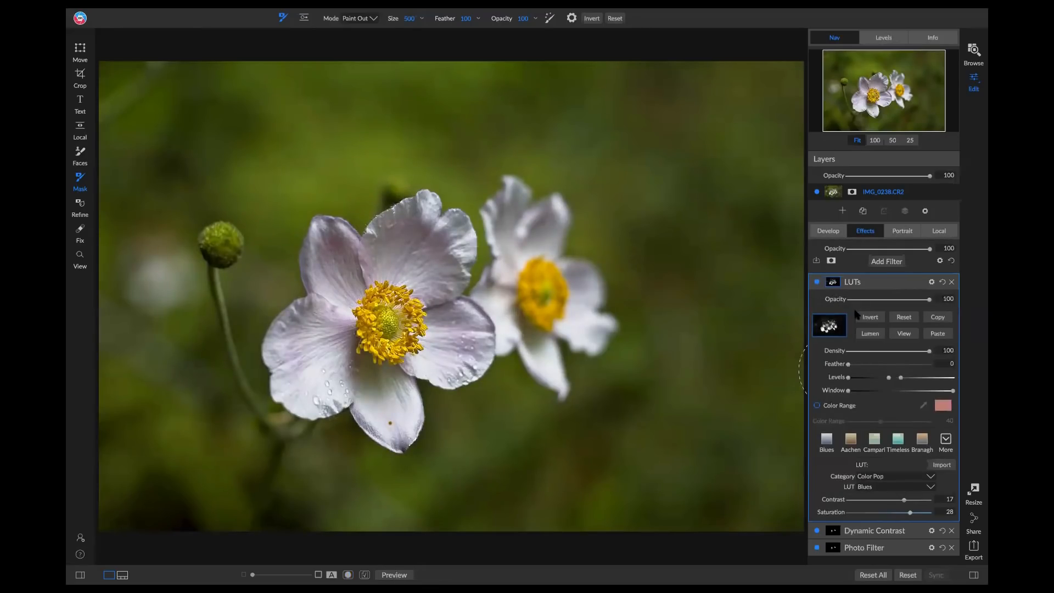
# Lower the LUTs mask's black and midtone levels until the flowers are mostly white against a black background.
pyautogui.click(888, 378)
pyautogui.moveTo(889, 379)
pyautogui.mouseDown()
pyautogui.moveTo(910, 380)
pyautogui.moveTo(859, 379)
pyautogui.moveTo(887, 381)
pyautogui.moveTo(862, 382)
pyautogui.moveTo(872, 380)
pyautogui.mouseUp()
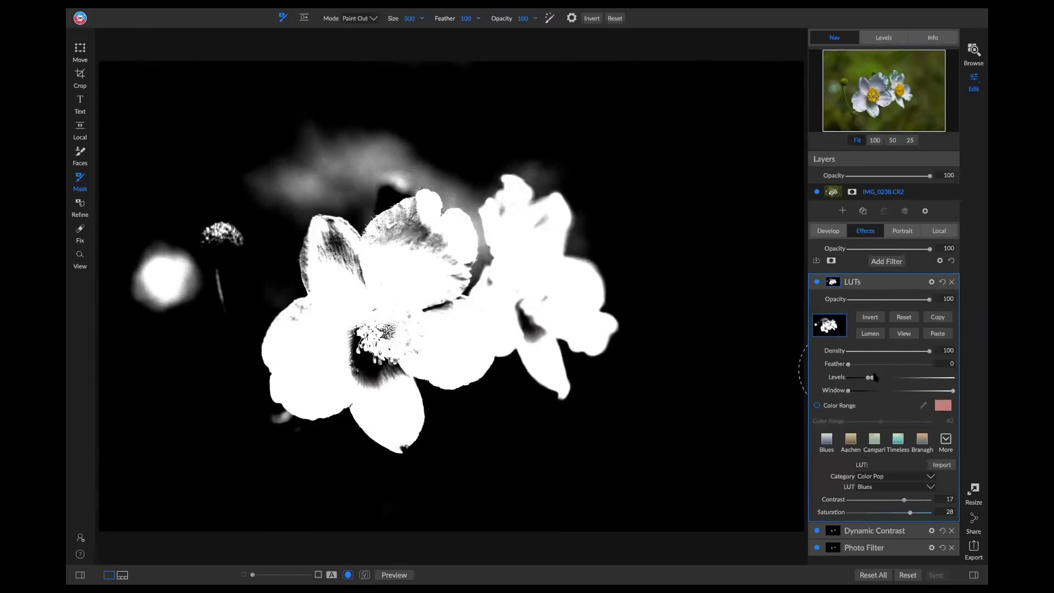
pyautogui.click(898, 334)
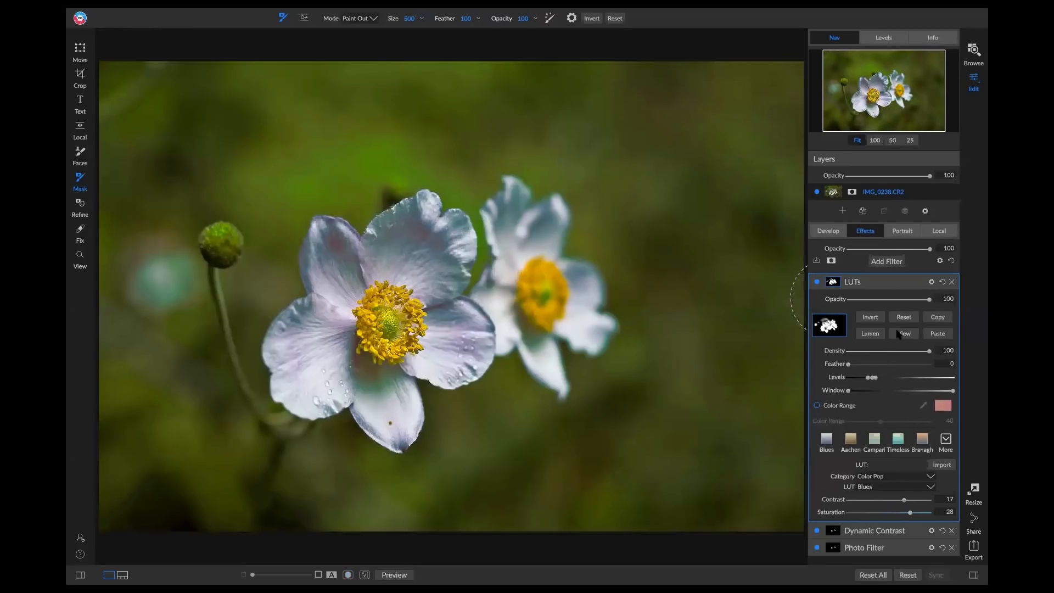
# Compare the petals with the LUTs filter off and on after the mask levels change.
pyautogui.click(818, 282)
pyautogui.click(817, 282)
pyautogui.click(816, 282)
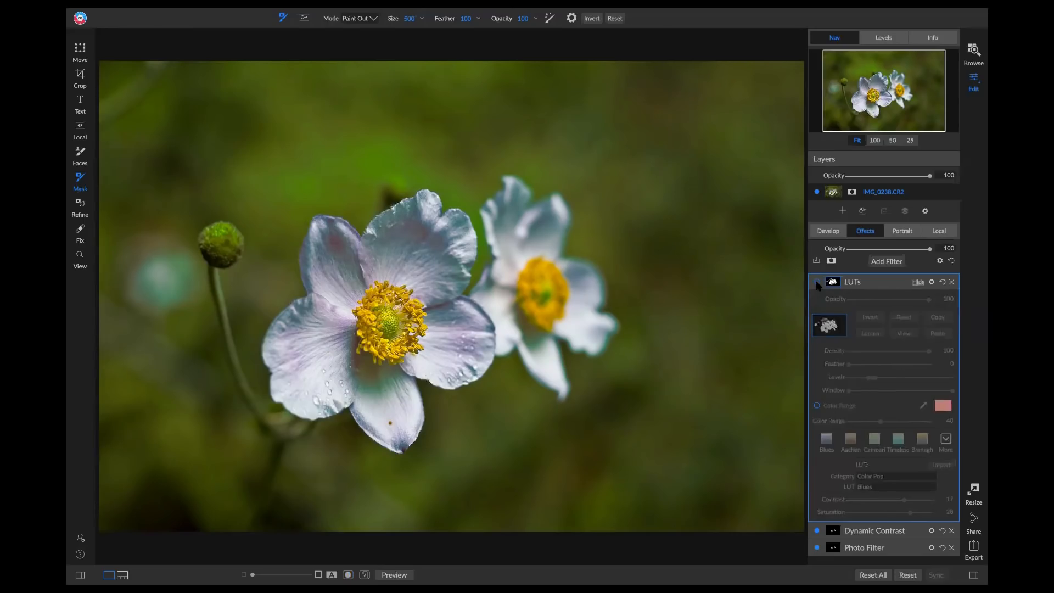
pyautogui.click(817, 282)
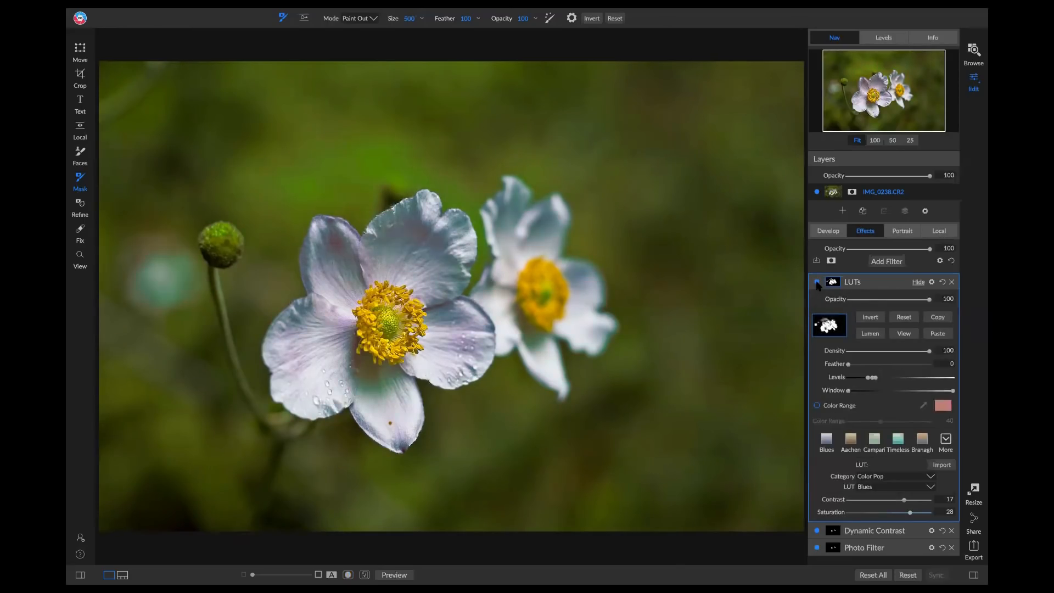
pyautogui.click(816, 282)
pyautogui.click(817, 282)
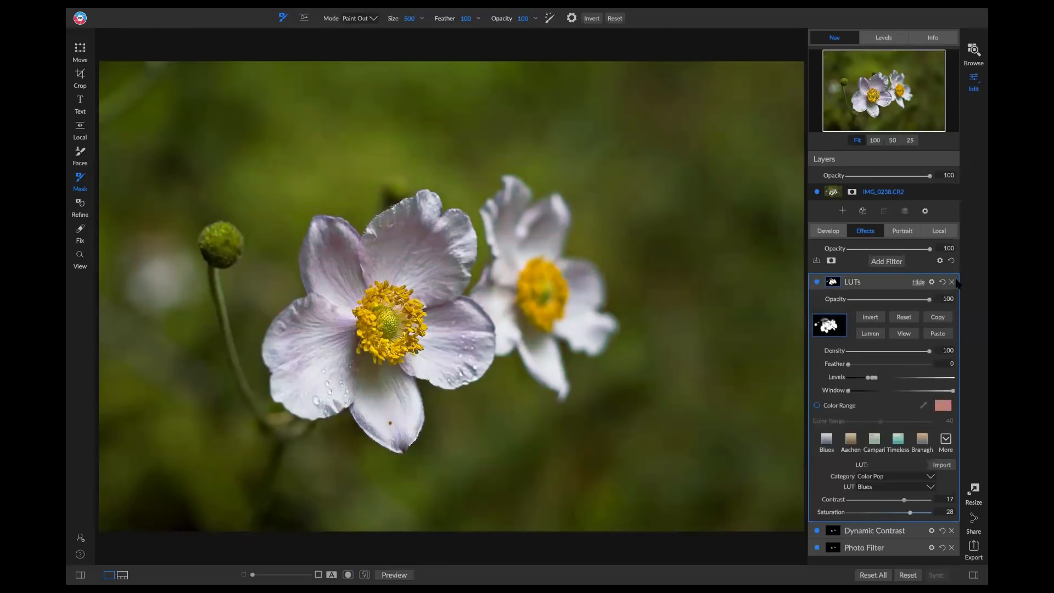
# Open the tulip photo 0J9A0213.CR2 from the Masking & Brushing album for editing.
pyautogui.click(975, 64)
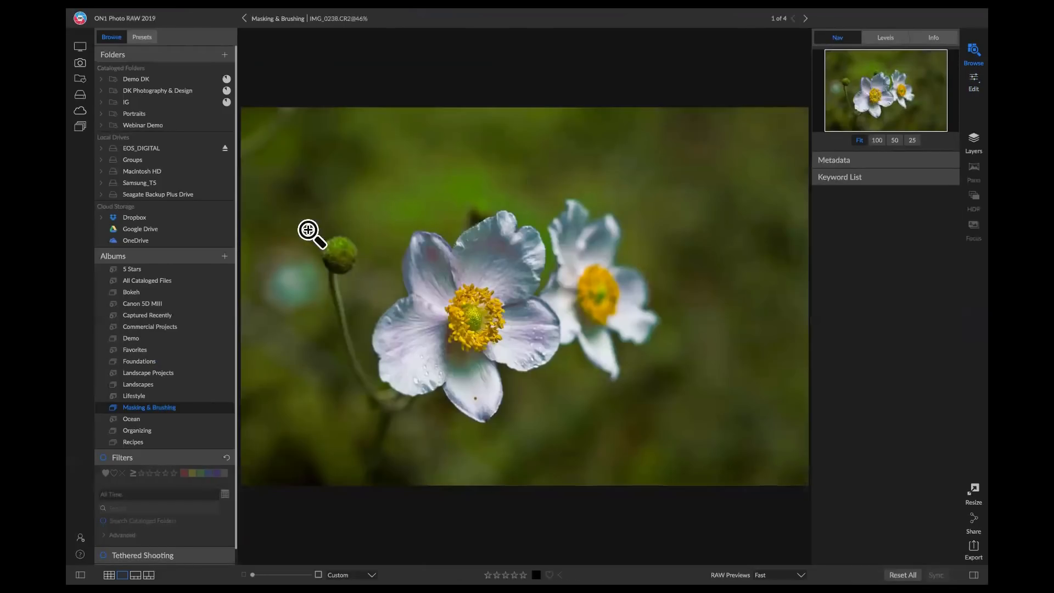
pyautogui.click(159, 409)
pyautogui.click(574, 105)
pyautogui.doubleClick(572, 102)
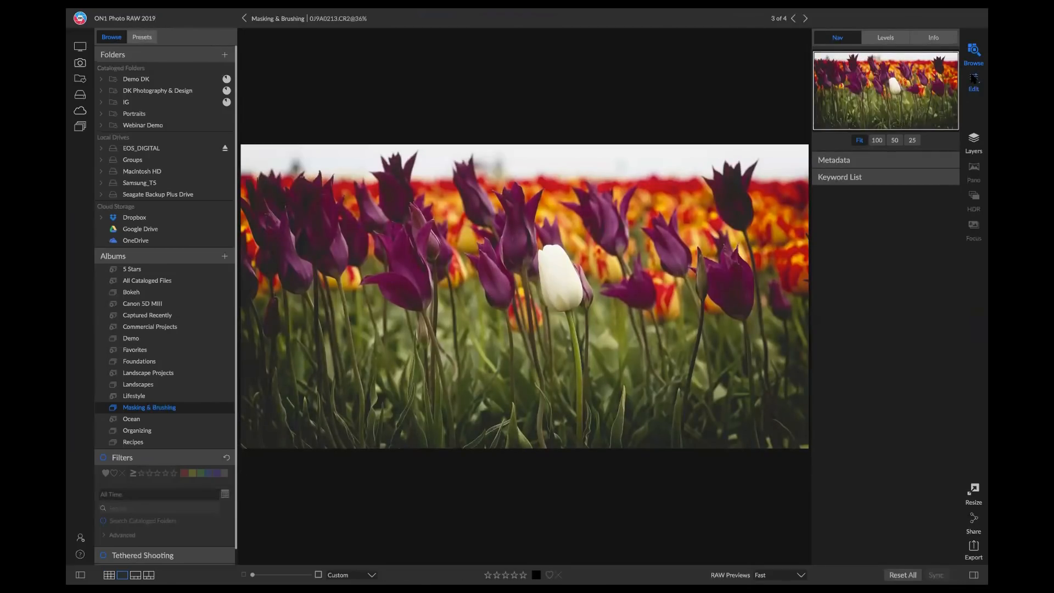
pyautogui.click(974, 79)
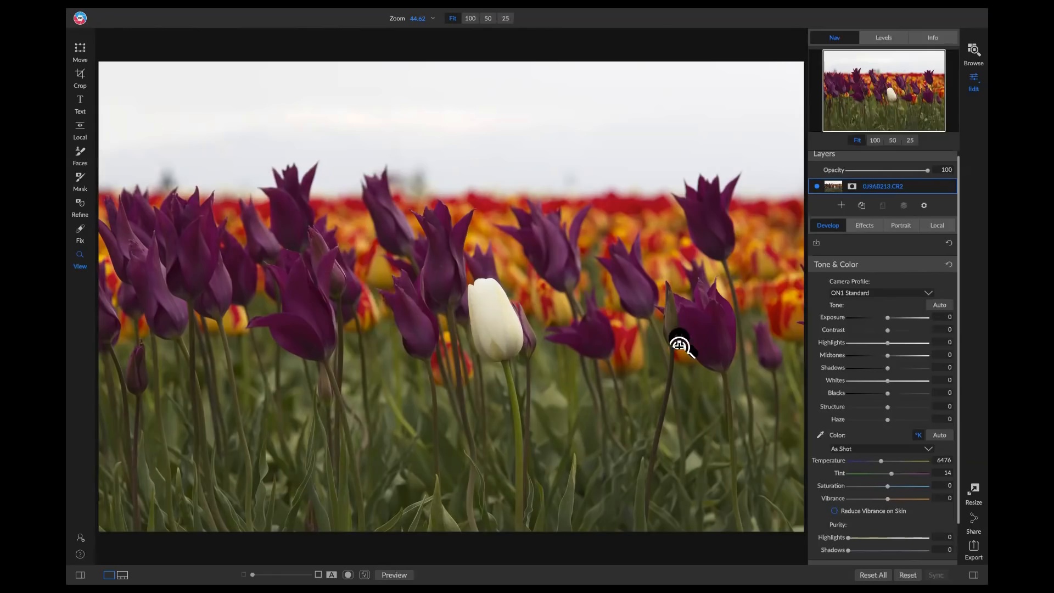
# Apply auto tone to the tulip photo, set exposure to -0.7, contrast to 14 and midtones to 34, and compare with the original.
pyautogui.click(939, 306)
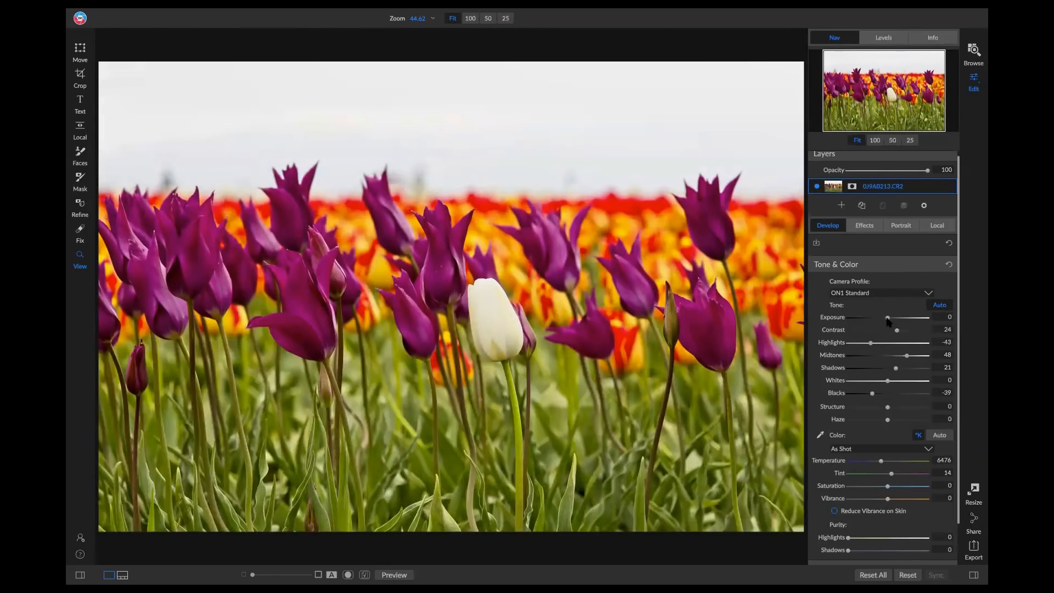
pyautogui.moveTo(887, 318); pyautogui.dragTo(897, 356)
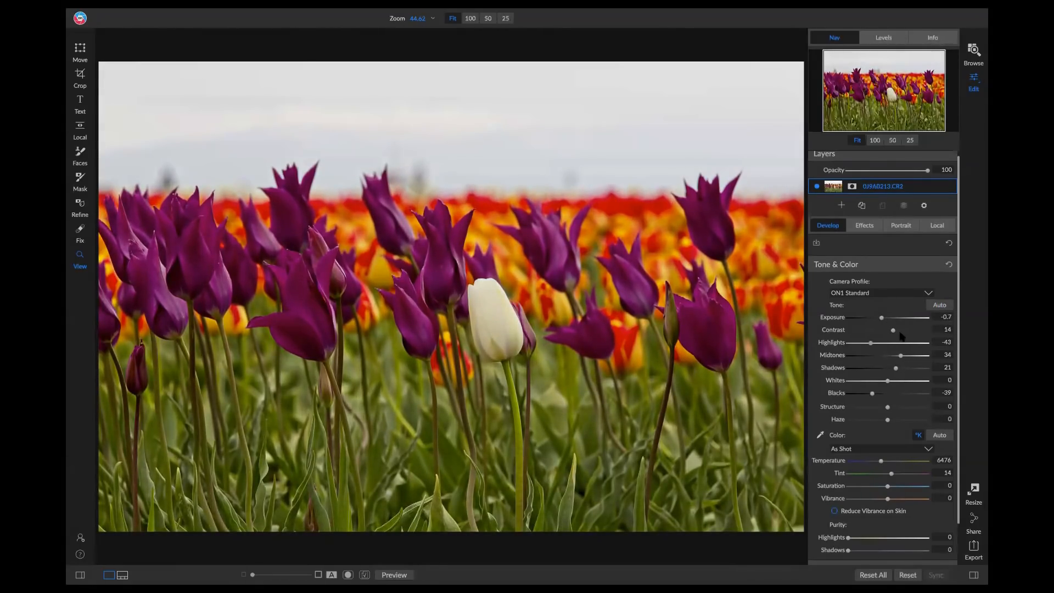
pyautogui.press('\\')
# Add a Curves filter to the tulip photo, lift the curve's midtones and anchor a shadow point at In 62, Out 62.
pyautogui.click(864, 227)
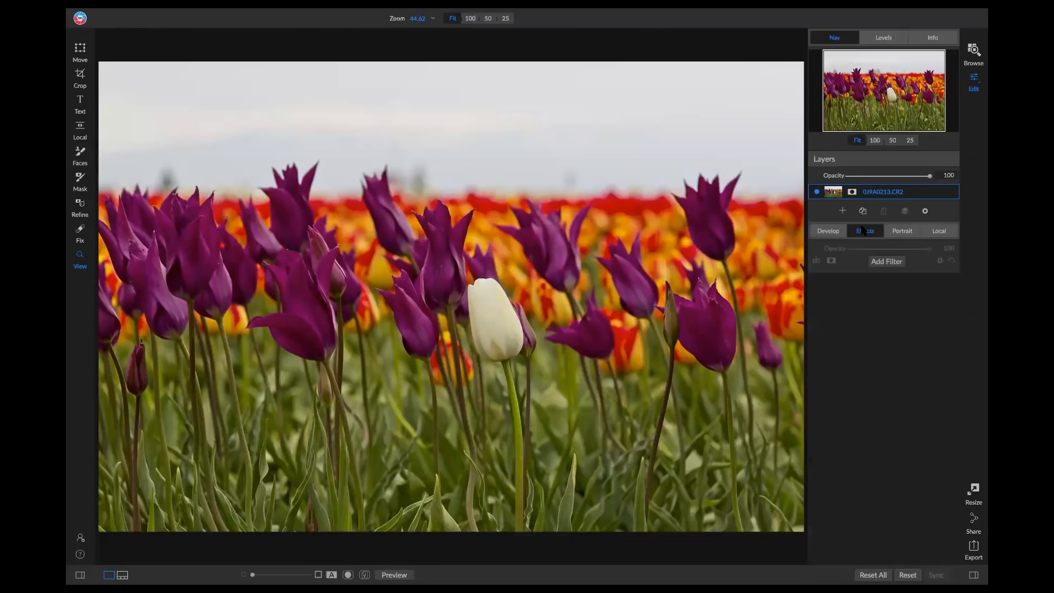
pyautogui.click(886, 262)
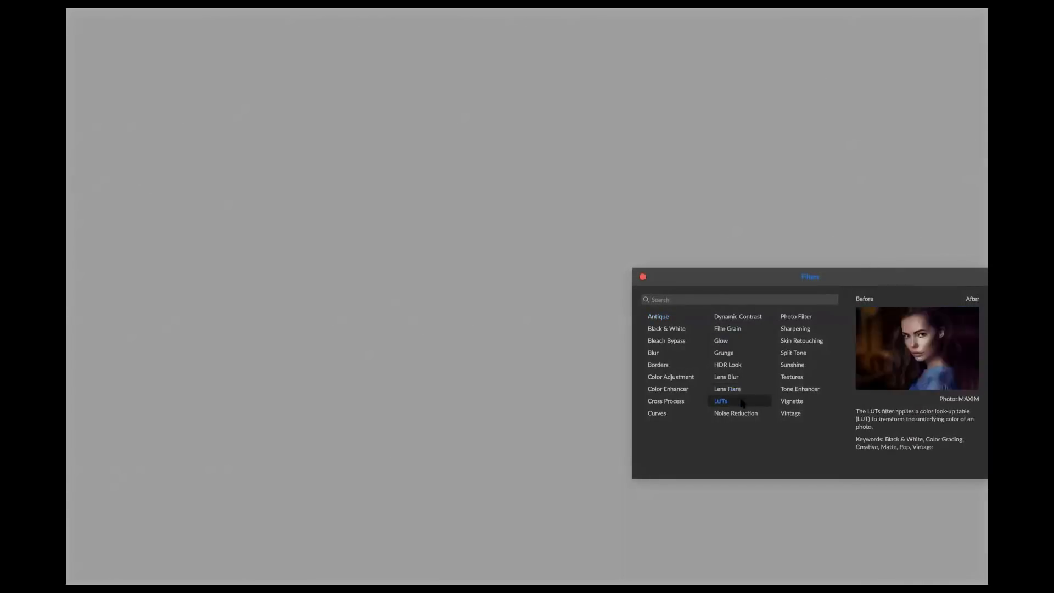
pyautogui.click(661, 416)
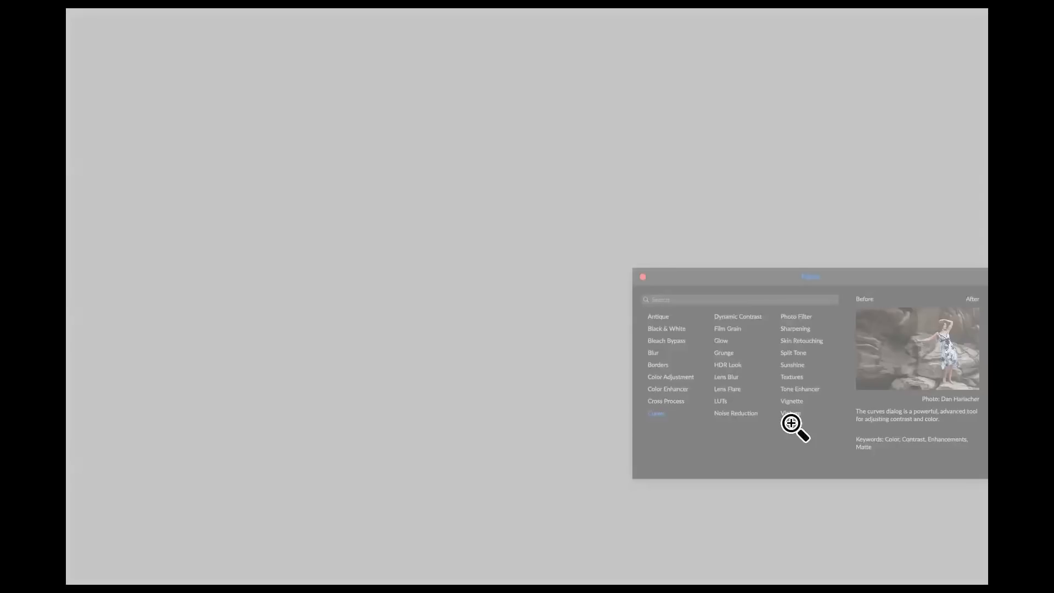
pyautogui.moveTo(885, 391); pyautogui.dragTo(856, 421)
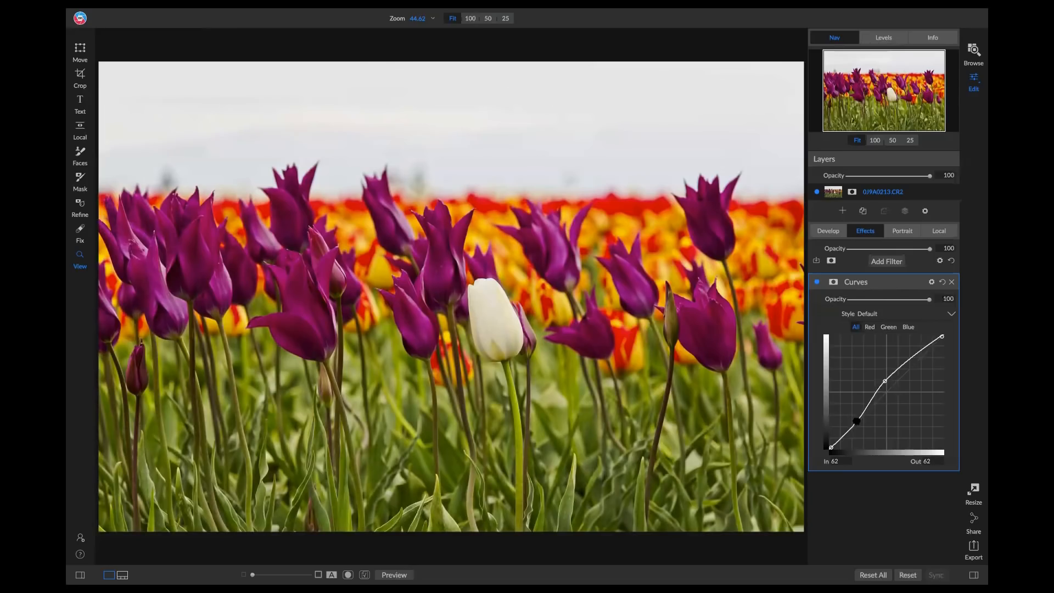
# Raise a highlight point on the curve to In 189, Out 222, and limit Curves with a luminosity mask whose levels isolate the brightest tones.
pyautogui.moveTo(916, 354); pyautogui.dragTo(915, 350)
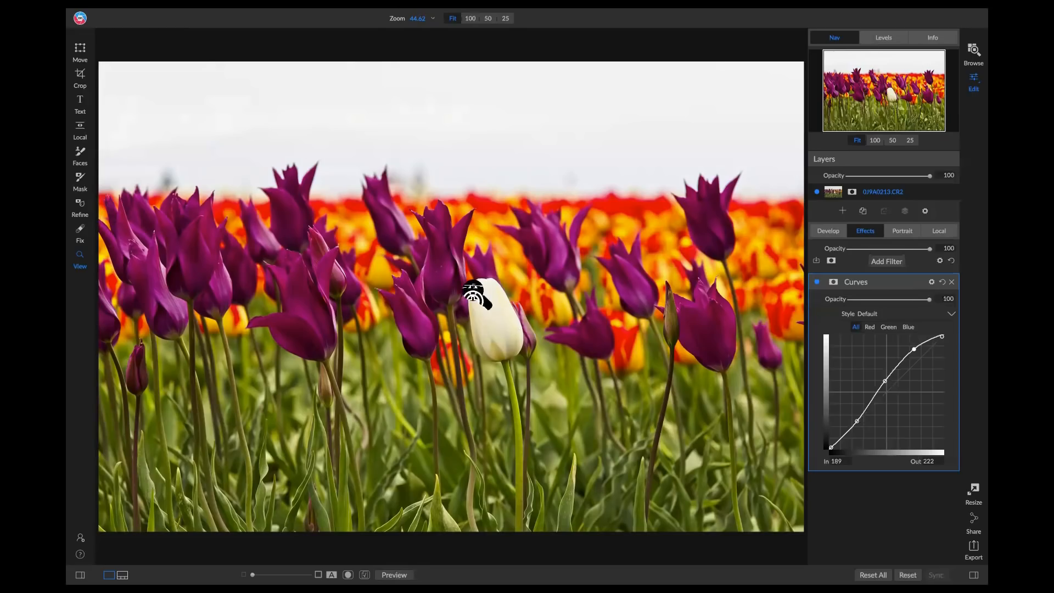
pyautogui.click(833, 283)
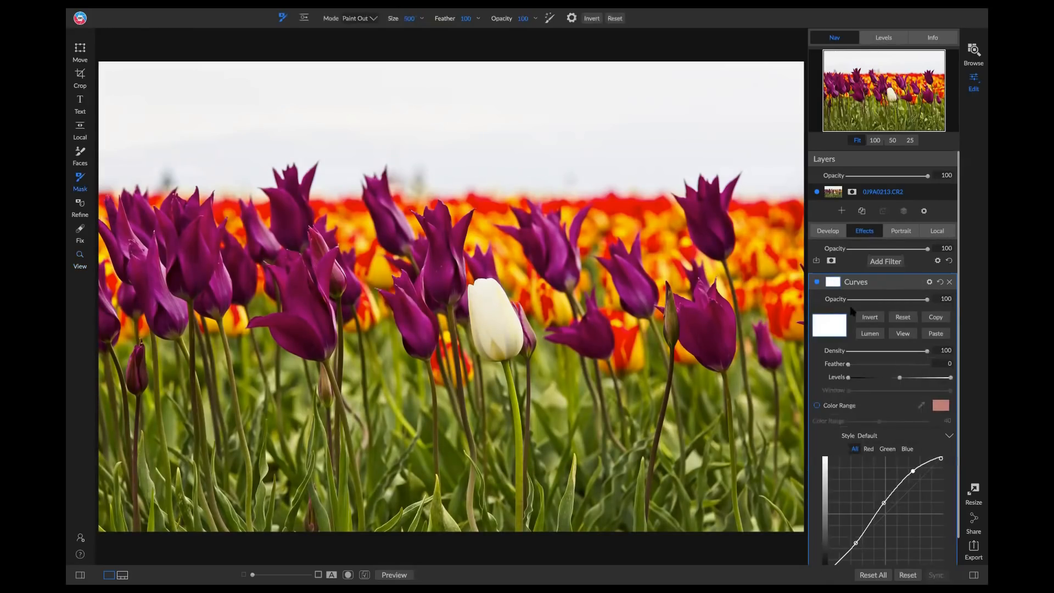
pyautogui.click(869, 334)
pyautogui.click(911, 334)
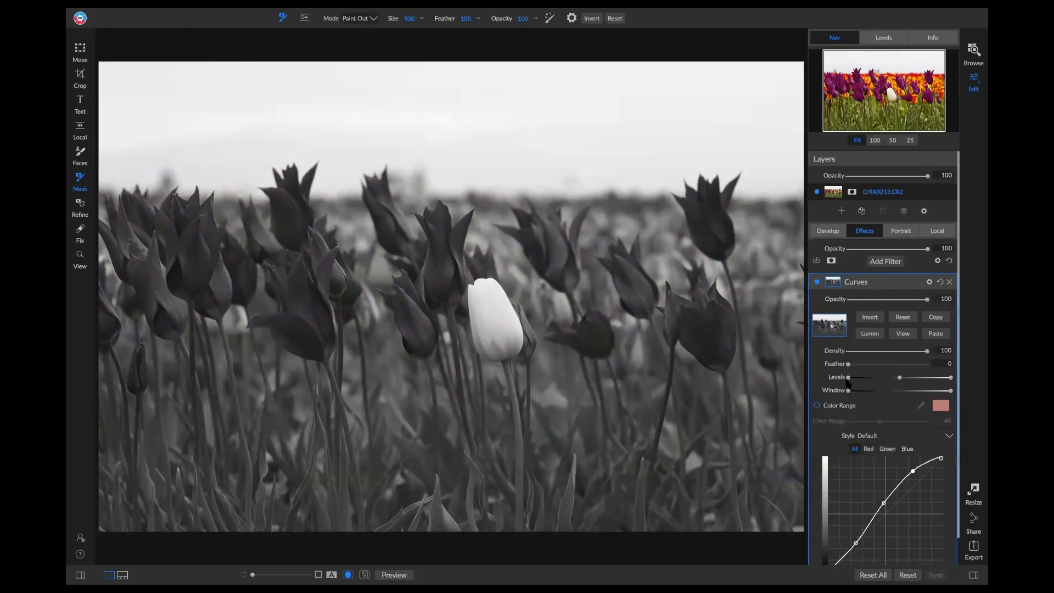
pyautogui.moveTo(849, 377); pyautogui.dragTo(914, 378)
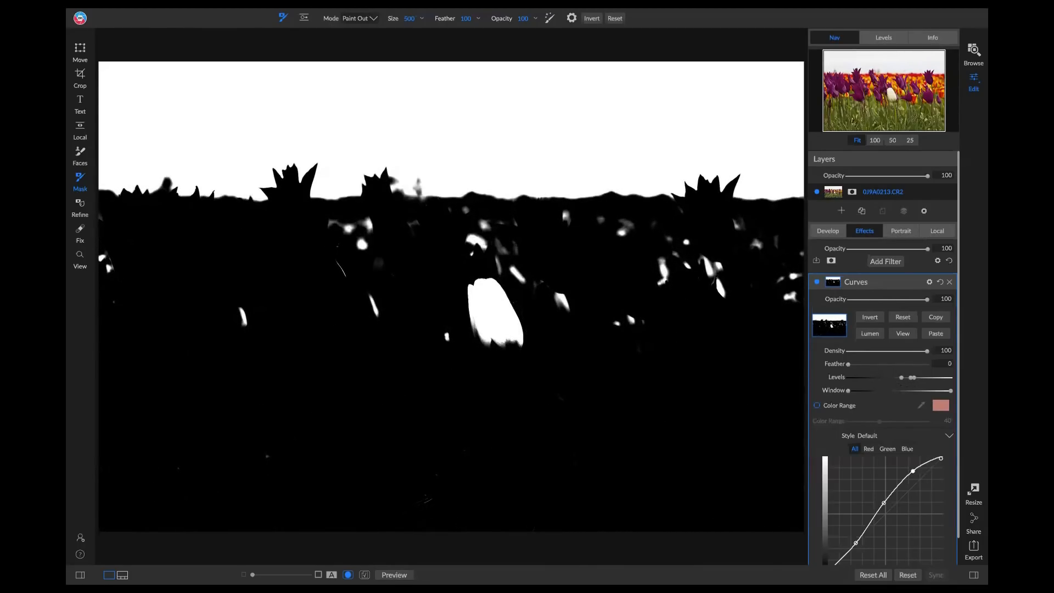
# Paint the sky out of the Curves mask with a size 1000 brush, and compare the photo with the filter off and on.
pyautogui.press(']')
pyautogui.press(']')
pyautogui.moveTo(365, 162)
pyautogui.mouseDown()
pyautogui.moveTo(761, 157)
pyautogui.moveTo(539, 92)
pyautogui.moveTo(206, 88)
pyautogui.moveTo(117, 121)
pyautogui.moveTo(107, 114)
pyautogui.moveTo(126, 87)
pyautogui.moveTo(113, 161)
pyautogui.moveTo(766, 195)
pyautogui.moveTo(831, 146)
pyautogui.moveTo(773, 96)
pyautogui.moveTo(618, 51)
pyautogui.moveTo(504, 58)
pyautogui.moveTo(748, 59)
pyautogui.mouseUp()
pyautogui.moveTo(152, 77); pyautogui.dragTo(132, 96)
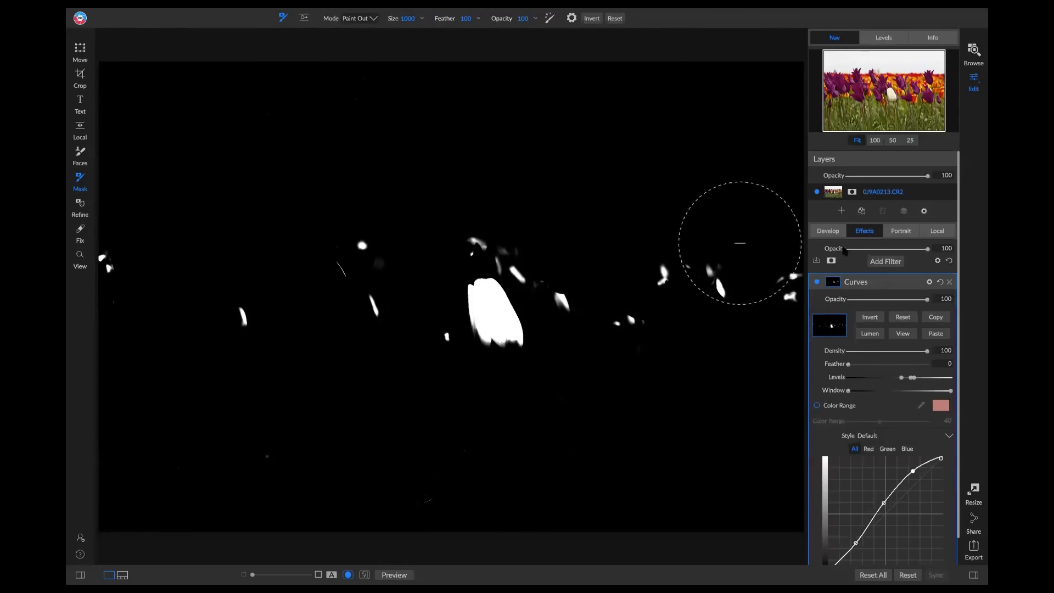
pyautogui.click(911, 336)
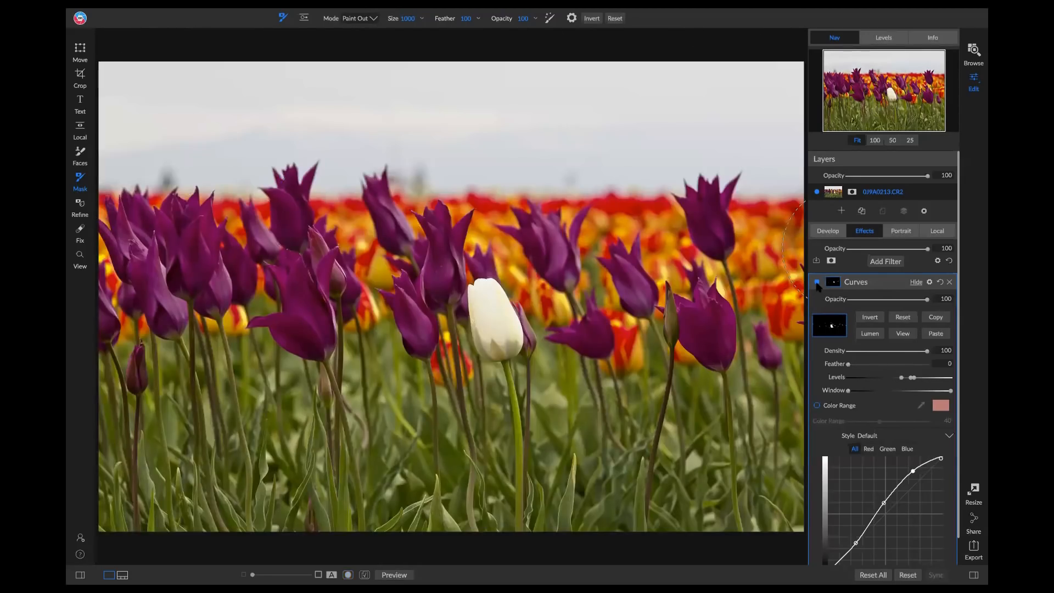
pyautogui.click(816, 282)
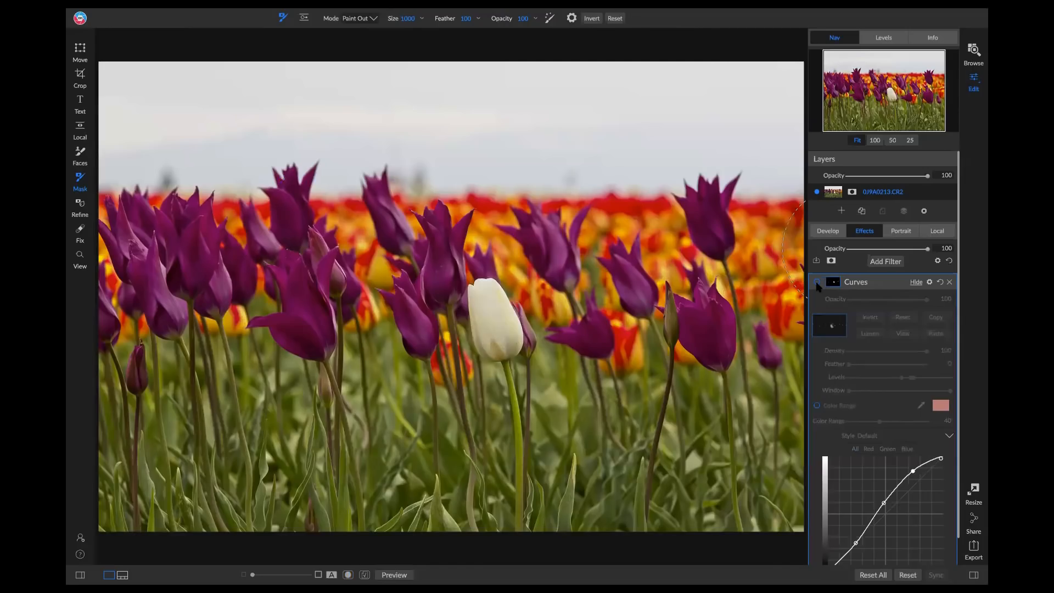
pyautogui.click(817, 283)
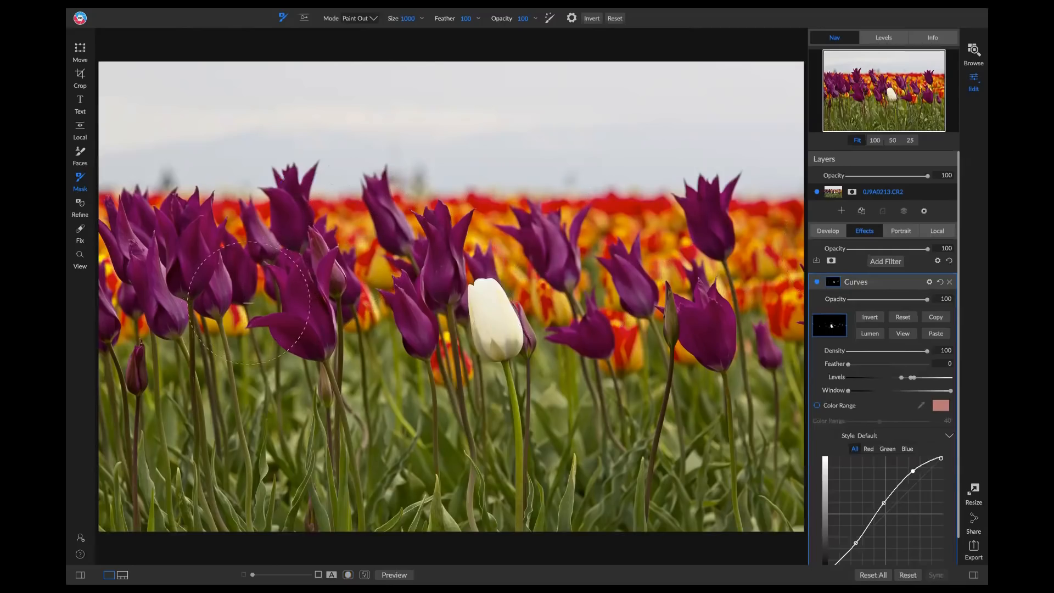
# Add a Color Enhancer filter to the tulip photo and reduce its saturation to -22.
pyautogui.click(893, 264)
pyautogui.click(677, 390)
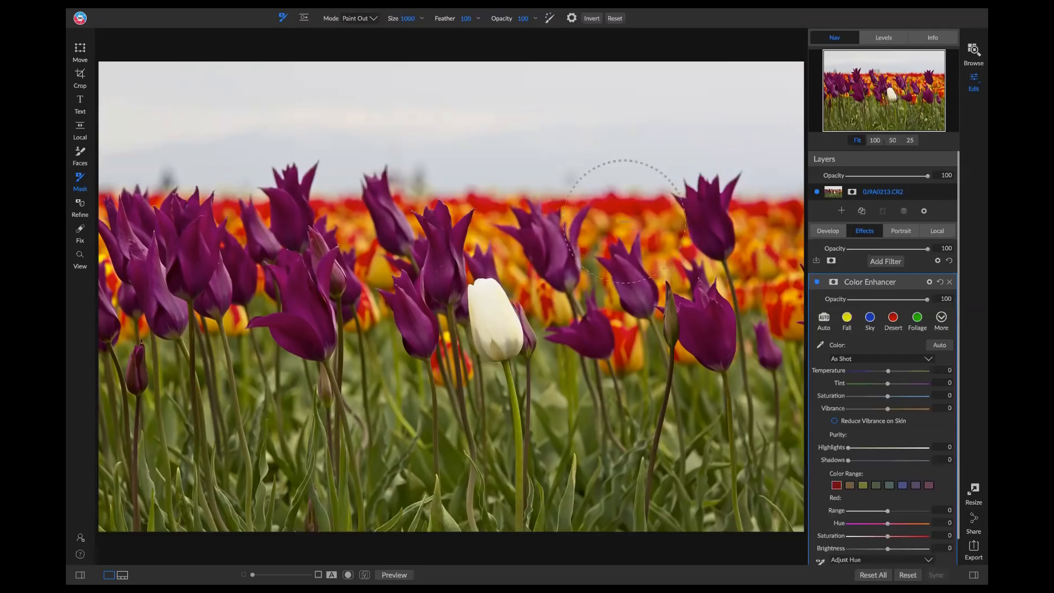
pyautogui.click(833, 282)
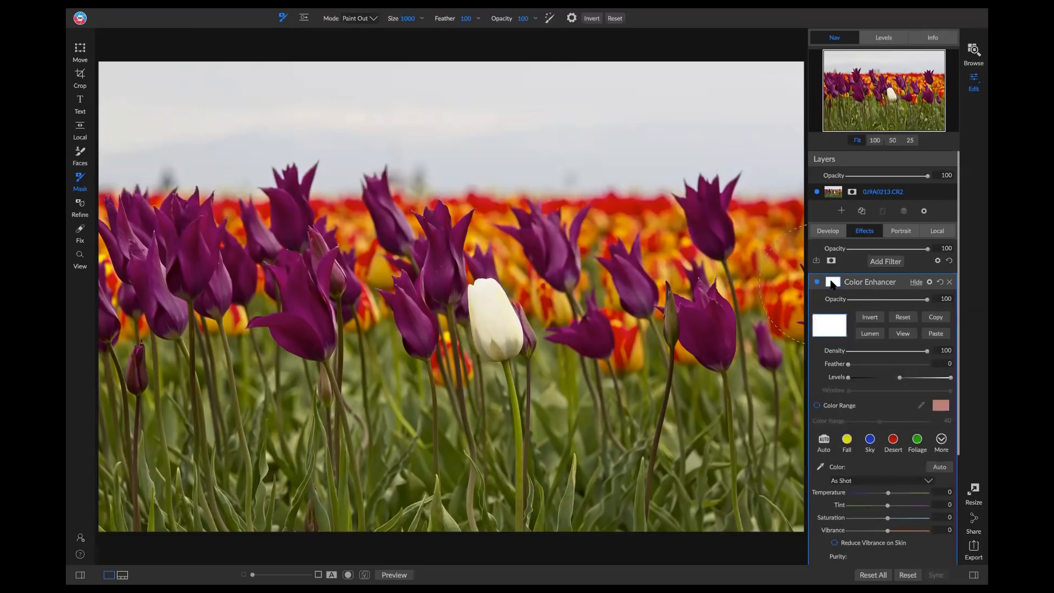
pyautogui.scroll(-2, 868, 393)
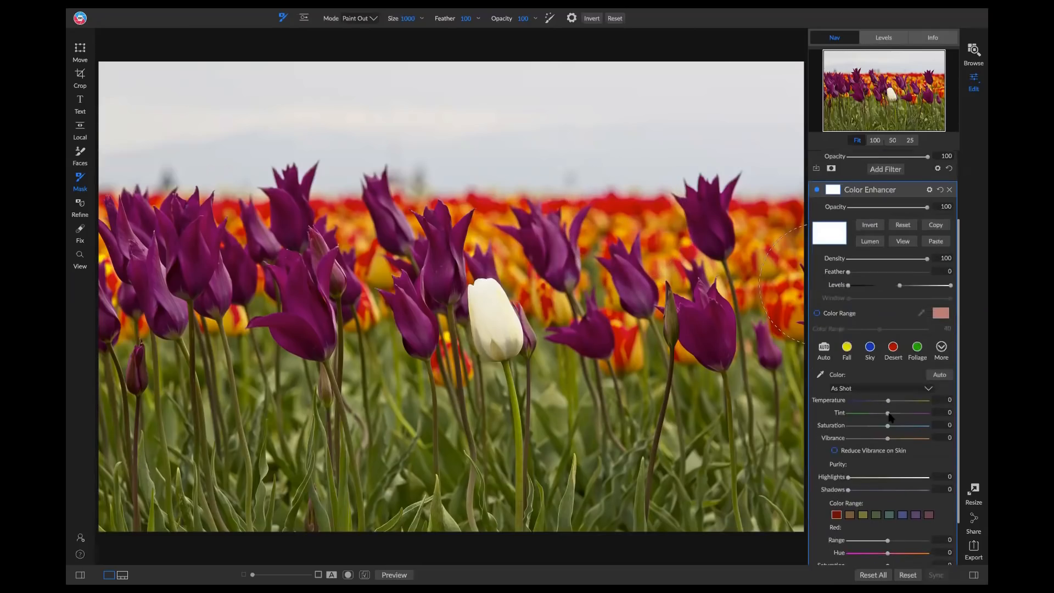
pyautogui.moveTo(888, 425); pyautogui.dragTo(796, 426)
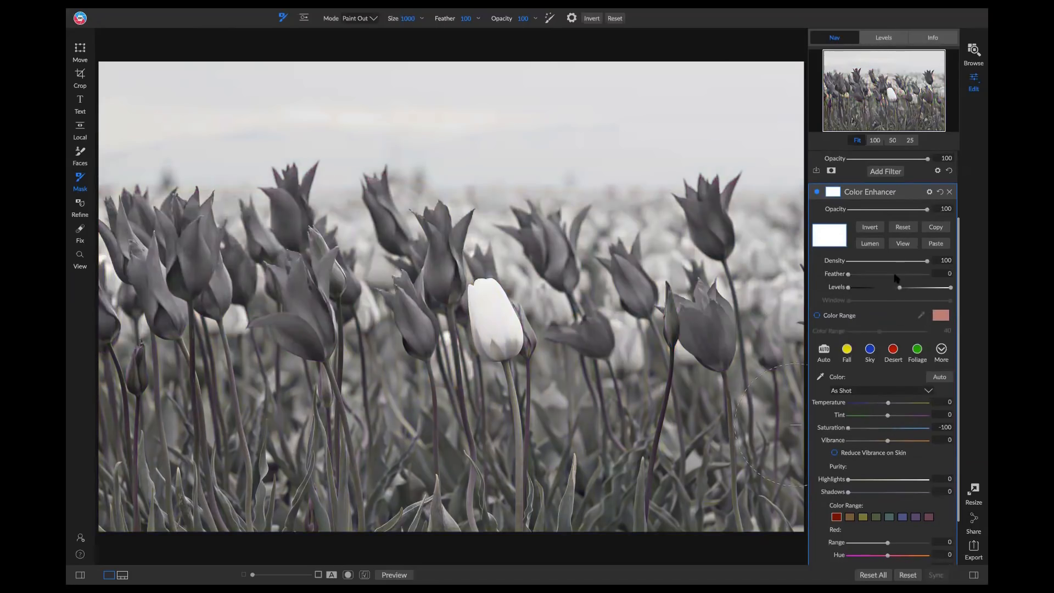
pyautogui.moveTo(858, 431); pyautogui.dragTo(870, 432)
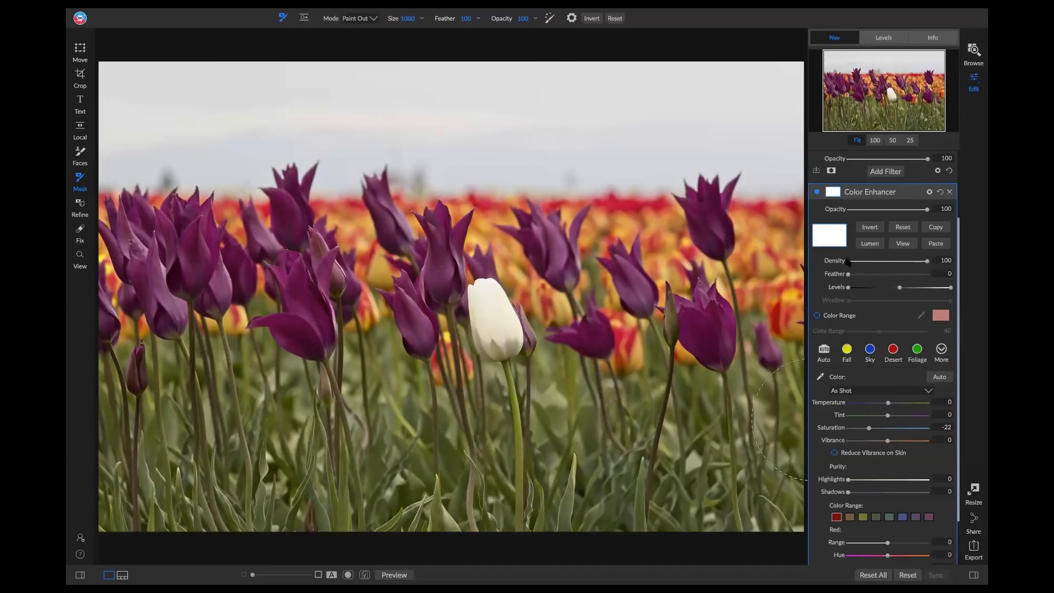
# Restrict the Color Enhancer to the purple tulips with a color range mask sampled from a petal, with the range set to 15.
pyautogui.click(817, 316)
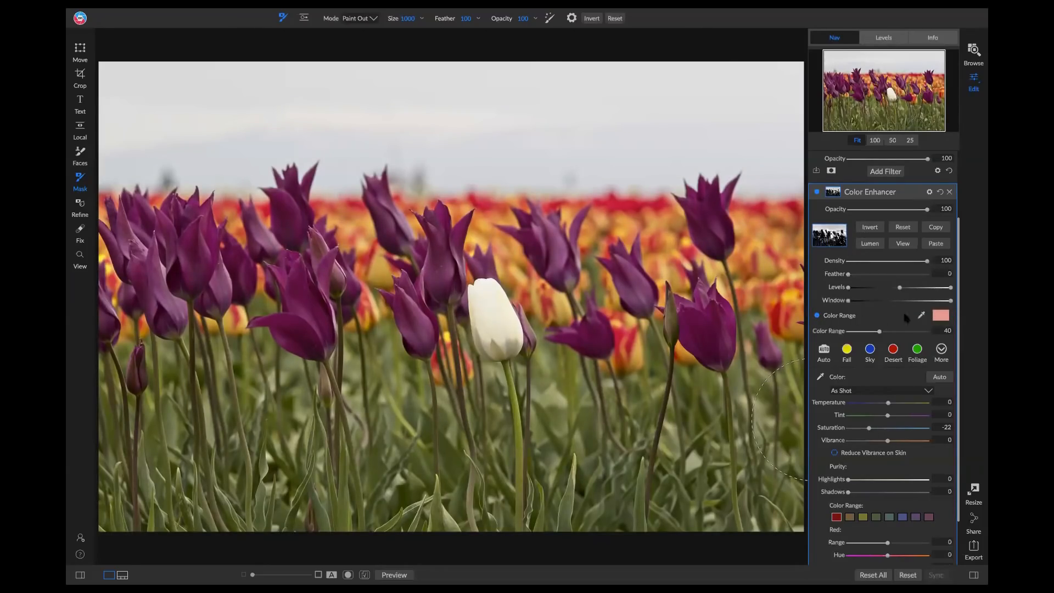
pyautogui.click(921, 316)
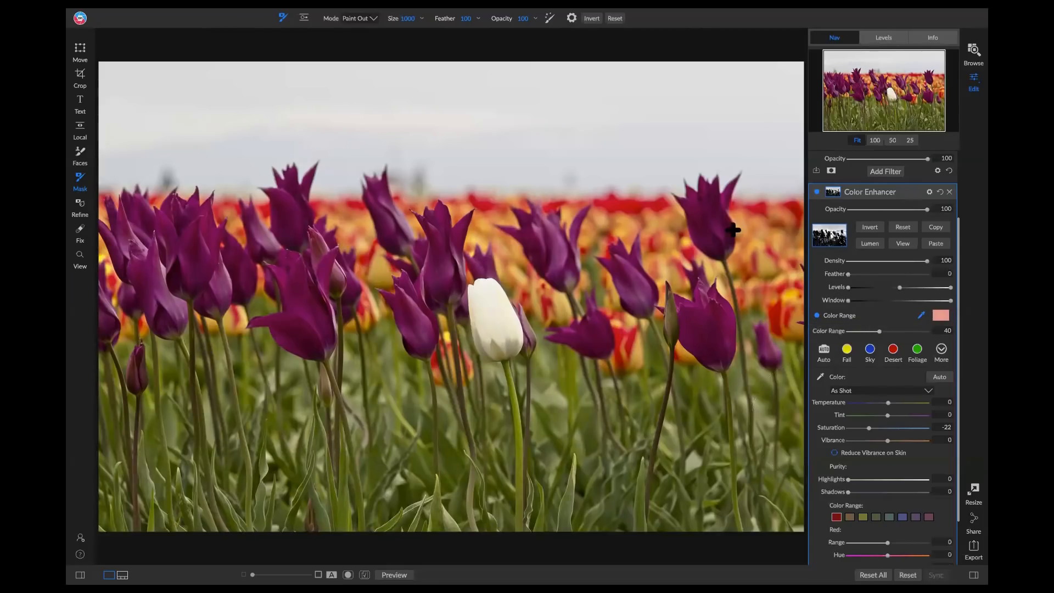
pyautogui.click(715, 229)
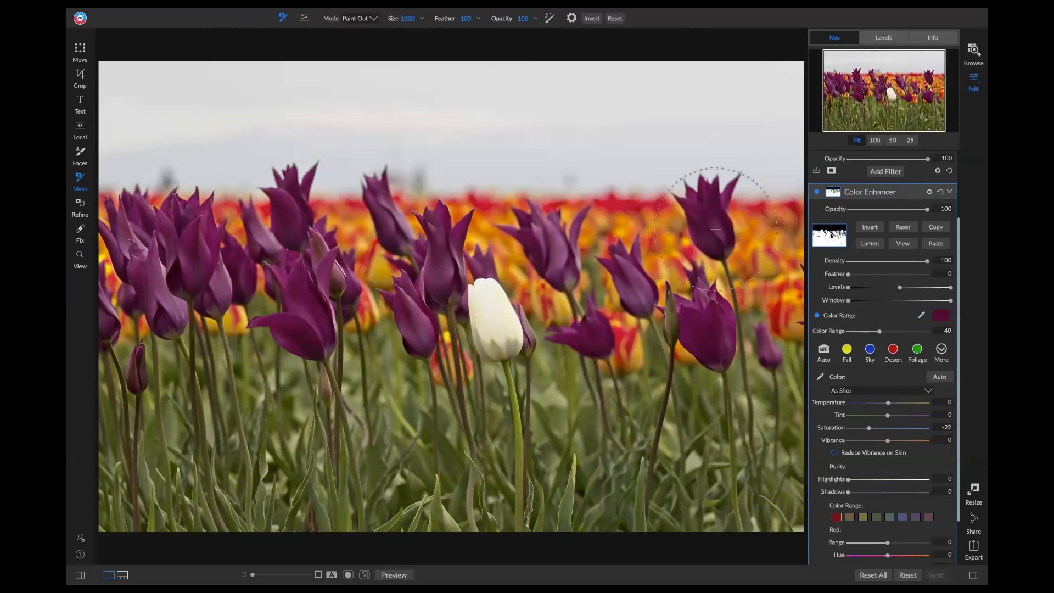
pyautogui.click(903, 244)
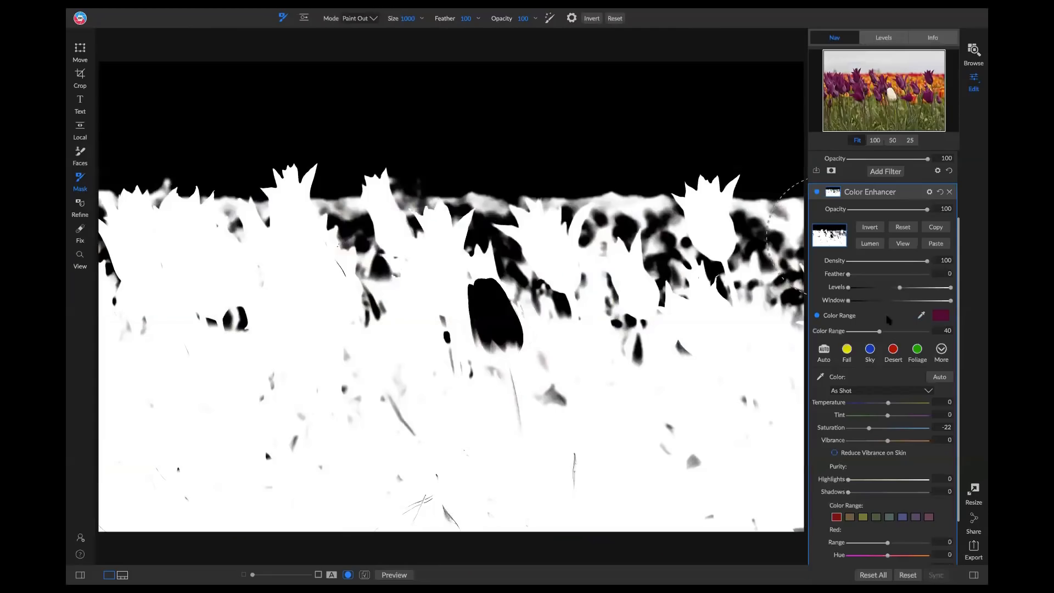
pyautogui.moveTo(875, 333); pyautogui.dragTo(861, 333)
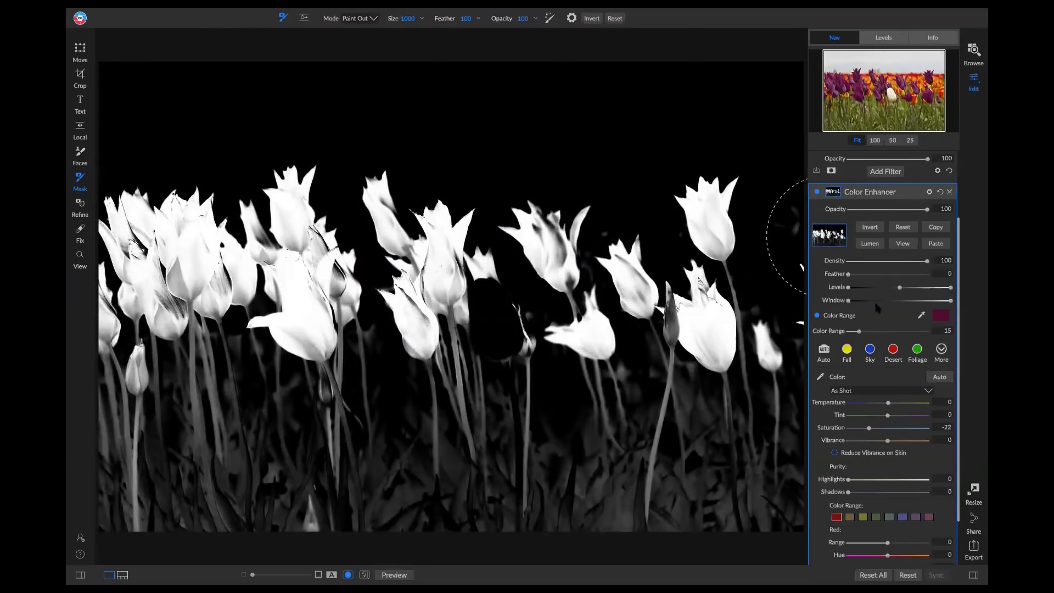
pyautogui.click(902, 244)
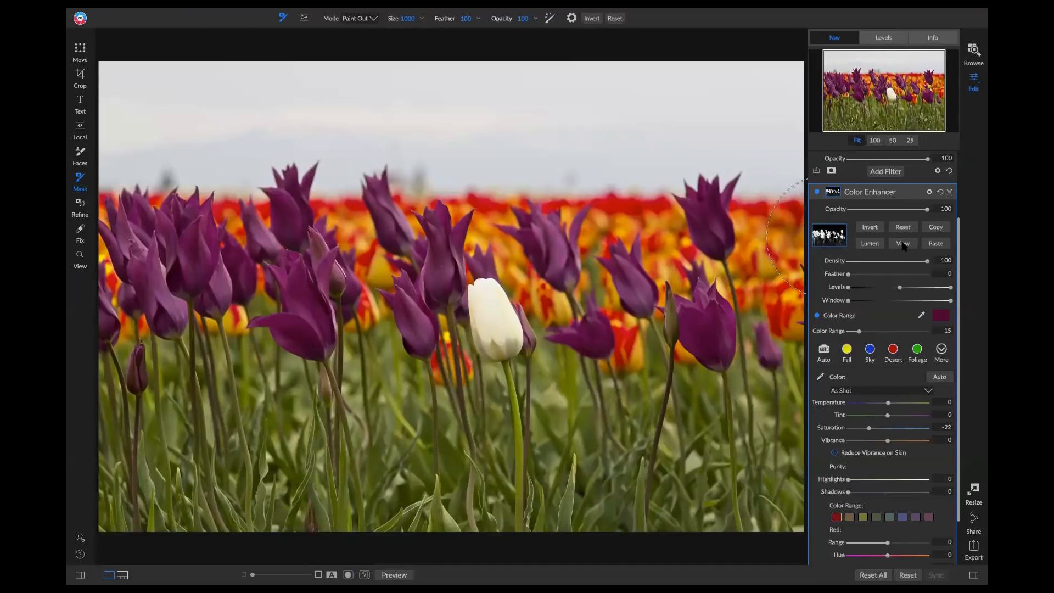
# Try different saturation amounts on the masked purple tulips and settle on -38.
pyautogui.scroll(-2, 873, 497)
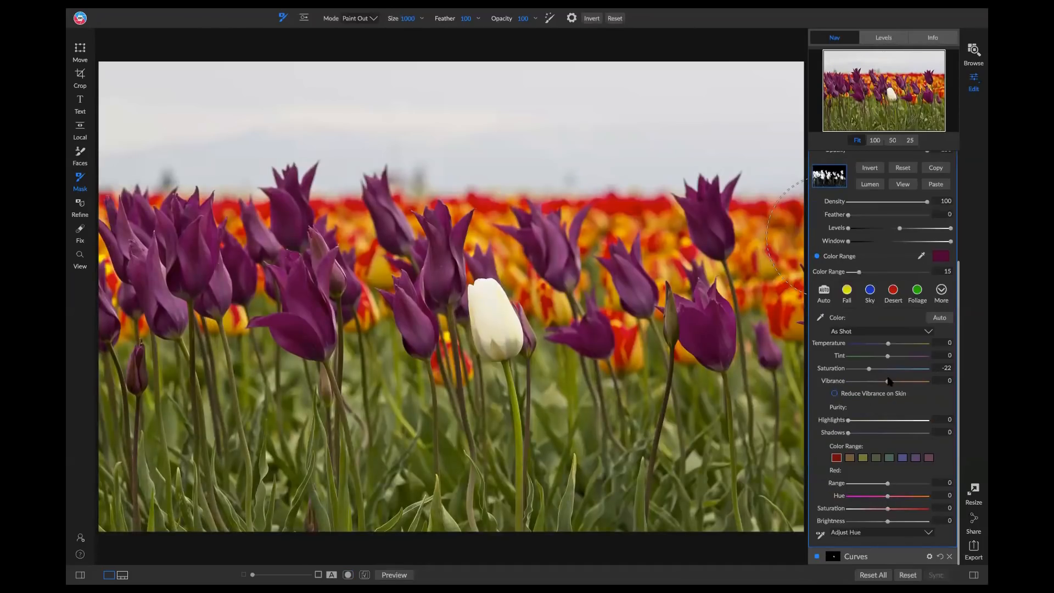
pyautogui.moveTo(861, 372)
pyautogui.mouseDown()
pyautogui.moveTo(852, 373)
pyautogui.moveTo(884, 376)
pyautogui.moveTo(838, 374)
pyautogui.moveTo(910, 374)
pyautogui.moveTo(865, 375)
pyautogui.moveTo(903, 376)
pyautogui.moveTo(878, 375)
pyautogui.mouseUp()
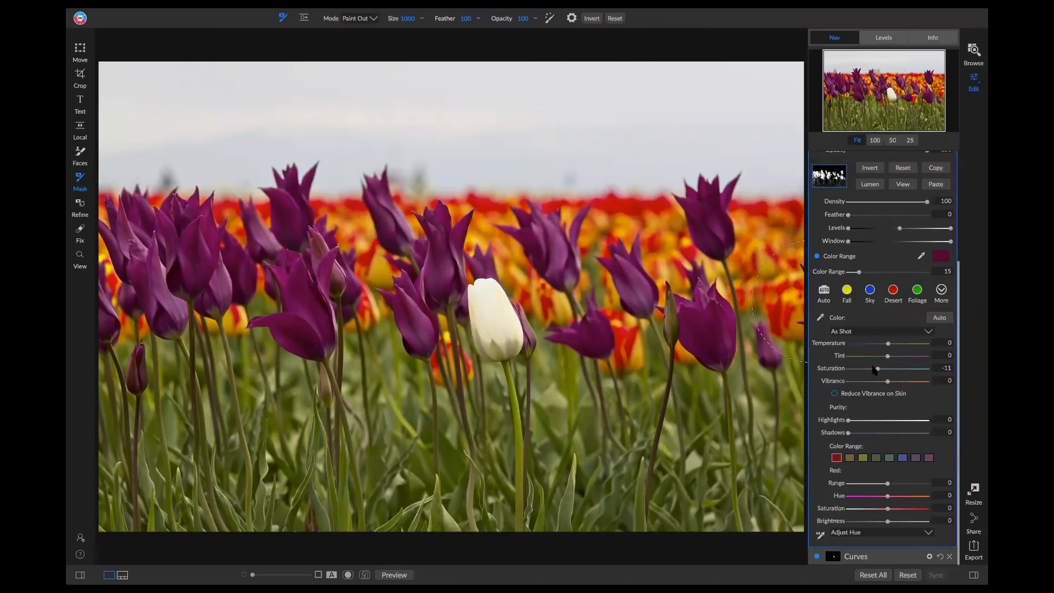
pyautogui.moveTo(876, 373); pyautogui.dragTo(860, 377)
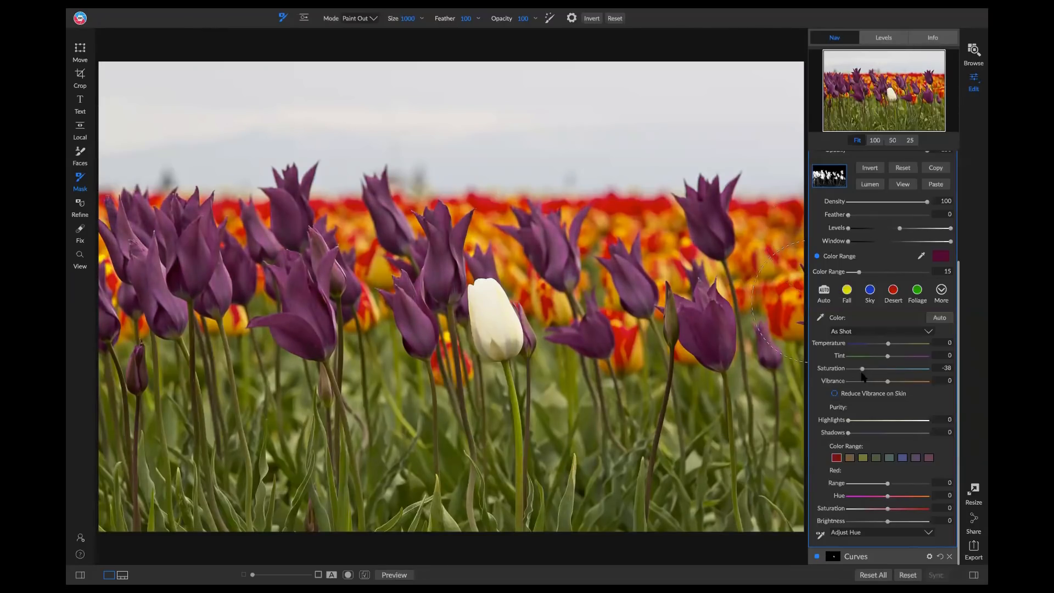
# Add a Dynamic Contrast filter with the Surreal style and apply the Color Enhancer's purple tulip mask to it.
pyautogui.scroll(3, 889, 362)
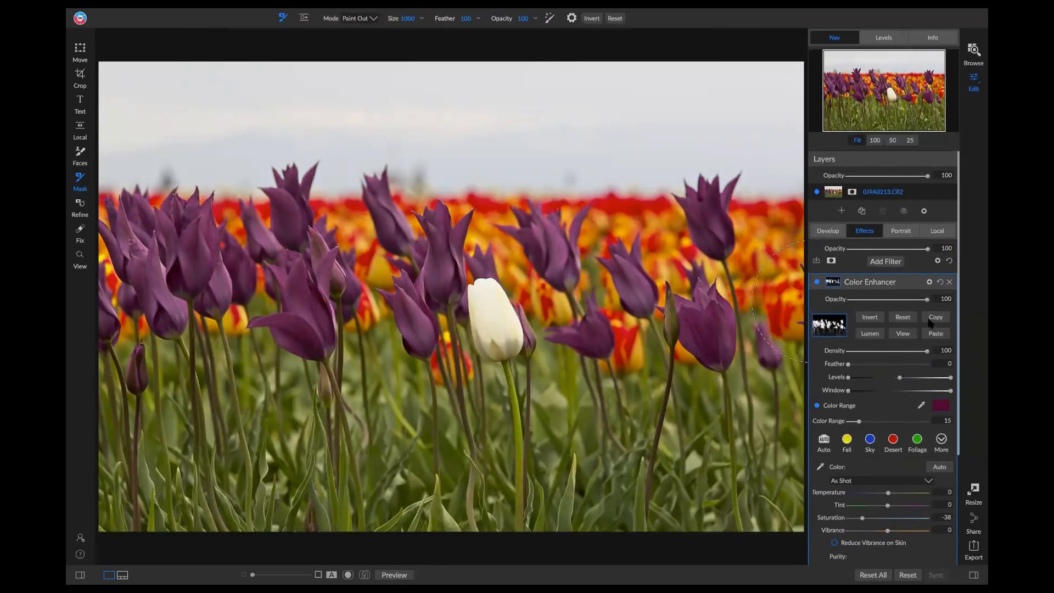
pyautogui.click(888, 261)
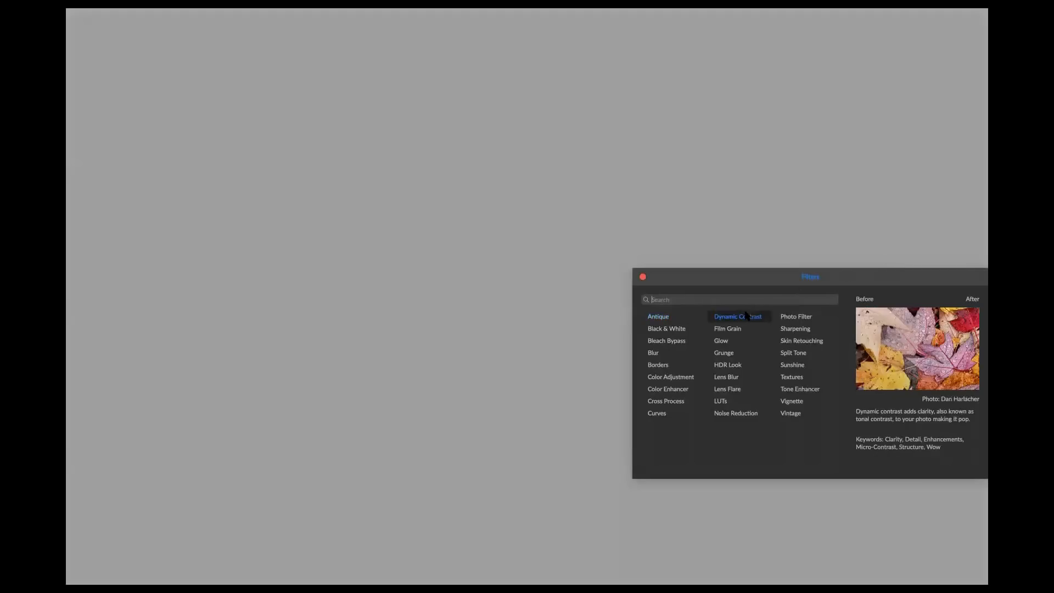
pyautogui.click(737, 317)
pyautogui.click(865, 319)
pyautogui.click(833, 283)
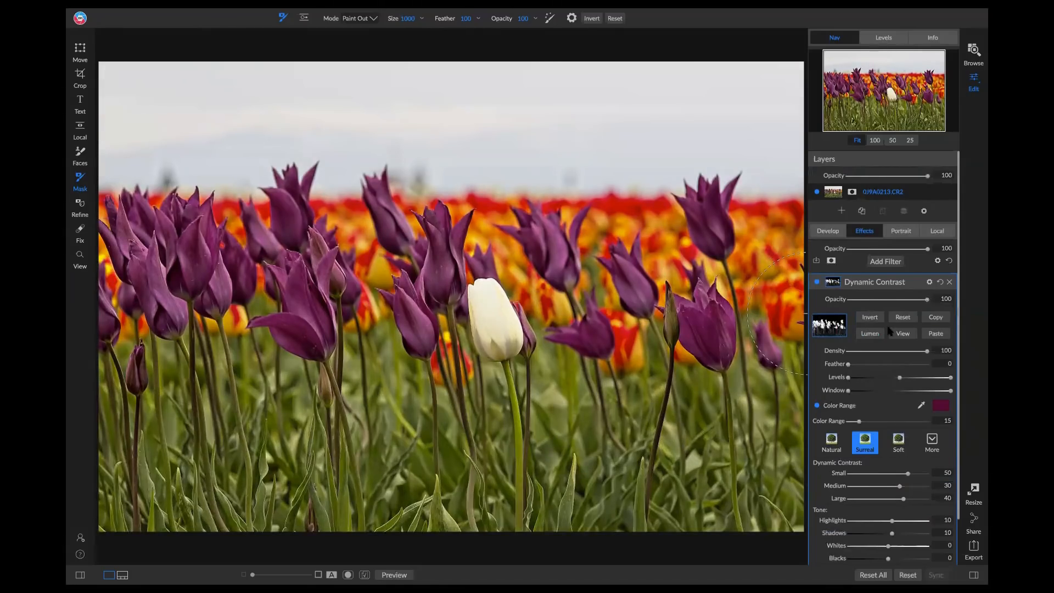
# Compare the purple tulips with the Dynamic Contrast filter off and on.
pyautogui.click(817, 283)
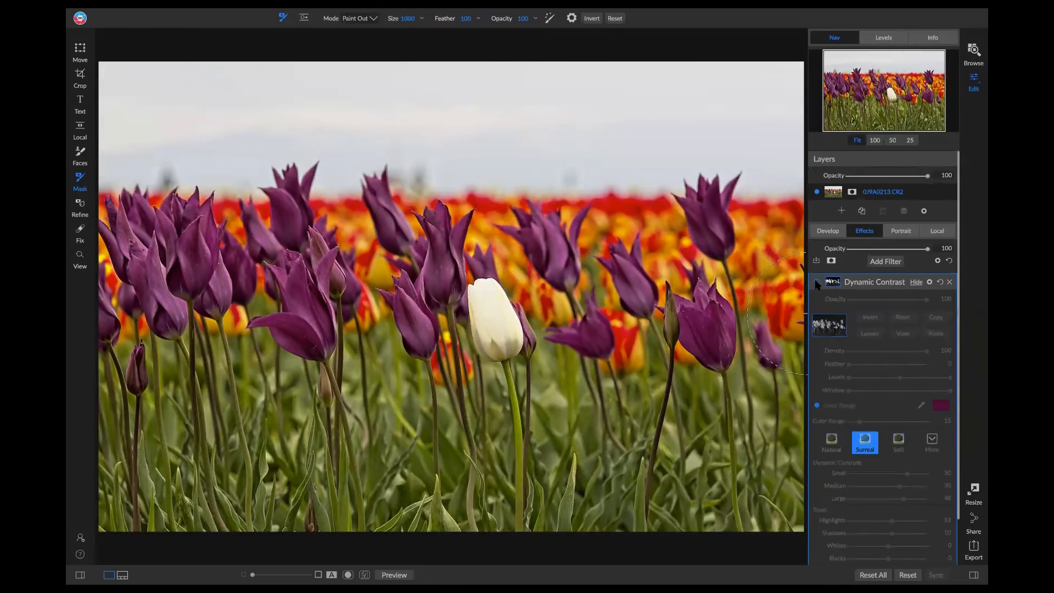
pyautogui.click(817, 283)
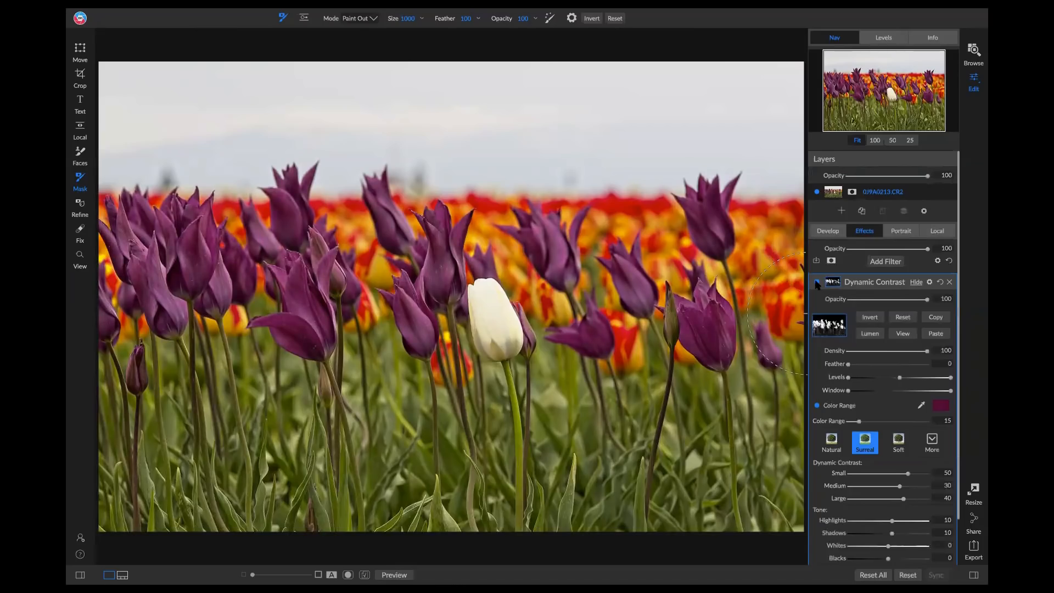
pyautogui.click(817, 283)
pyautogui.click(816, 283)
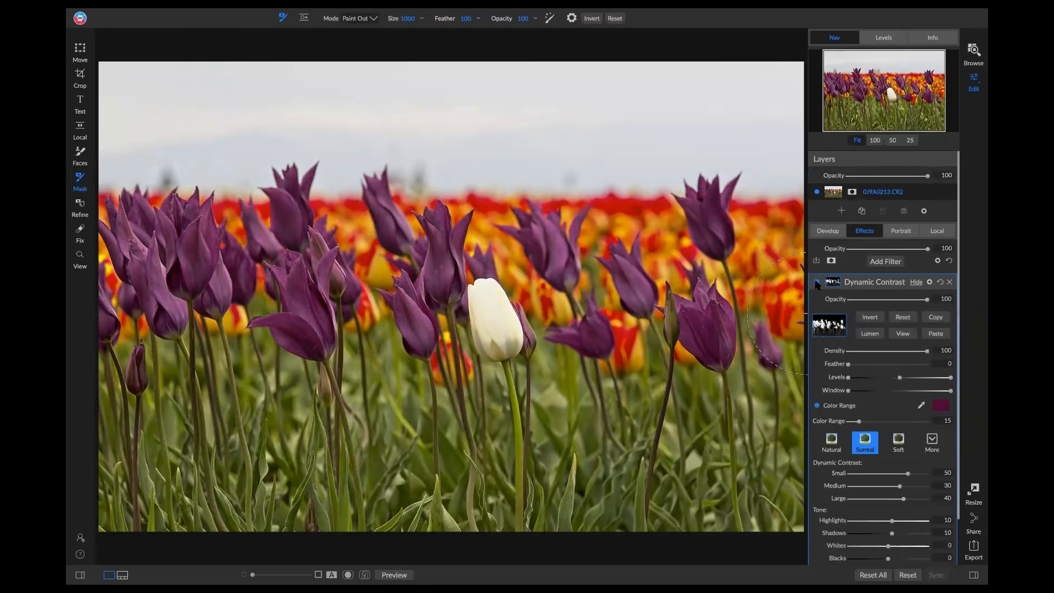